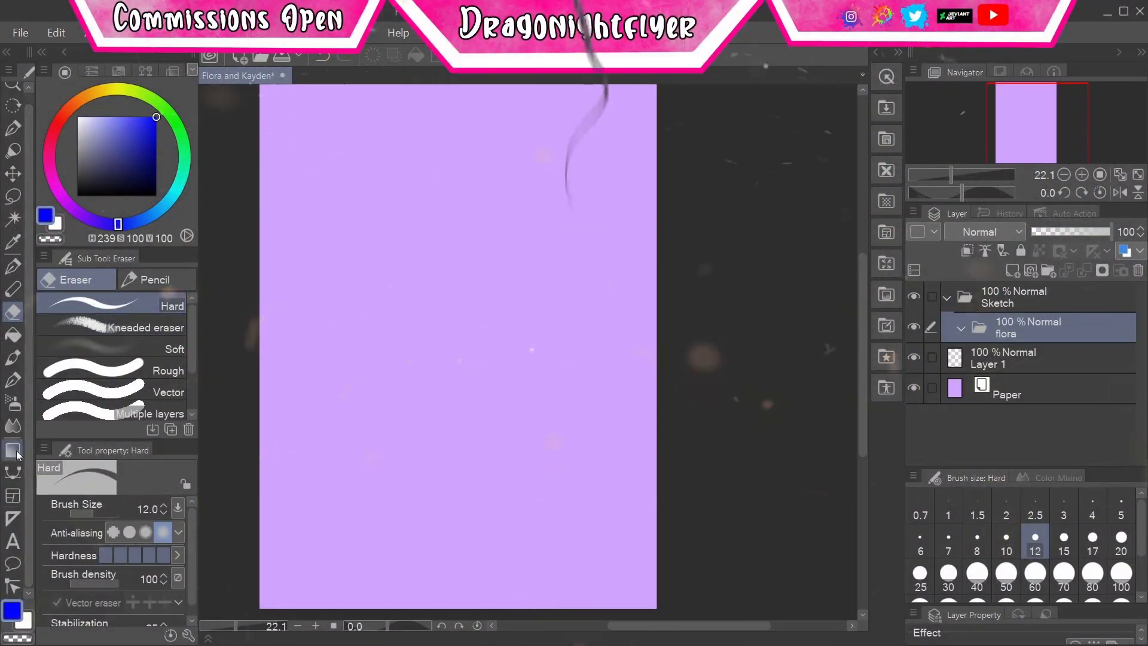
- Draw a circle for the first character's head on Layer 1 inside the flora folder
left_click(13, 472)
left_click(168, 357)
left_click(1016, 358)
left_click_drag(351, 320, 418, 402)
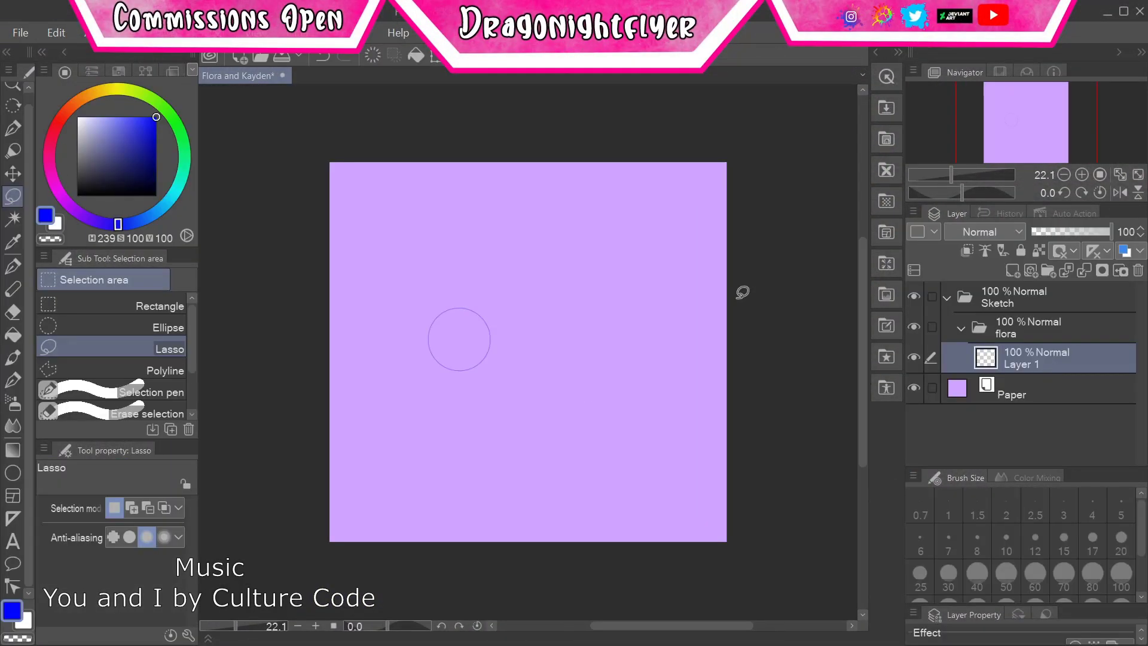
- Copy the head circle into the Kayden folder and place the copy above and to the right of the original
left_click_drag(538, 228, 535, 231)
key("ctrl+t")
left_click_drag(668, 294, 672, 269)
key("Return")
- Reduce the opacity of Layer 1 in the flora folder to 46% and pencil a horizontal guide line across its head circle
left_click(1035, 419)
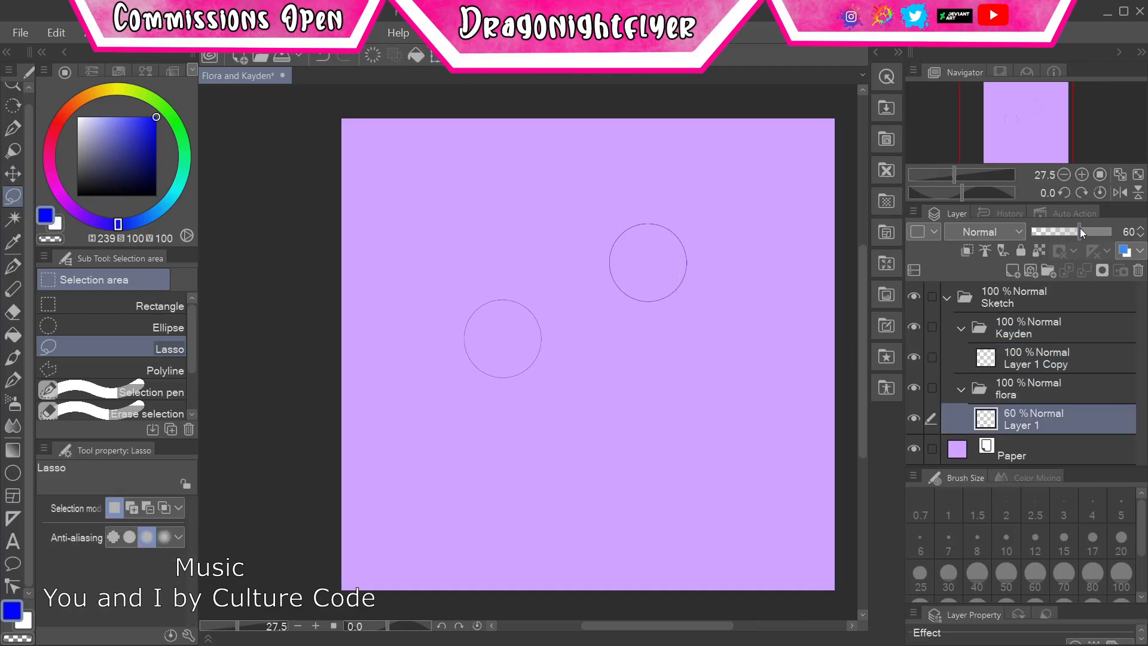
left_click_drag(1109, 231, 1079, 231)
key("p")
left_click_drag(446, 335, 556, 339)
key("ctrl+shift+n")
scroll(502, 335, "up", 5)
left_click_drag(512, 300, 560, 303)
left_click(324, 58)
left_click(324, 58)
left_click(324, 58)
left_click(324, 58)
- Sketch the sloping brow, upper muzzle line and small nose extending from the right side of the flora head circle
left_click(1064, 192)
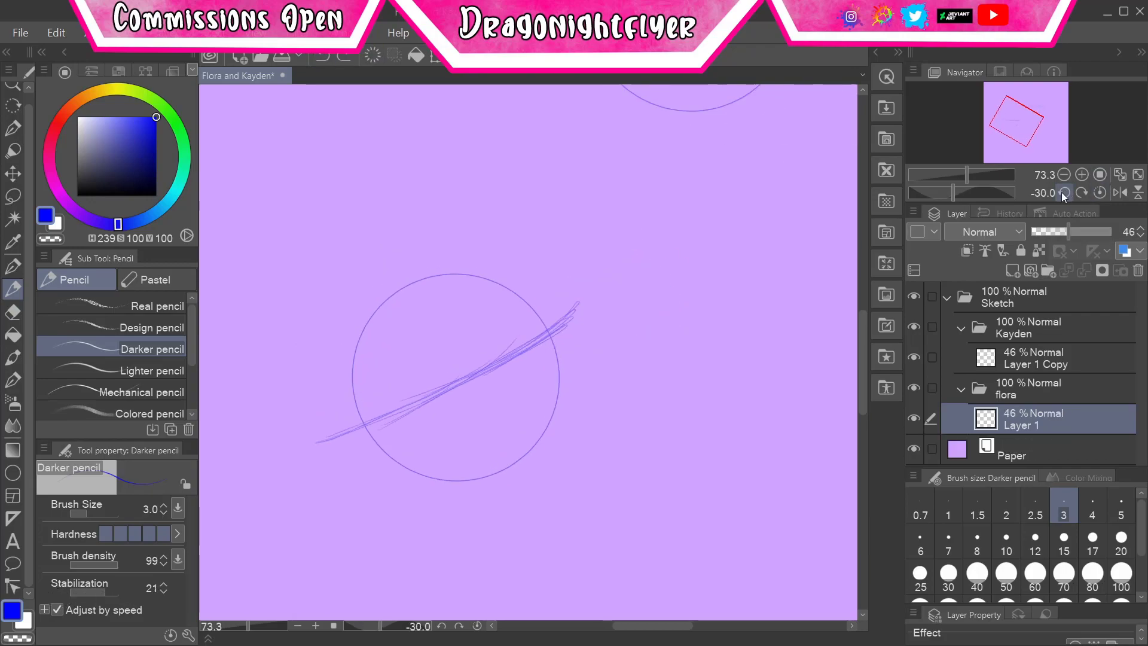
key("at")
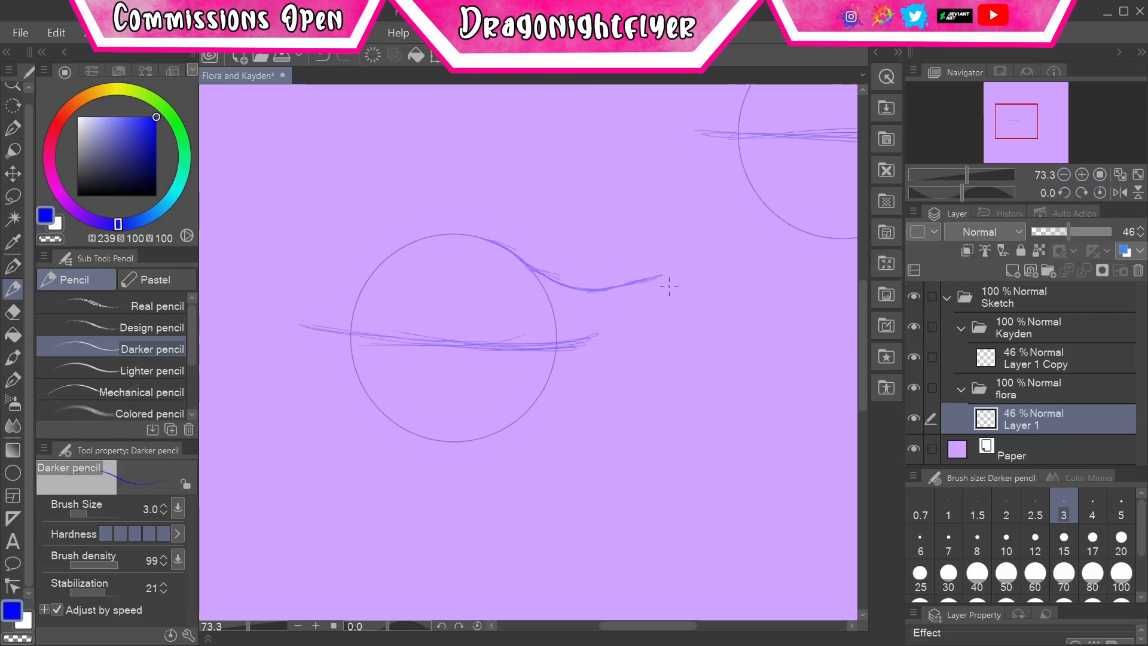
left_click(1082, 192)
left_click(1081, 192)
left_click(1082, 192)
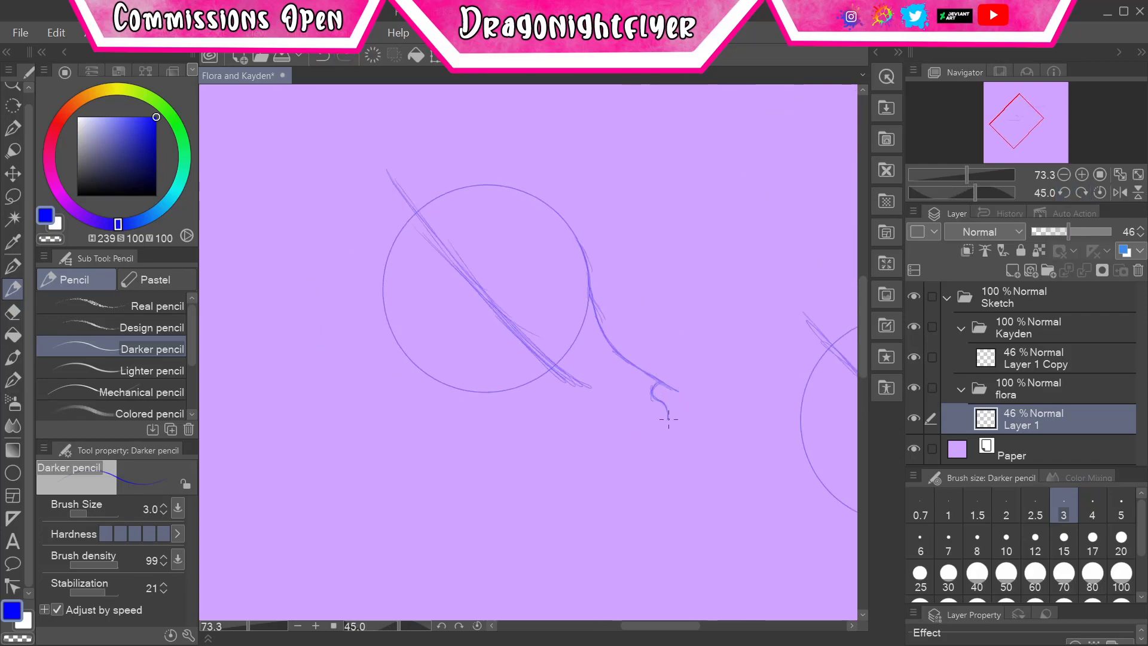
mouse_move(675, 383)
left_mouse_down()
mouse_move(685, 405)
mouse_move(663, 426)
left_mouse_up()
- Tidy the nose sketch and add a new layer above Layer 1 in the flora folder
key("e")
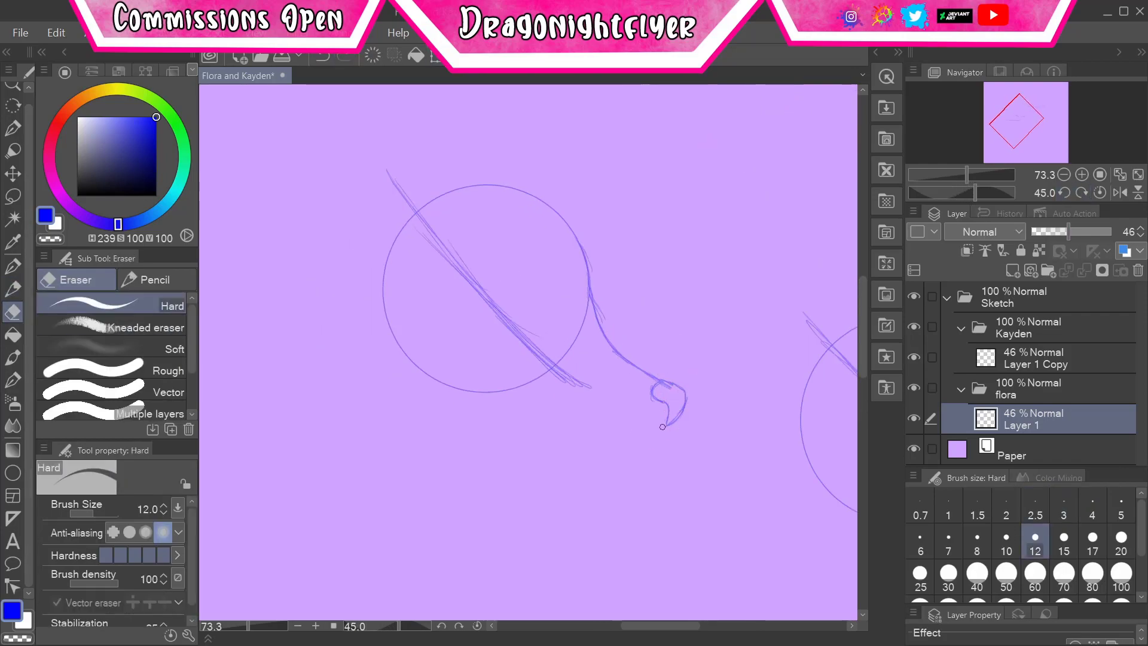
key("p")
key("ctrl+z")
key("ctrl+shift+n")
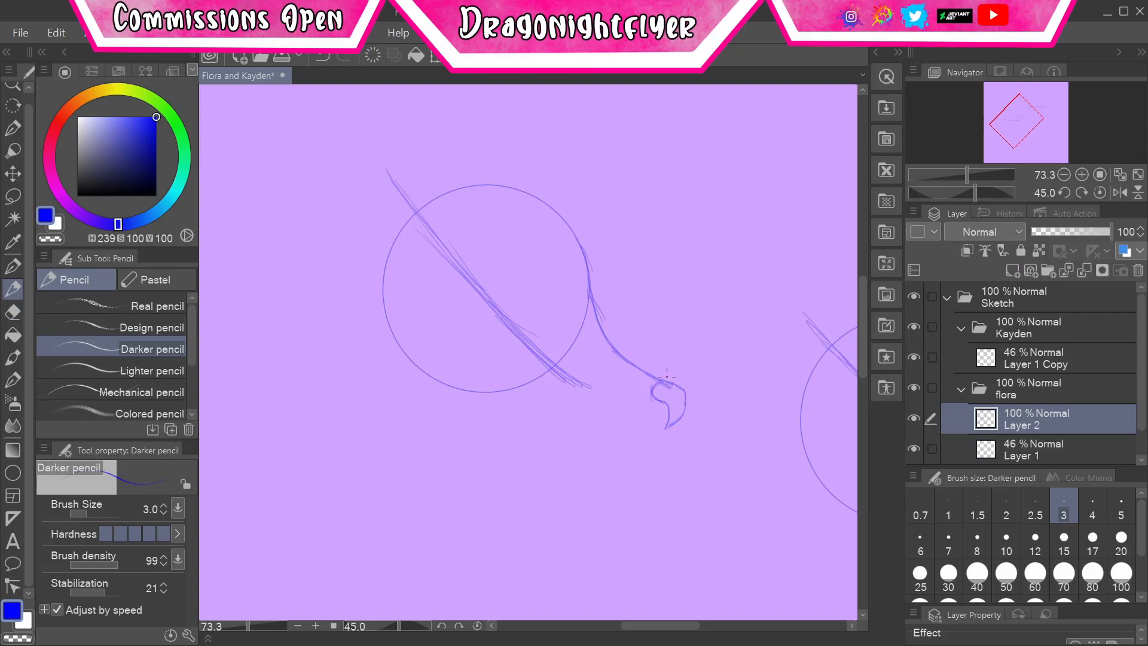
- Erase the nose from Layer 1 and block in the muzzle's straight front edge and lower jaw line
key("e")
left_click(1040, 449)
scroll(1041, 418, "down", 1)
left_click_drag(664, 424, 669, 387)
key("p")
left_click_drag(446, 385, 594, 466)
left_click(1041, 389)
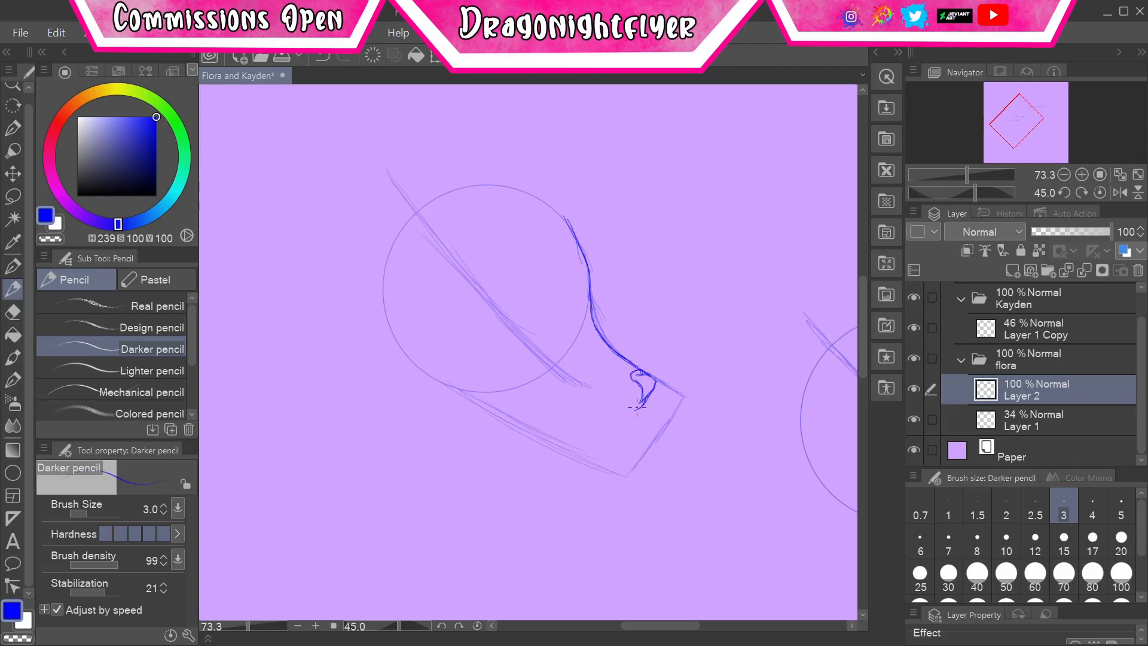
left_click_drag(637, 406, 633, 416)
key("e")
key("ctrl+z")
- Lasso the muzzle guide on Layer 1 and move it closer to the head circle
left_click(1064, 192)
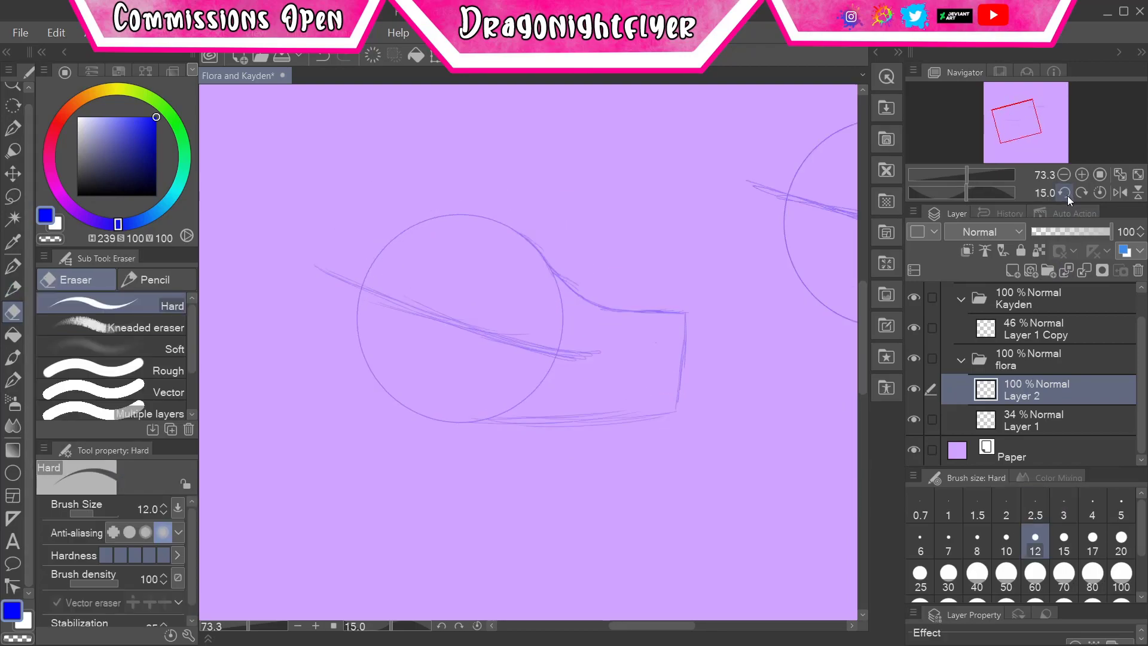
left_click(1063, 192)
left_click(1041, 420)
key("m")
left_click_drag(525, 238, 503, 239)
key("ctrl+t")
key("Return")
- On Layer 2, draw the forehead, muzzle bridge, nose and mouth line over the guide
key("e")
key("p")
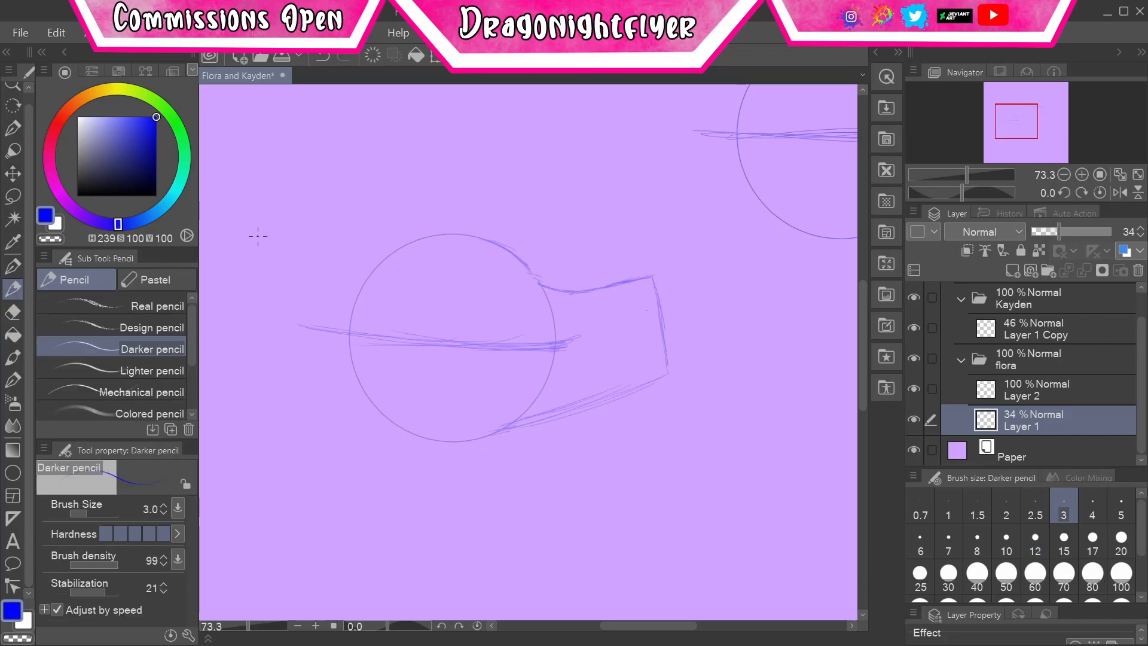
key("alt+bracketright")
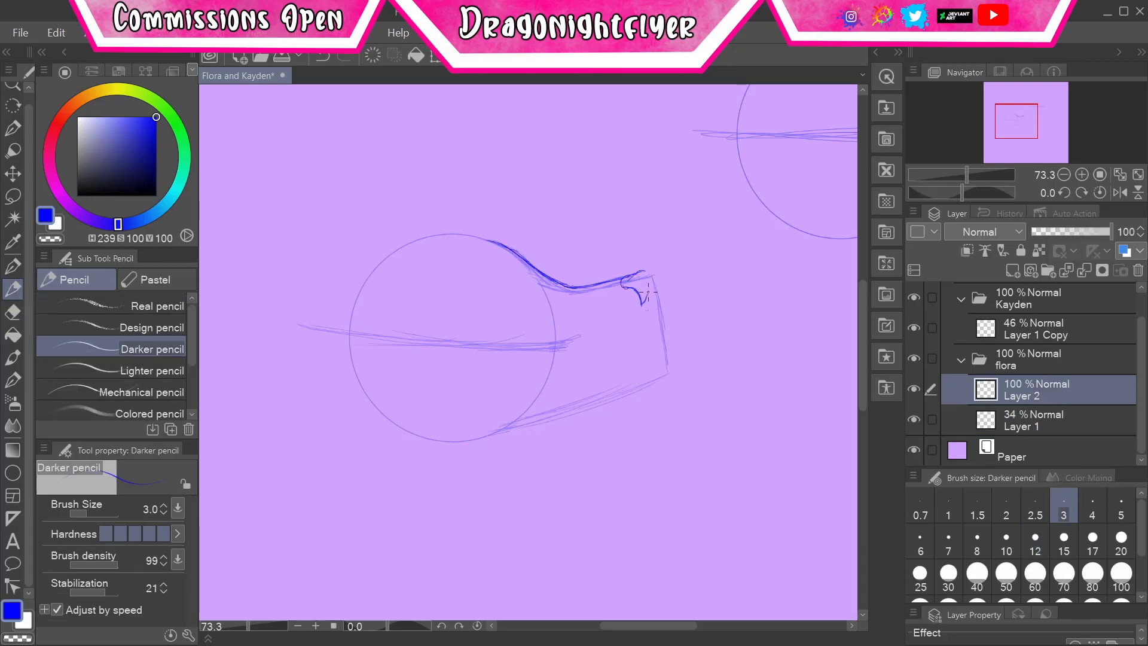
key("e")
mouse_move(655, 290)
left_mouse_down()
mouse_move(638, 302)
mouse_move(657, 311)
mouse_move(643, 293)
left_mouse_up()
key("p")
key("e")
key("p")
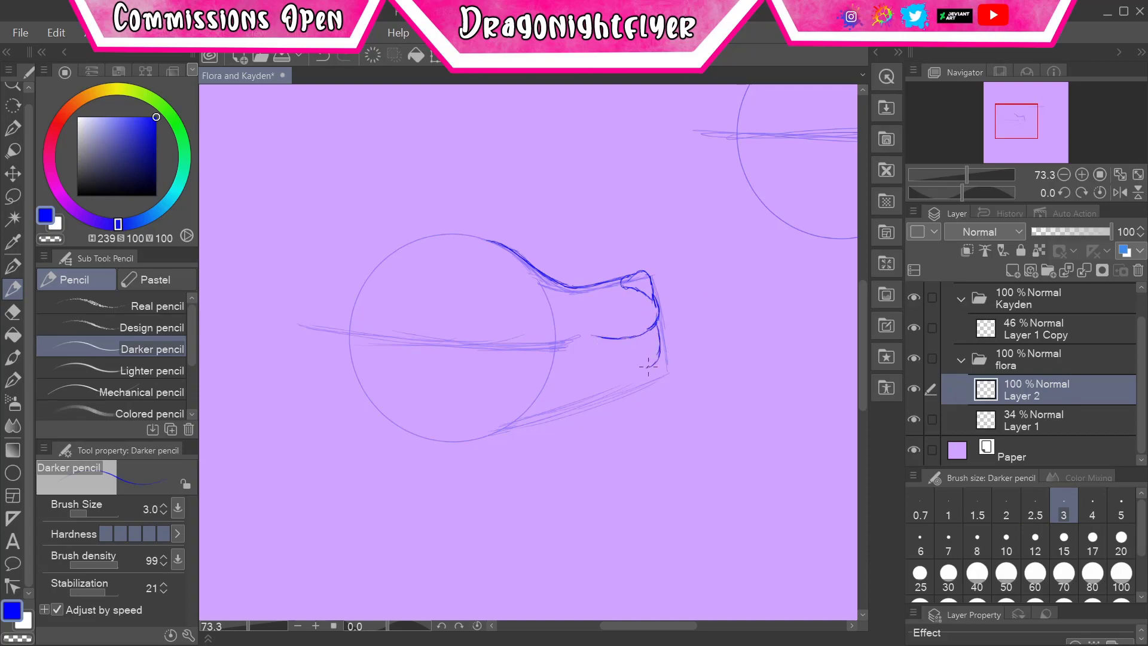
- Redraw the chin and extend the jaw backward with pointed fur tufts and a long curved cheek line
key("e")
left_click_drag(664, 334, 646, 371)
left_click(12, 289)
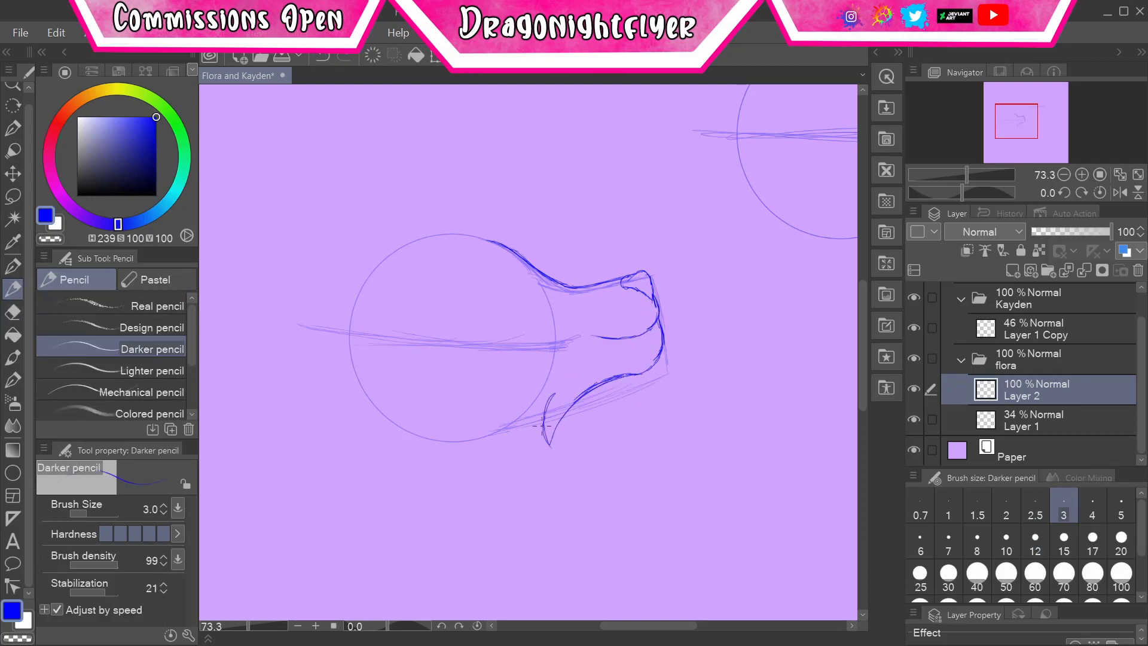
left_click_drag(545, 417, 477, 442)
left_click_drag(370, 392, 477, 448)
- Lasso the muzzle lines on Layer 2 and rotate them slightly upward
key("m")
left_click_drag(657, 249, 610, 246)
key("ctrl+t")
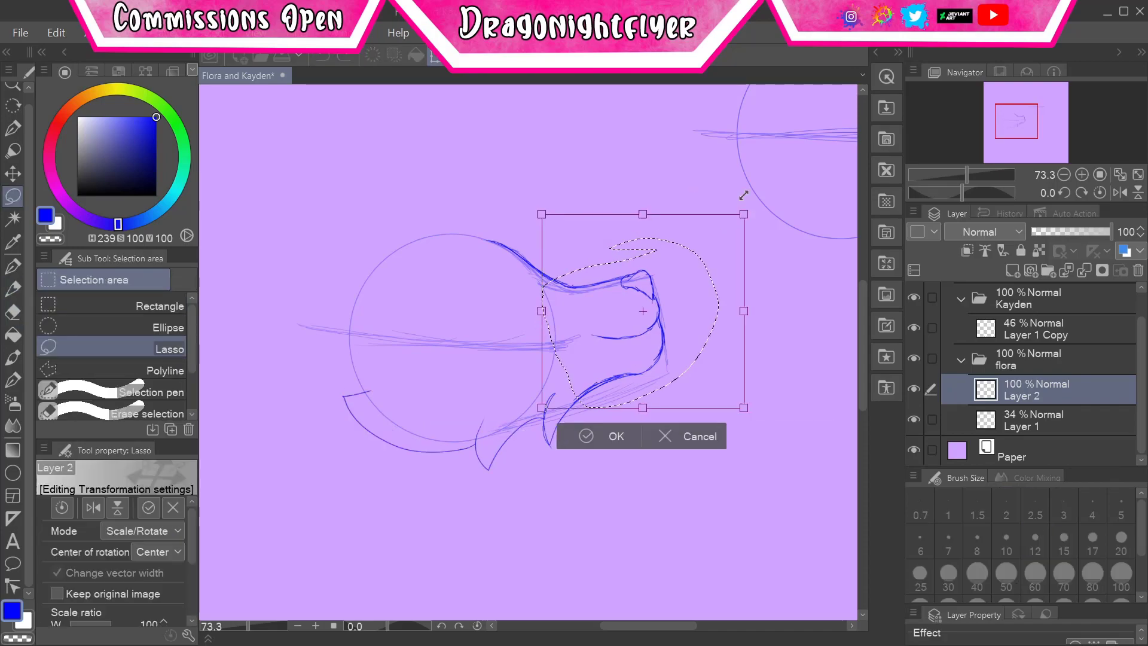
left_click_drag(743, 195, 754, 179)
key("Return")
key("ctrl+d")
- Clean up the muzzle bridge and join the mouth line to the front of the chin
key("p")
key("e")
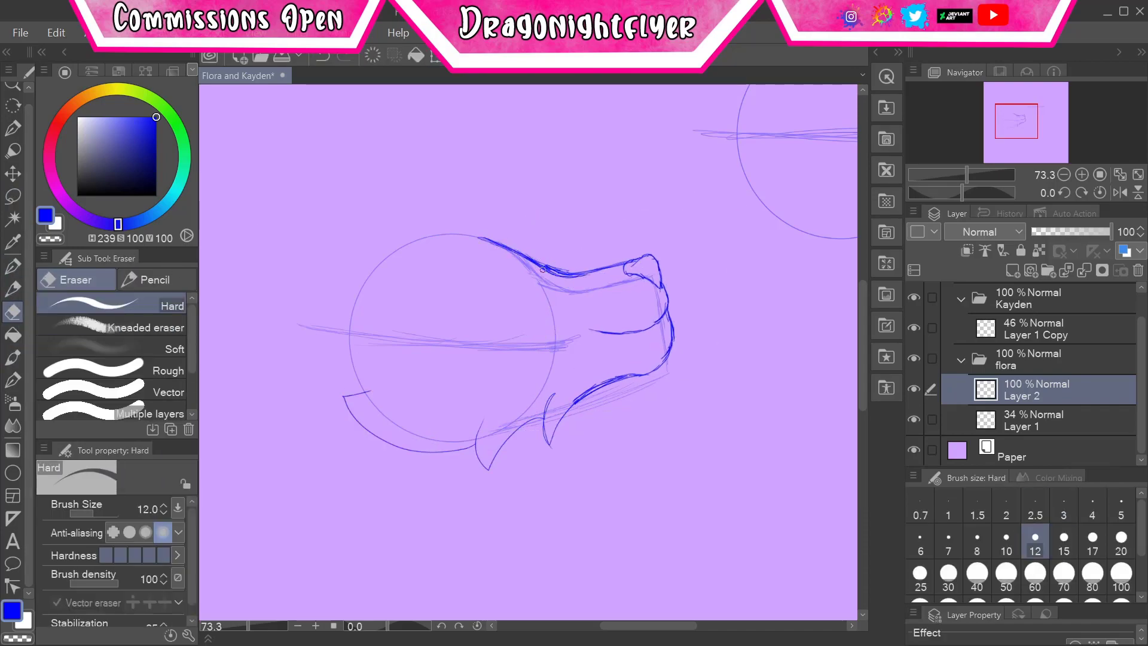
key("p")
mouse_move(662, 326)
left_mouse_down()
mouse_move(665, 304)
mouse_move(702, 287)
mouse_move(696, 269)
left_mouse_up()
- Reshape the lassoed nose area with a transform
key("m")
key("ctrl+t")
key("Escape")
key("ctrl+t")
key("Return")
key("ctrl+d")
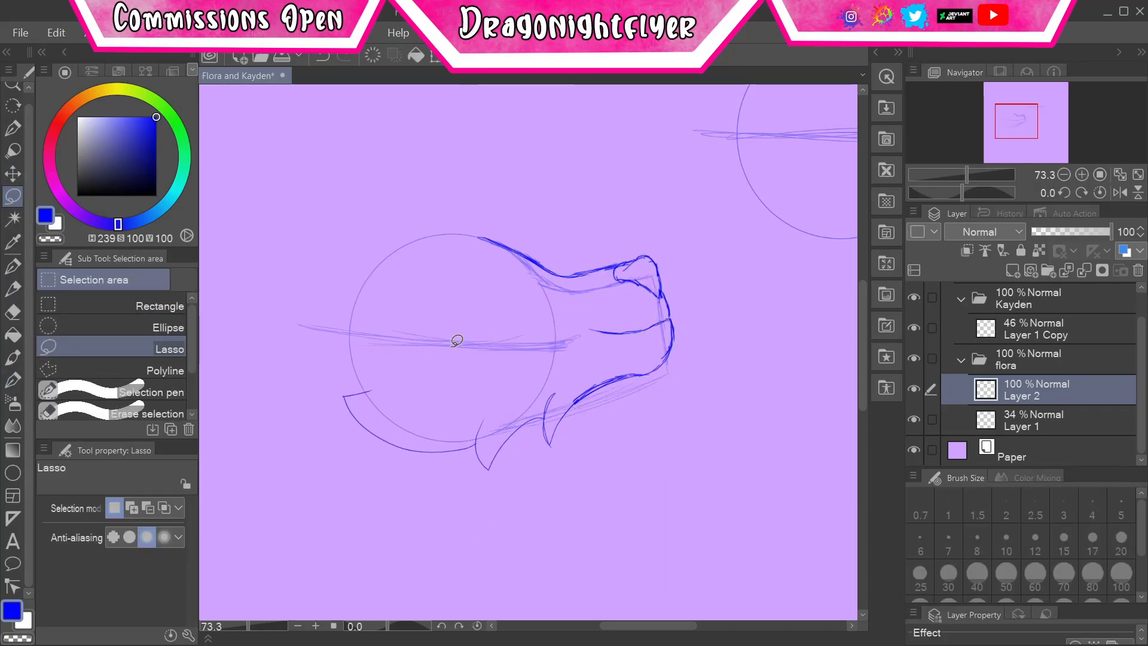
- Erase the forehead, muzzle bridge and nose from Layer 2 and clean the edge of the mouth line
key("e")
left_click_drag(478, 238, 595, 265)
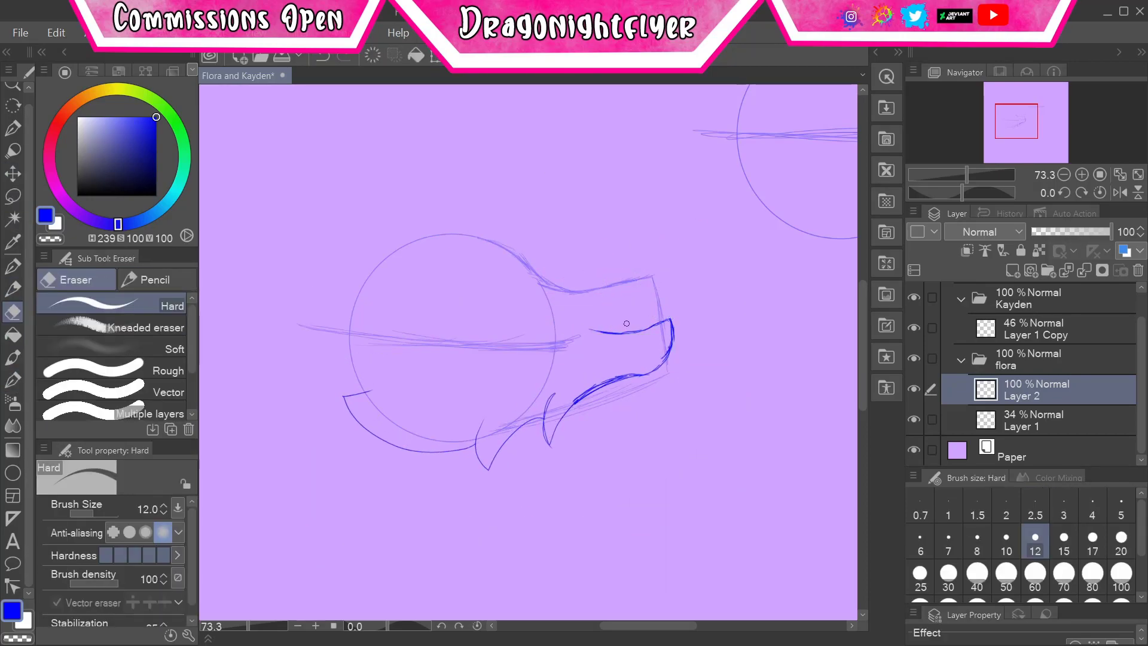
left_click_drag(627, 324, 654, 323)
- Draw a new nose at the tip of the muzzle and adjust its placement with a transform
key("p")
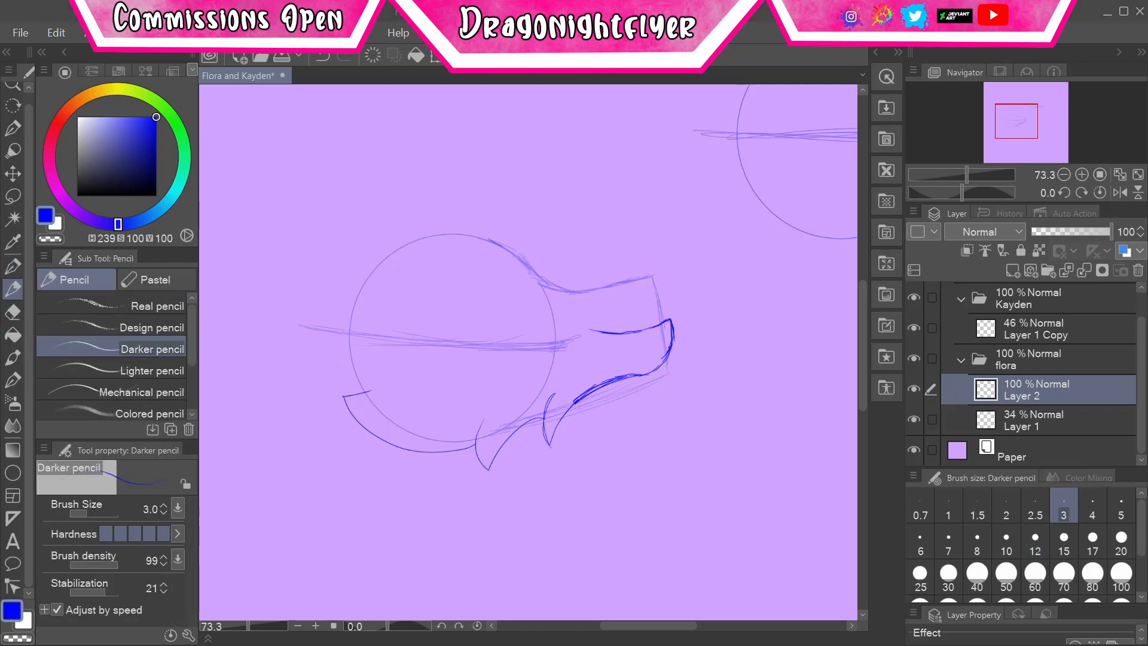
mouse_move(635, 278)
left_mouse_down()
mouse_move(659, 272)
mouse_move(652, 304)
mouse_move(625, 296)
left_mouse_up()
key("m")
key("ctrl+t")
left_click_drag(687, 233, 700, 281)
key("Return")
key("ctrl+d")
- Lasso the mouth, chin and jaw fur lines and shift them lower beneath the nose
left_click_drag(682, 328, 670, 328)
key("ctrl+t")
key("Return")
left_click_drag(684, 390, 681, 296)
key("ctrl+t")
key("Return")
key("ctrl+d")
- Nudge the selected mouth, jaw and cheek fur lines slightly down and to the left
key("p")
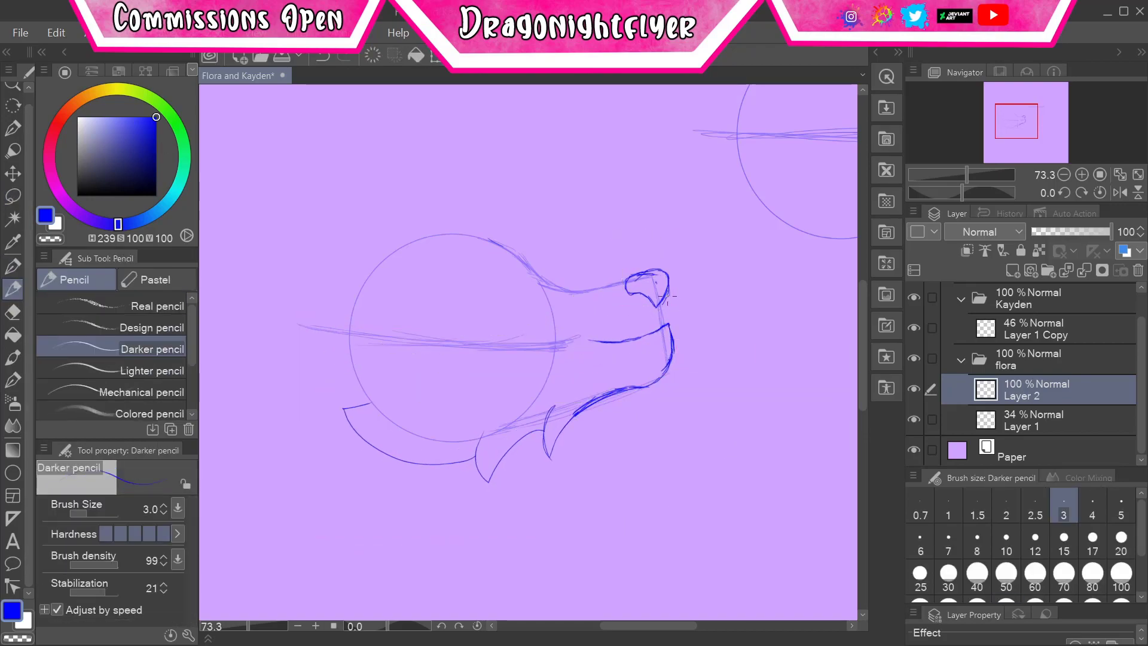
key("m")
left_click_drag(688, 334, 682, 326)
key("ctrl+t")
left_click_drag(674, 379, 668, 382)
key("Return")
key("ctrl+d")
- Redraw the forehead, muzzle bridge and front lip line, and reposition the nose so it meets them
key("p")
key("e")
key("p")
key("m")
key("ctrl+t")
mouse_move(666, 268)
left_mouse_down()
mouse_move(665, 317)
mouse_move(651, 294)
left_mouse_up()
key("Return")
key("ctrl+d")
key("e")
key("p")
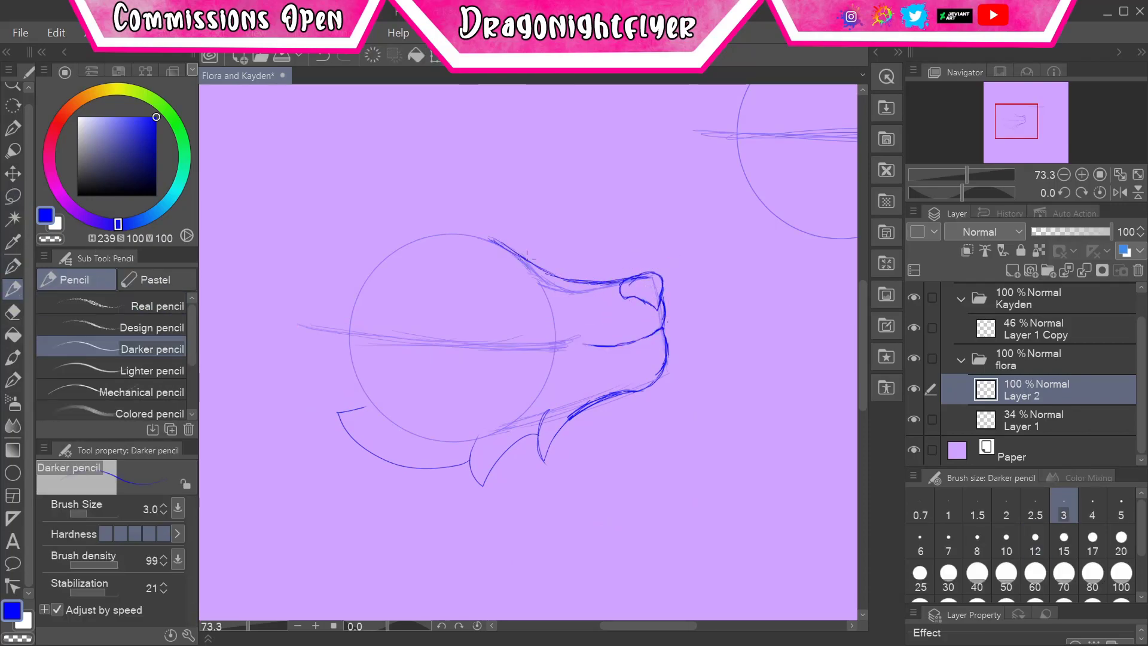
- Add Layer 3, draw the eye's curved upper lid inside the head circle and adjust it with a transform
left_click(1023, 274)
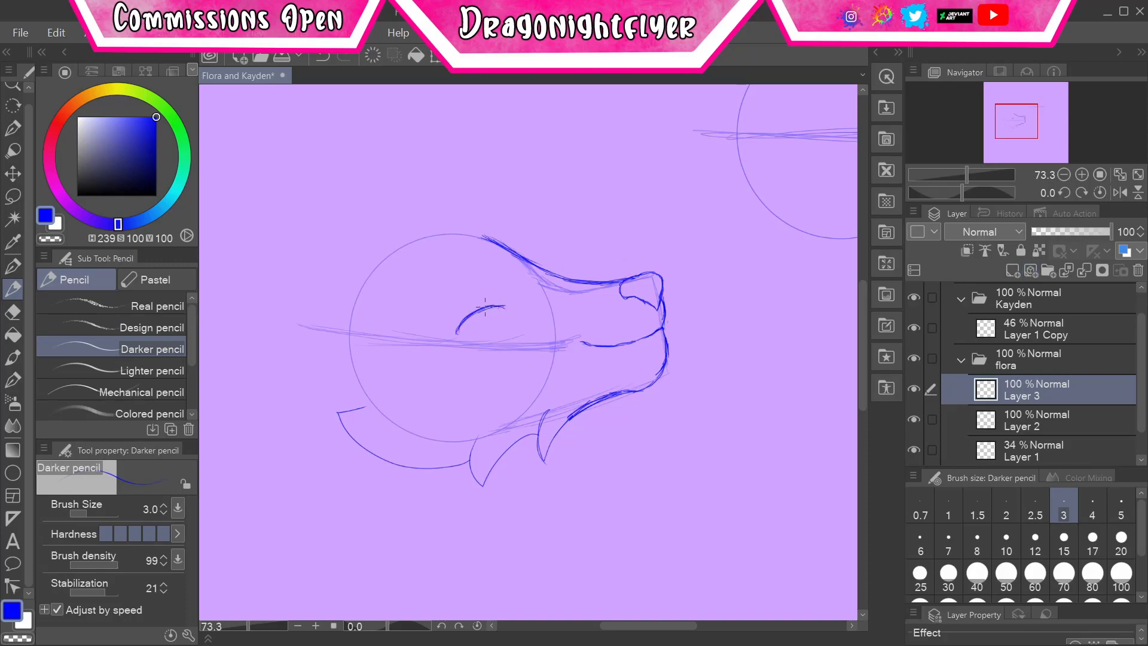
left_click_drag(440, 328, 471, 314)
scroll(495, 294, "up", 3)
key("m")
left_click_drag(395, 349, 398, 352)
key("ctrl+t")
key("Return")
mouse_move(472, 341)
left_mouse_down()
mouse_move(475, 326)
mouse_move(429, 353)
mouse_move(540, 321)
mouse_move(526, 346)
mouse_move(427, 354)
mouse_move(470, 383)
left_mouse_up()
key("ctrl+d")
- Refine the narrowed eye with its iris and lashes, and draw a crosshatched cheek mark beneath it
key("p")
key("ctrl+z")
key("e")
key("p")
key("m")
key("ctrl+shift+n")
key("p")
left_click_drag(461, 367, 541, 353)
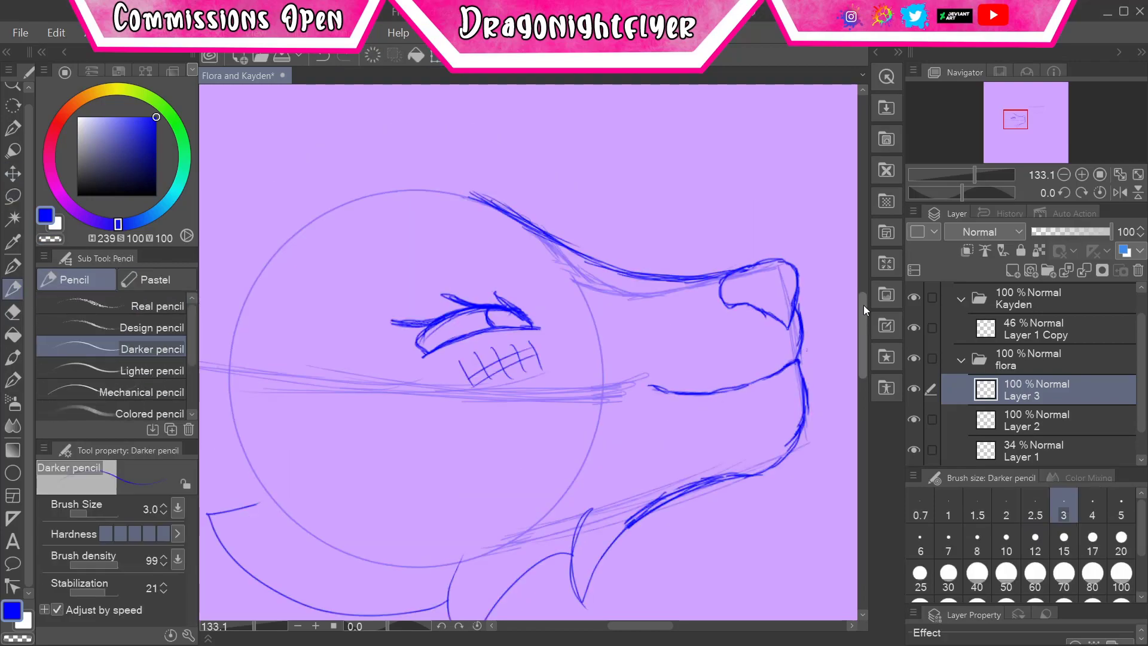
- On Layer 4, draw the outline of a pointed ear sweeping back from the top of the head
key("ctrl+alt+0")
mouse_move(468, 244)
left_mouse_down()
mouse_move(260, 350)
mouse_move(461, 248)
left_mouse_up()
key("e")
left_click_drag(263, 356, 418, 388)
key("p")
left_click_drag(461, 245, 275, 370)
left_click_drag(347, 325, 275, 370)
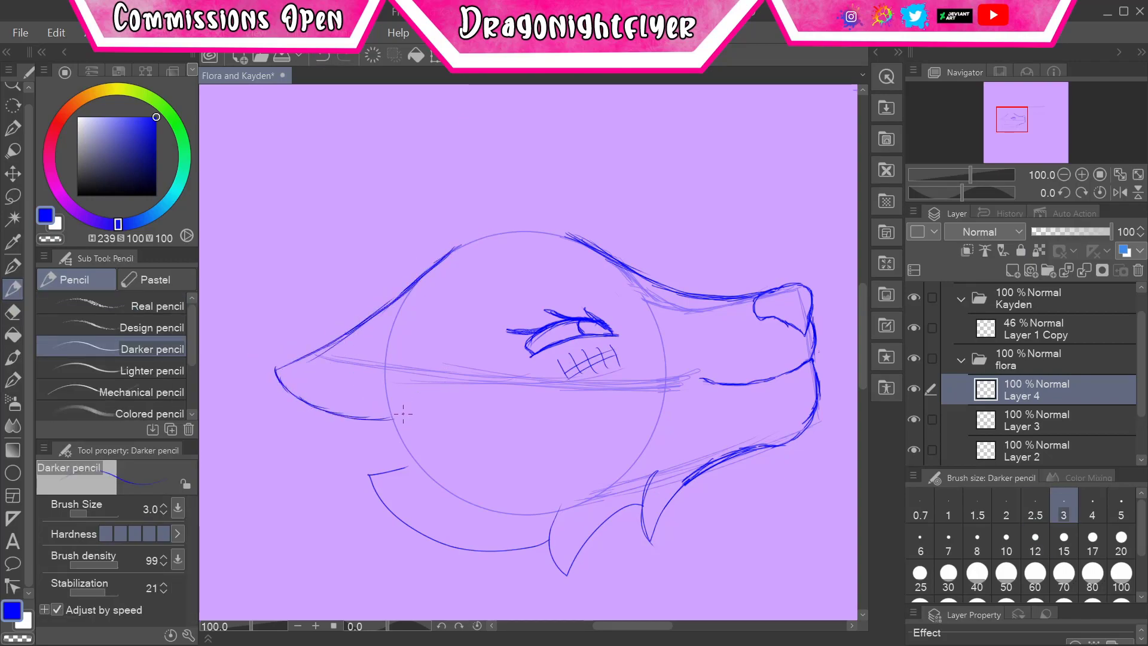
- Lasso the ear outline and transform it to fit the back of the head
key("m")
left_click_drag(474, 179, 467, 473)
key("ctrl+t")
left_click_drag(474, 388, 500, 402)
key("Return")
mouse_move(437, 227)
left_mouse_down()
mouse_move(242, 420)
mouse_move(294, 388)
left_mouse_up()
key("ctrl+d")
- Draw jagged fur along the inside of the ear and add Layer 5
key("p")
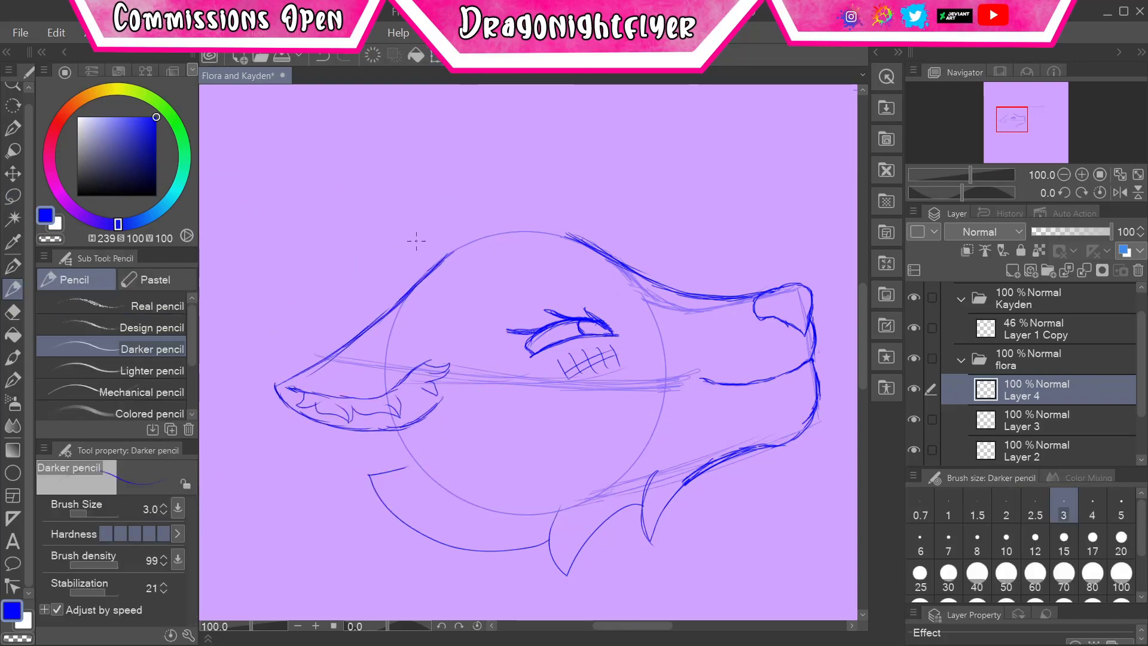
key("ctrl+minus")
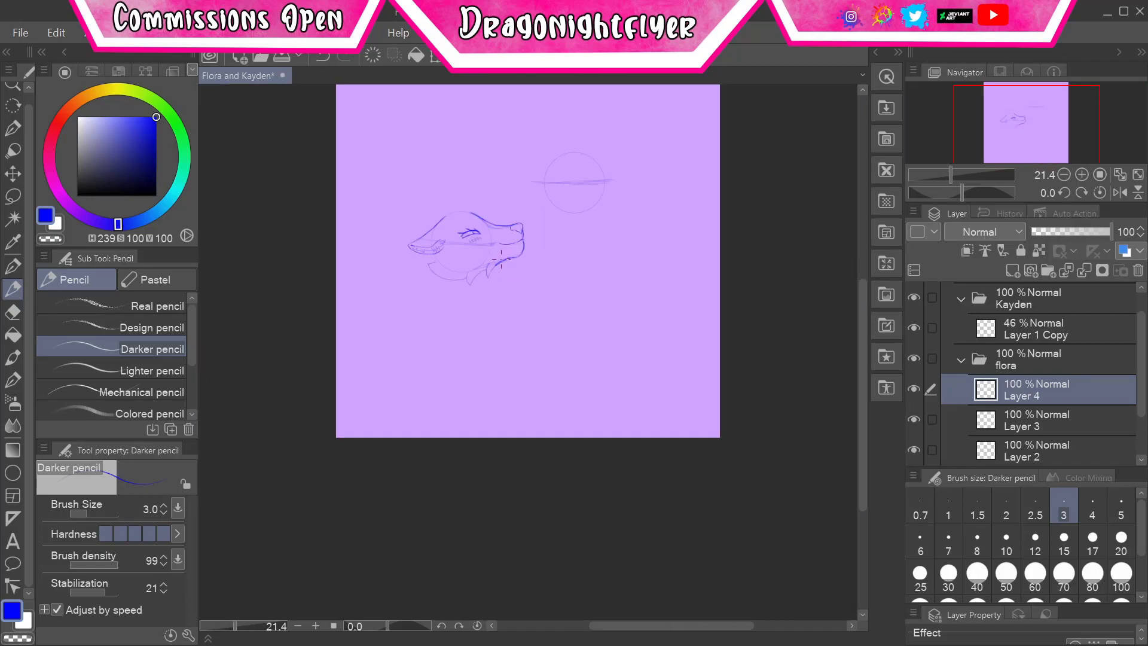
left_click(1020, 270)
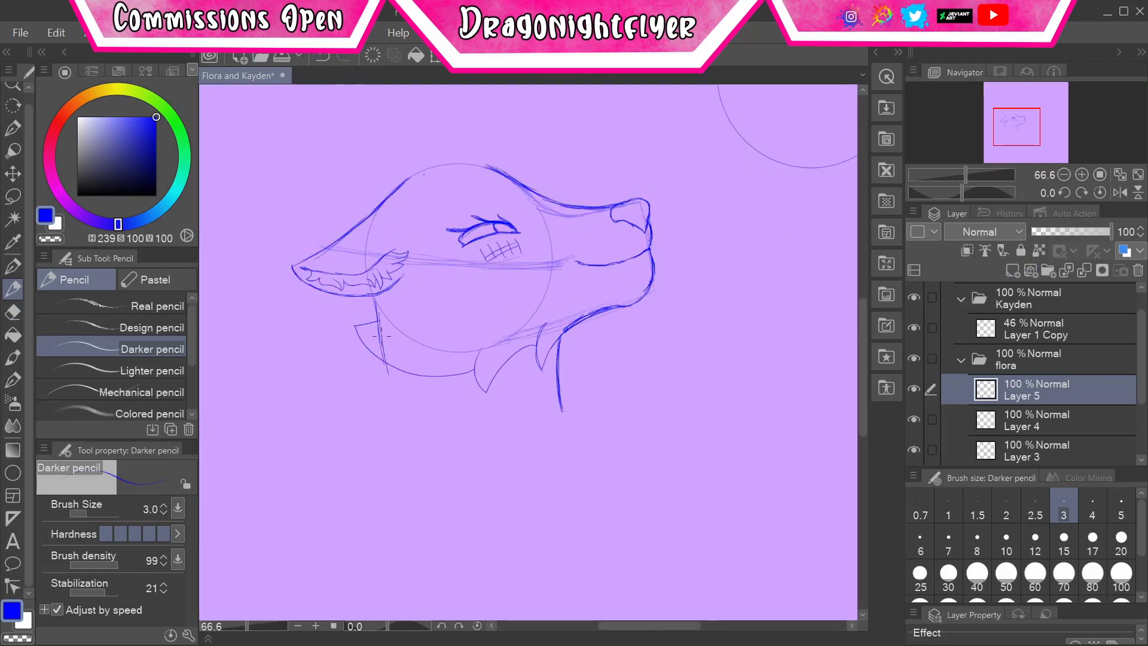
- Sketch the neck, back and rounded chest beneath the head on Layer 5
scroll(372, 359, "down", 2)
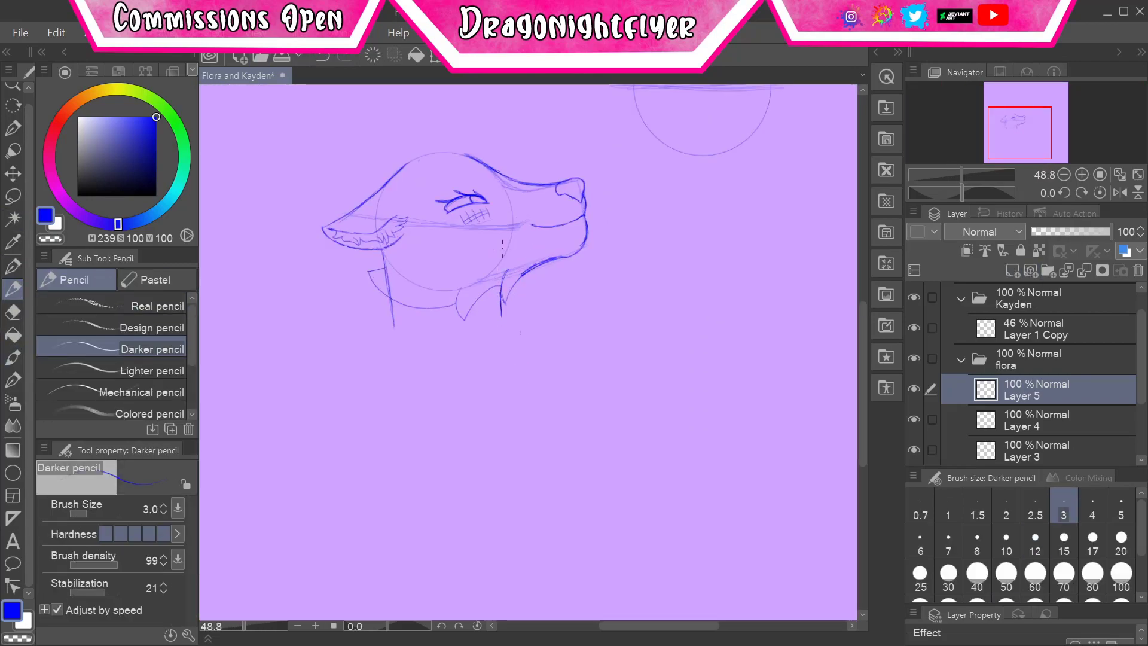
mouse_move(390, 317)
left_mouse_down()
mouse_move(340, 427)
mouse_move(325, 352)
mouse_move(351, 541)
left_mouse_up()
left_click_drag(491, 216, 482, 245)
key("m")
key("p")
key("e")
key("p")
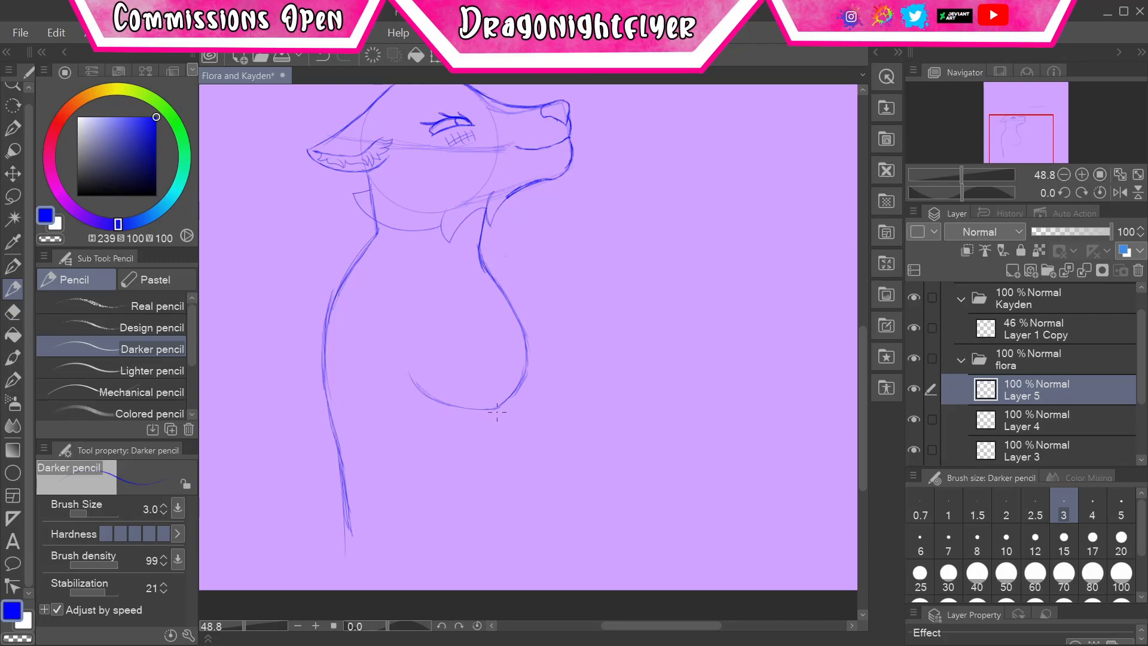
- Erase the whole neck, back and chest sketch from Layer 5 with the hard eraser at size 100
key("e")
left_click_drag(495, 454, 336, 440)
mouse_move(374, 192)
left_mouse_down()
mouse_move(530, 405)
mouse_move(335, 428)
left_mouse_up()
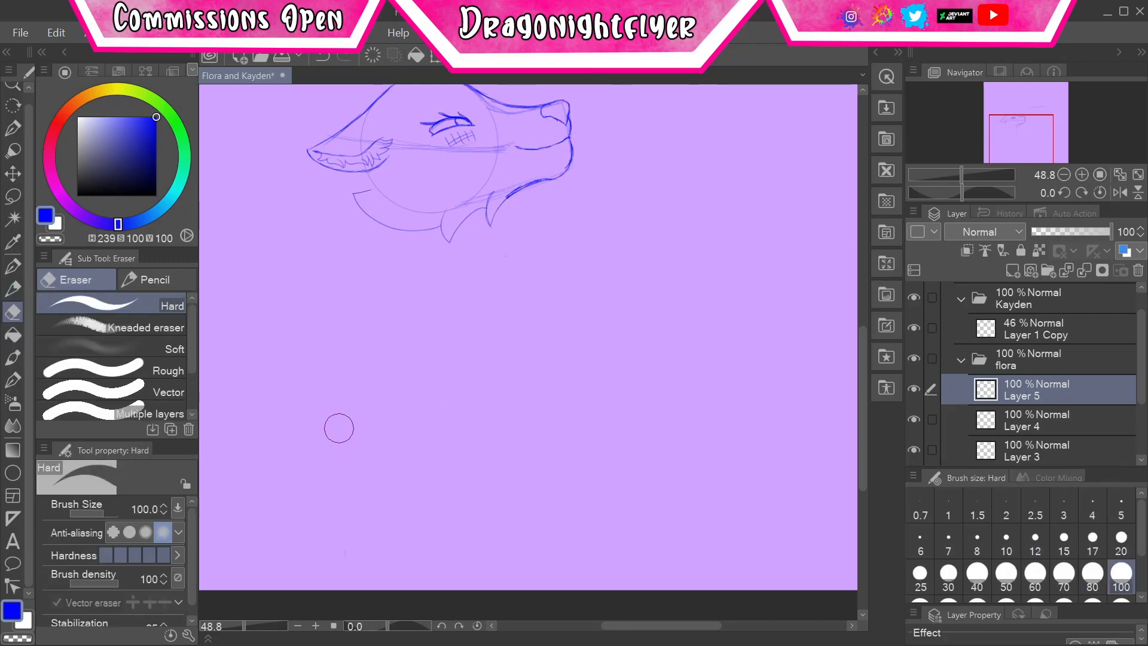
- Sketch boxy torso guides with a waist line below the head on Layer 5, faded to 40% opacity and placed beneath Layer 2
scroll(336, 428, "down", 2)
scroll(410, 410, "up", 4)
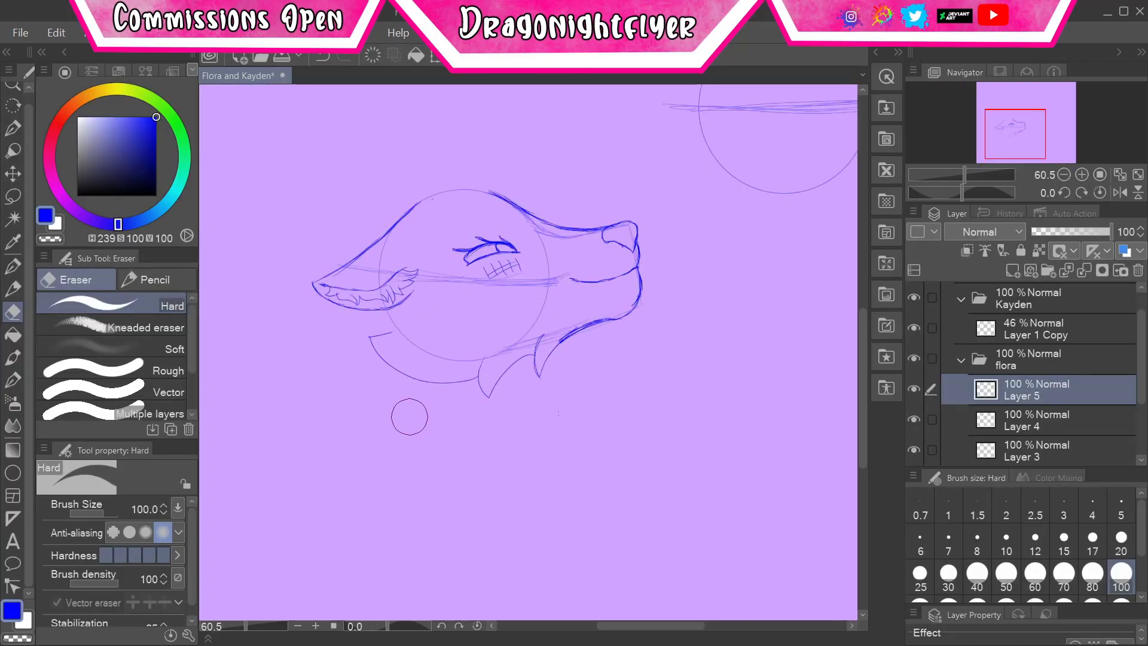
key("p")
left_click_drag(345, 419, 585, 412)
scroll(371, 447, "down", 3)
left_click_drag(366, 370, 357, 511)
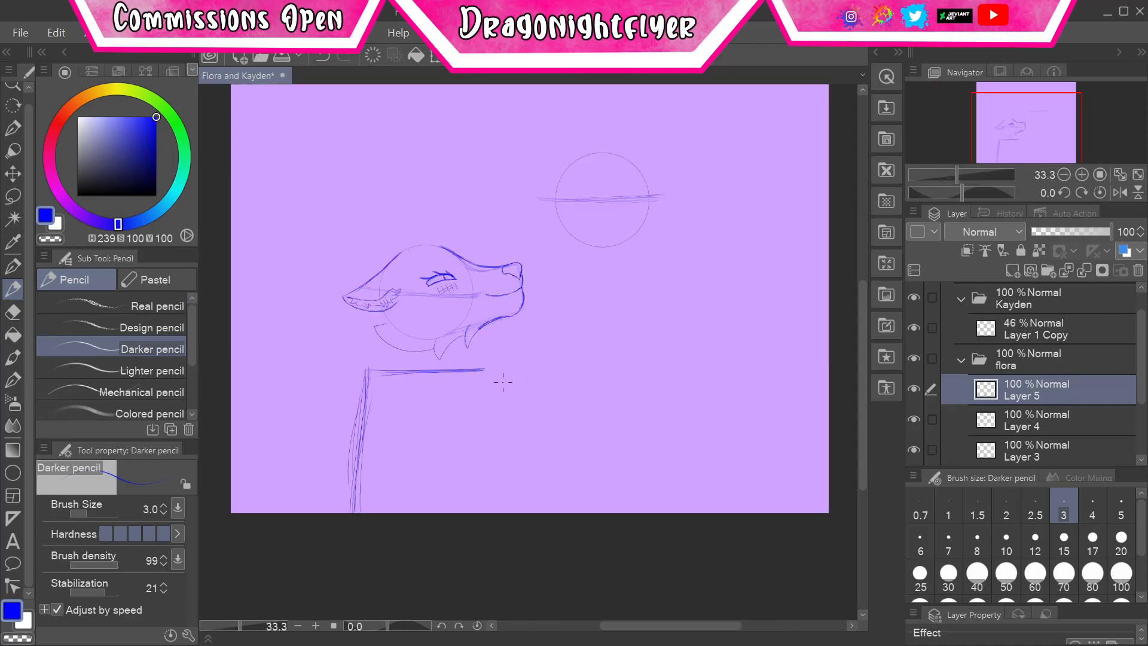
left_click_drag(535, 432, 520, 504)
left_click_drag(551, 449, 362, 452)
scroll(1103, 410, "down", 3)
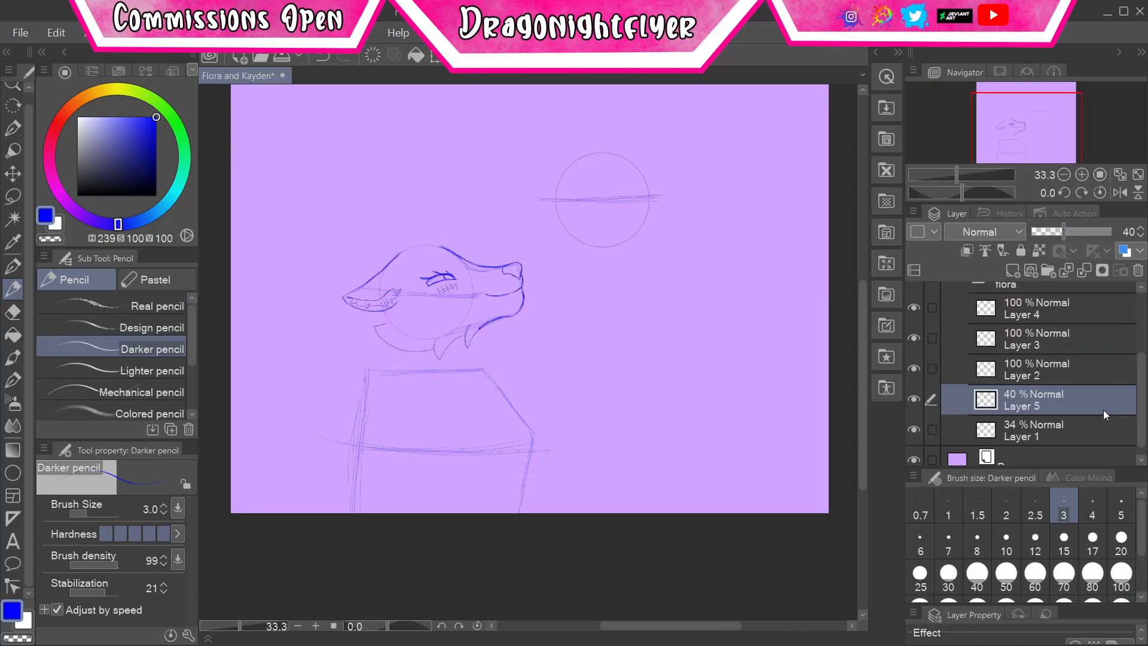
- Add a new layer above Layer 4 and draw the back of the neck and the back along the torso guides
key("ctrl+shift+n")
scroll(474, 381, "up", 1)
scroll(474, 381, "up", 2)
left_click_drag(293, 242, 236, 405)
scroll(269, 358, "down", 2)
left_click_drag(314, 326, 296, 470)
- Draw the throat and chest outline close to the torso guides on Layer 6 and add another layer above it
left_click_drag(437, 280, 436, 308)
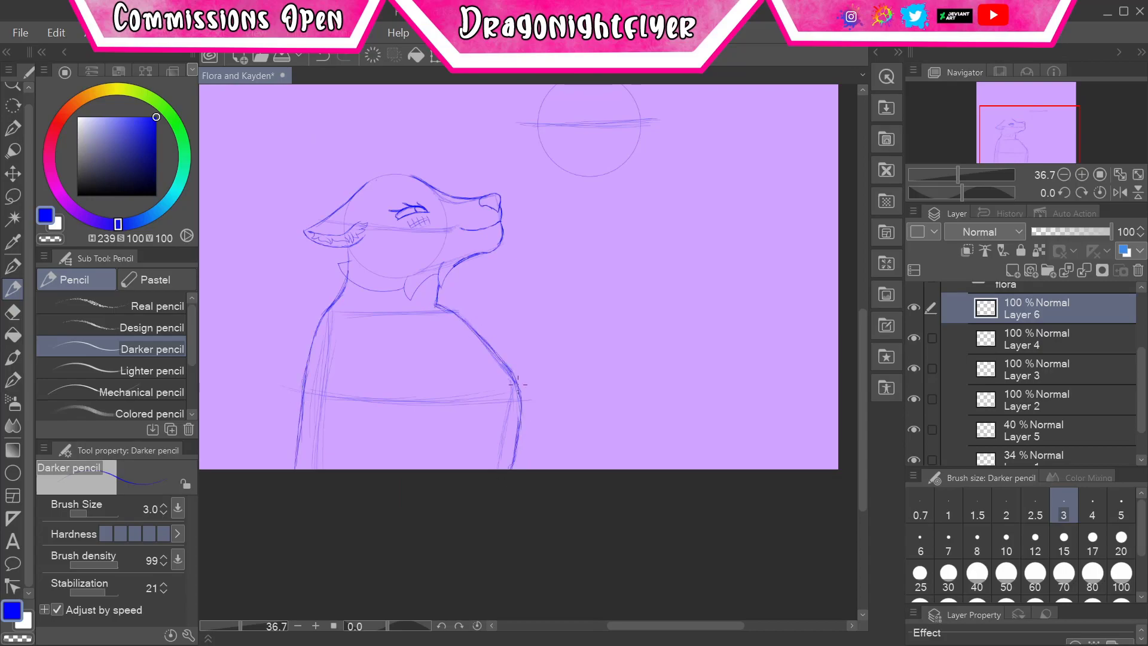
left_click_drag(463, 317, 514, 469)
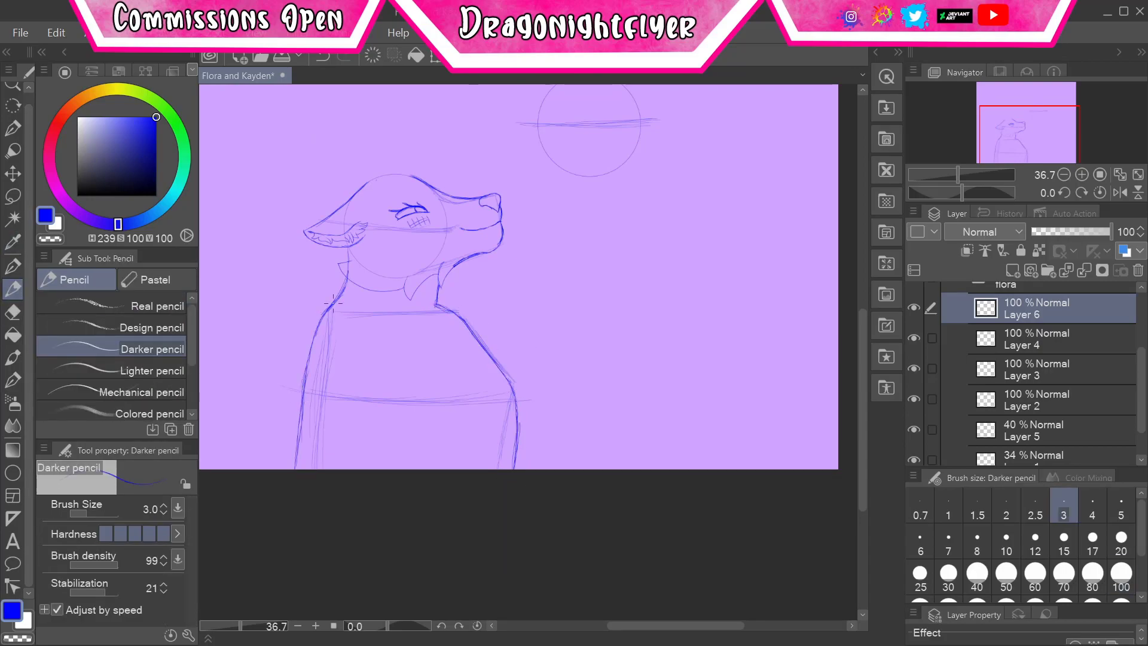
key("ctrl+shift+n")
left_click_drag(441, 304, 498, 379)
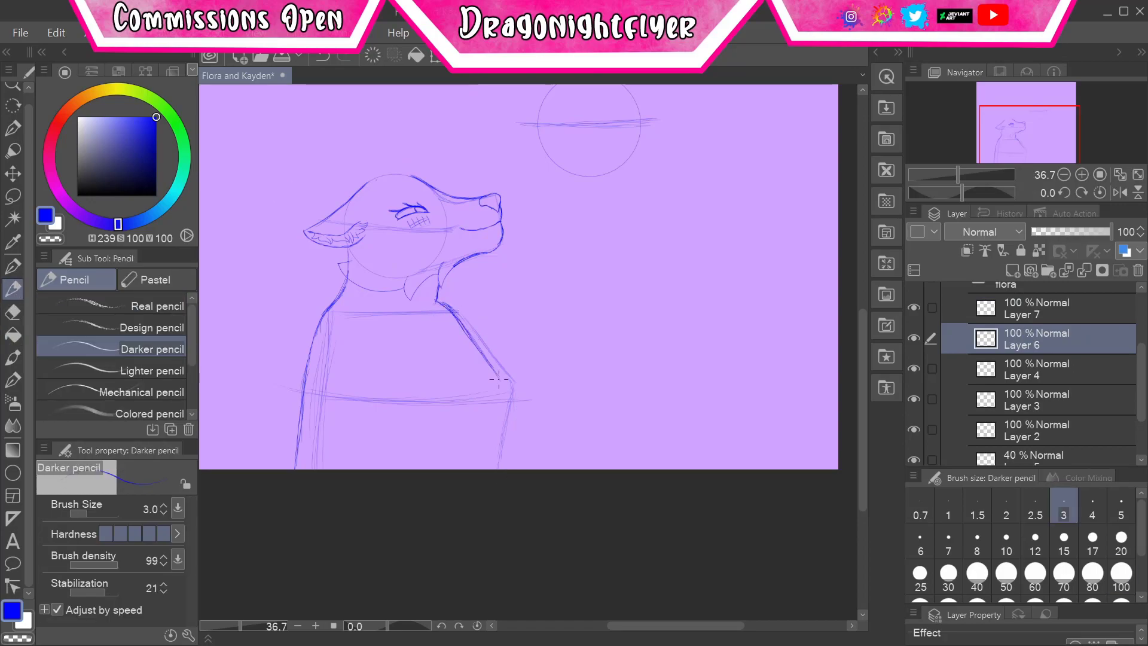
- Sketch the hair over the top of the head and flowing behind the back on Layer 7
key("alt+bracketright")
scroll(371, 317, "down", 2)
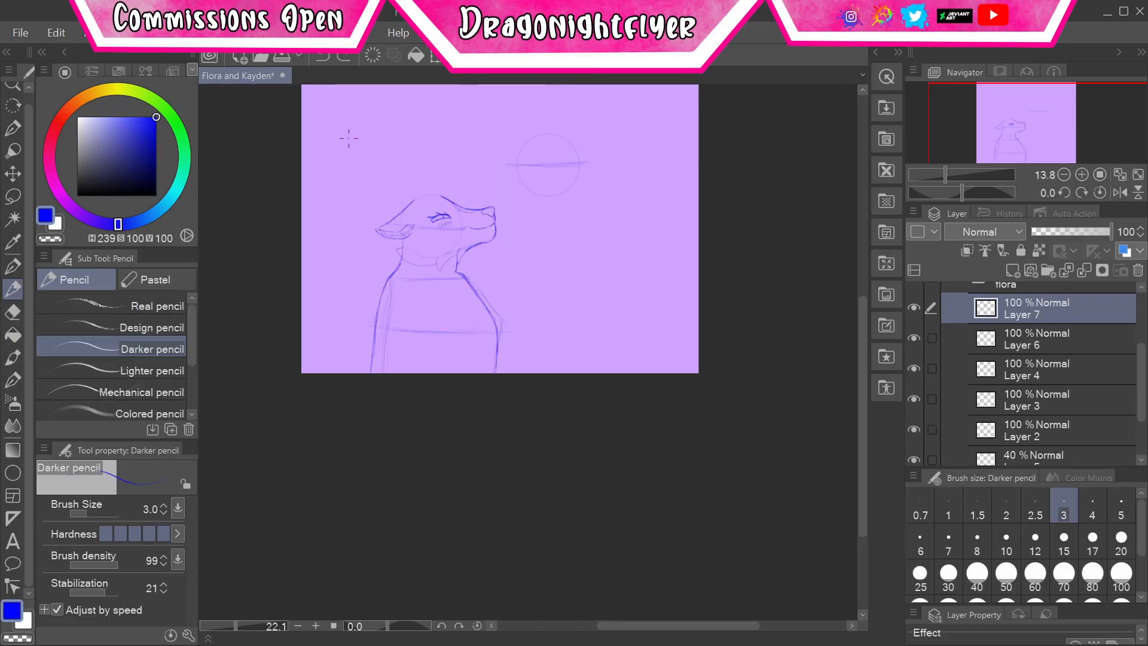
scroll(372, 318, "up", 3)
scroll(418, 286, "down", 3)
scroll(419, 285, "up", 3)
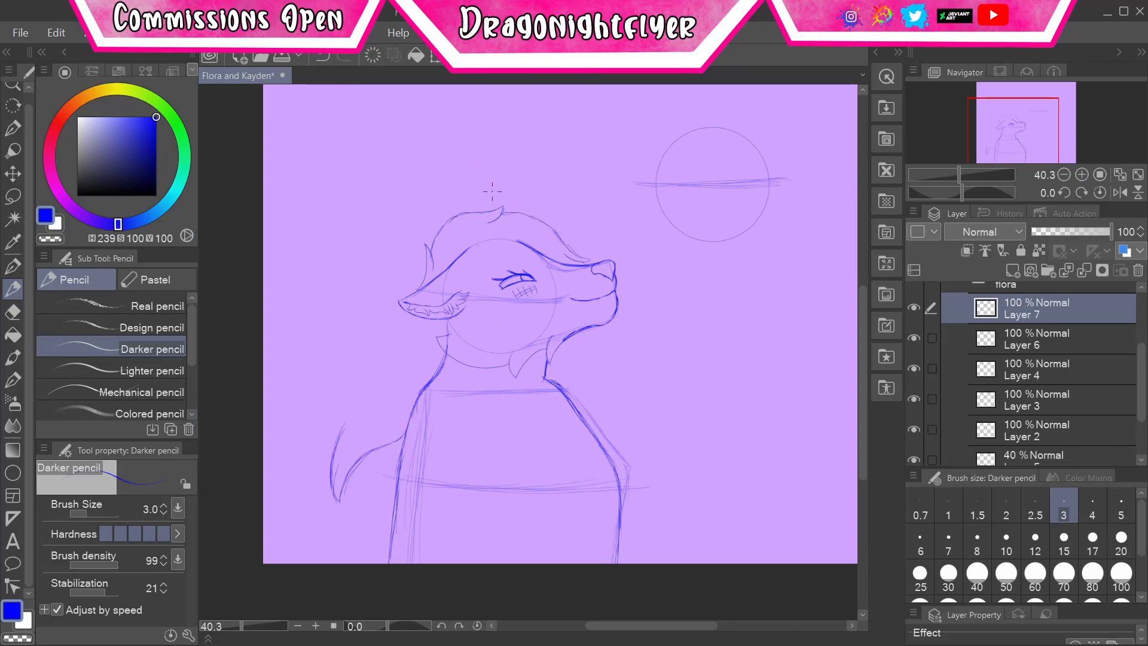
- Erase the upper back hair with the hard eraser at size 20 and redraw it as a longer outward flick
key("e")
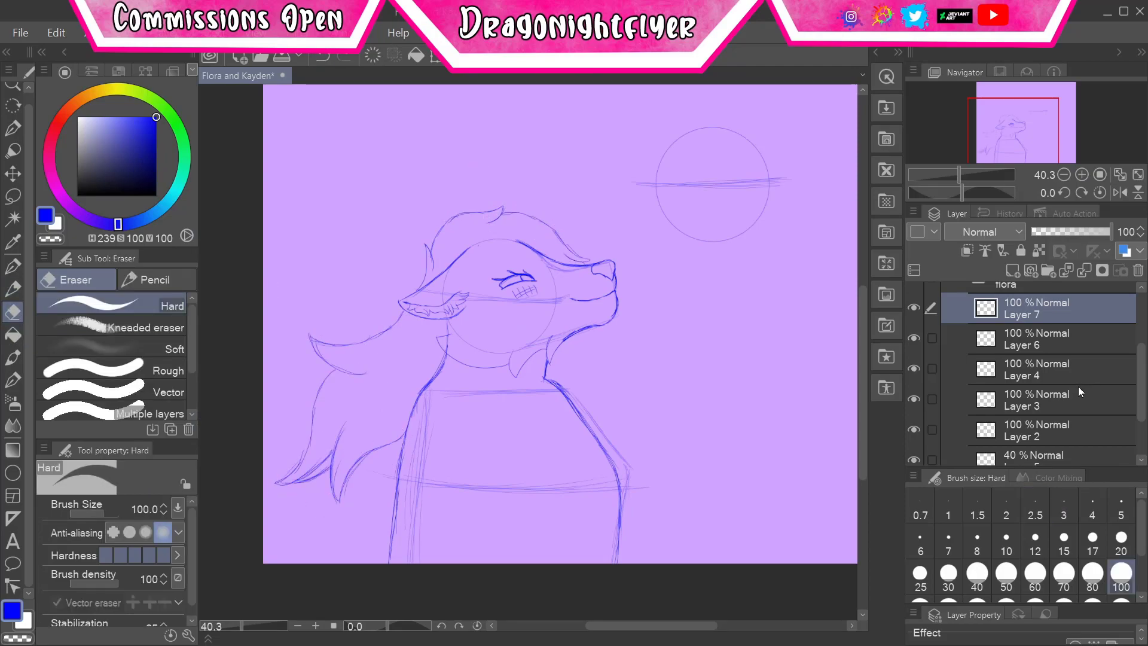
left_click(1121, 539)
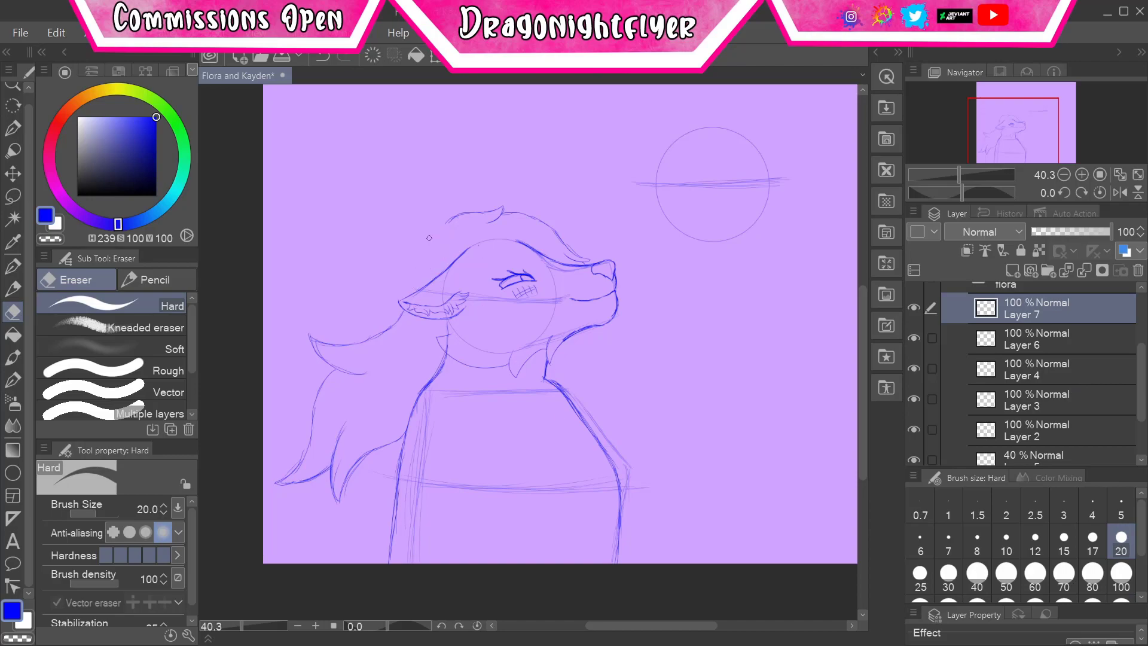
key("p")
left_click_drag(298, 306, 366, 347)
key("e")
left_click_drag(353, 389, 334, 344)
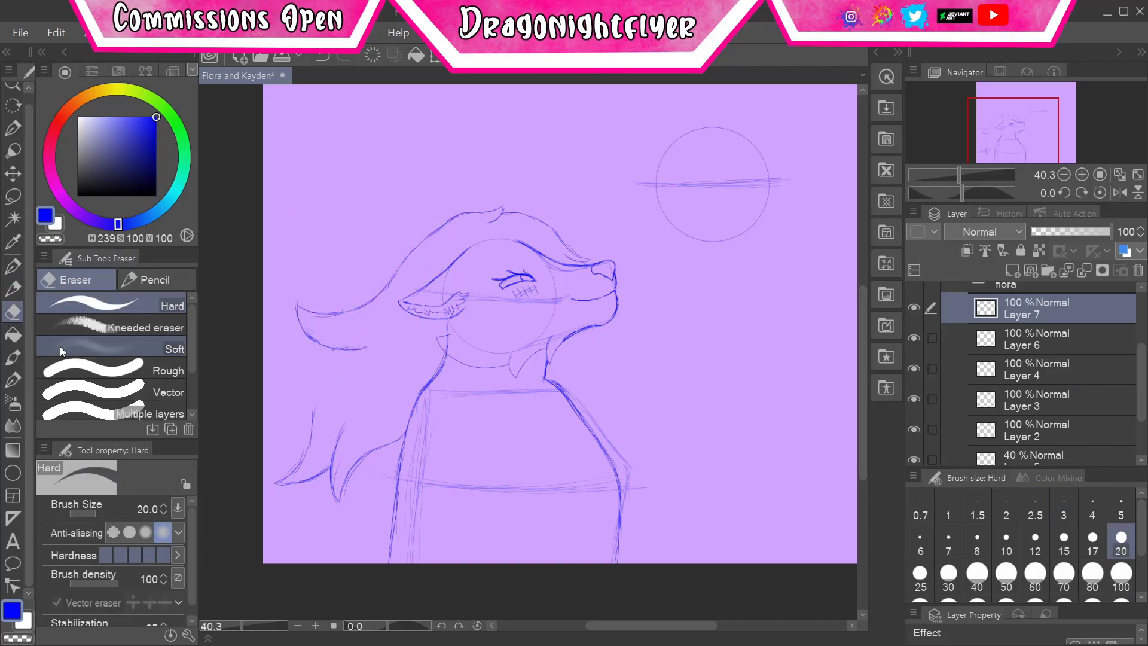
- Draw a hair lock between the ear and cheek, then lasso and transform it to fit the head
key("p")
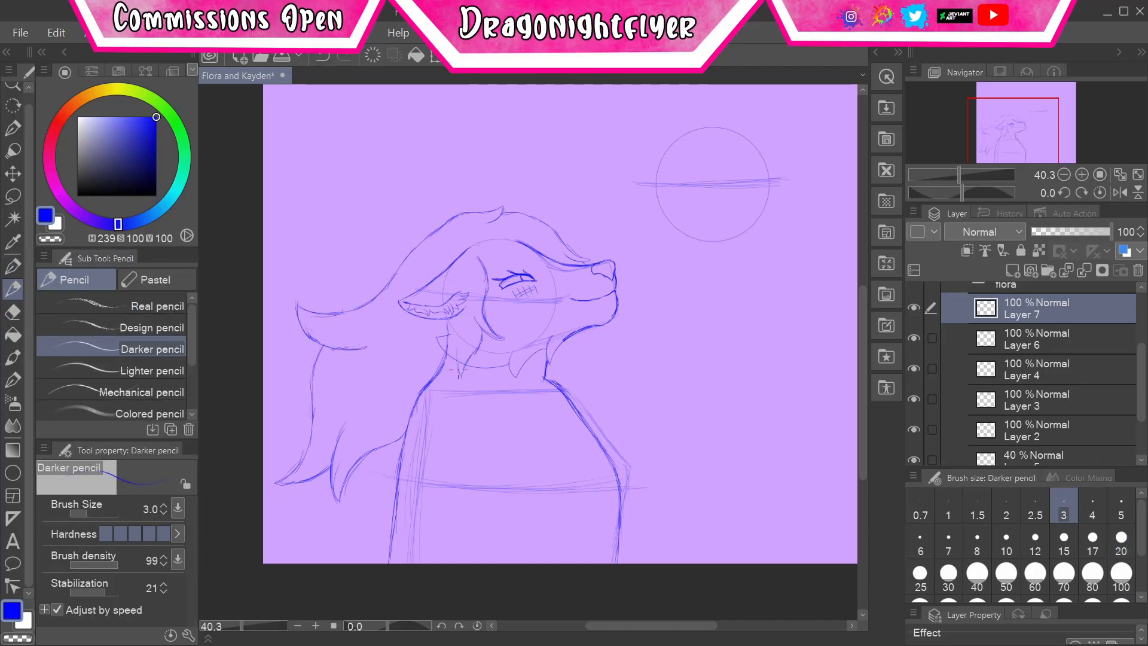
key("m")
left_click_drag(482, 231, 478, 233)
key("ctrl+t")
left_click_drag(503, 311, 496, 299)
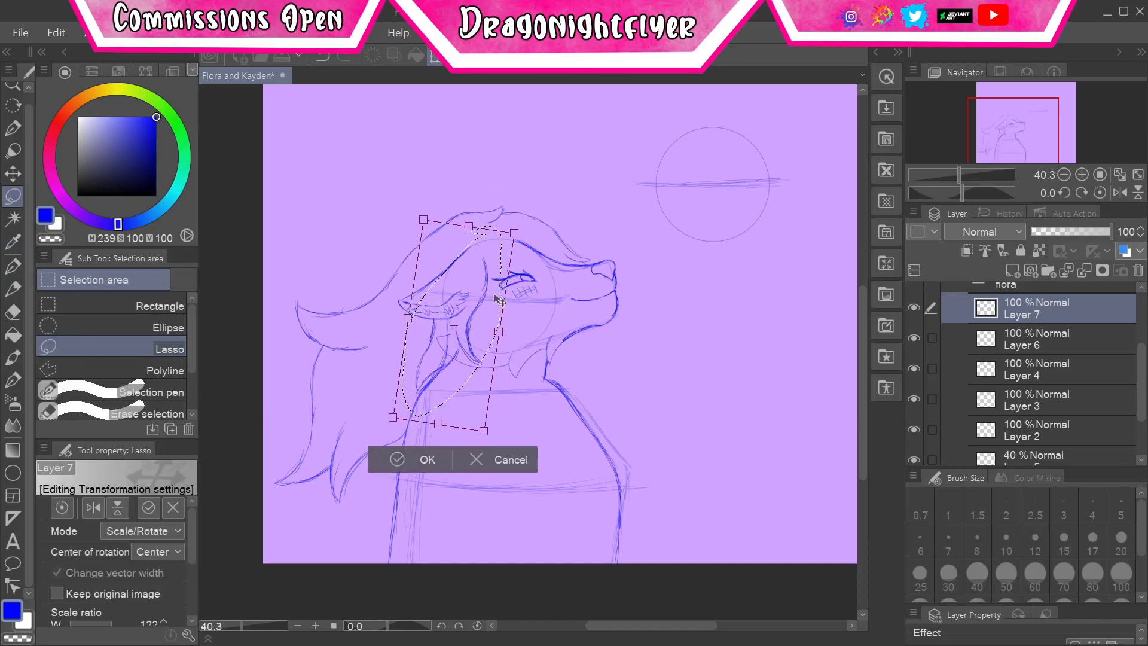
key("Return")
key("ctrl+d")
- Sketch a bang strand over the forehead, with Layer 6 faded to 37% opacity and Layer 1 hidden
key("p")
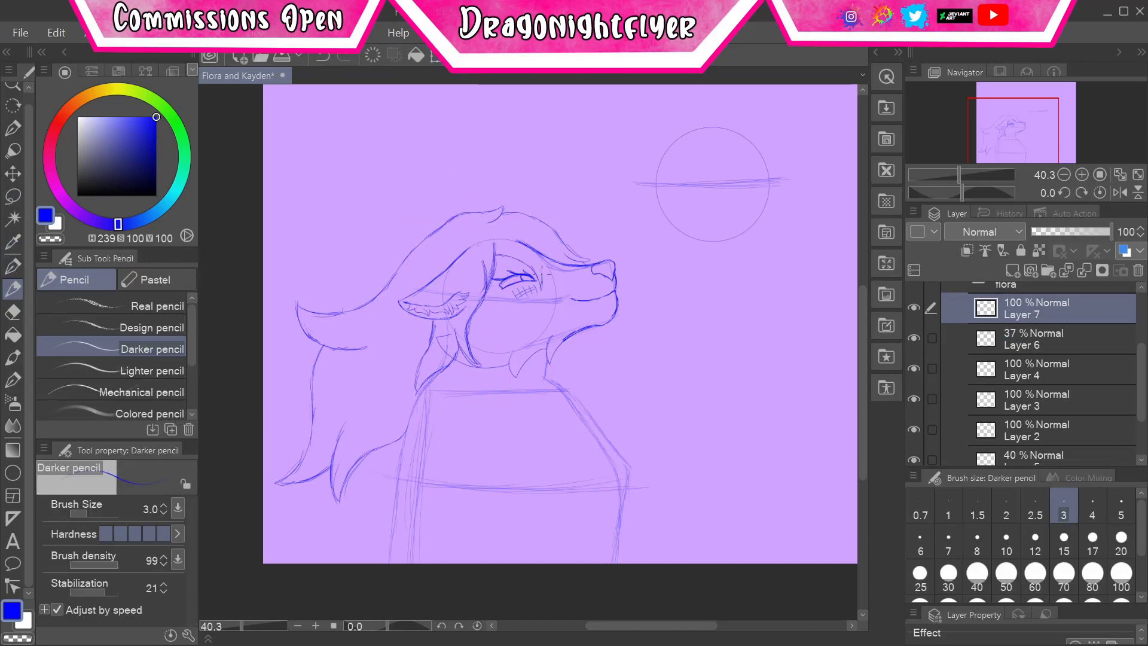
left_click(959, 395)
scroll(933, 419, "down", 2)
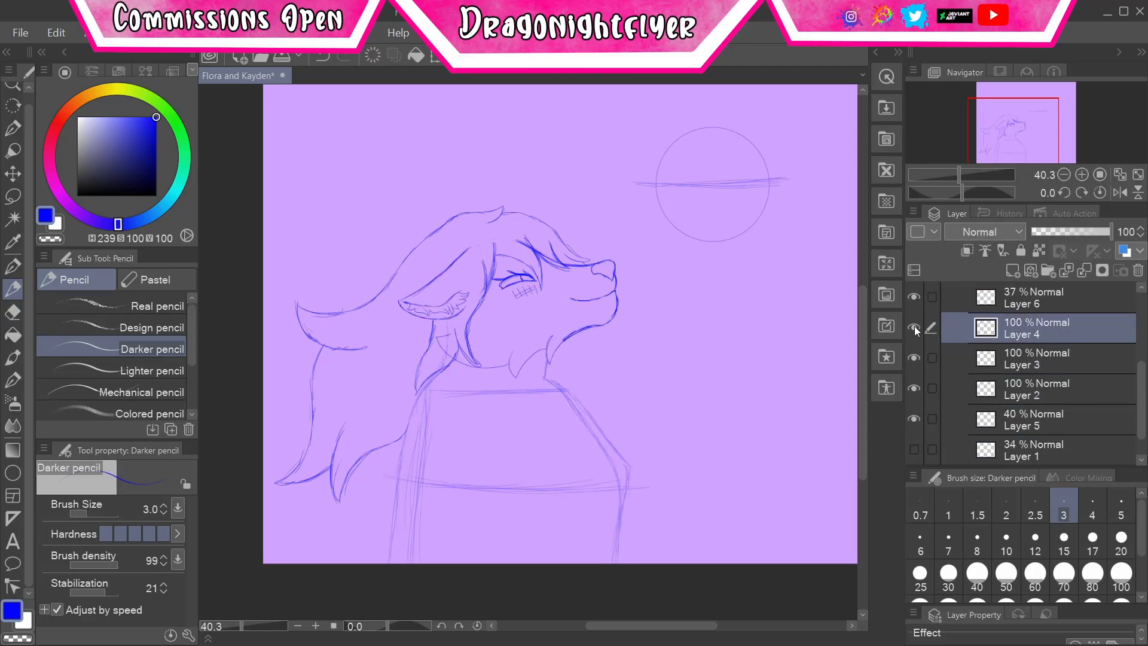
left_click(913, 392)
left_click(913, 392)
- Erase the head lines covered by the bangs and draw a long bang strand past the eye on Layer 7
key("e")
scroll(1017, 371, "up", 3)
left_click(1041, 347)
key("p")
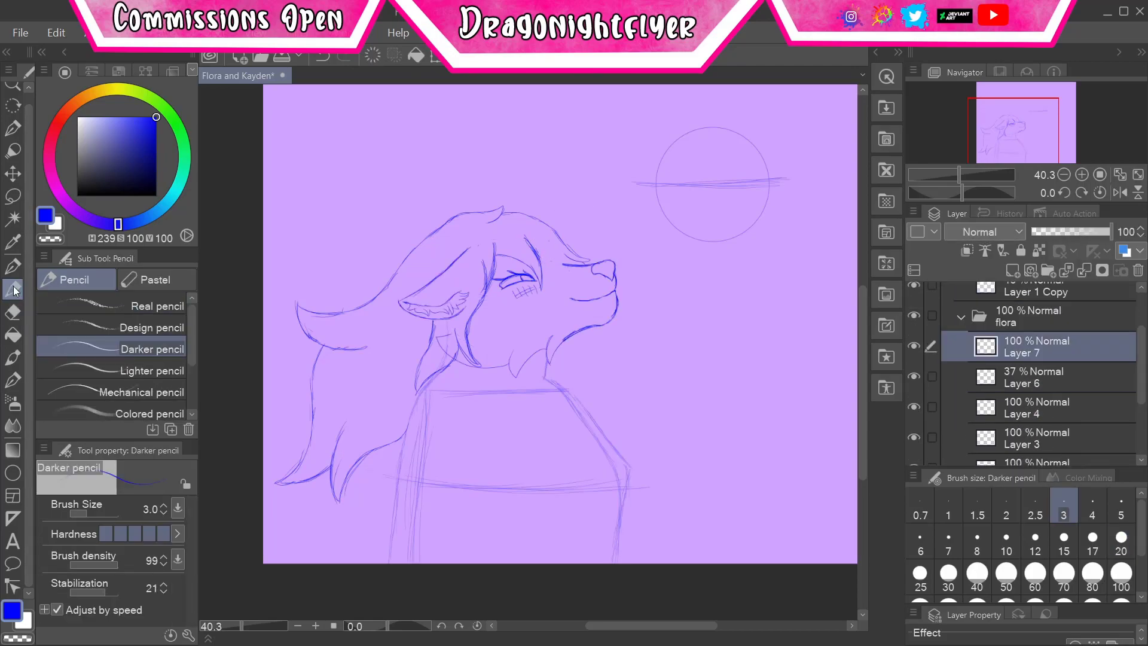
key("e")
key("alt+bracketleft")
key("alt+bracketleft")
key("alt+bracketleft")
key("alt+bracketleft")
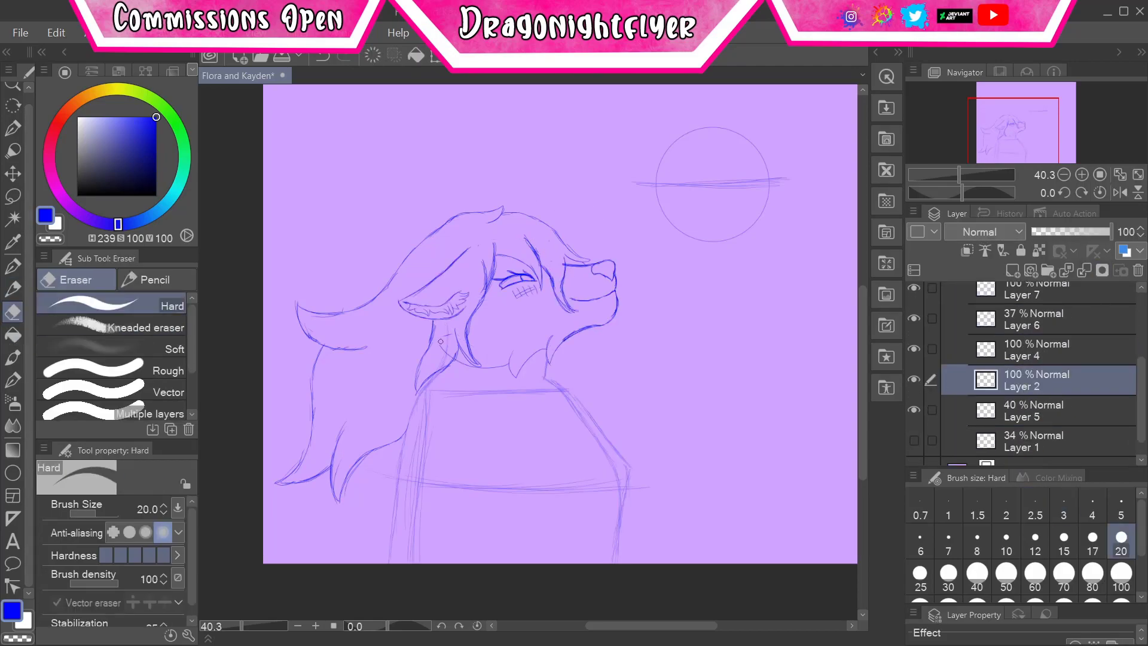
- Erase the back hair on Layer 7 with the hard eraser at size 100 and redraw it falling closer to the neck
key("alt+bracketright")
key("alt+bracketright")
key("alt+bracketright")
left_click(1121, 573)
left_click_drag(442, 218, 299, 466)
key("p")
mouse_move(418, 236)
left_mouse_down()
mouse_move(358, 353)
mouse_move(308, 389)
left_mouse_up()
mouse_move(308, 388)
left_mouse_down()
mouse_move(364, 385)
mouse_move(314, 479)
left_mouse_up()
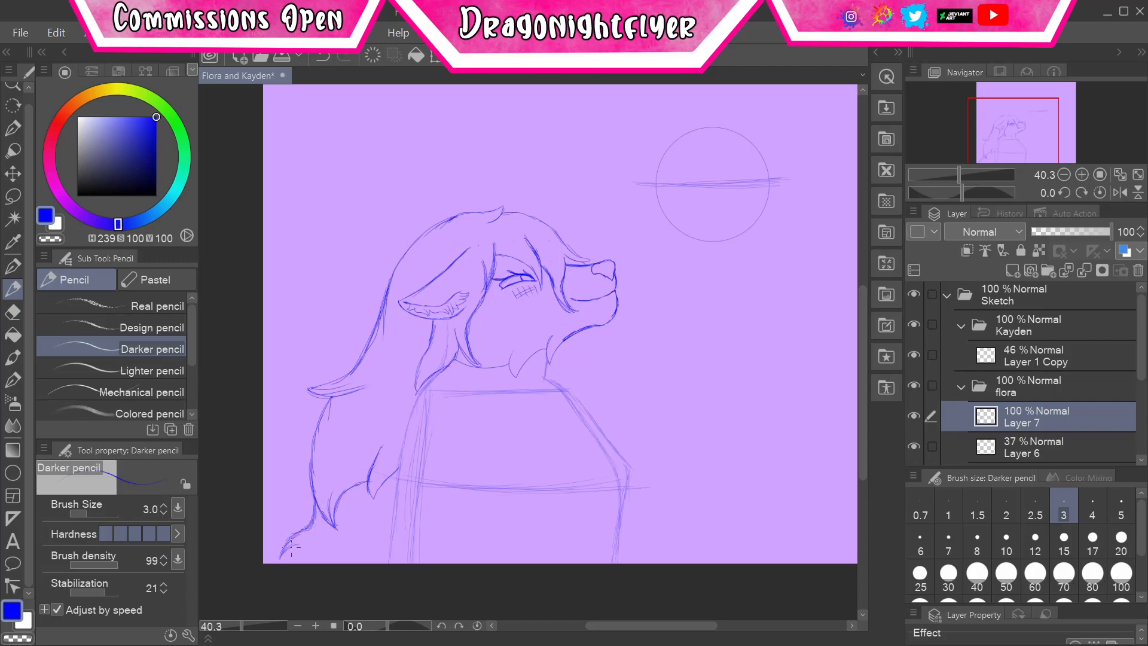
- Erase and redraw the pointed ends of the lower back hair
key("e")
key("p")
mouse_move(329, 517)
left_mouse_down()
mouse_move(305, 502)
mouse_move(324, 526)
left_mouse_up()
key("e")
left_click_drag(391, 451, 308, 502)
key("p")
left_click_drag(394, 507, 269, 485)
- Rework the back hair into a pointed flick above one long flowing lock, and add a new layer above Layer 7
key("e")
left_click_drag(322, 398, 319, 449)
left_click_drag(395, 508, 308, 526)
key("p")
left_click_drag(383, 335, 293, 427)
left_click(1012, 271)
- Sketch fluffy neck and chest fur below the chin on the new Layer 3
scroll(551, 385, "up", 3)
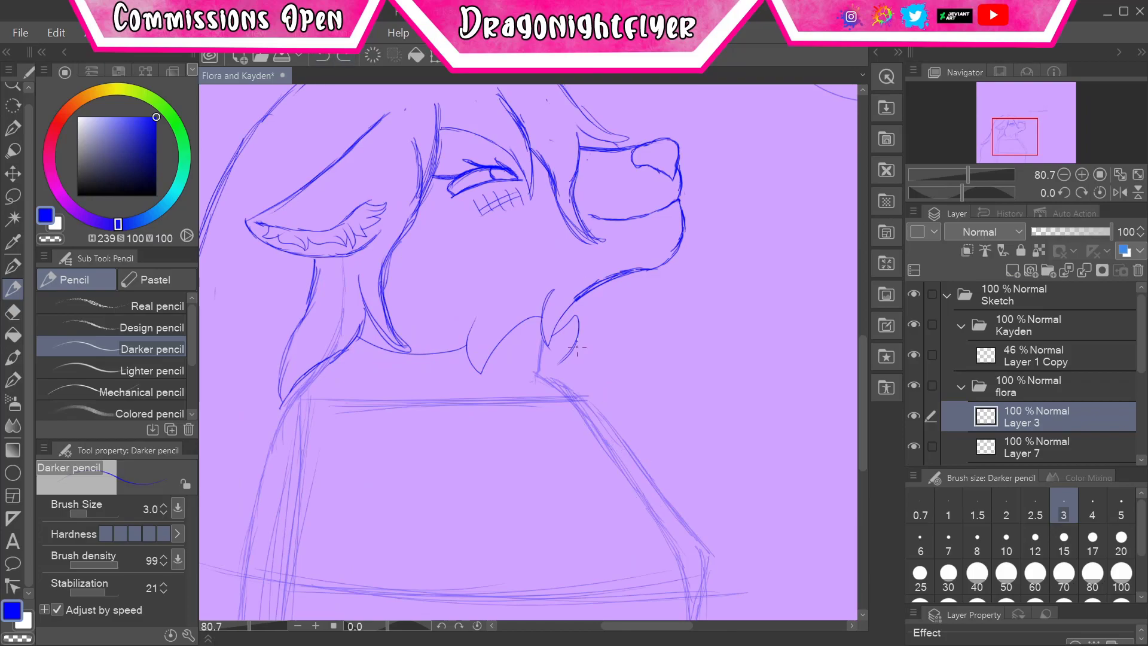
scroll(577, 347, "down", 3)
mouse_move(368, 401)
left_mouse_down()
mouse_move(521, 520)
mouse_move(595, 556)
left_mouse_up()
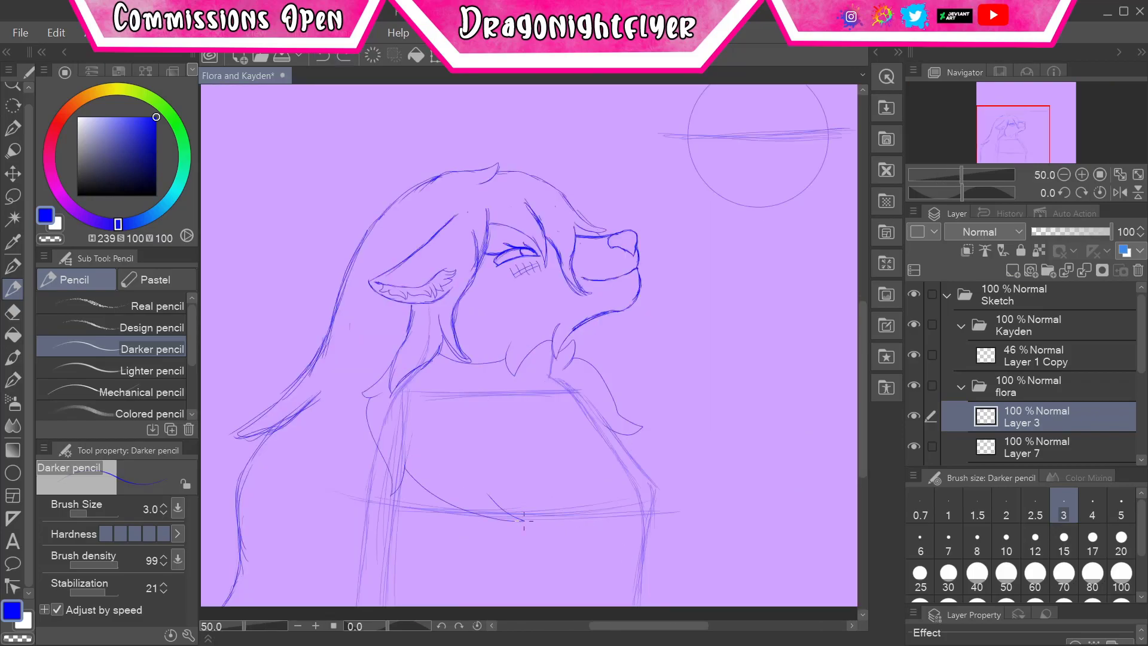
left_click_drag(532, 502, 616, 589)
- Lasso and rotate the chest fluff, then delete it from Layer 3
key("m")
left_click_drag(610, 284, 613, 286)
key("ctrl+t")
left_click_drag(748, 281, 754, 335)
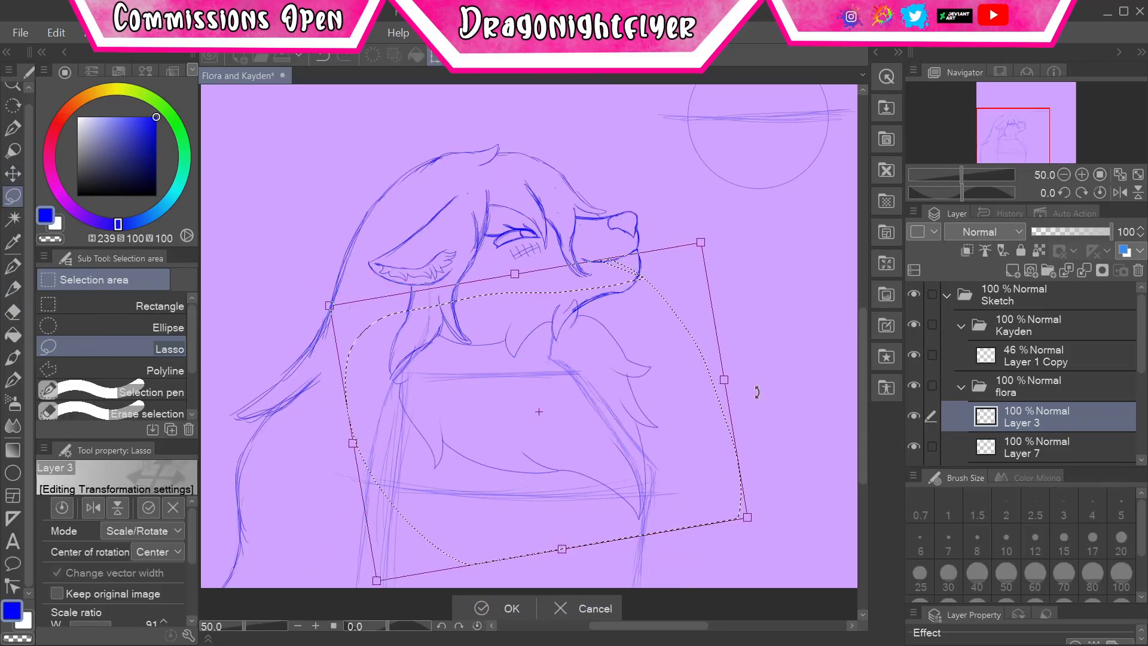
key("Return")
left_click(13, 336)
left_click(13, 312)
key("Delete")
key("ctrl+d")
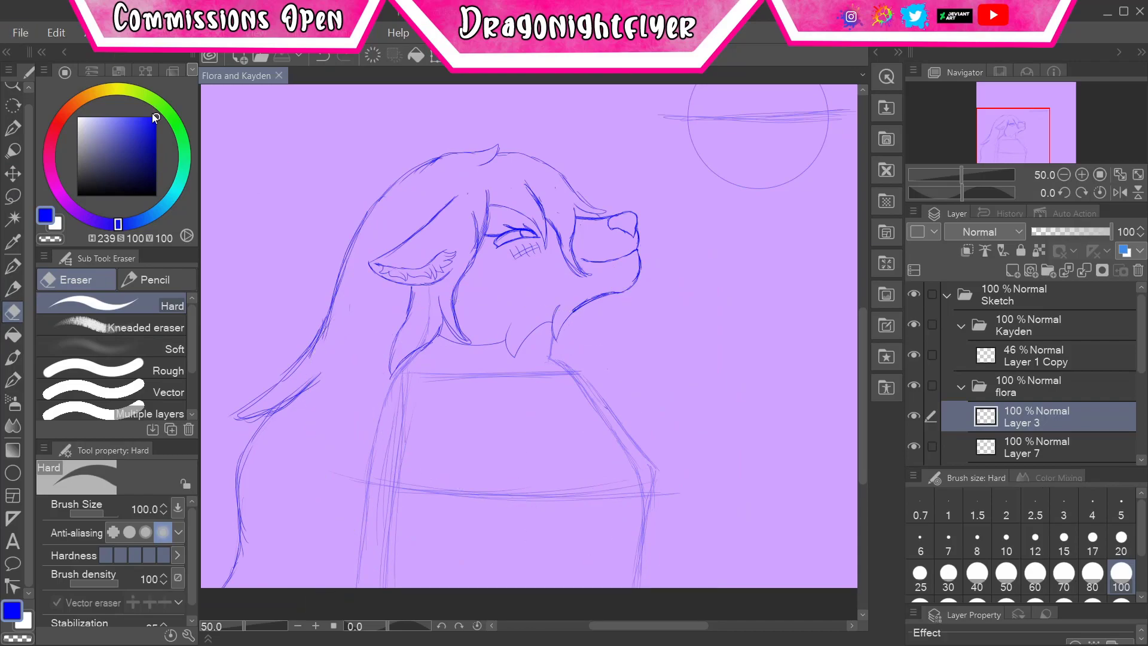
- Sketch layered fur tufts under the chin, across the chest and down to a long lower point
key("p")
left_click_drag(547, 347, 589, 400)
left_click_drag(574, 362, 619, 436)
left_click_drag(449, 362, 485, 418)
key("e")
left_click_drag(651, 443, 634, 538)
key("p")
left_click_drag(613, 497, 649, 545)
left_click_drag(530, 469, 594, 513)
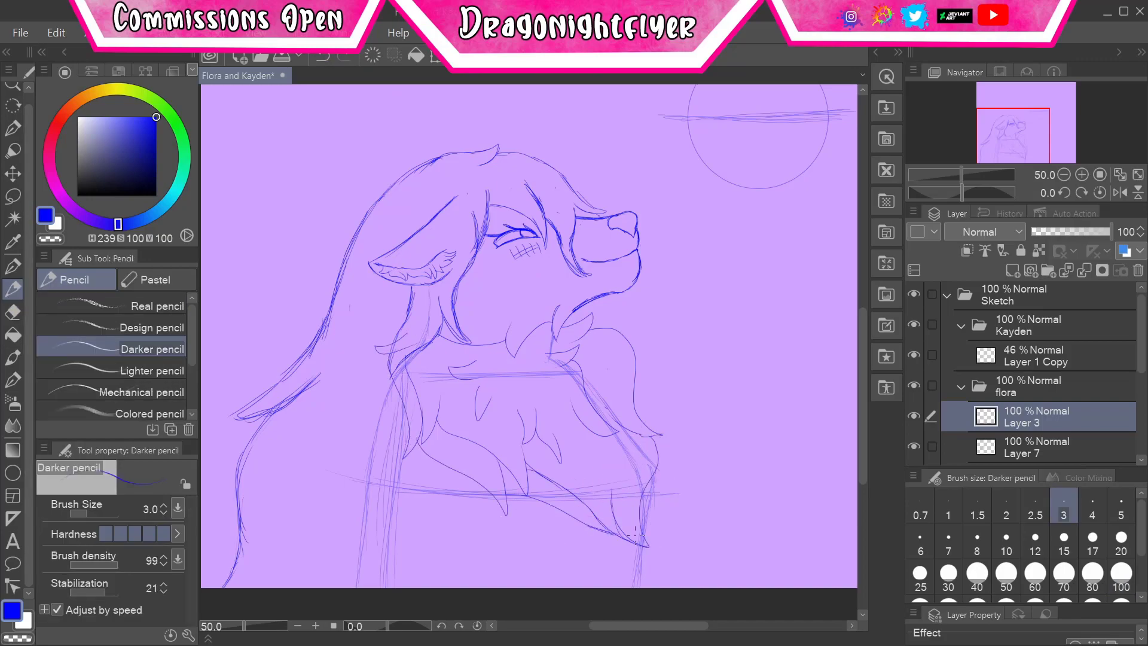
- Erase the front and lower edge of the chest fluff and redraw it tapering to a downward point
key("e")
left_click_drag(660, 439, 526, 488)
left_click(12, 289)
left_click_drag(625, 434, 676, 540)
left_click_drag(514, 487, 559, 520)
left_click_drag(577, 472, 615, 513)
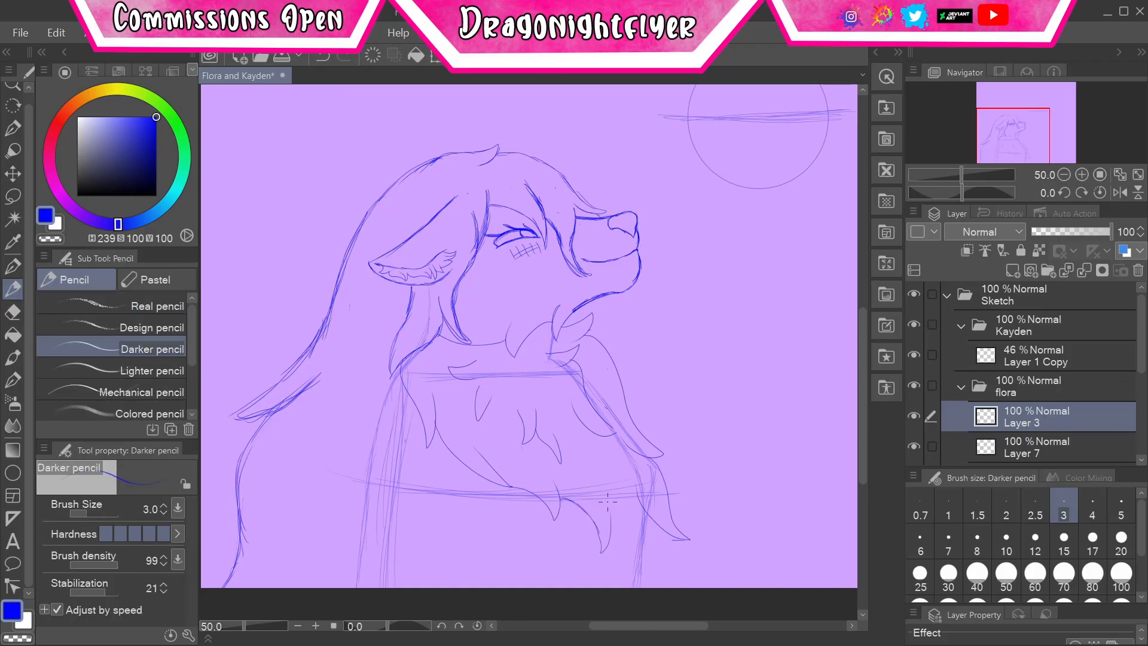
key("ctrl+z")
left_click_drag(670, 544, 657, 496)
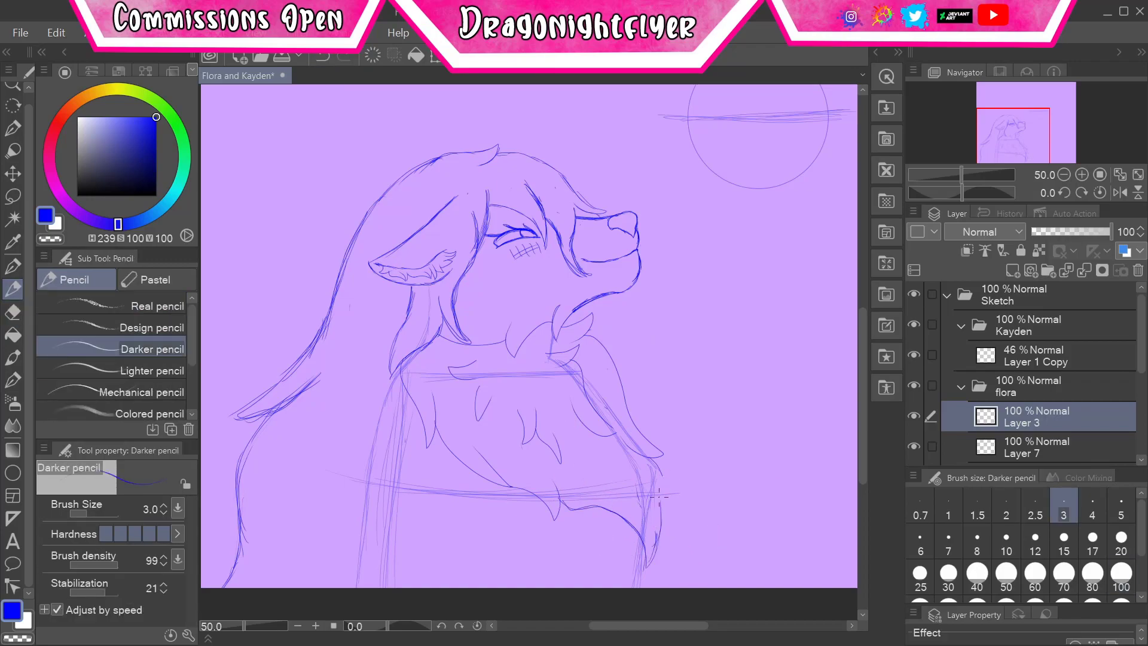
- Lasso the whole chest fluff and rotate it to sit closer beneath the chin
key("m")
left_click_drag(527, 284, 520, 281)
key("ctrl+t")
mouse_move(769, 404)
left_mouse_down()
mouse_move(684, 397)
mouse_move(681, 473)
mouse_move(773, 371)
mouse_move(736, 461)
left_mouse_up()
key("Return")
- Erase the lower chest tufts with the hard eraser and redraw them with small inner strands
key("e")
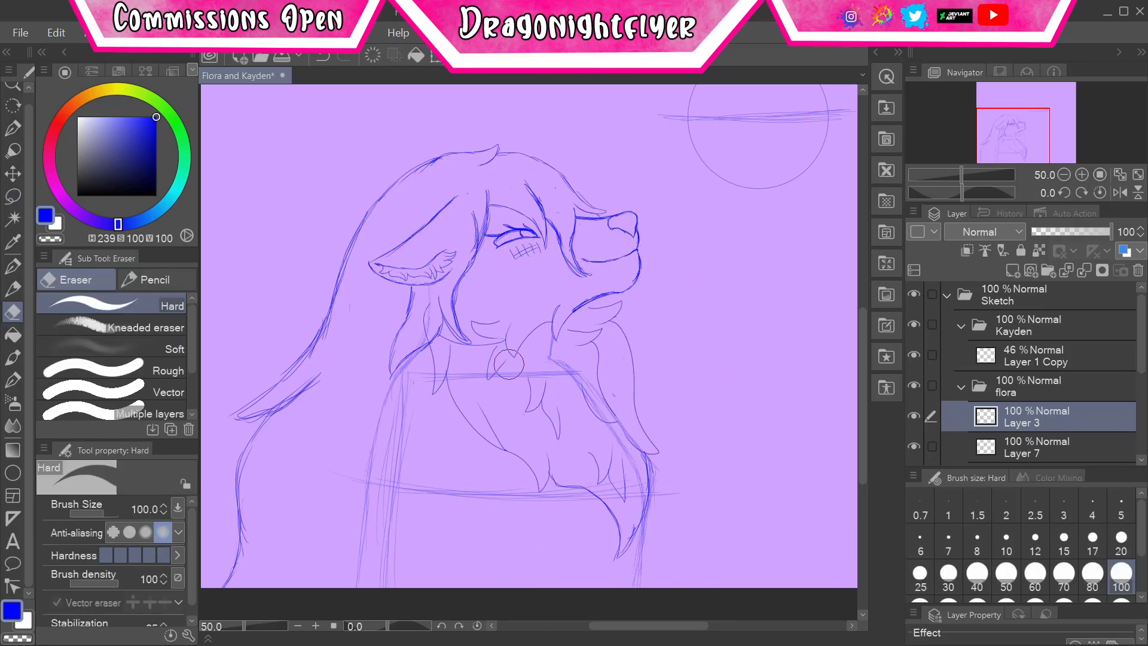
left_click_drag(621, 520, 649, 452)
key("p")
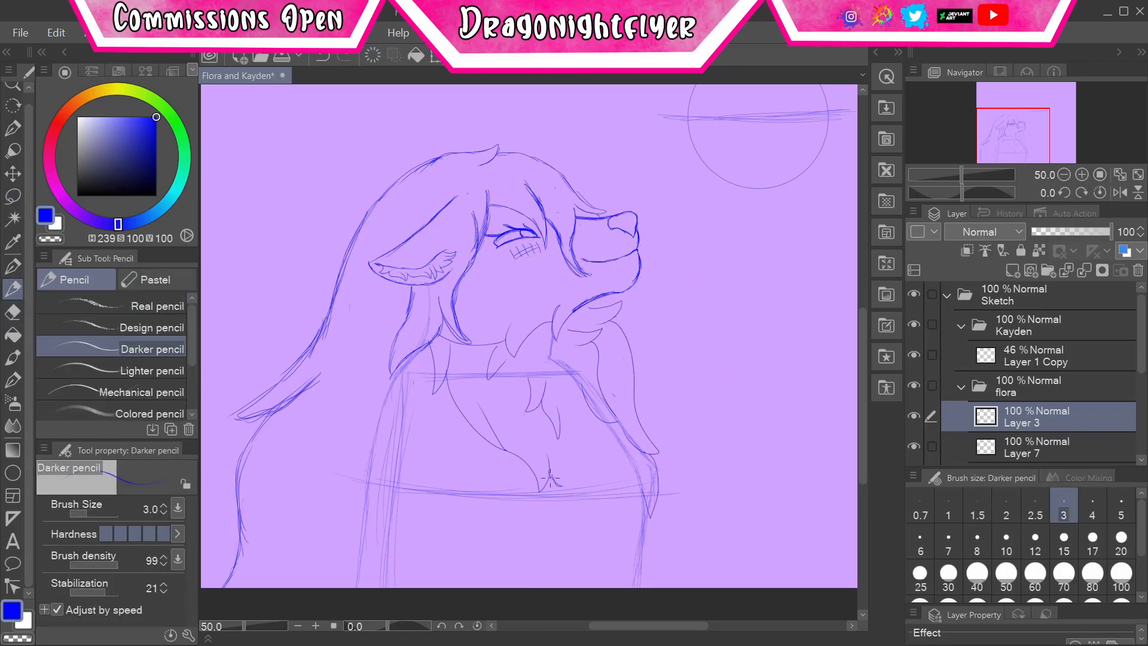
- Hide the Layer 5 torso guides and redraw the front chest fluff as a larger tuft sweeping outward on Layer 3
scroll(1089, 403, "down", 3)
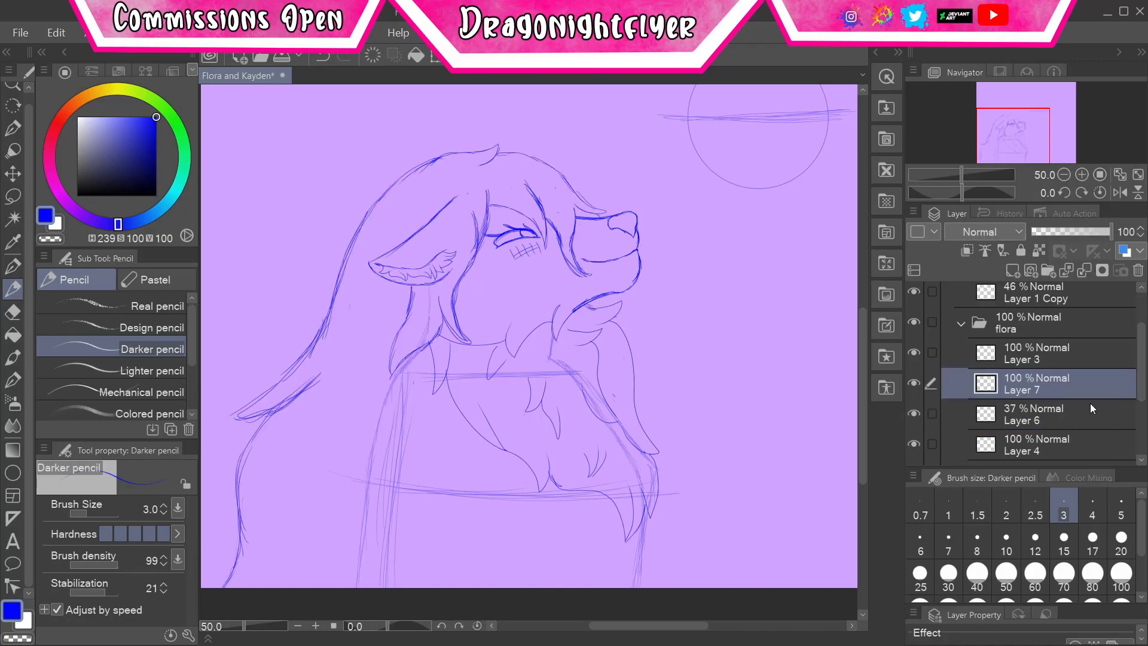
left_click(916, 432)
scroll(1017, 389, "up", 1)
key("e")
left_click_drag(628, 335, 649, 437)
key("p")
left_click_drag(628, 312, 655, 425)
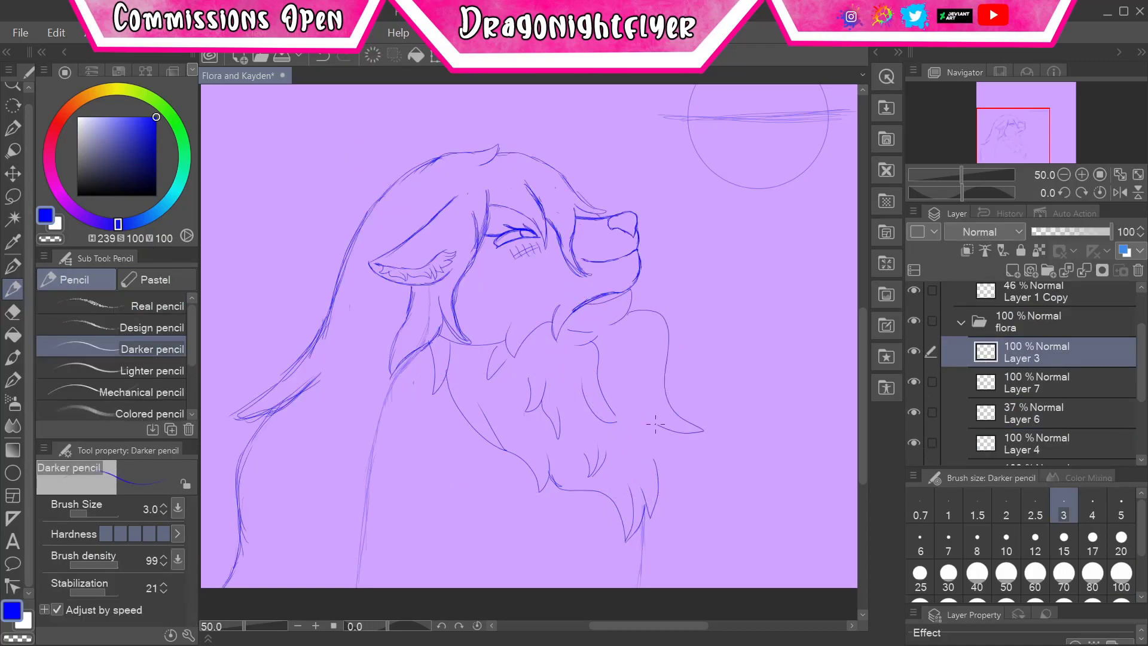
- Erase the lower chest fluff and redraw it wider, with a front point beneath the large tuft
key("e")
left_click_drag(669, 534, 454, 382)
scroll(1016, 388, "down", 3)
left_click(915, 457)
scroll(1016, 389, "up", 3)
scroll(1013, 419, "down", 3)
left_click(913, 459)
scroll(1017, 389, "up", 3)
key("p")
left_click_drag(682, 435, 634, 501)
- Sketch the fur behind the neck, then lasso and transform the fluff to fit beneath the ear
key("e")
key("p")
left_click_drag(396, 297, 426, 475)
key("l")
left_click_drag(382, 257, 371, 538)
key("ctrl+t")
left_click_drag(514, 377, 488, 346)
key("Return")
key("p")
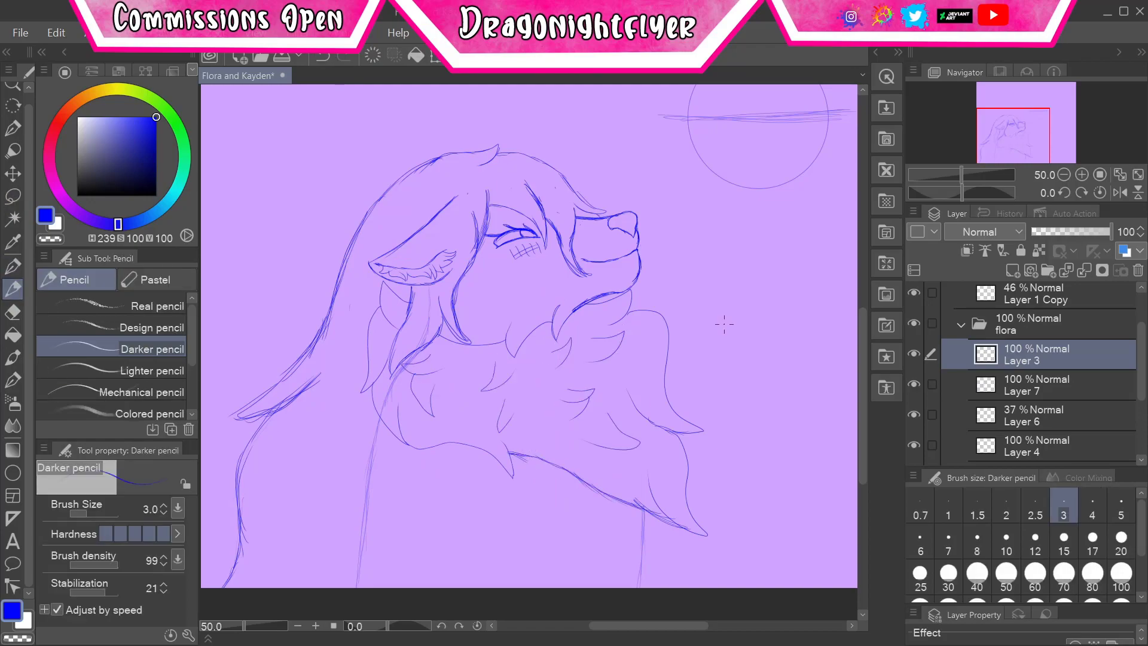
- Lasso and reposition the neck fluff, then erase the tuft behind the ear
key("l")
left_click_drag(370, 239, 364, 523)
key("ctrl+t")
left_click_drag(479, 397, 502, 407)
left_click(377, 537)
key("e")
left_click_drag(418, 290, 422, 326)
key("p")
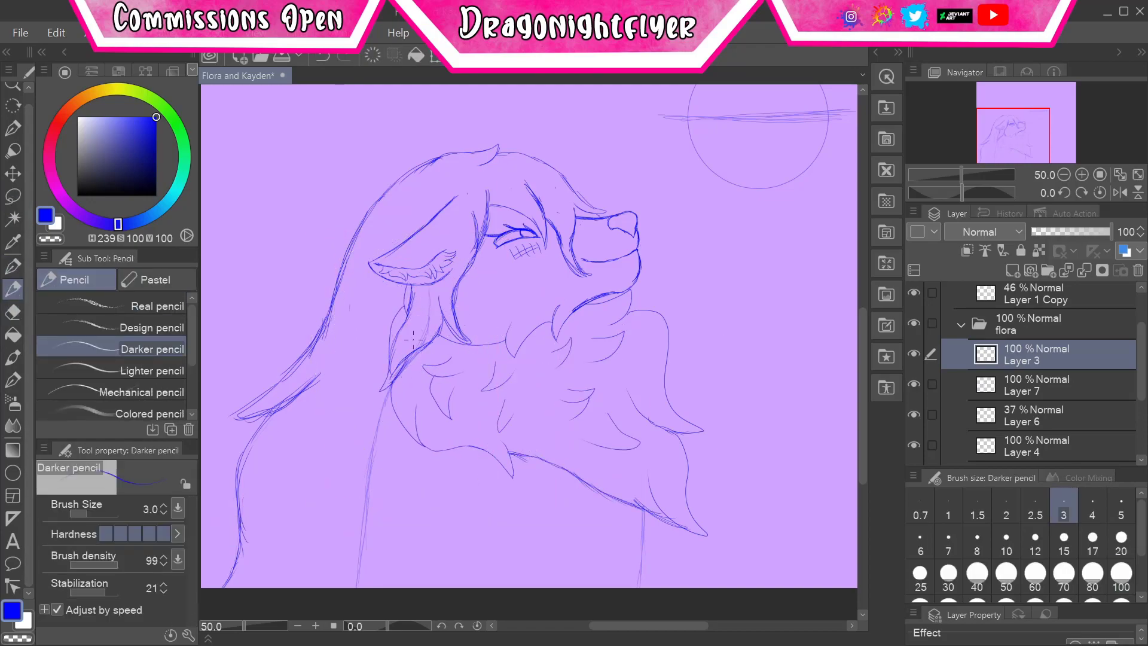
- Redraw the front chest fluff narrowing to a lower point and erase its old bottom edge
key("e")
key("p")
mouse_move(615, 474)
left_mouse_down()
mouse_move(688, 526)
mouse_move(514, 473)
left_mouse_up()
key("e")
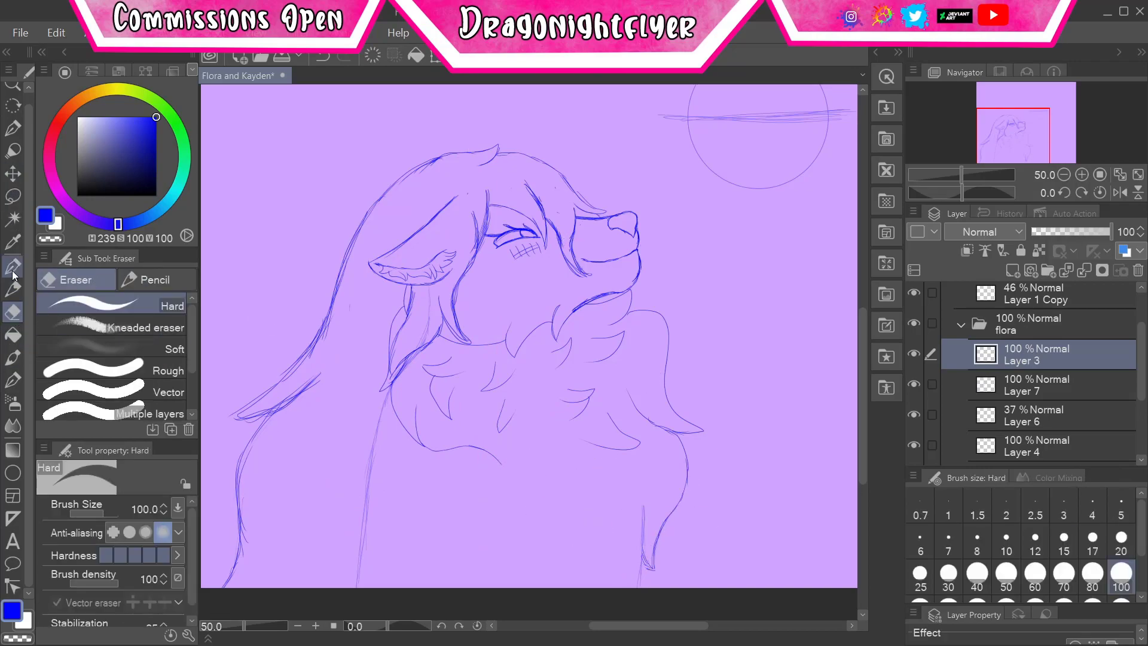
- Undo the last lower fluff strokes and erase all neck and chest fluff from Layer 3 with the hard eraser
key("p")
left_click_drag(571, 520, 600, 523)
left_click_drag(646, 436, 628, 479)
key("ctrl+z")
key("ctrl+z")
key("e")
mouse_move(389, 378)
left_mouse_down()
mouse_move(638, 465)
mouse_move(692, 522)
left_mouse_up()
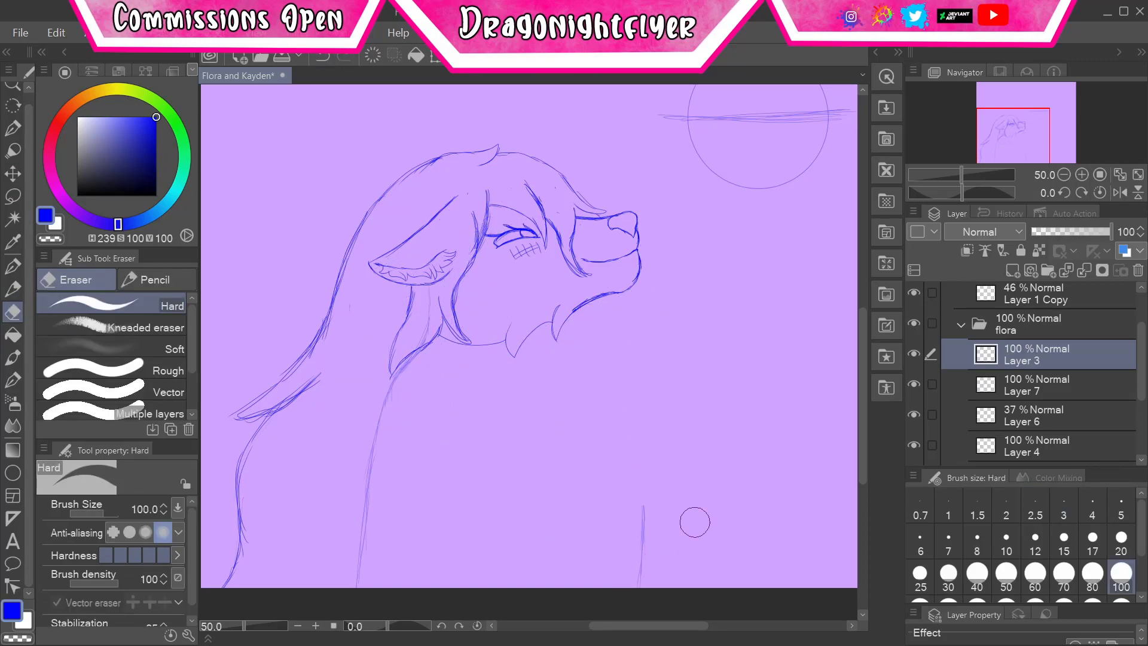
- Redraw Flora's neck and chest fluff on Layer 3, narrowing to a low front point, and add small inner fur tufts
key("p")
left_click_drag(390, 371, 381, 387)
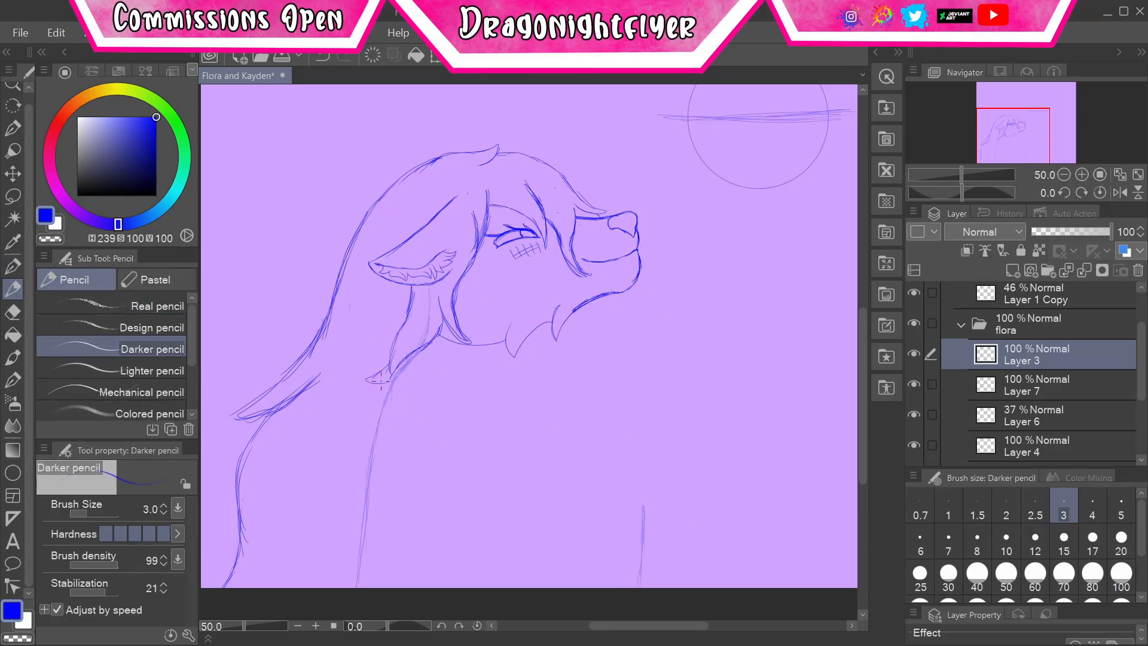
mouse_move(657, 401)
left_mouse_down()
mouse_move(645, 488)
mouse_move(634, 481)
mouse_move(648, 479)
mouse_move(639, 408)
mouse_move(650, 487)
left_mouse_up()
key("e")
key("p")
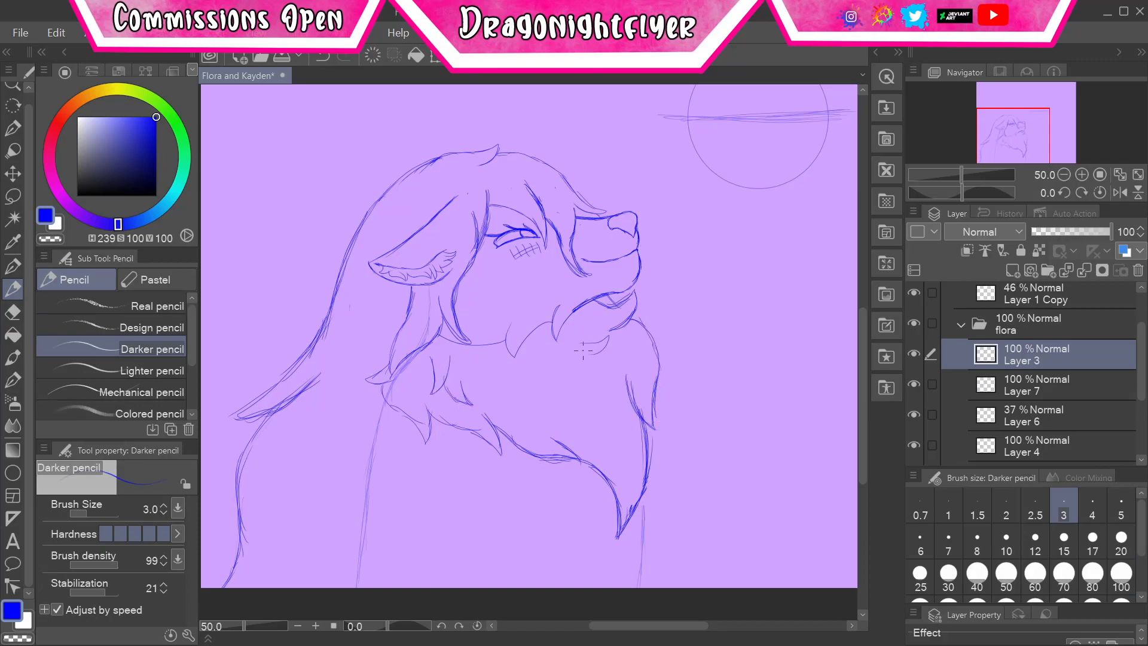
key("ctrl+z")
left_click_drag(588, 417, 607, 447)
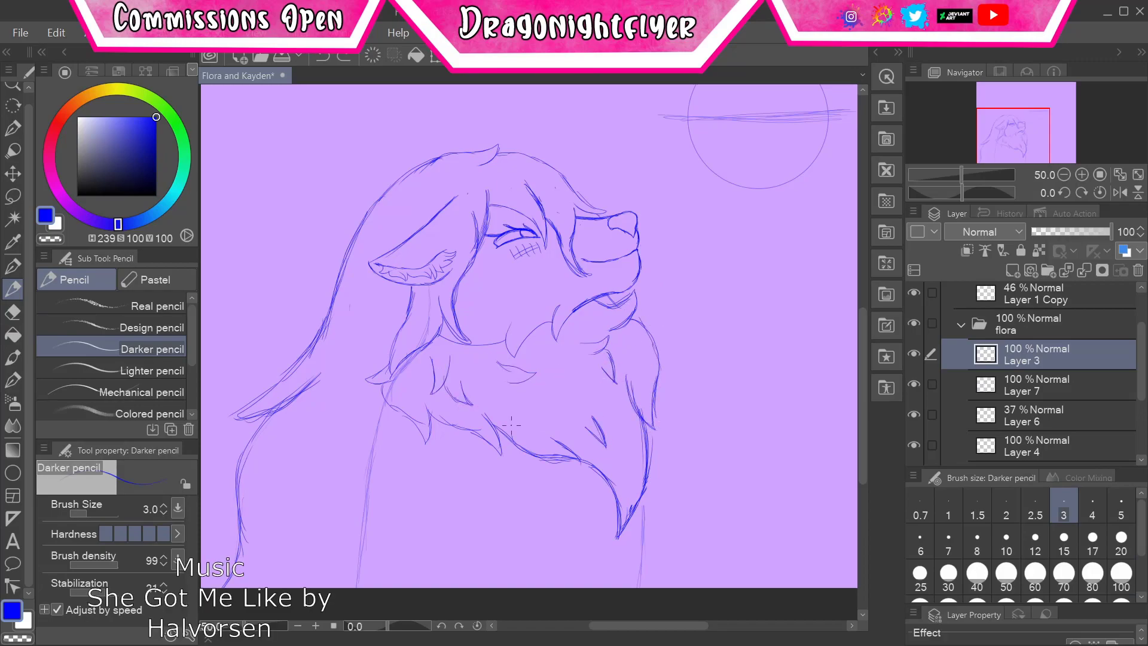
- Redraw the front body line on Layer 6 running down from the point of the chest fluff
left_click(643, 494, "ctrl+shift")
key("ctrl+z")
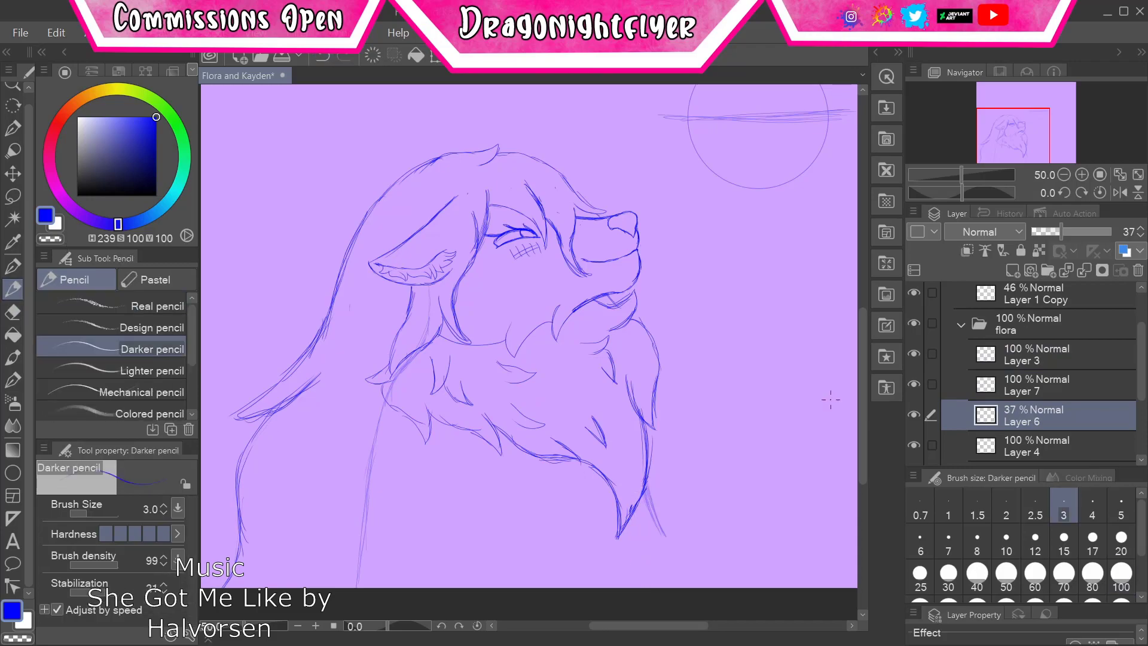
scroll(491, 510, "down", 3)
- Add a new layer above Layer 3 and sketch the lines of Flora's upper arm beneath the chest fluff
left_click(1011, 271)
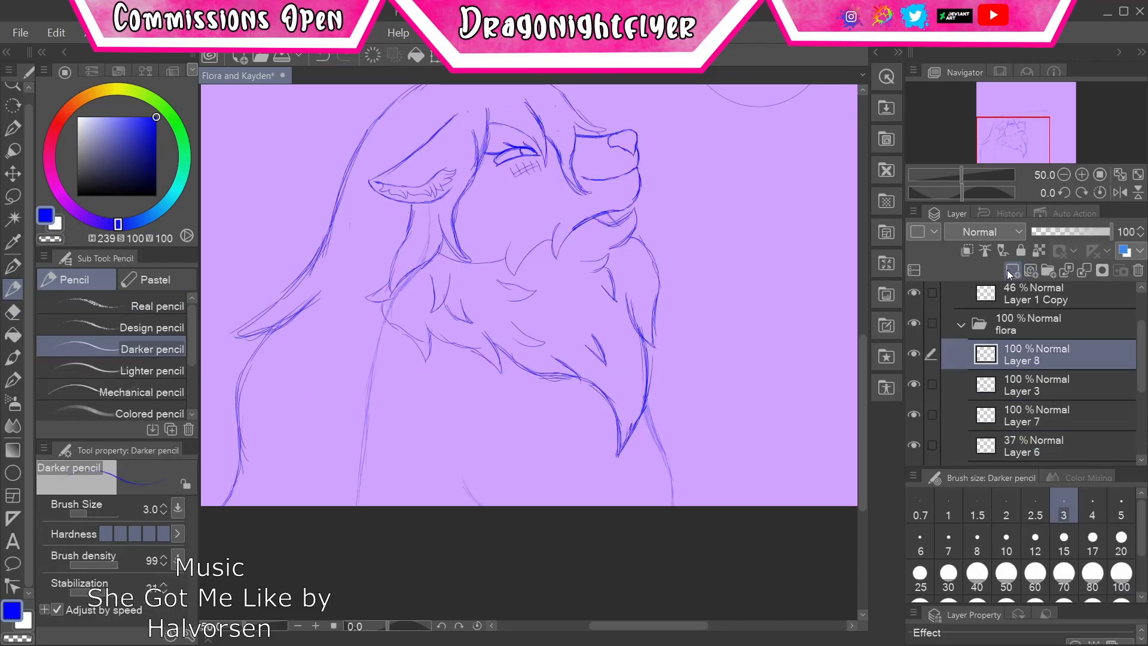
mouse_move(463, 356)
left_mouse_down()
mouse_move(502, 506)
mouse_move(515, 476)
left_mouse_up()
key("ctrl+t")
key("Return")
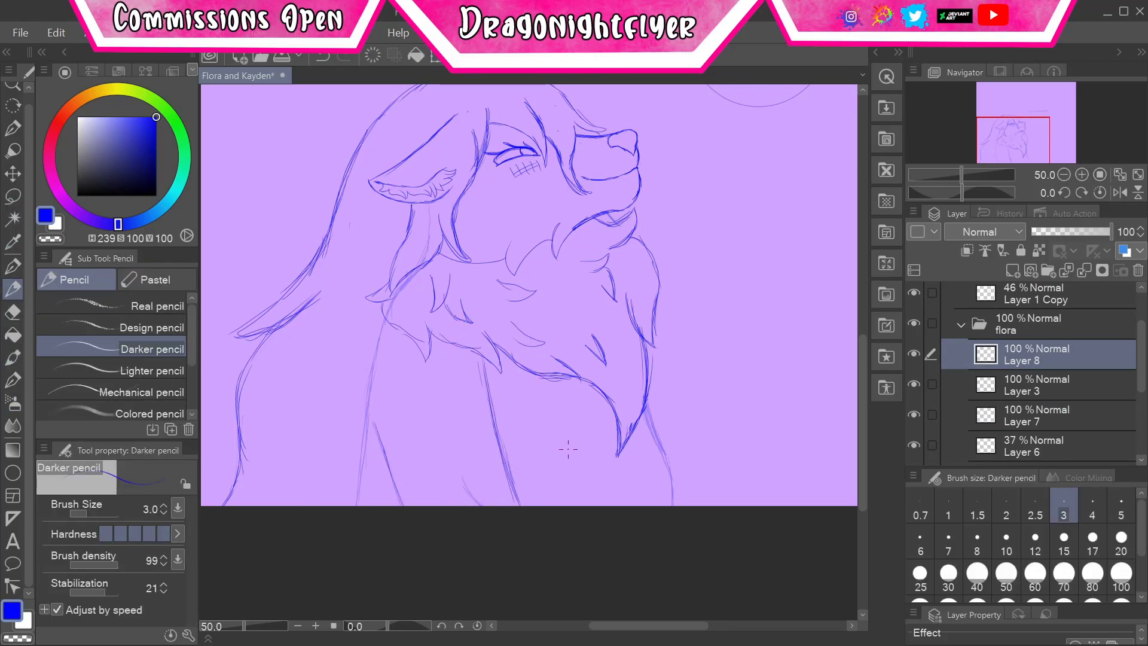
- Sketch the forearm reaching forward from Flora's upper arm on Layer 8
left_click_drag(714, 449, 801, 419)
left_click_drag(771, 505, 831, 480)
mouse_move(657, 358)
left_mouse_down()
mouse_move(604, 436)
mouse_move(640, 392)
mouse_move(622, 311)
left_mouse_up()
key("e")
left_click(916, 382)
left_click(914, 383)
key("ctrl+t")
key("Return")
key("p")
- Go over the front body line below the chest fluff on Layer 6 with the darker pencil
left_click(1028, 446)
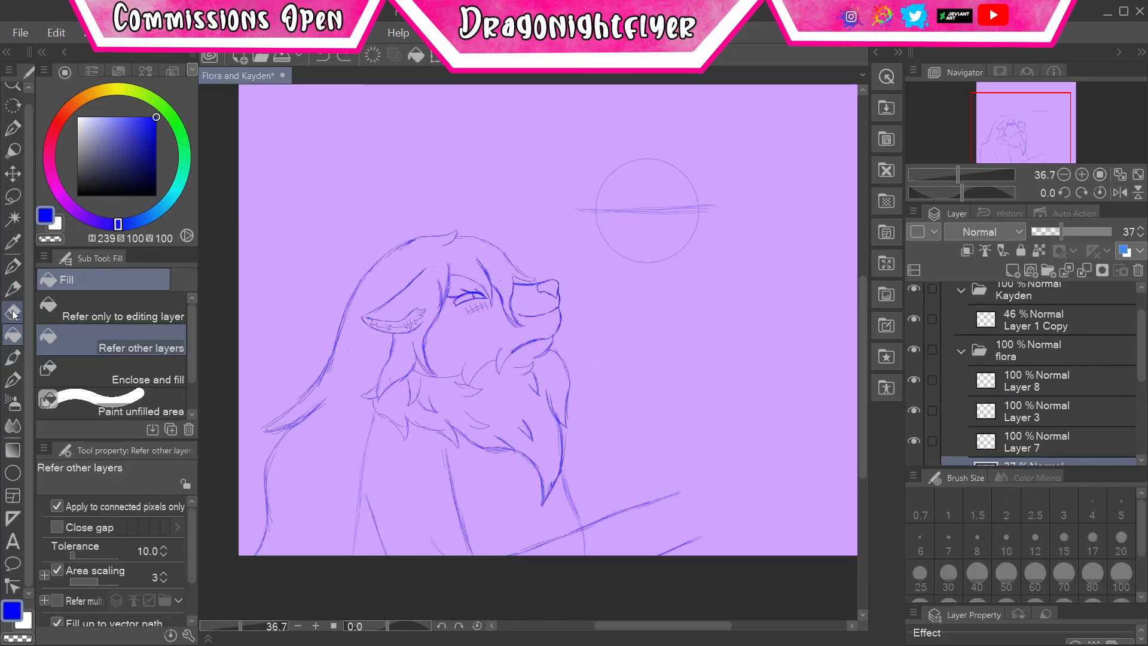
key("ctrl+minus")
key("g")
key("e")
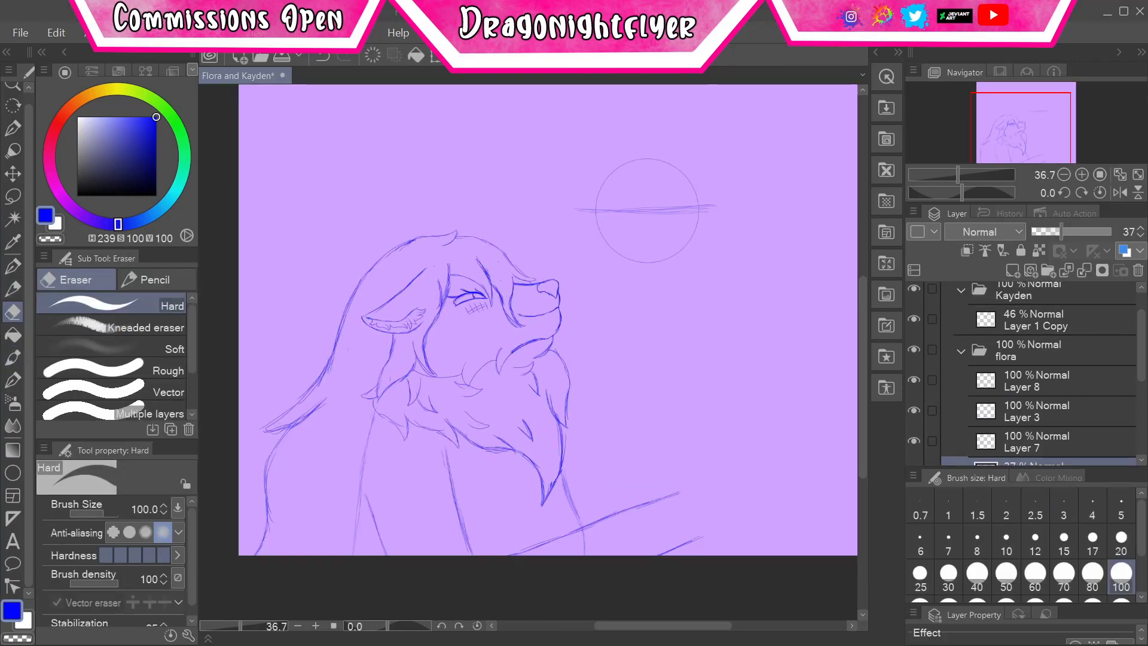
key("p")
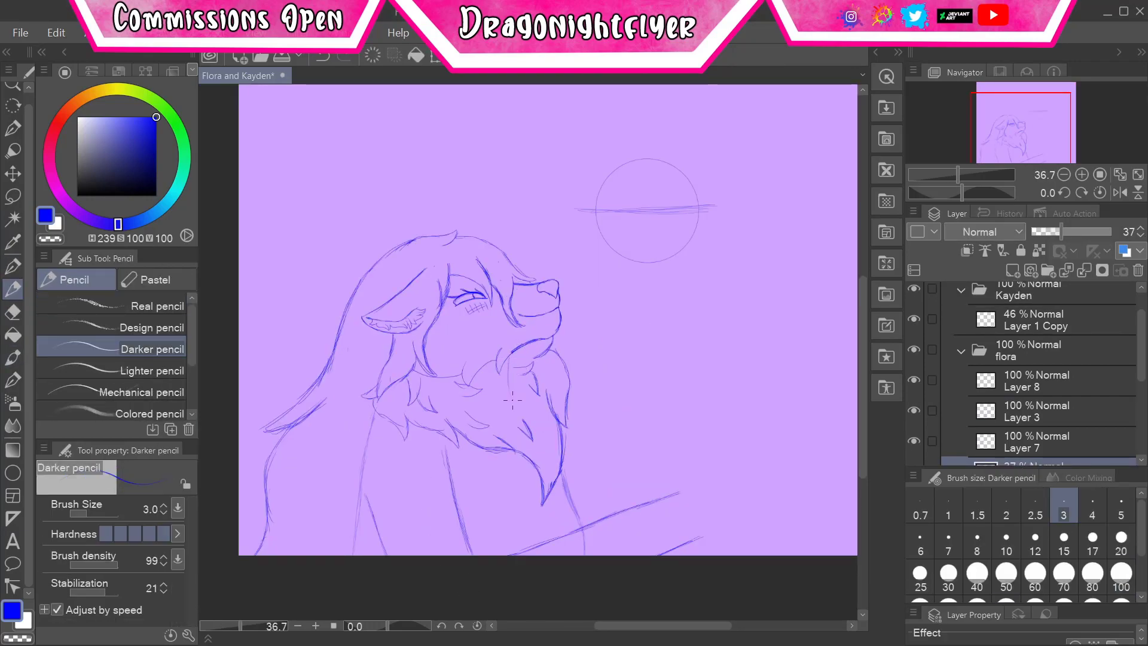
left_click_drag(565, 470, 589, 532)
scroll(653, 443, "down", 2)
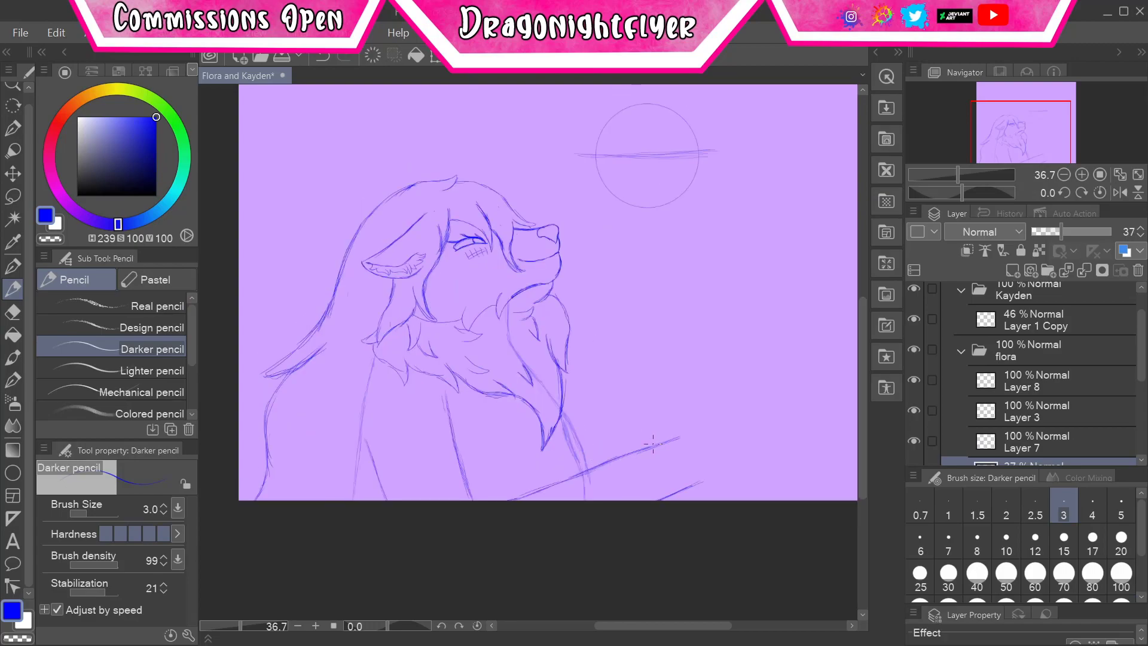
- Remove the inner body line and the front body line below the chest fluff from Layer 6
left_click_drag(358, 346, 389, 514)
key("ctrl+t")
left_click_drag(368, 431, 386, 399)
key("Return")
key("e")
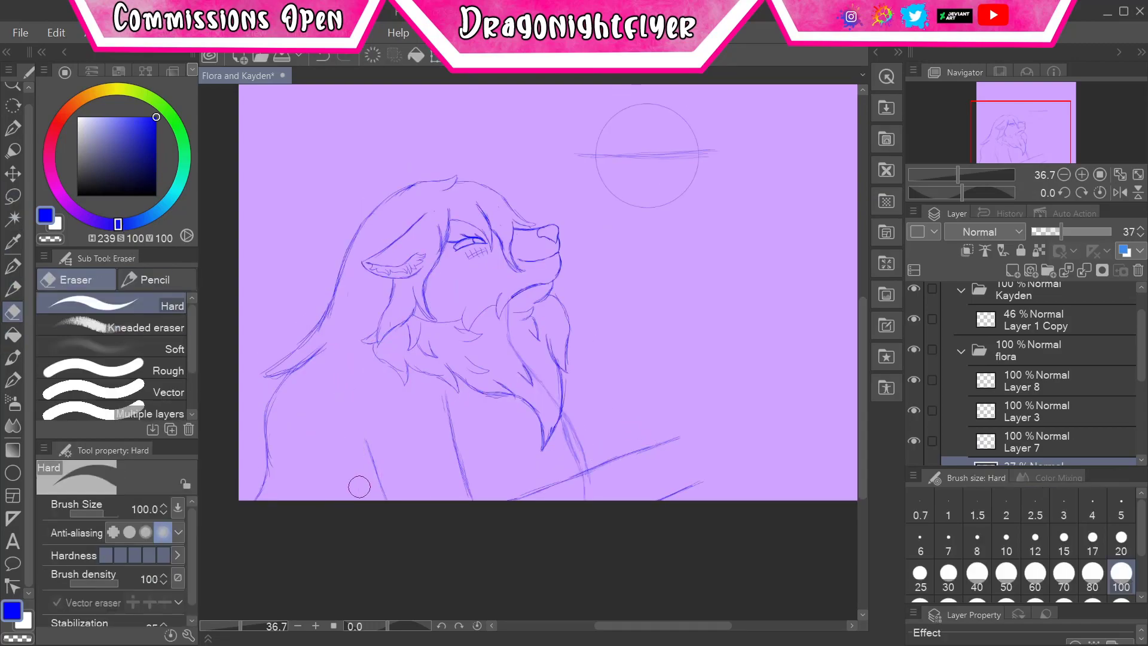
left_click_drag(533, 335, 580, 478)
- Clear the arm lines from Layer 8 and redraw the inner body line and a rounded lower chest curve on Layer 6
left_click(1006, 384)
left_click(914, 441)
key("p")
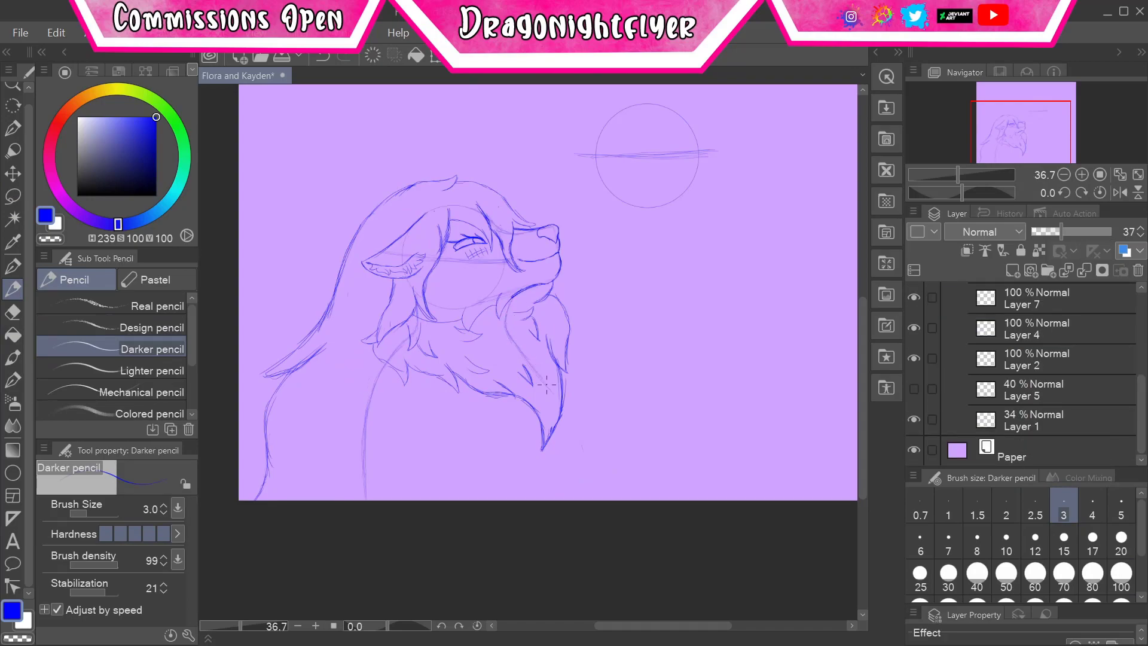
key("e")
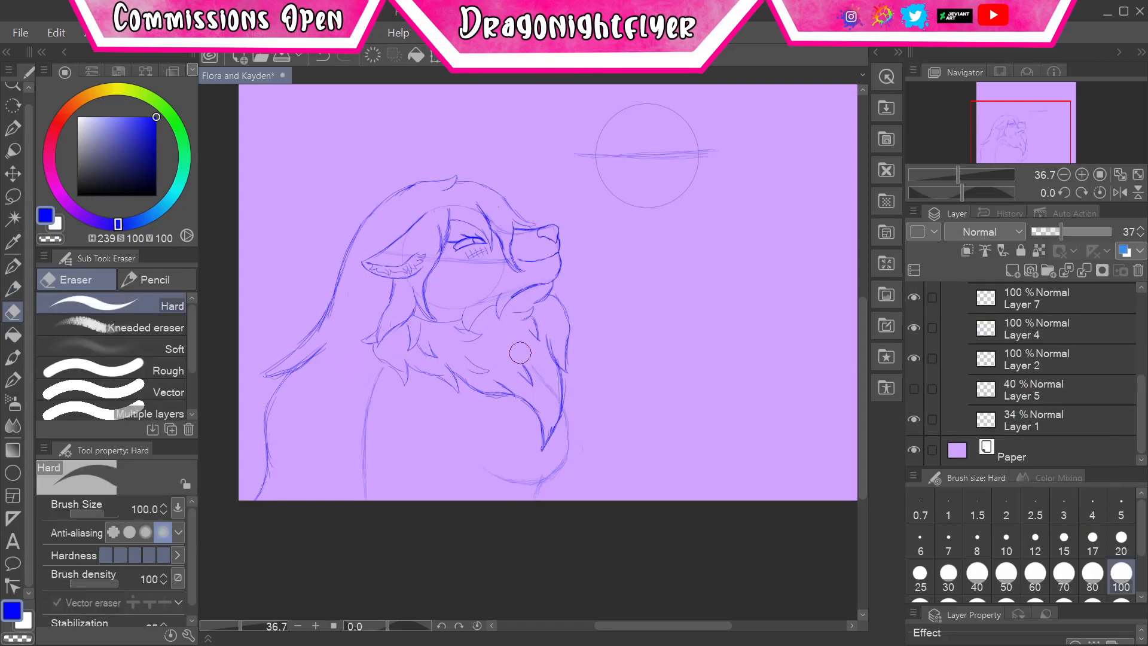
left_click(13, 289)
scroll(1060, 310, "up", 3)
- Redraw the arm on Layer 8 as two diagonal lines running down from beneath the chest fluff
left_click(1059, 299)
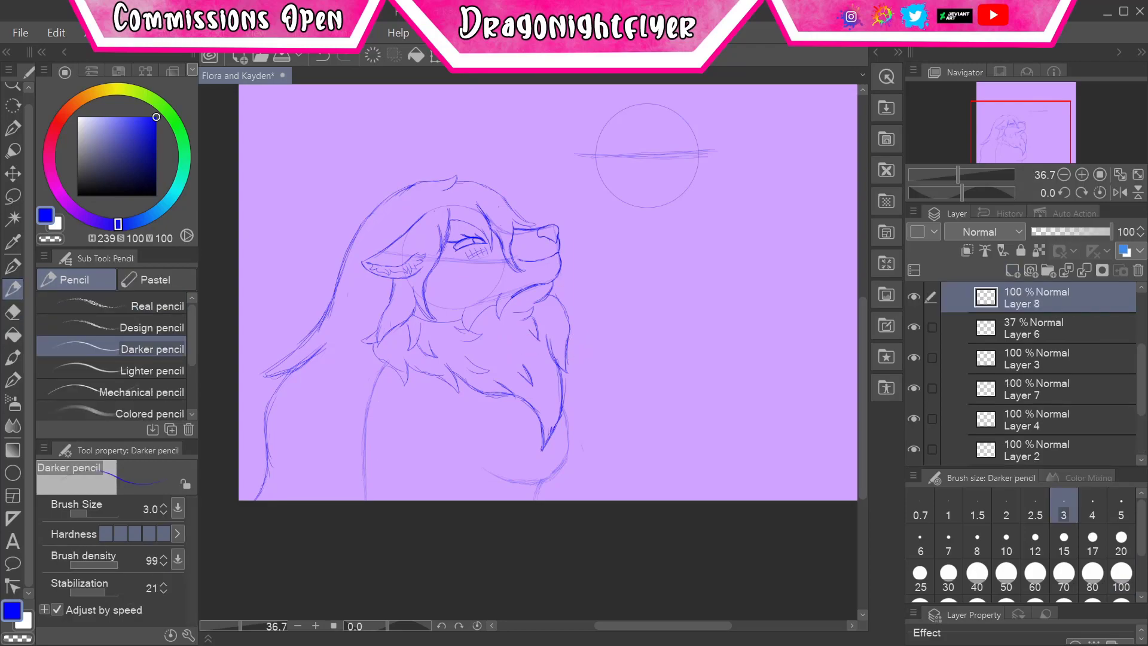
key("e")
key("p")
key("e")
key("p")
key("e")
key("p")
left_click_drag(640, 266, 619, 286)
- Add a new layer above Layer 1 Copy in the Kayden folder and sketch the forehead and muzzle bridge beside the guide circle
key("alt+bracketright")
key("alt+bracketright")
key("ctrl+s")
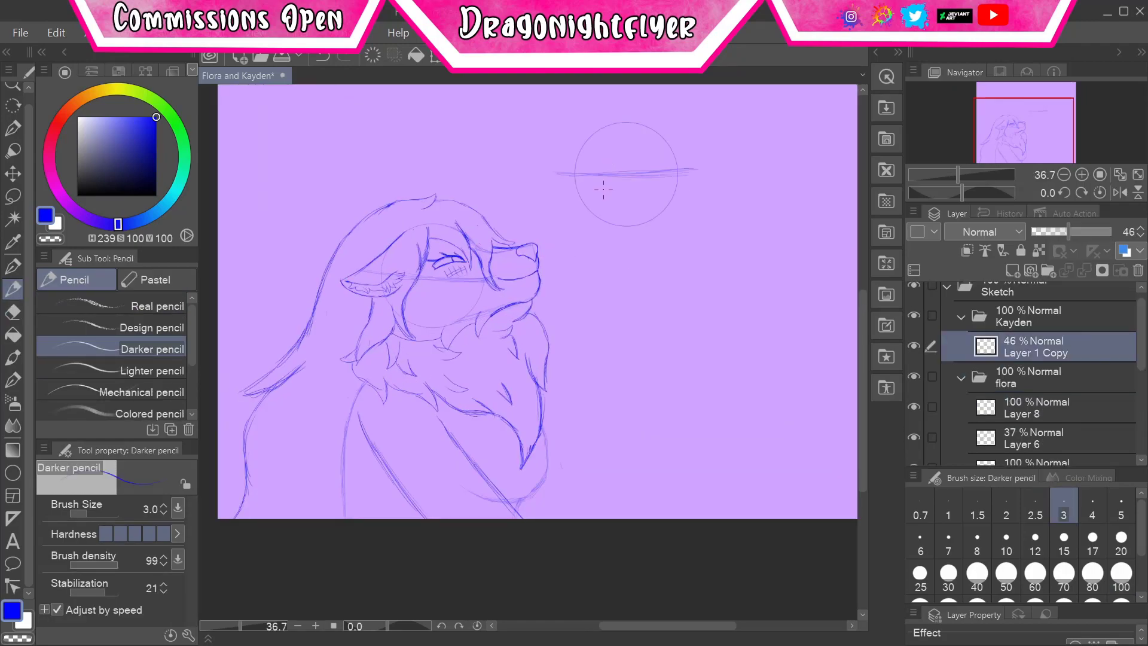
scroll(619, 286, "down", 2)
scroll(585, 246, "up", 3)
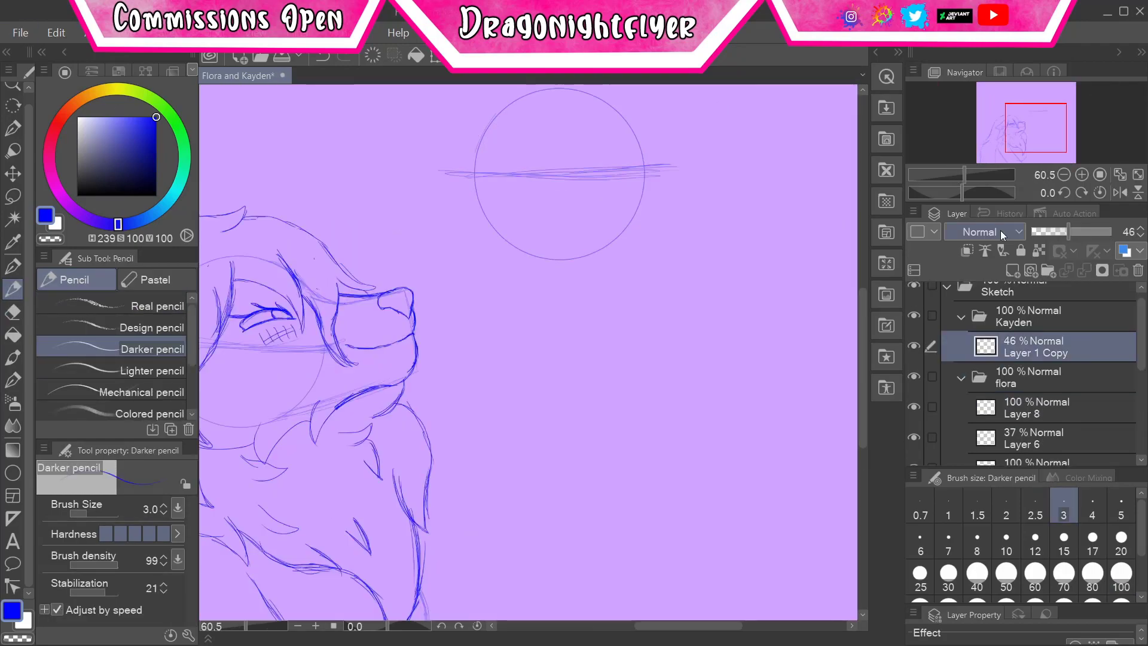
key("ctrl+shift+n")
left_click_drag(445, 178, 502, 110)
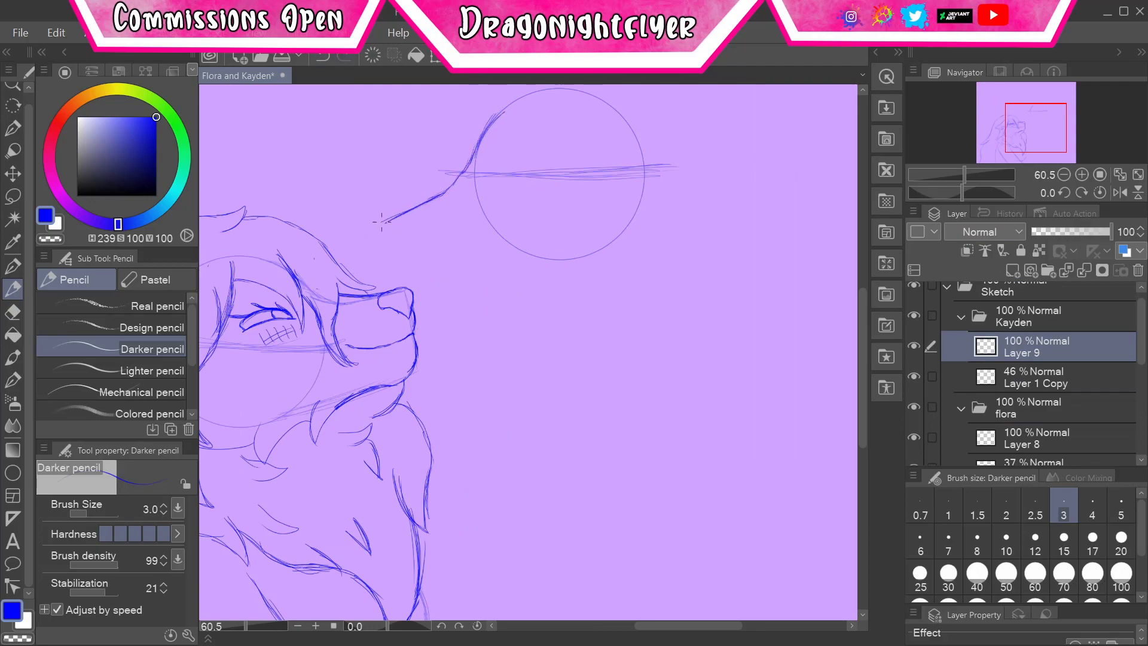
- Flip the canvas view horizontally and refine Kayden's forehead and muzzle bridge line
key("h")
scroll(799, 423, "up", 2)
left_click_drag(775, 398, 798, 423)
key("e")
key("p")
- Sketch Kayden's nose at the end of the muzzle bridge on a new layer
key("ctrl+shift+n")
key("ctrl+t")
key("Return")
key("e")
key("p")
key("e")
left_click(1071, 350)
key("p")
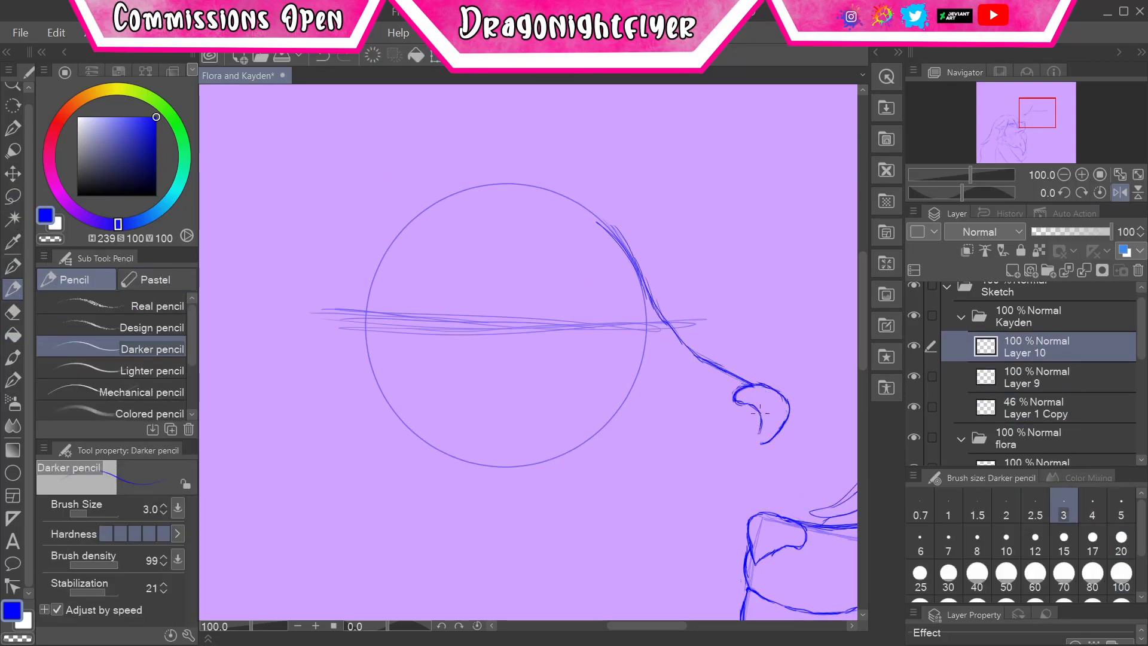
- Tidy Kayden's nose outline, then add another layer and draw the short line below the nose
key("e")
key("p")
key("ctrl+shift+n")
scroll(764, 382, "down", 2)
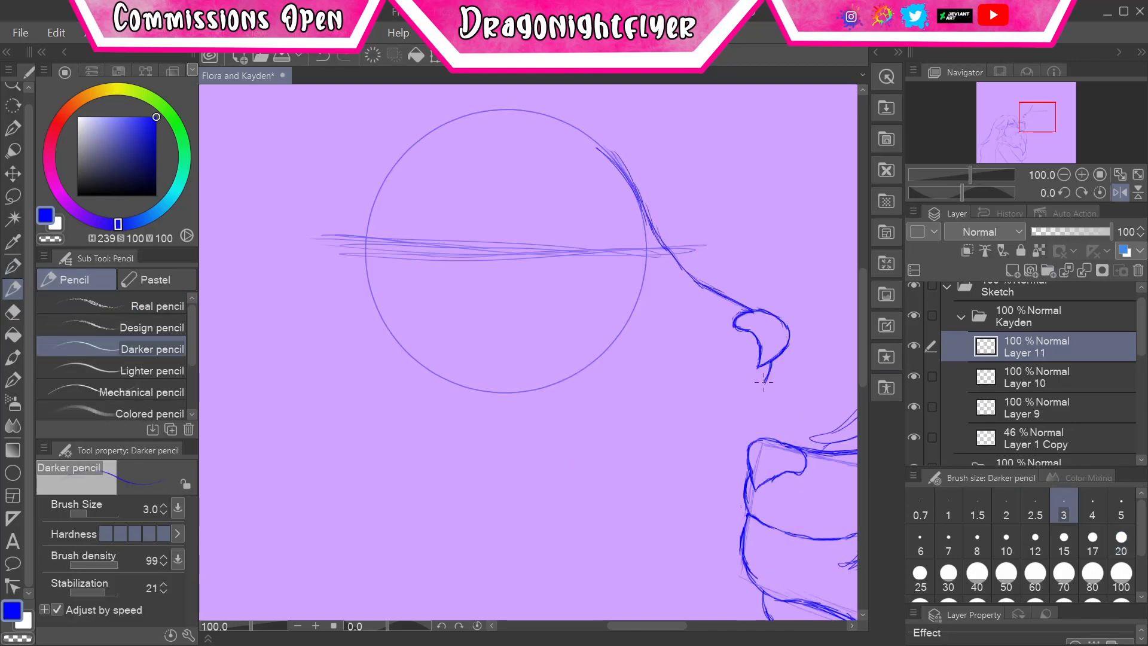
- Try out a mouth line running from beneath Kayden's nose back into the guide circle
left_click_drag(730, 381, 596, 305)
key("ctrl+z")
key("ctrl+z")
key("ctrl+z")
left_click_drag(603, 277, 759, 384)
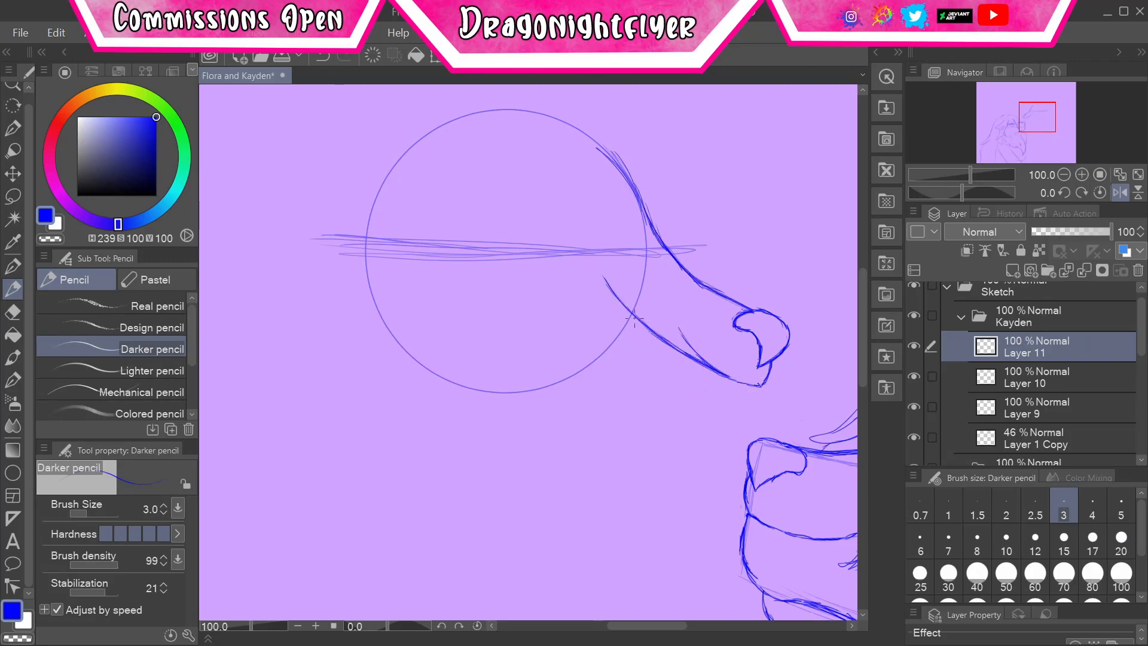
- Rework the mouth as an open smile with a lower jaw, a fang and a tongue
left_click(324, 56)
left_click_drag(602, 326, 604, 278)
mouse_move(574, 292)
left_mouse_down()
mouse_move(620, 272)
mouse_move(759, 386)
left_mouse_up()
key("e")
left_click_drag(597, 326, 662, 338)
key("p")
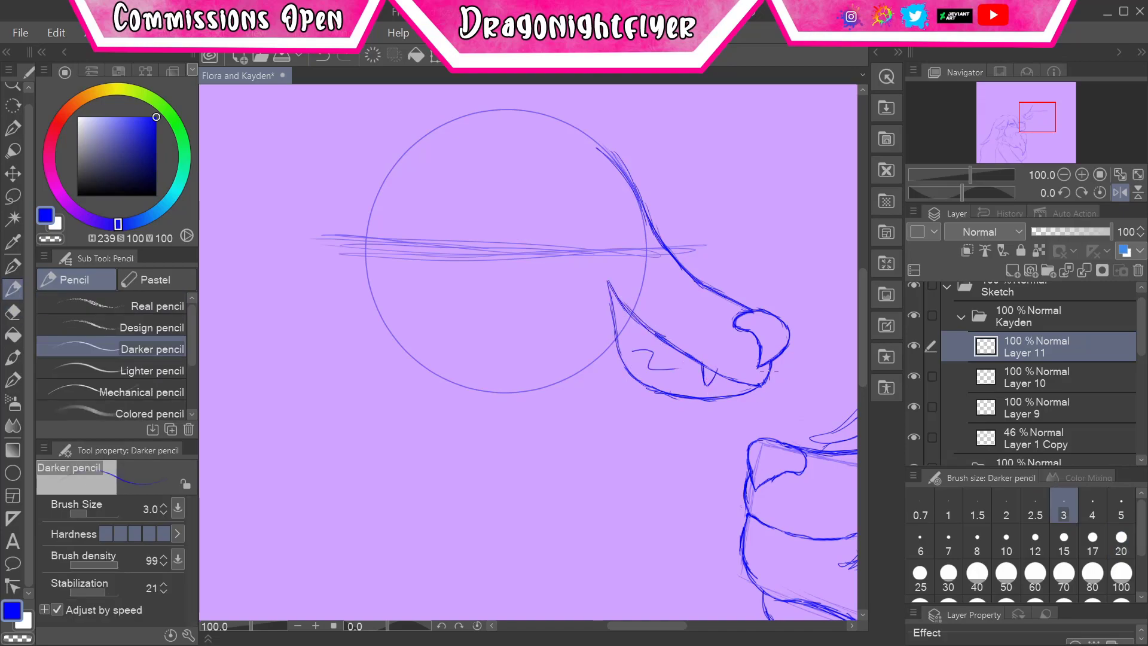
- Undo the last mouth strokes, try a new jaw and cheek line, and erase the mouth and jaw from Layer 11
key("ctrl+z")
key("ctrl+z")
key("e")
key("p")
left_click_drag(700, 438, 751, 421)
left_click_drag(598, 413, 410, 328)
key("e")
mouse_move(615, 287)
left_mouse_down()
mouse_move(658, 383)
mouse_move(750, 427)
left_mouse_up()
mouse_move(332, 350)
left_mouse_down()
mouse_move(522, 419)
mouse_move(592, 407)
left_mouse_up()
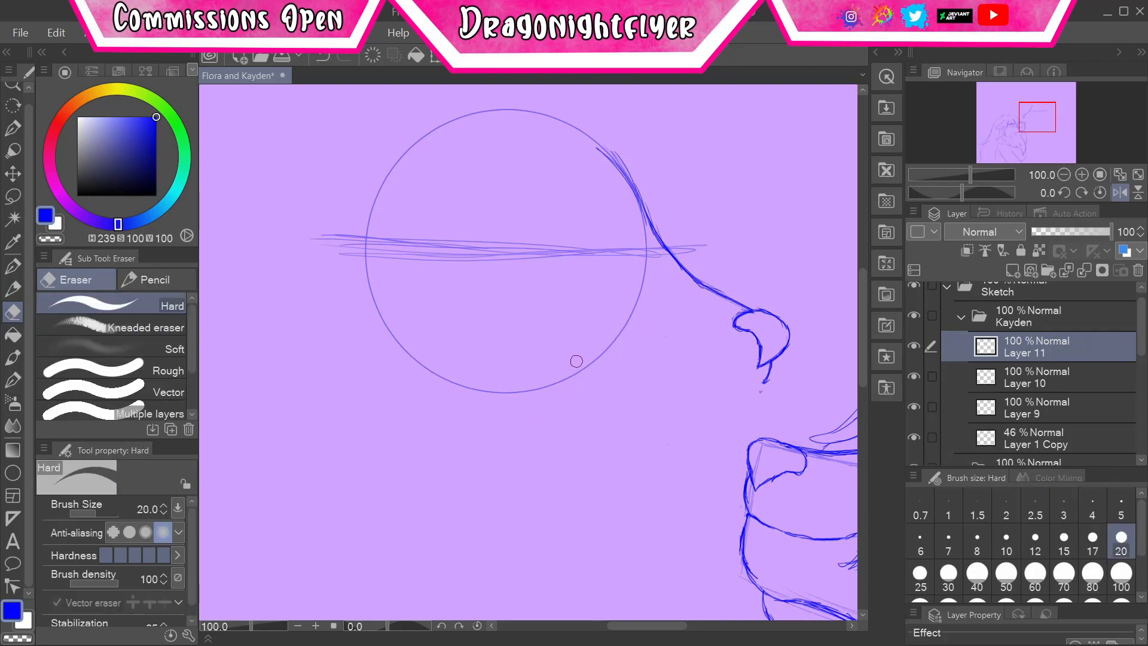
- Sketch Kayden's chin, jaw and pointed cheek fluff on Layer 11 and add a short closed mouth line
key("p")
mouse_move(761, 388)
left_mouse_down()
mouse_move(722, 388)
mouse_move(747, 393)
left_mouse_up()
mouse_move(760, 384)
left_mouse_down()
mouse_move(664, 422)
mouse_move(677, 436)
mouse_move(611, 409)
mouse_move(490, 406)
mouse_move(406, 366)
mouse_move(348, 290)
mouse_move(350, 251)
mouse_move(323, 286)
left_mouse_up()
key("e")
left_click_drag(695, 358, 748, 394)
key("p")
mouse_move(652, 357)
left_mouse_down()
mouse_move(747, 403)
mouse_move(750, 388)
left_mouse_up()
key("e")
- Lasso Kayden's mouth line and transform it to fit the muzzle above the chin
key("m")
left_click_drag(269, 248, 741, 431)
left_click_drag(657, 335, 762, 396)
key("ctrl+t")
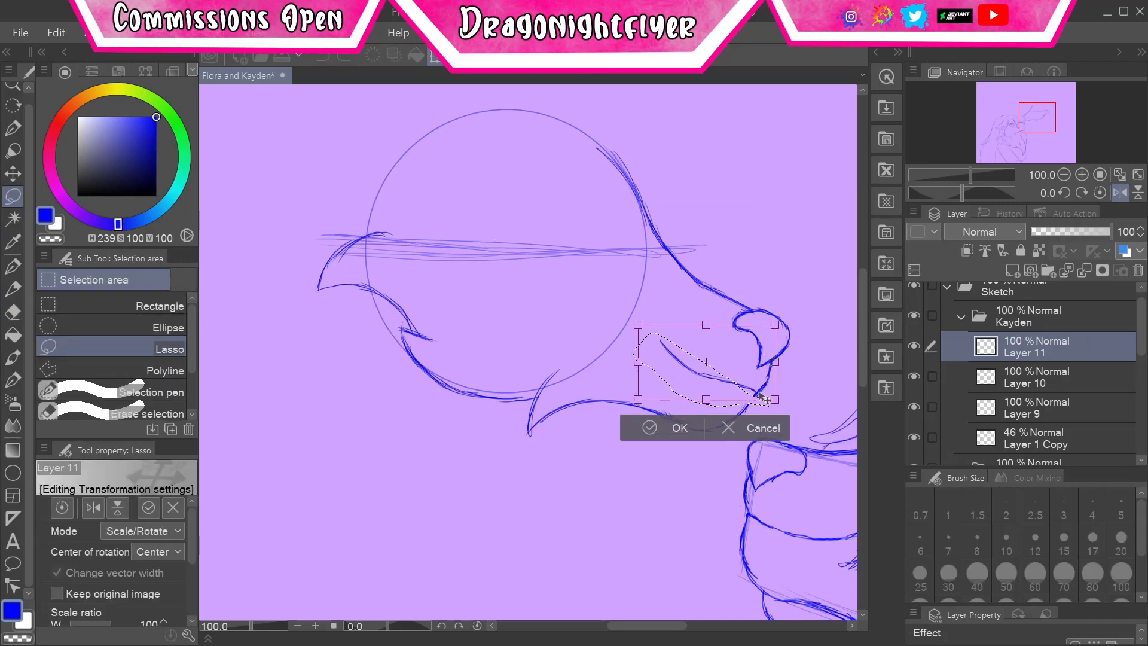
key("Return")
key("ctrl+d")
key("p")
scroll(717, 223, "down", 3)
scroll(717, 222, "up", 5)
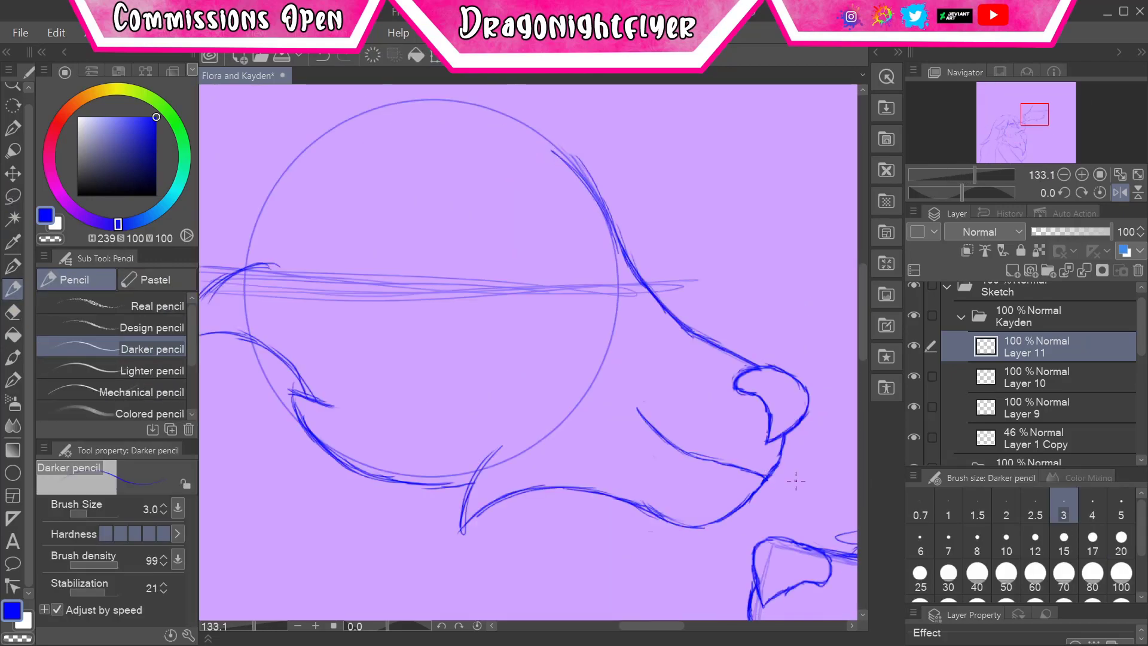
- Select Kayden's head layers with the guide circle and rotate and move the head so its nose meets Flora's
key("m")
left_click_drag(705, 279, 702, 281)
left_click(1049, 310)
key("ctrl+t")
key("Escape")
scroll(527, 353, "down", 3)
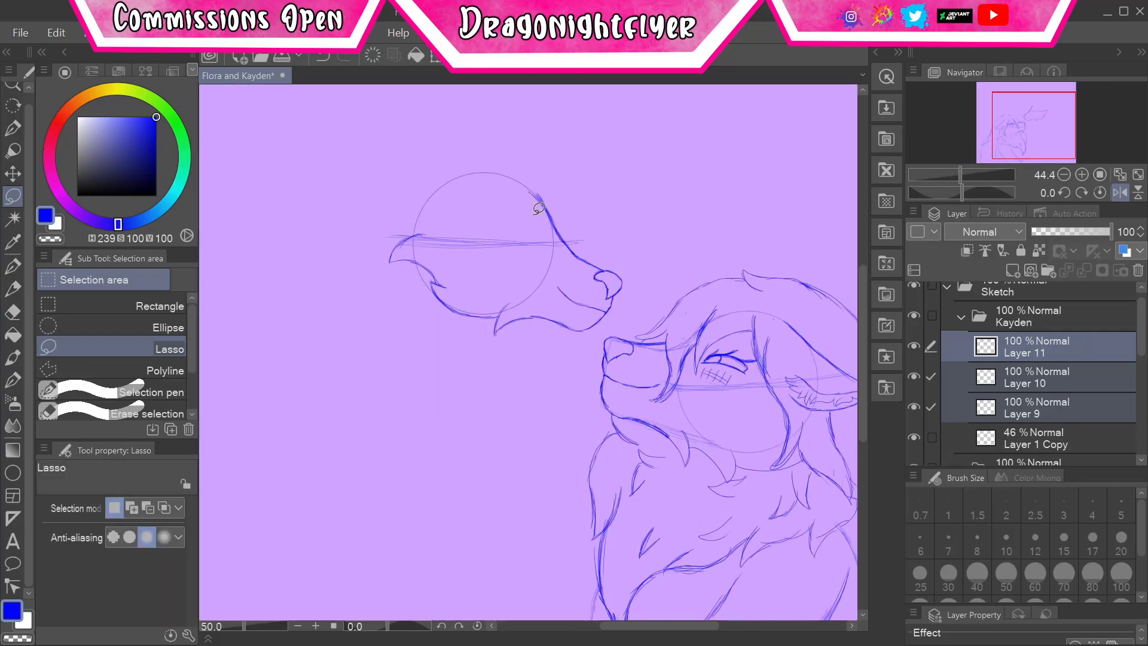
left_click_drag(505, 146, 484, 139)
key("ctrl+t")
left_click_drag(665, 355, 663, 323)
key("Escape")
scroll(527, 353, "down", 2)
scroll(526, 353, "up", 4)
scroll(1046, 389, "down", 3)
- Hide Flora's guide circle on Layer 1 and lasso her muzzle on Layer 2 for a transform
left_click(1008, 408)
left_click(1008, 378)
key("e")
key("p")
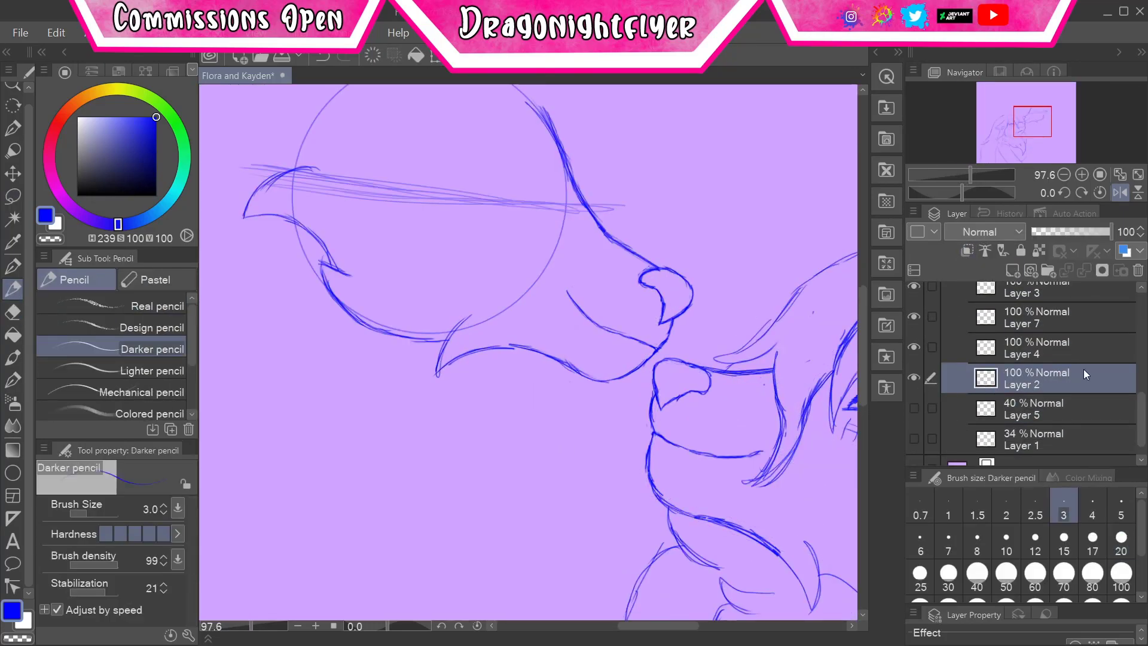
scroll(598, 419, "down", 2)
key("m")
left_click_drag(496, 413, 486, 419)
key("ctrl+t")
key("Escape")
key("ctrl+d")
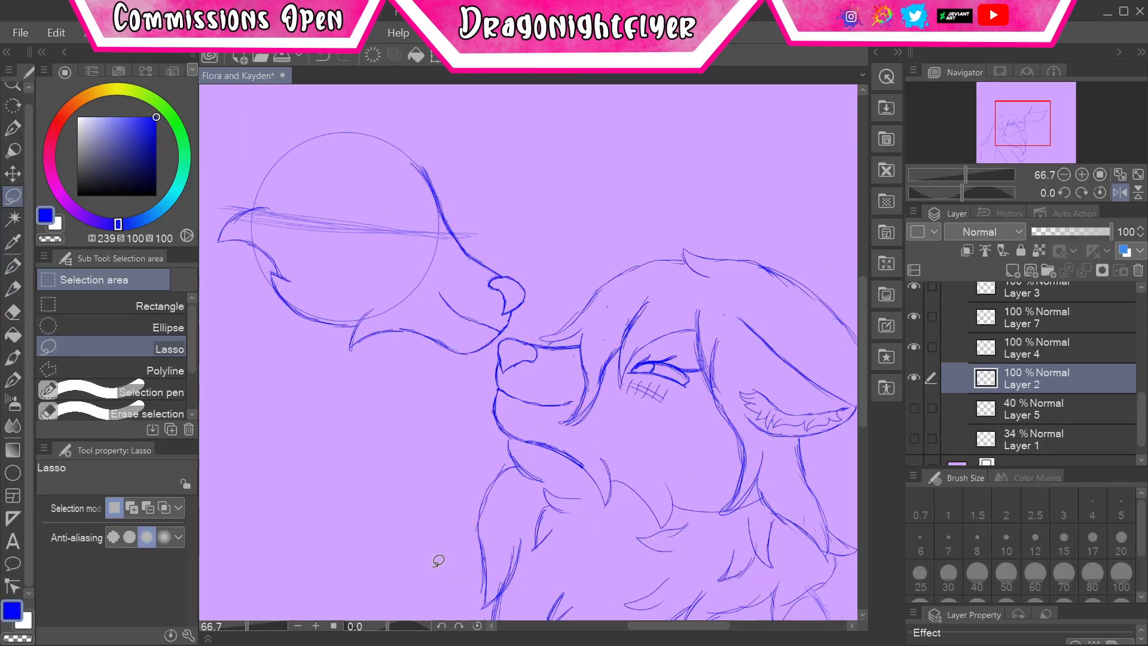
- Merge Kayden's head sketch layers into Layer 9, collapse the flora folder and save the file
scroll(987, 359, "up", 5)
left_click(966, 313)
scroll(986, 359, "down", 5)
scroll(986, 359, "up", 3)
left_click(962, 419)
key("ctrl+s")
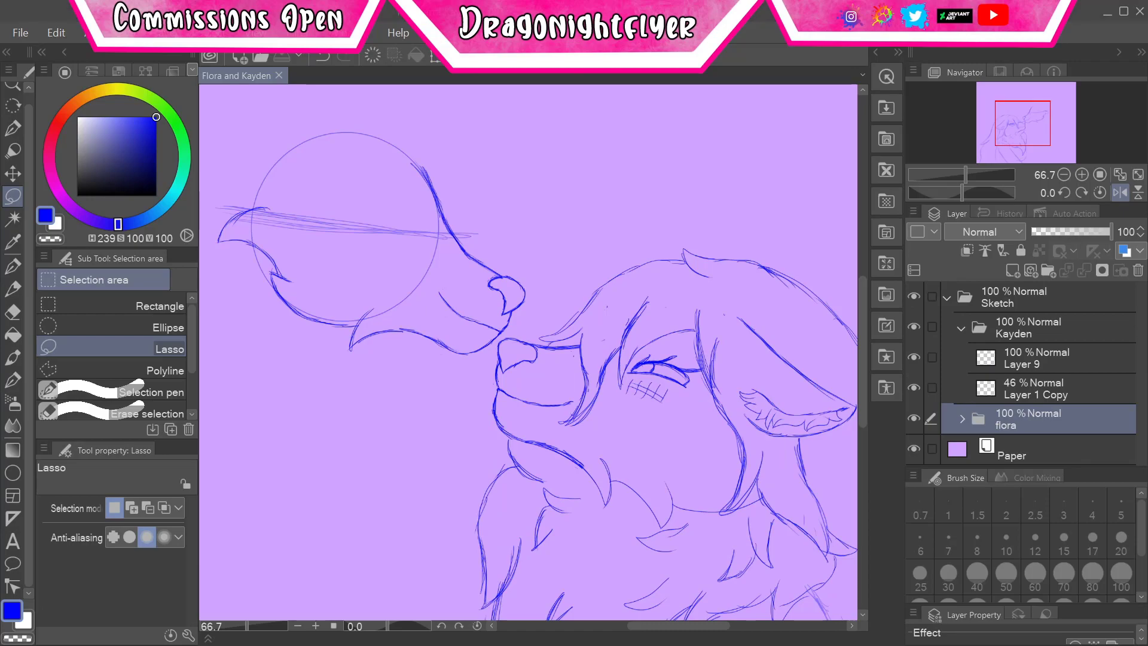
- Sketch Kayden's almond-shaped eye on a new layer above Layer 9, then lasso and transform it onto the guide line
scroll(528, 353, "down", 3)
scroll(528, 353, "up", 4)
key("p")
mouse_move(651, 399)
left_mouse_down()
mouse_move(584, 346)
mouse_move(654, 400)
left_mouse_up()
key("l")
left_click_drag(565, 344, 568, 347)
key("ctrl+t")
key("Return")
key("ctrl+d")
key("p")
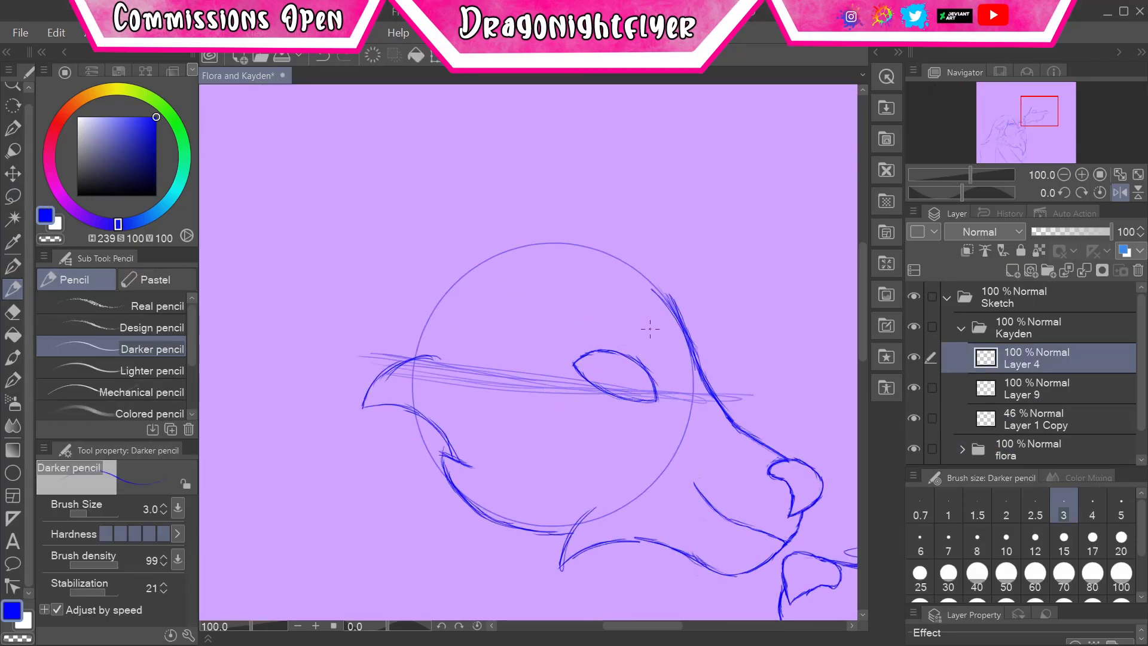
scroll(641, 380, "down", 3)
scroll(359, 431, "up", 1)
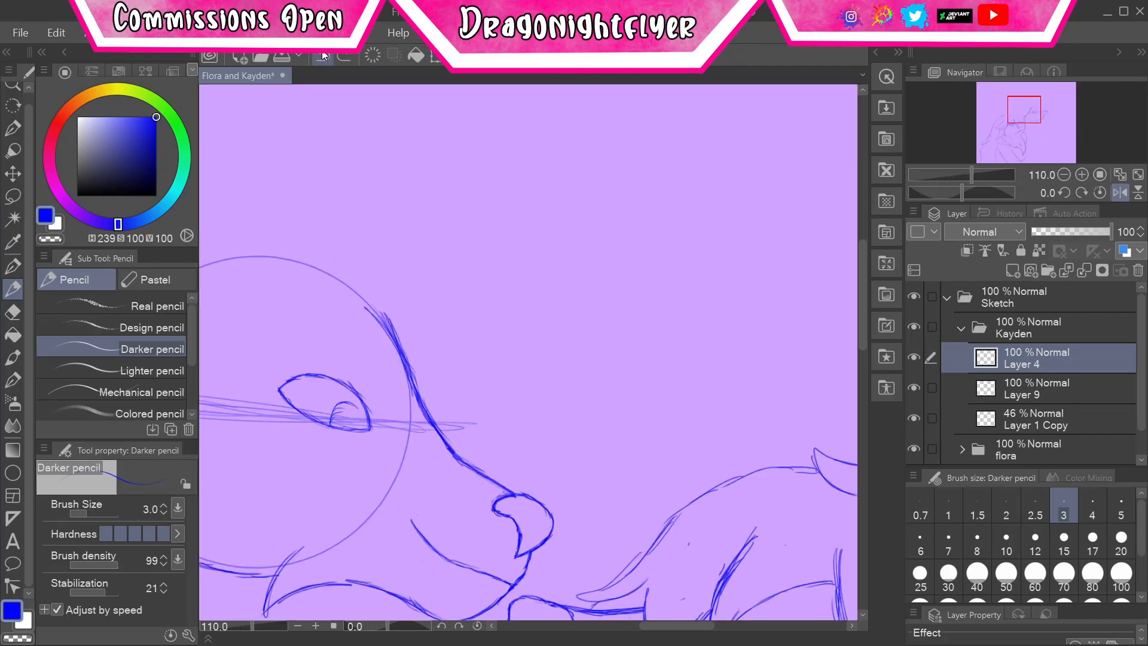
- Clean up Kayden's eye, sketch hatched blush marks beneath it, and add a new layer above Layer 4
scroll(387, 452, "down", 3)
scroll(387, 451, "up", 4)
key("e")
left_click_drag(530, 359, 541, 374)
key("p")
key("ctrl+shift+n")
scroll(483, 449, "down", 4)
scroll(472, 437, "up", 4)
left_click_drag(454, 434, 520, 419)
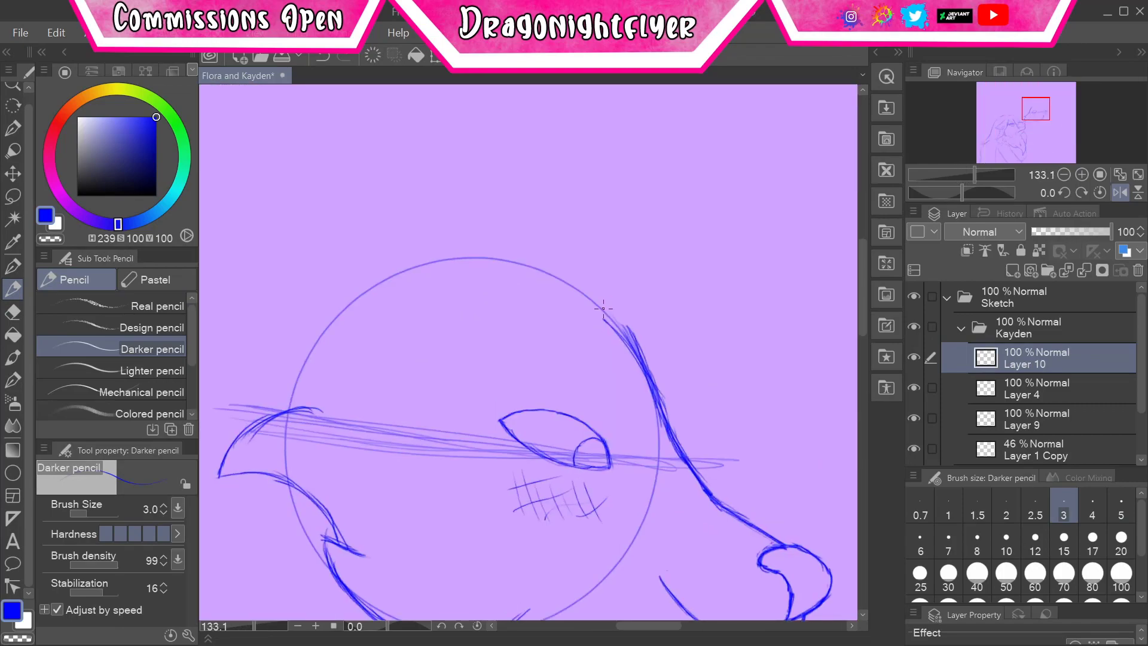
mouse_move(338, 110)
left_mouse_down()
mouse_move(437, 326)
mouse_move(297, 390)
left_mouse_up()
key("ctrl+z")
key("ctrl+z")
scroll(369, 294, "down", 4)
scroll(370, 294, "up", 4)
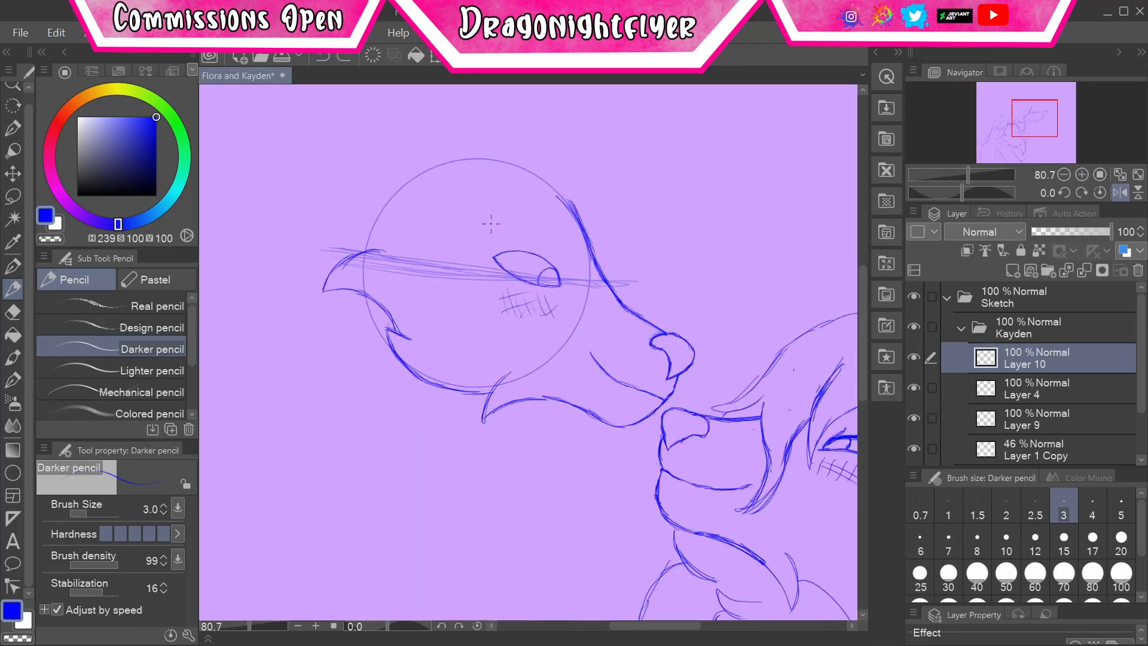
left_click_drag(467, 167, 392, 320)
key("ctrl+z")
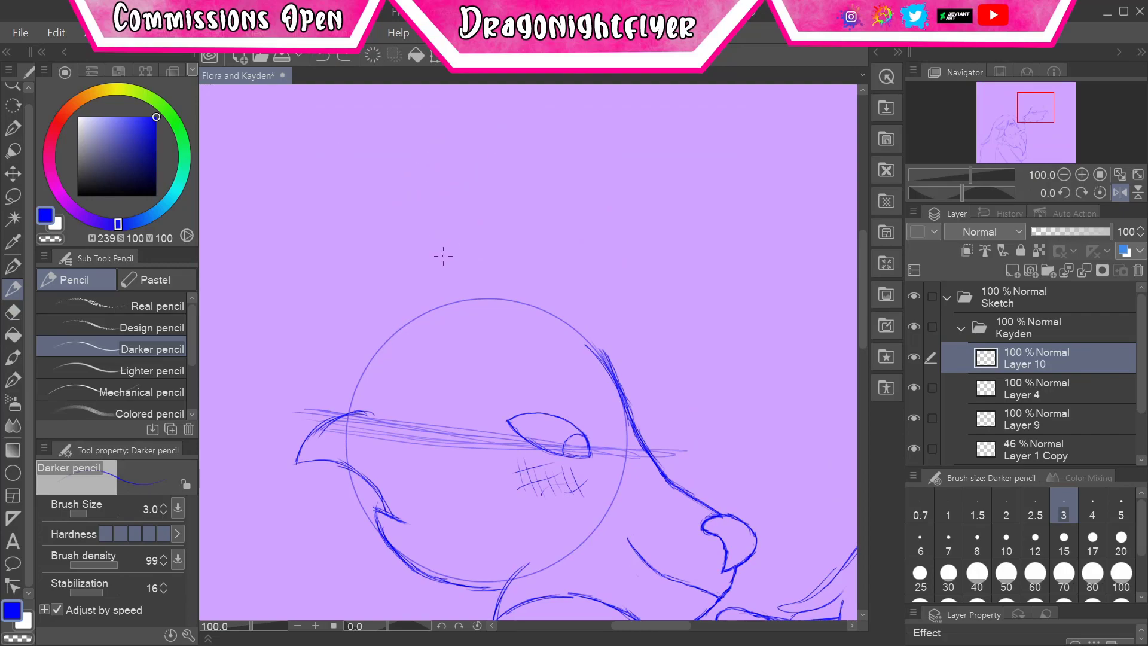
- Sketch Kayden's swept-back pointed ear on Layer 10, starting from the top of the head circle
scroll(466, 302, "down", 2)
mouse_move(464, 306)
left_mouse_down()
mouse_move(349, 343)
mouse_move(406, 325)
left_mouse_up()
key("e")
key("p")
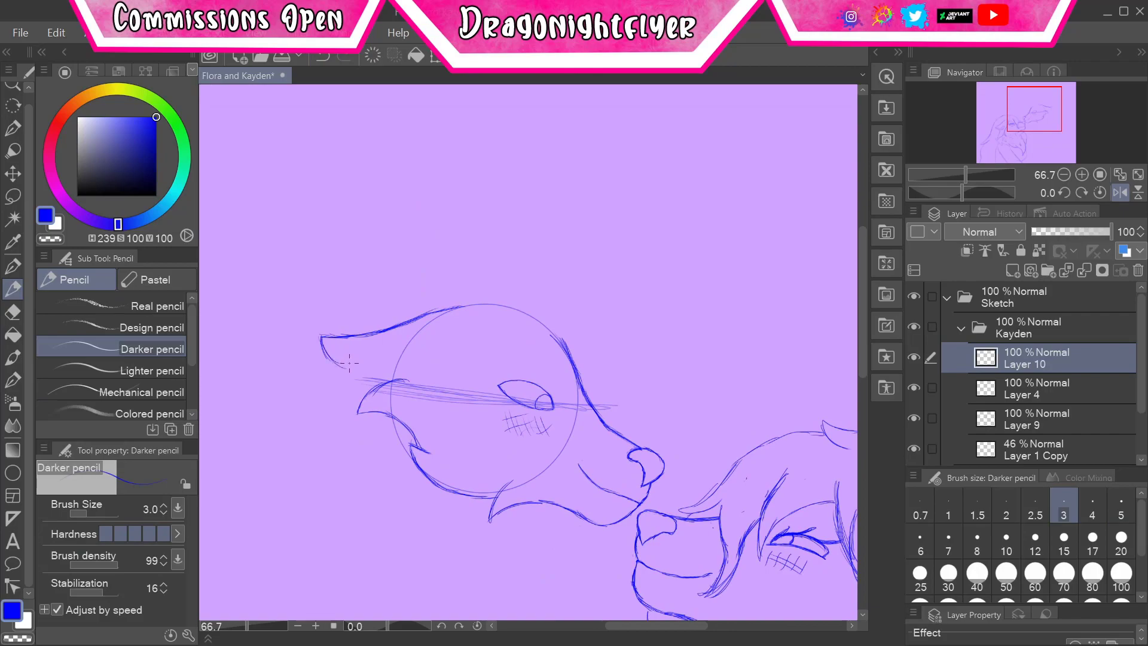
left_click_drag(326, 341, 415, 346)
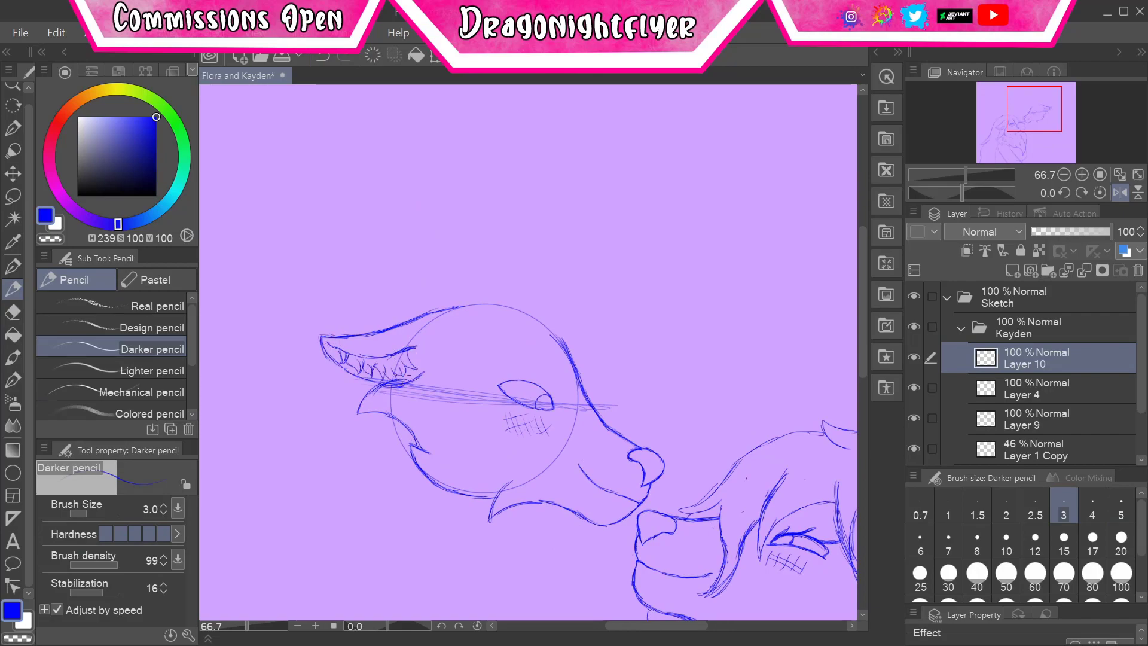
- Refine the fur tufts inside Kayden's ear and along its base
scroll(398, 371, "down", 2)
scroll(419, 358, "up", 4)
left_click_drag(311, 287, 467, 368)
left_click_drag(473, 290, 529, 352)
scroll(630, 388, "down", 2)
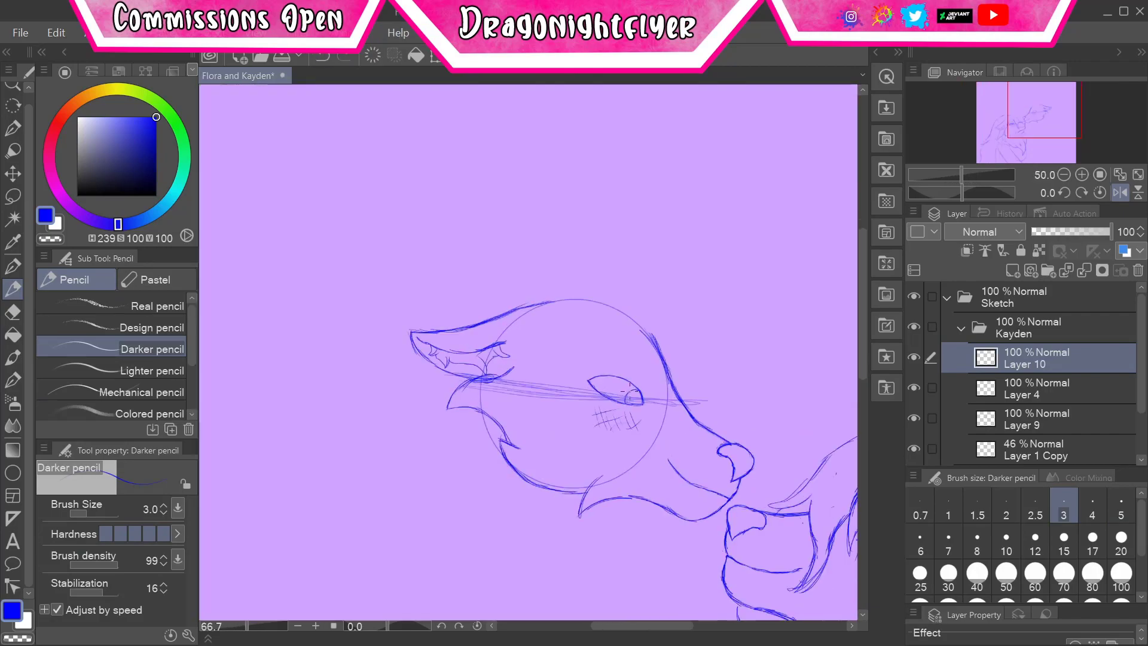
- Lasso Kayden's ear on Layer 10 and transform it to adjust its fit against the head
scroll(630, 388, "up", 3)
key("m")
left_click_drag(239, 173, 251, 335)
key("ctrl+t")
left_click_drag(359, 239, 371, 252)
key("Return")
- Erase the cheek fur line overlapping the ear on the lower layer, and transform the lassoed ear on Layer 10 again
key("e")
key("alt+bracketleft")
key("alt+bracketleft")
scroll(511, 297, "down", 3)
key("alt+bracketright")
key("p")
key("m")
key("ctrl+t")
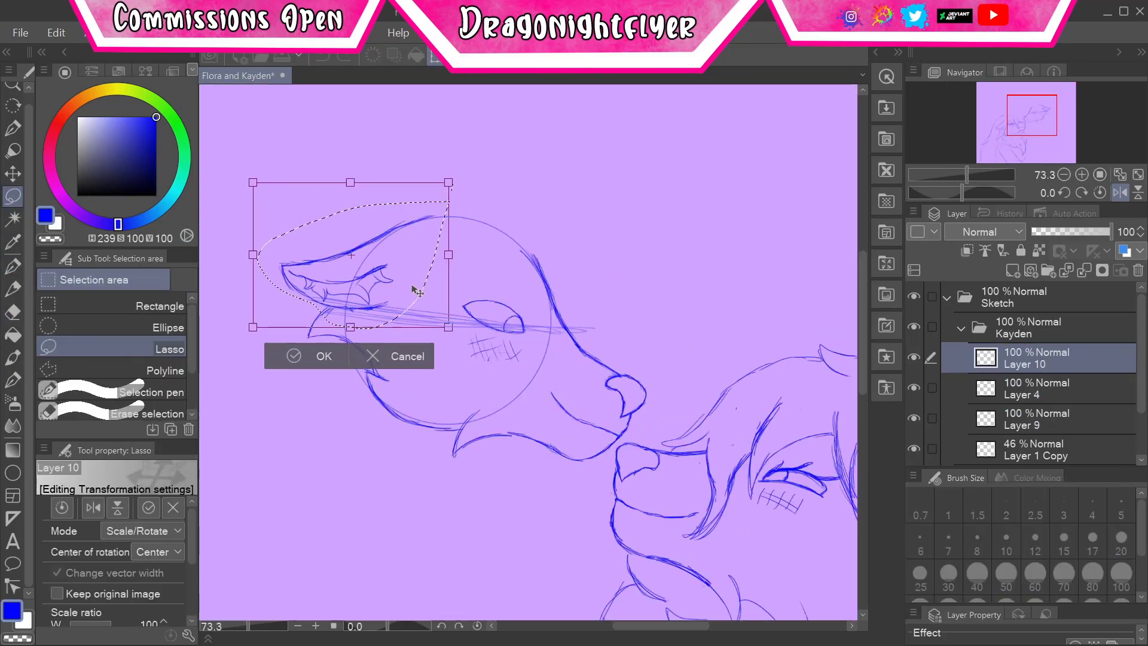
key("Return")
scroll(431, 311, "down", 4)
scroll(455, 335, "up", 2)
key("ctrl+shift+n")
key("p")
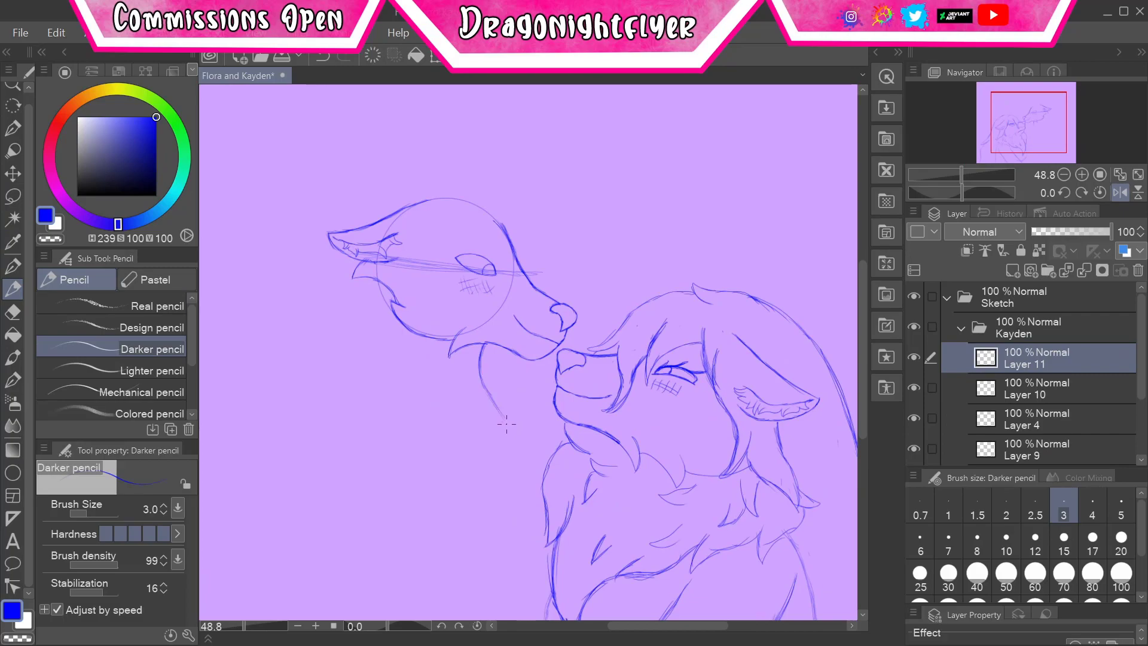
key("ctrl+z")
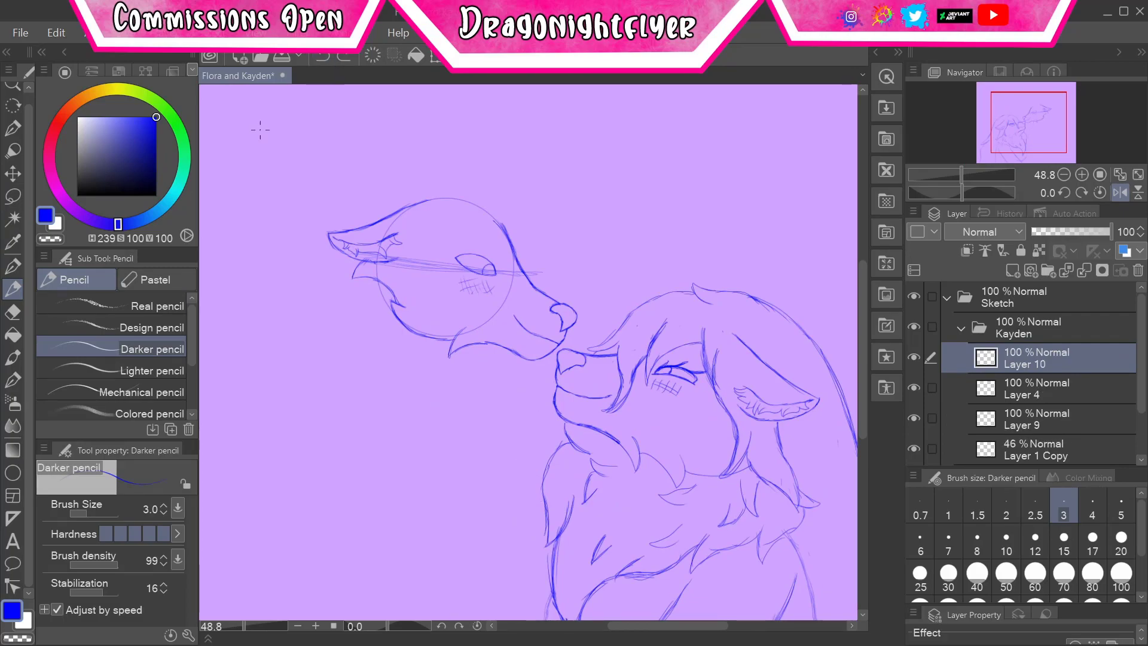
- Lasso Kayden's head across the whole Kayden folder, rotate and move it slightly down against Flora's nose, and save the file
left_click(1016, 327)
key("l")
left_click_drag(497, 190, 465, 192)
key("ctrl+t")
left_click_drag(583, 179, 598, 215)
key("Return")
key("ctrl+d")
key("alt+[")
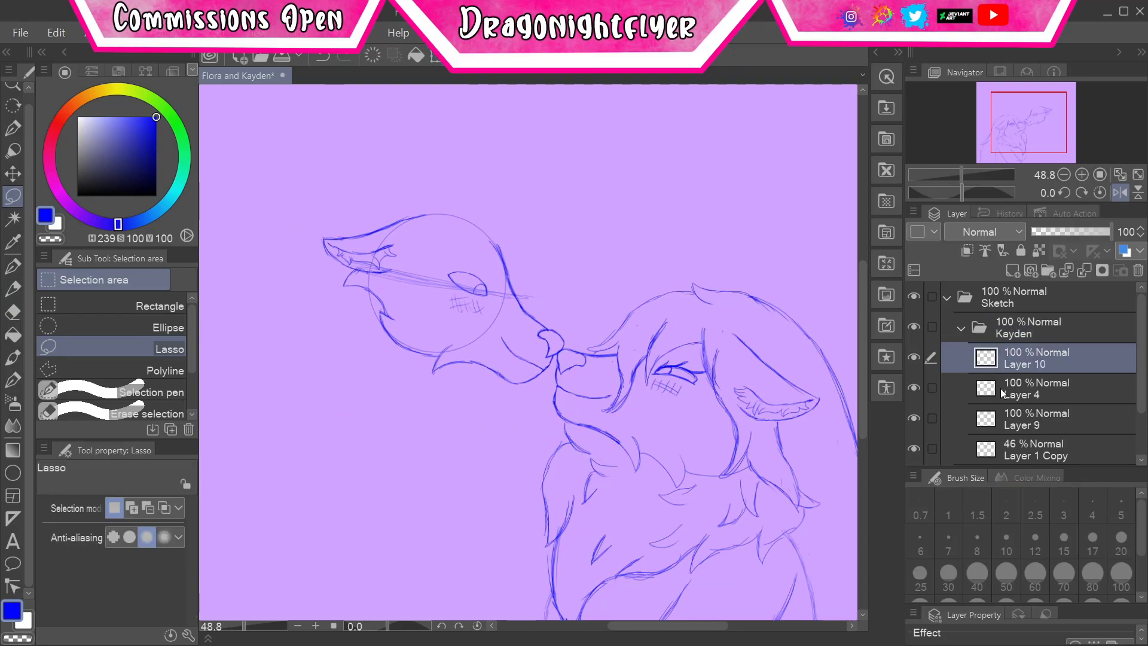
key("ctrl+s")
- Sketch Kayden's neck, back and chest lines on a new layer above Layer 10, flipping the view horizontally to check them
scroll(495, 332, "down", 3)
key("p")
scroll(520, 302, "up", 3)
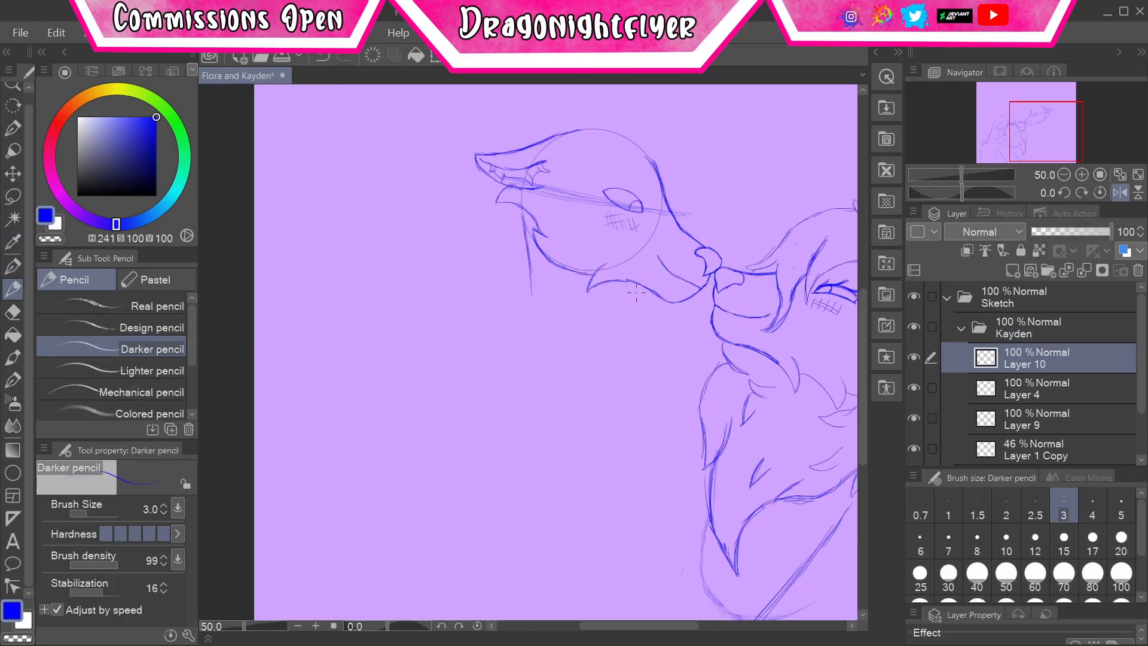
key("ctrl+shift+n")
left_click_drag(511, 301, 465, 374)
left_click(1099, 193)
key("e")
left_click_drag(591, 372, 530, 297)
key("p")
left_click_drag(574, 369, 588, 456)
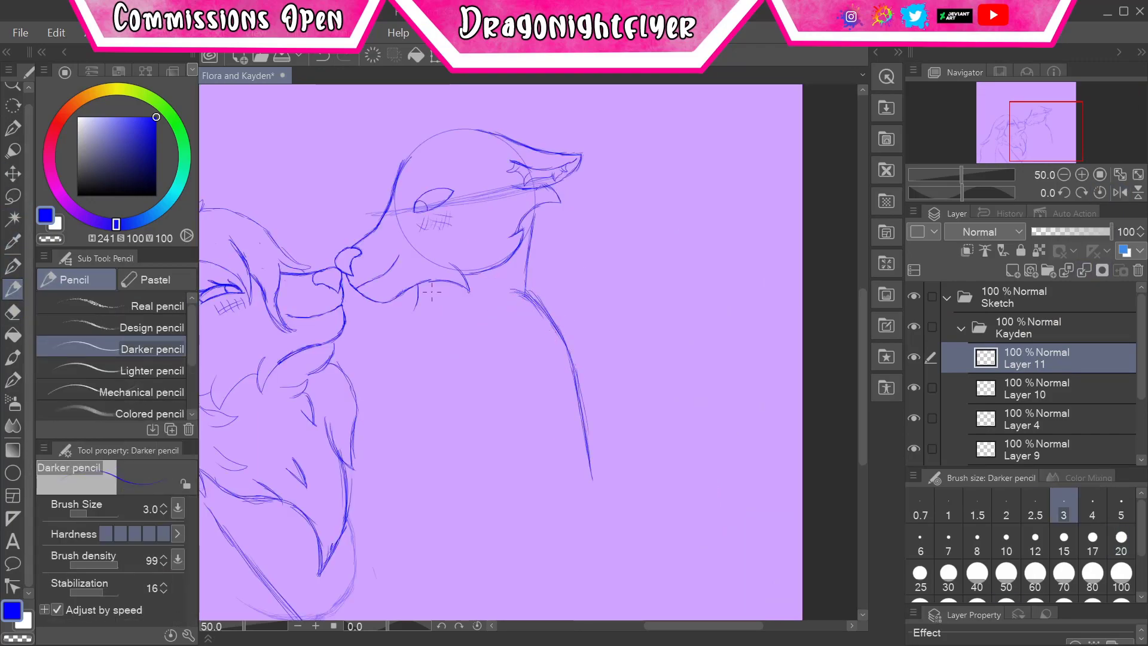
key("ctrl+z")
scroll(532, 442, "down", 2)
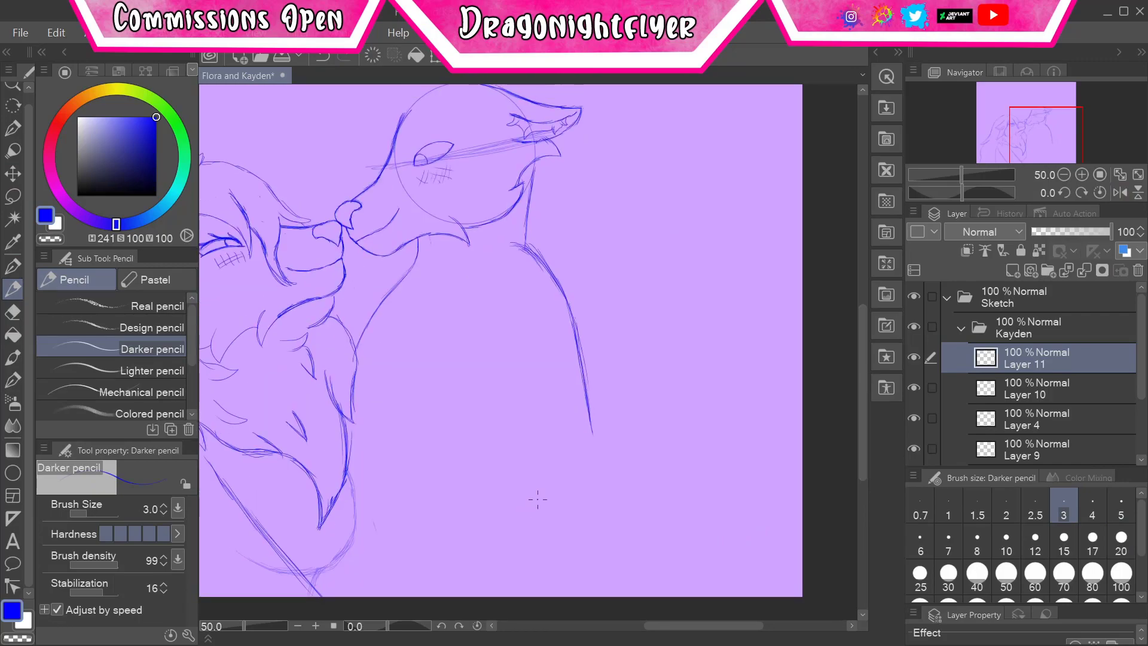
- Sketch Kayden's bent arm and extend his back line down to the canvas's lower edge
left_click_drag(593, 469, 597, 592)
left_click_drag(509, 520, 479, 594)
left_click_drag(484, 301, 515, 413)
mouse_move(515, 412)
left_mouse_down()
mouse_move(518, 479)
mouse_move(492, 559)
left_mouse_up()
left_click_drag(556, 467, 598, 595)
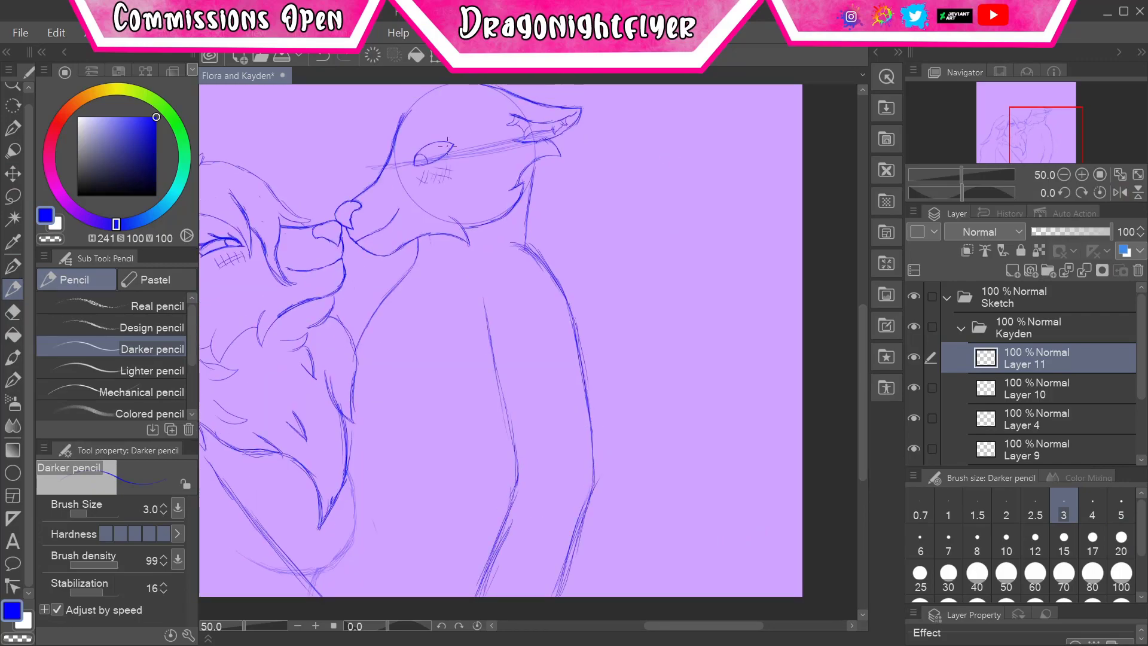
- Erase Kayden's chest line below the throat on Layer 11
left_click_drag(745, 293, 868, 349)
key("e")
left_click_drag(632, 307, 675, 330)
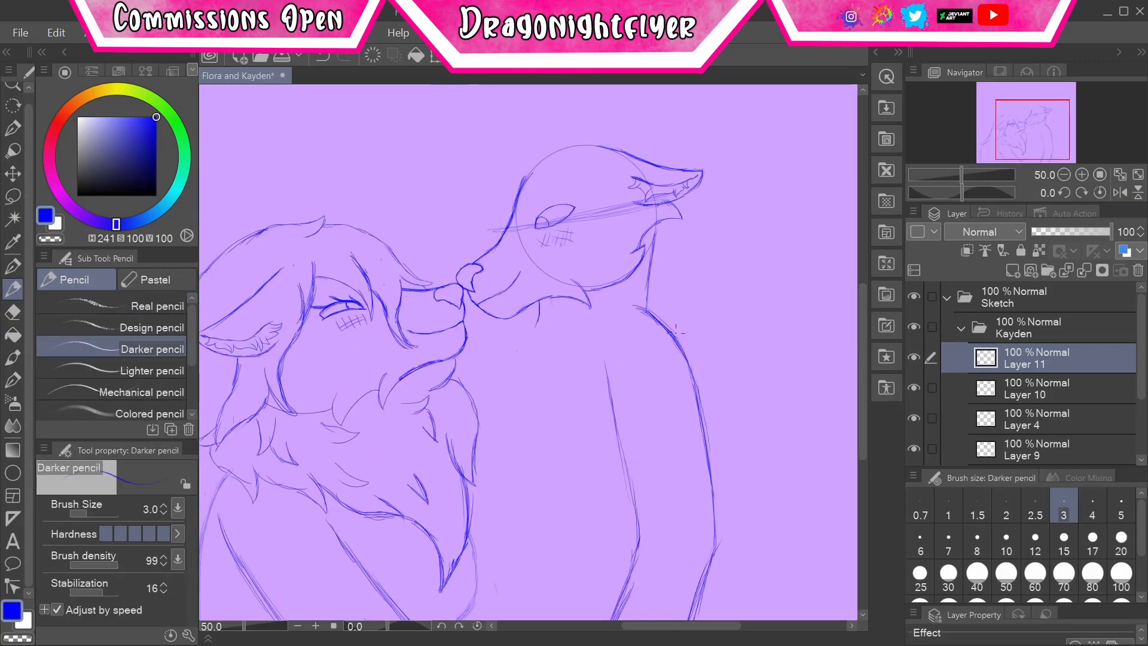
- Transform the Kayden folder to shift his whole sketch slightly away from Flora
left_click(491, 247, "ctrl+shift")
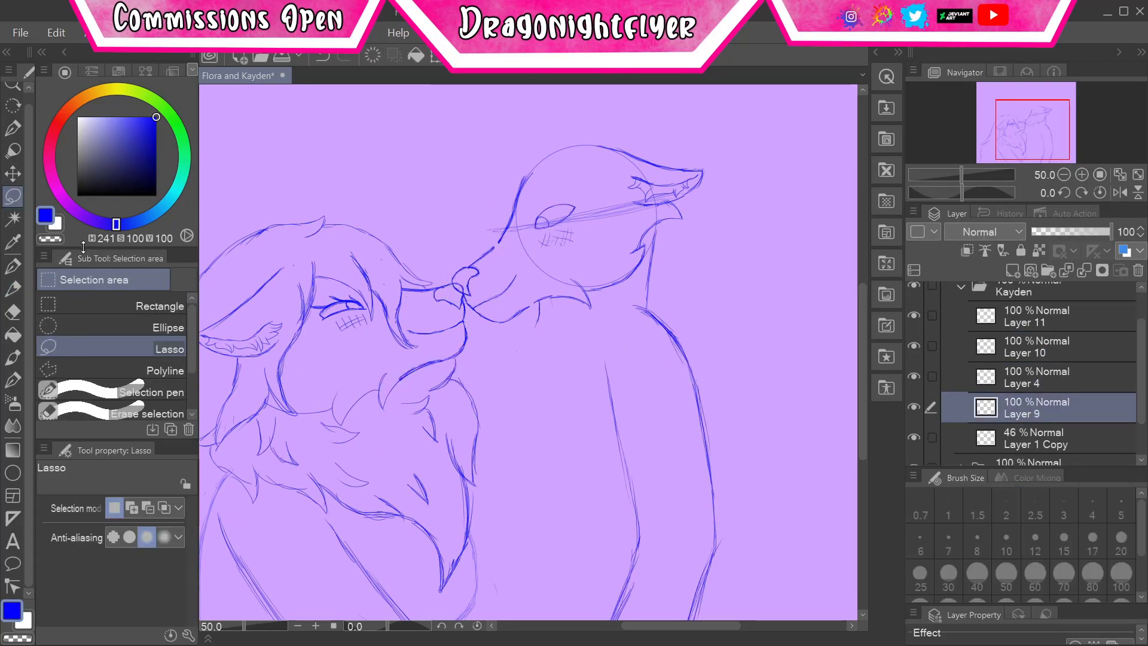
key("ctrl+t")
key("Return")
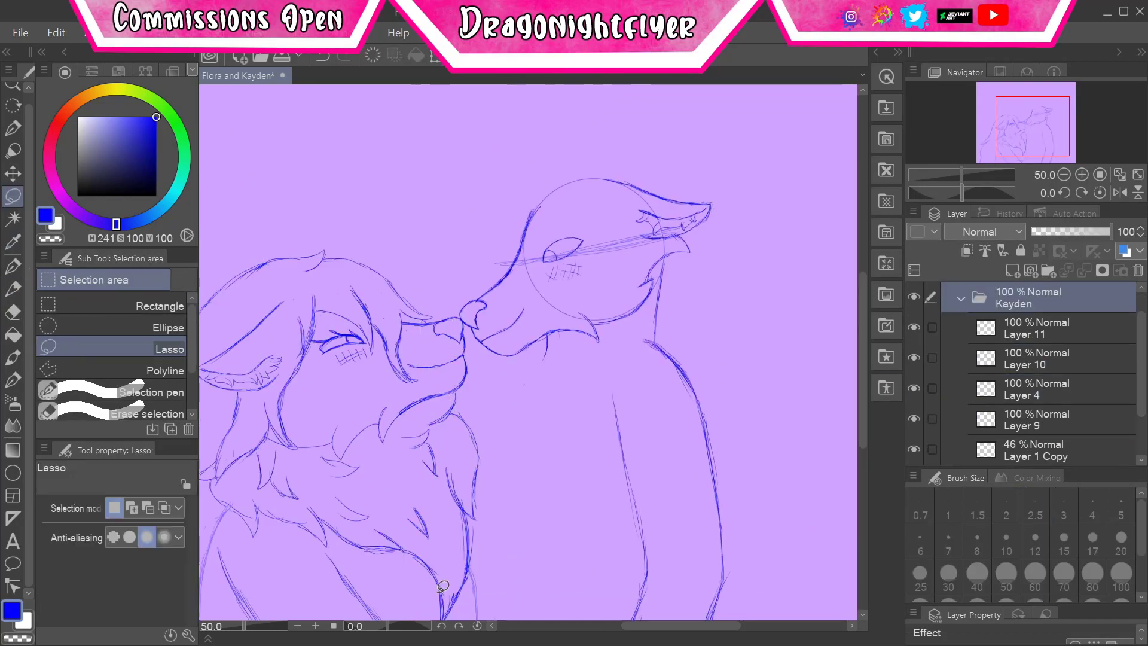
- Try to redraw Kayden's throat and chest line on Layer 11
scroll(529, 370, "down", 2)
key("e")
left_click(530, 369, "ctrl+shift")
key("p")
left_click_drag(497, 350, 454, 446)
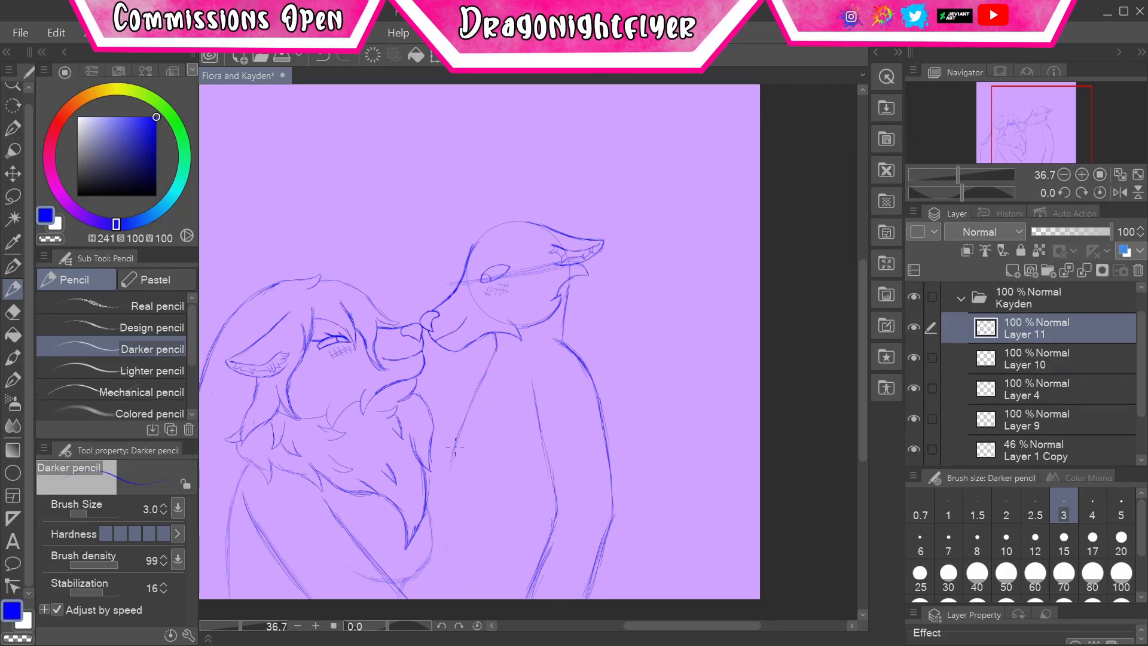
key("ctrl+z")
key("ctrl+z")
key("e")
key("p")
key("e")
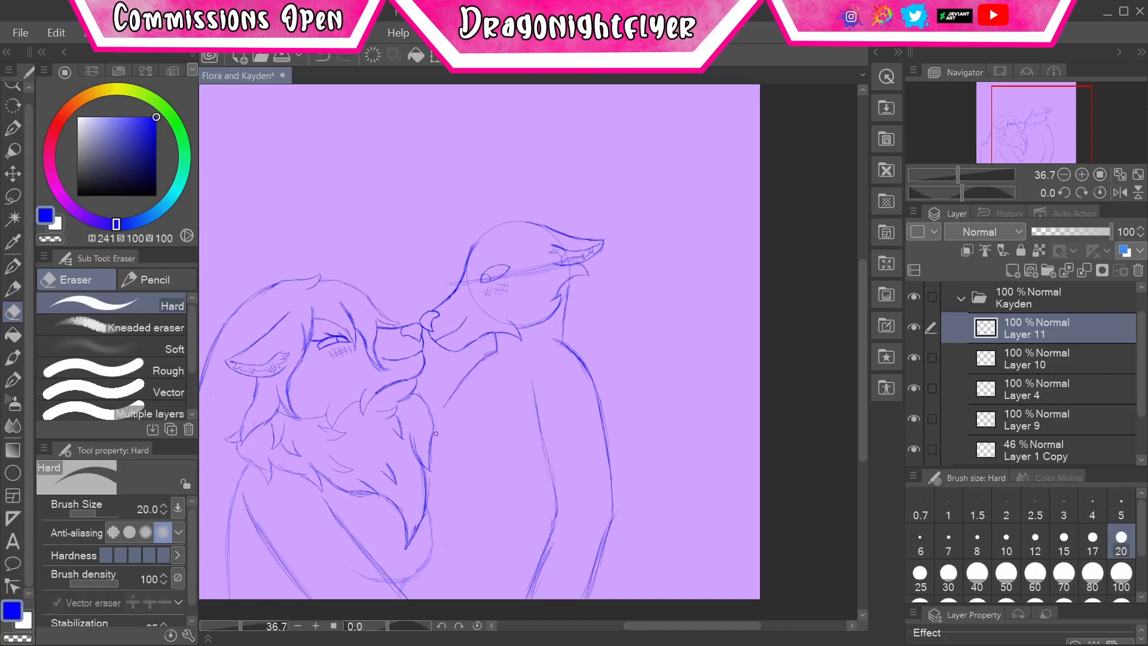
- Delete Layer 11 and resketch Kayden's neck, chest, straighter back and arm on Layer 10
left_click(1138, 271)
key("p")
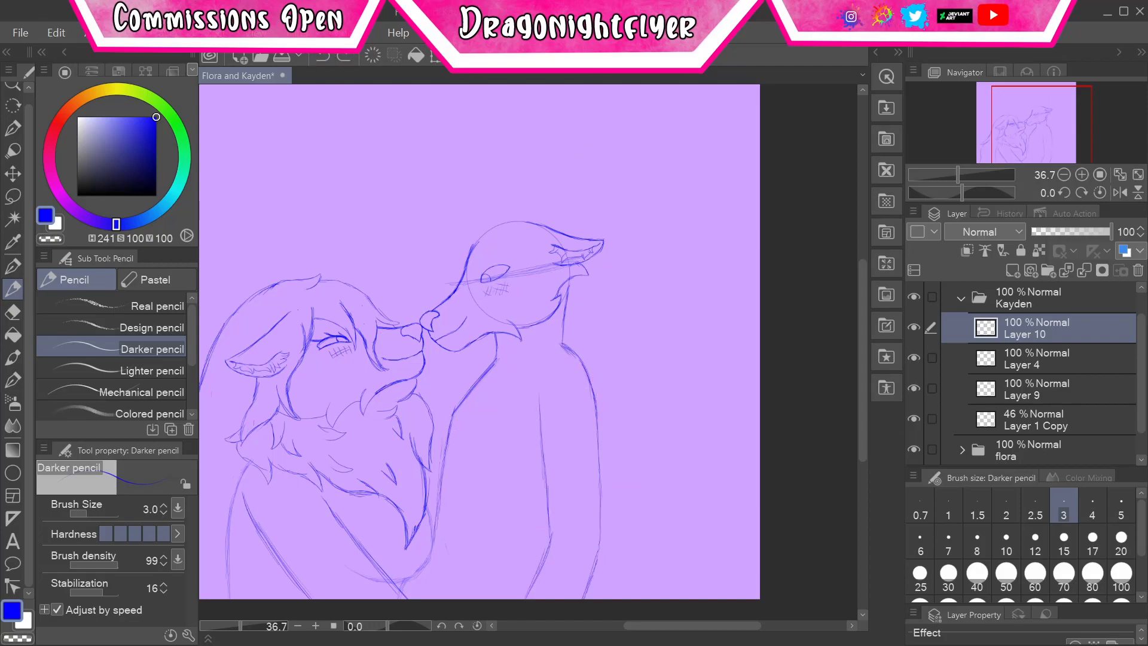
scroll(478, 323, "down", 2)
scroll(478, 323, "up", 3)
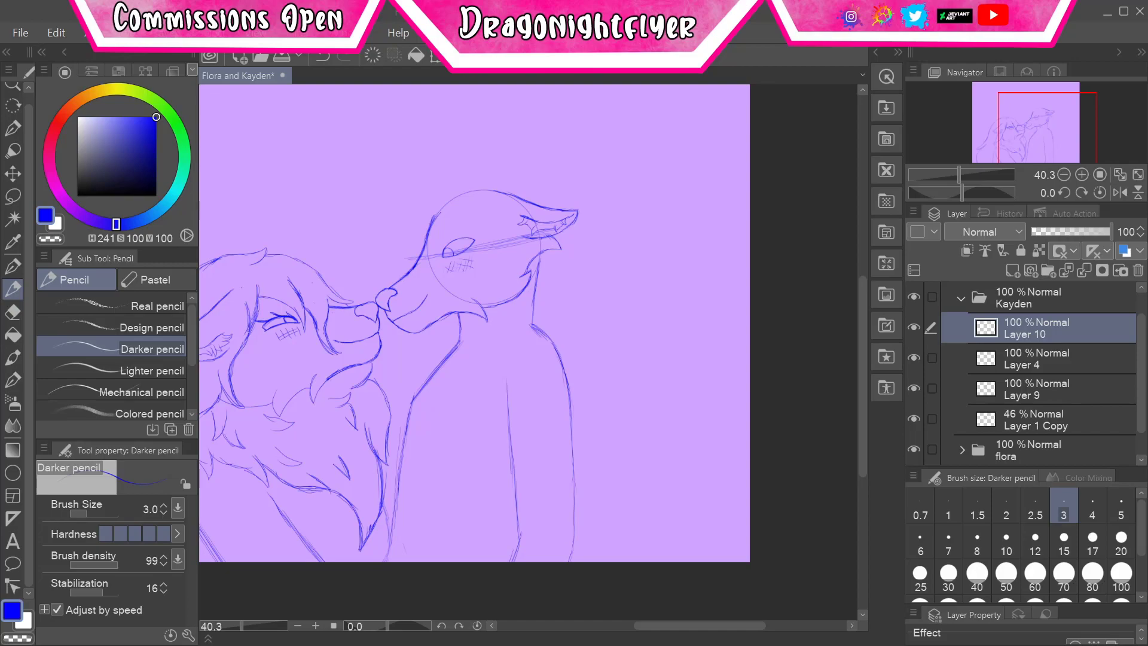
- Erase Kayden's chest line, flip the view horizontally, and redraw the chest so it reaches Flora's chest fur
key("e")
left_click_drag(454, 347, 395, 538)
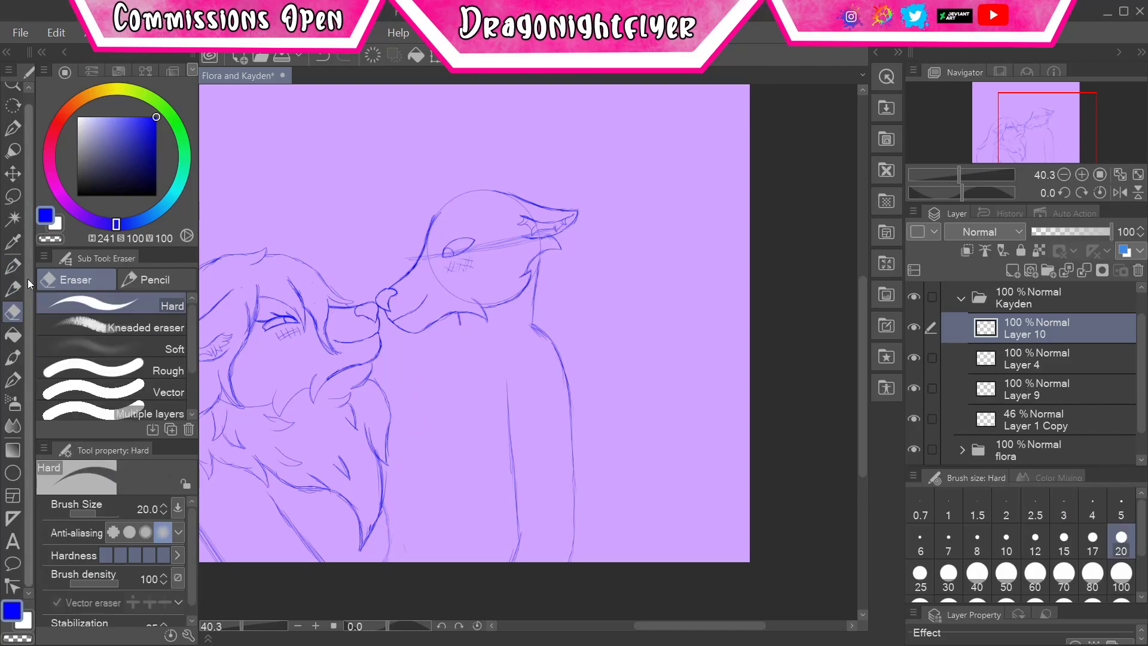
key("p")
left_click(1119, 193)
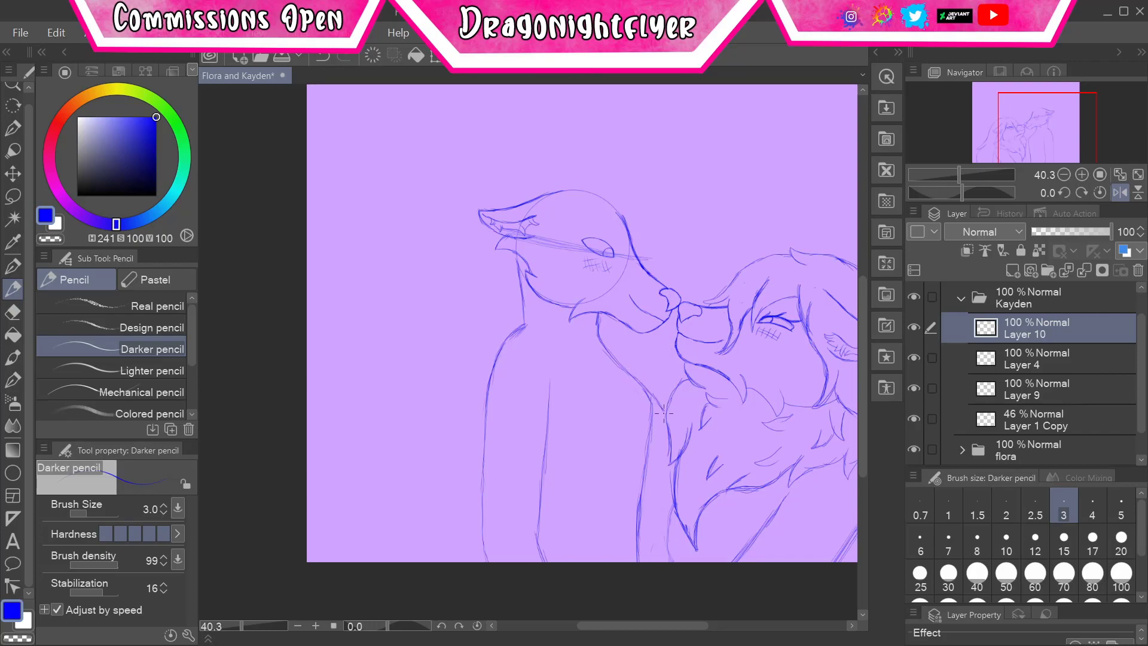
key("e")
left_click_drag(647, 550, 641, 392)
key("p")
- Reinforce Kayden's nape, back and inner arm lines with darker strokes
key("alt+bracketleft")
mouse_move(519, 266)
left_mouse_down()
mouse_move(522, 326)
mouse_move(473, 457)
left_mouse_up()
key("alt+bracketleft")
left_click_drag(556, 381, 545, 458)
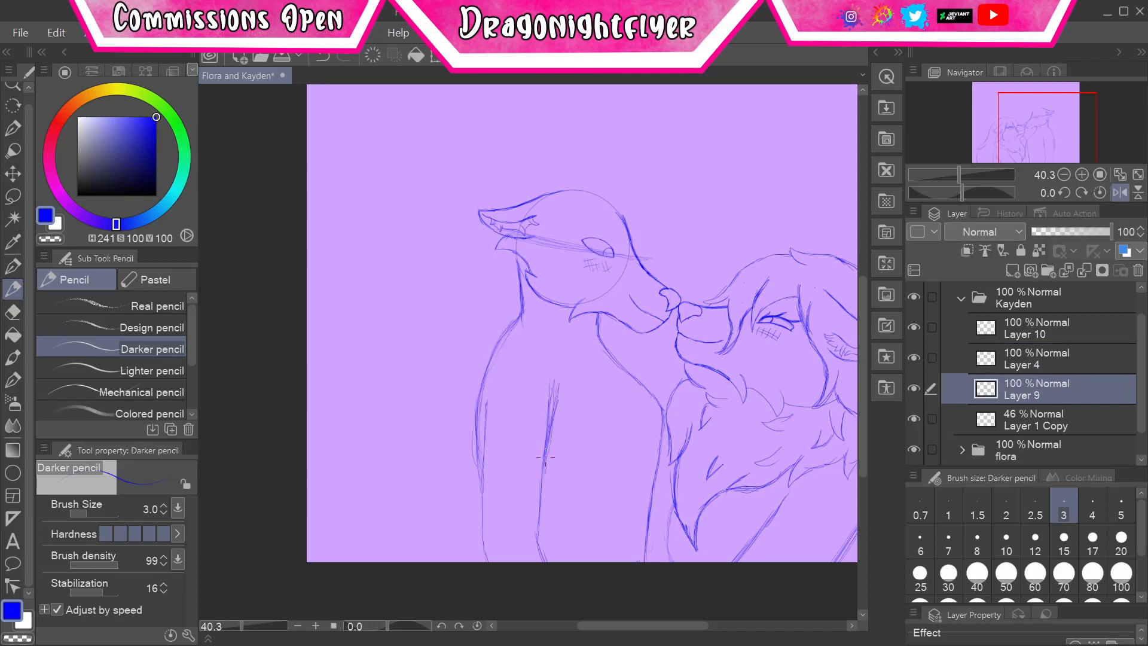
key("e")
- Add a new layer above Layer 10 and sketch fur tufts on Kayden's neck and chest
left_click(1012, 271)
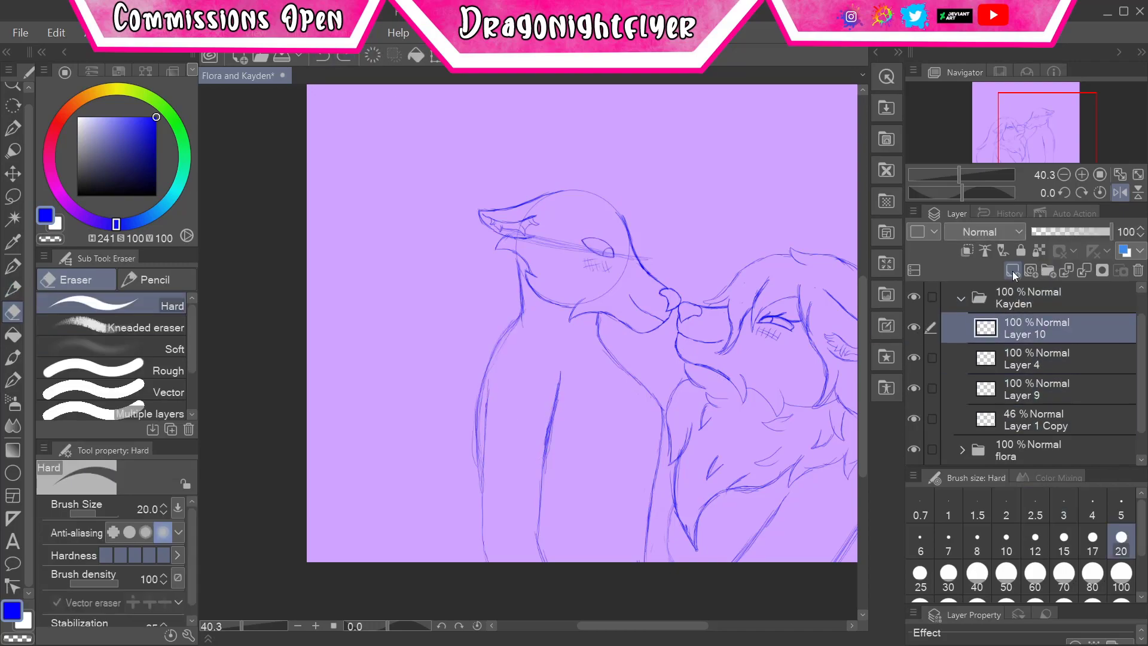
key("p")
left_click_drag(507, 306, 527, 350)
left_click_drag(613, 401, 669, 435)
key("e")
- Lower the opacity of Layer 10 to 51%, Layer 4 to 46% and Layer 9 to 39%, and return to Layer 11
key("alt+bracketleft")
key("alt+bracketleft")
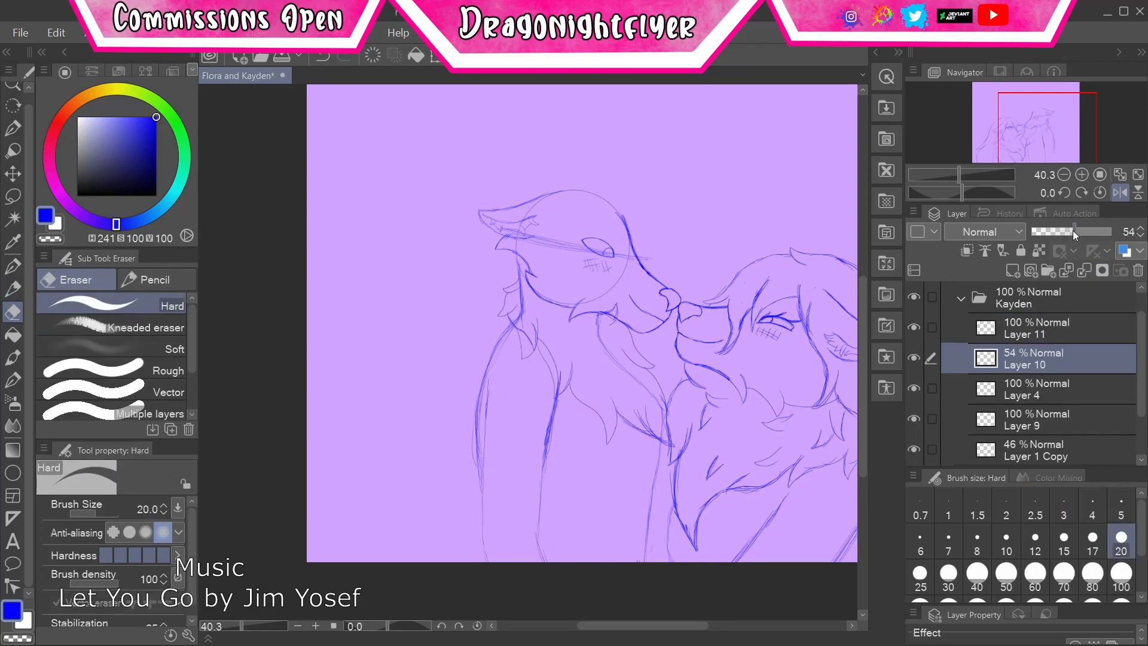
left_click_drag(1072, 205, 1109, 275)
key("alt+bracketleft")
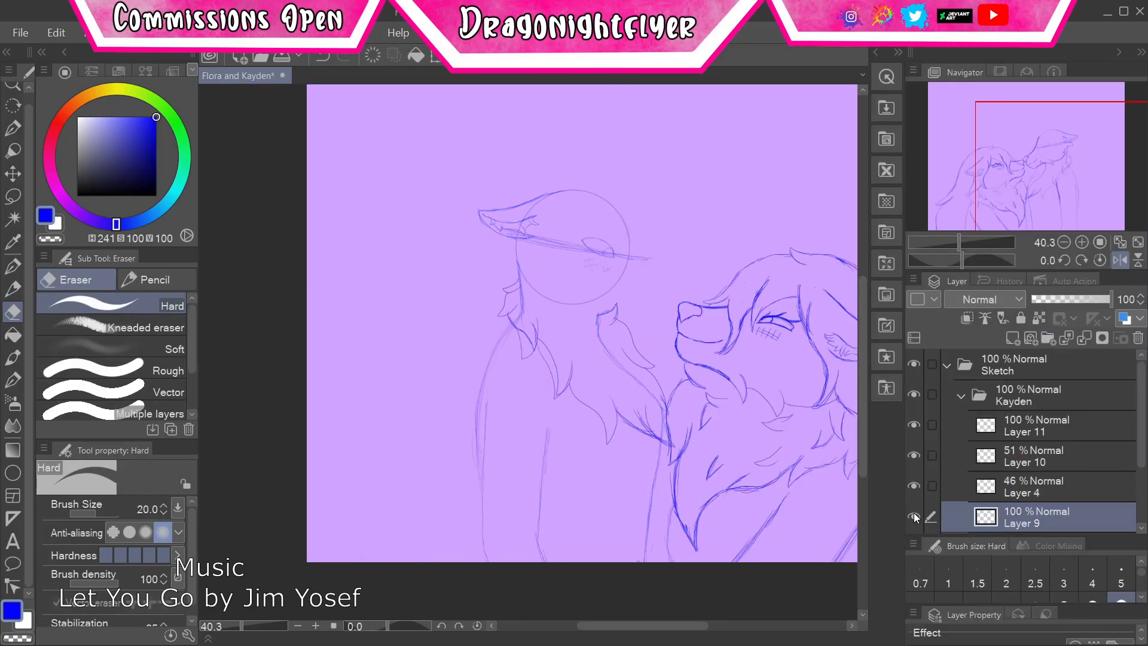
key("alt+bracketright")
key("alt+bracketright")
key("alt+bracketright")
- Erase and redraw the tip of Kayden's chest fur on Layer 11, adjusting a lassoed part with a transform
key("e")
mouse_move(640, 436)
left_mouse_down()
mouse_move(657, 420)
mouse_move(672, 445)
left_mouse_up()
key("m")
left_click_drag(658, 502, 655, 496)
key("ctrl+t")
key("p")
left_click_drag(616, 426, 659, 461)
- Sketch more fur tufts around Kayden's neck and throat on Layer 11, repositioning a lassoed section with a transform
key("e")
key("p")
left_click_drag(541, 311, 540, 330)
left_click_drag(616, 344, 598, 327)
key("m")
key("ctrl+t")
key("Return")
key("p")
key("e")
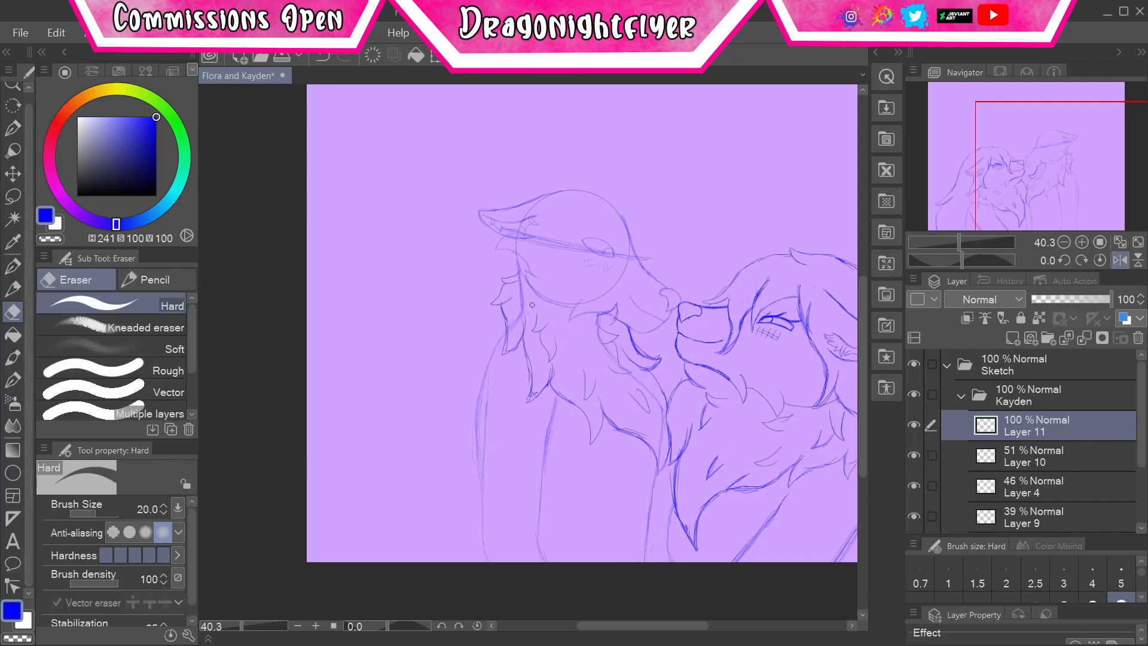
key("p")
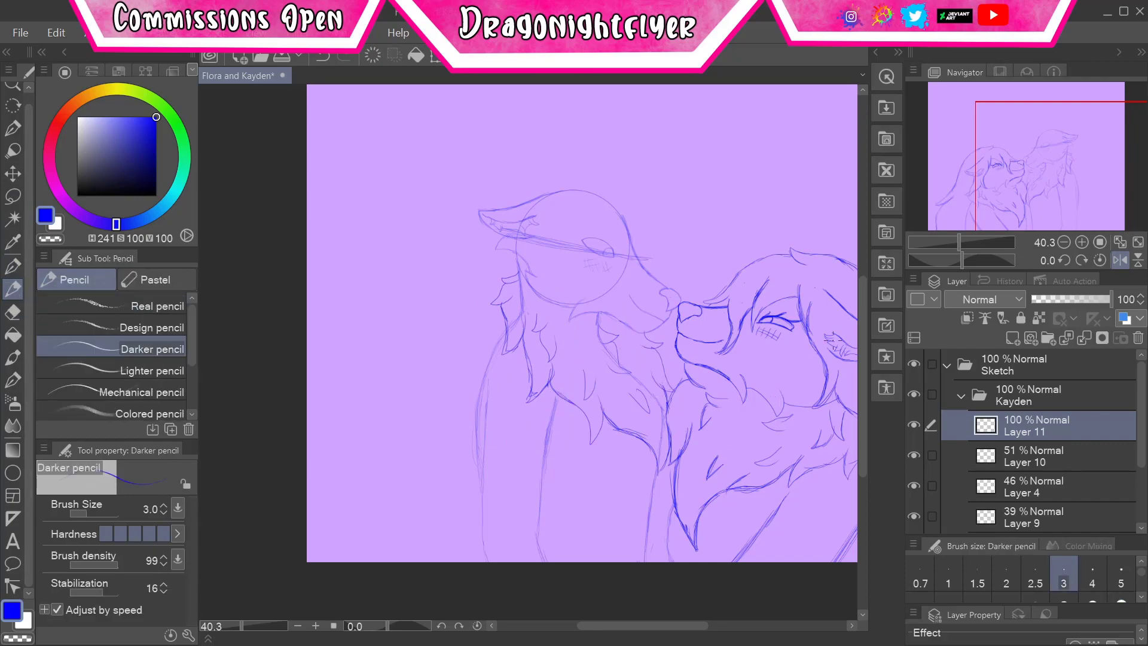
- Lasso and transform Kayden's chest fur on Layer 11 and touch up its tufts
key("m")
key("ctrl+t")
left_click_drag(693, 466, 675, 497)
key("Return")
key("p")
key("e")
- Erase the old sketch lines beneath Kayden's neck fur on the lower layers and raise Layer 9's opacity to 93%
key("alt+bracketleft")
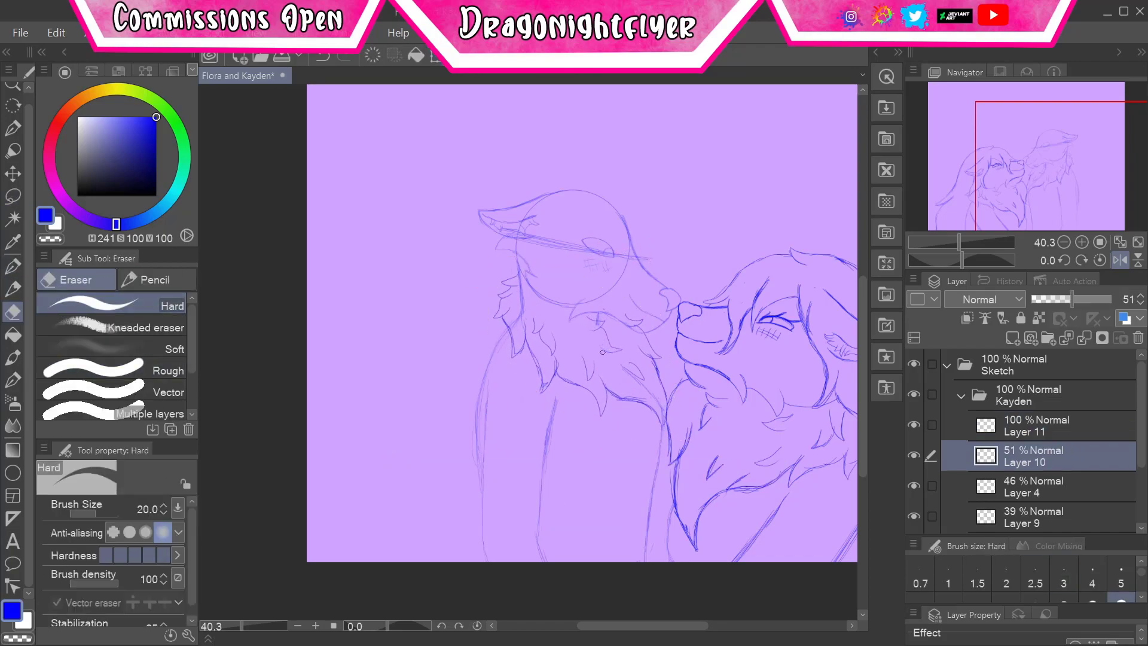
key("alt+bracketright")
key("alt+bracketleft")
key("alt+bracketleft")
key("alt+bracketright")
key("alt+bracketright")
key("alt+bracketleft")
key("alt+bracketleft")
key("p")
- Merge Layer 10 and Layer 4 into Layer 9 at 100% opacity, and make Layer 11 active
left_click(1046, 413)
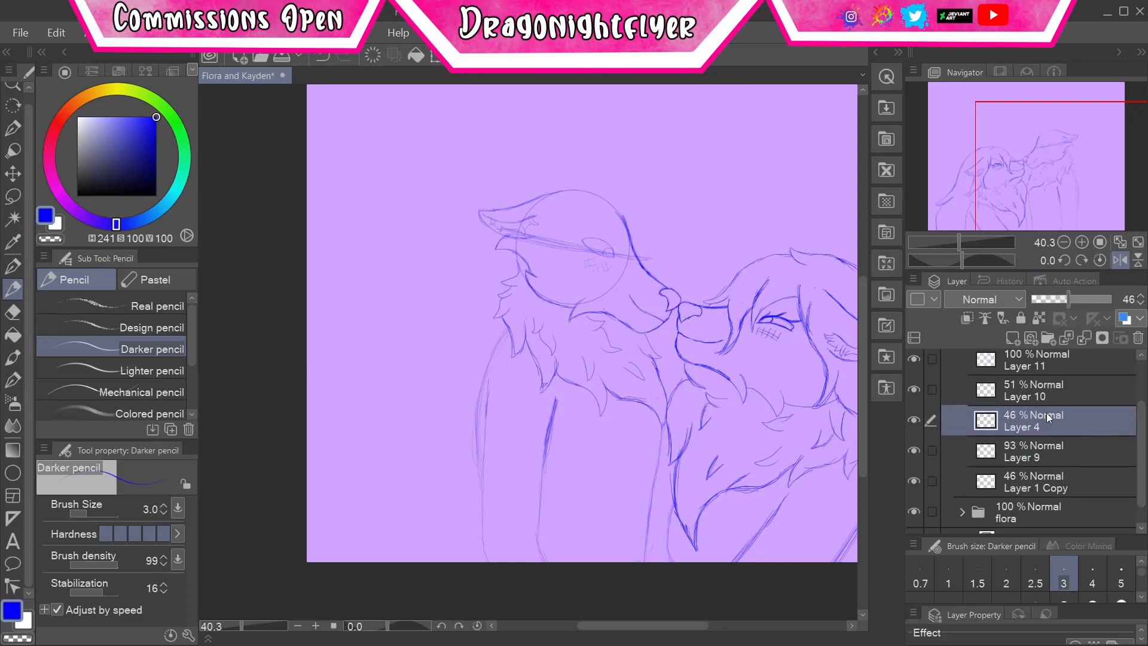
key("ctrl+e")
key("ctrl+e")
scroll(633, 272, "down", 2)
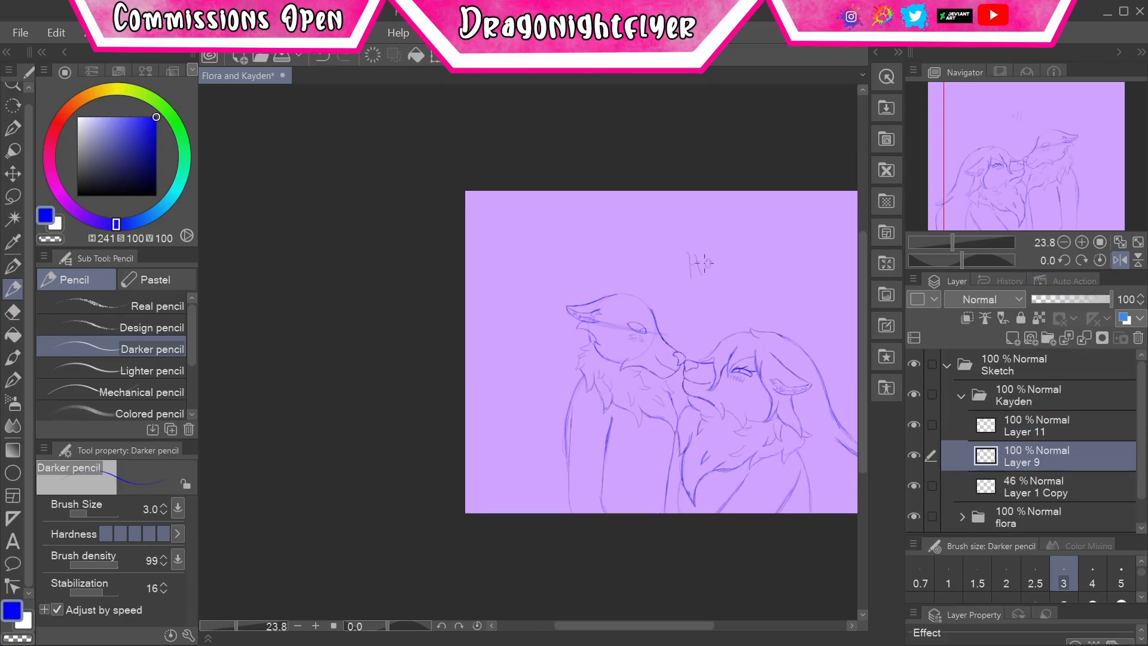
scroll(688, 472, "up", 3)
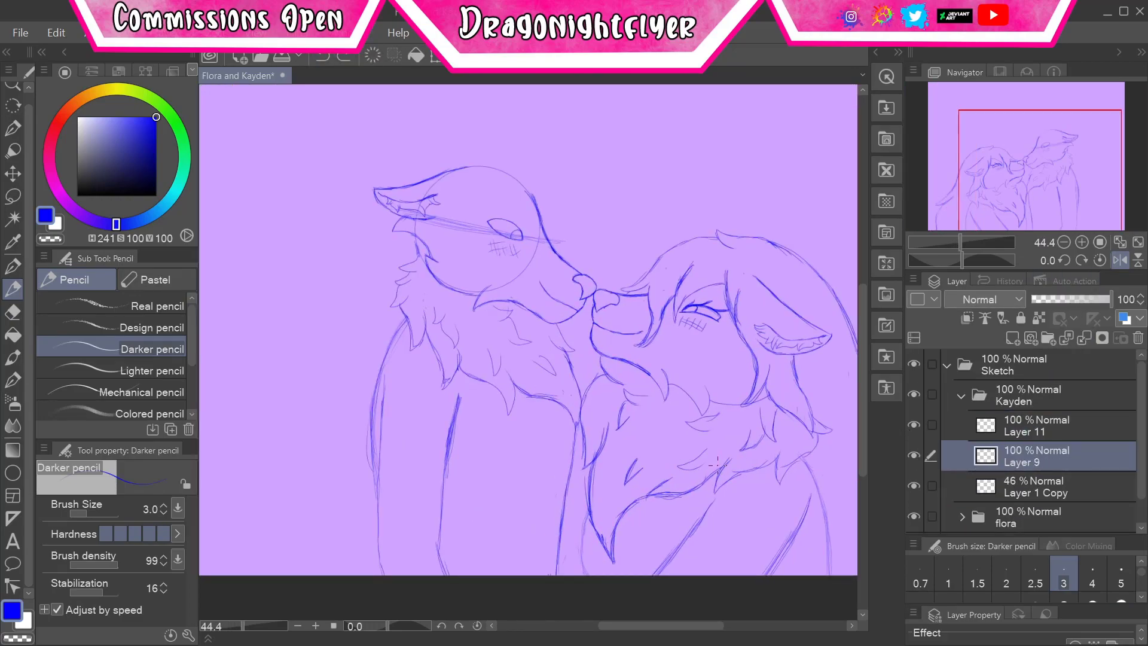
key("alt+bracketright")
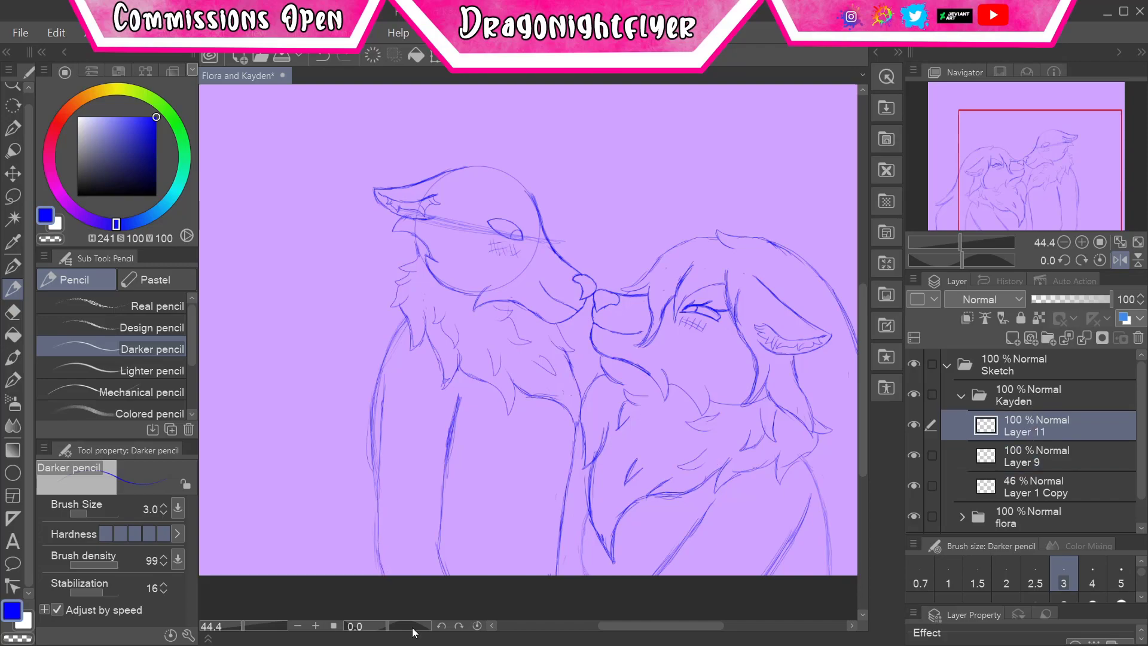
- Lasso part of Kayden's head sketch on Layer 9 and adjust it with a transform
key("e")
scroll(413, 359, "down", 3)
scroll(597, 269, "up", 5)
key("alt+bracketleft")
key("m")
left_click_drag(454, 269, 467, 335)
key("ctrl+t")
key("Return")
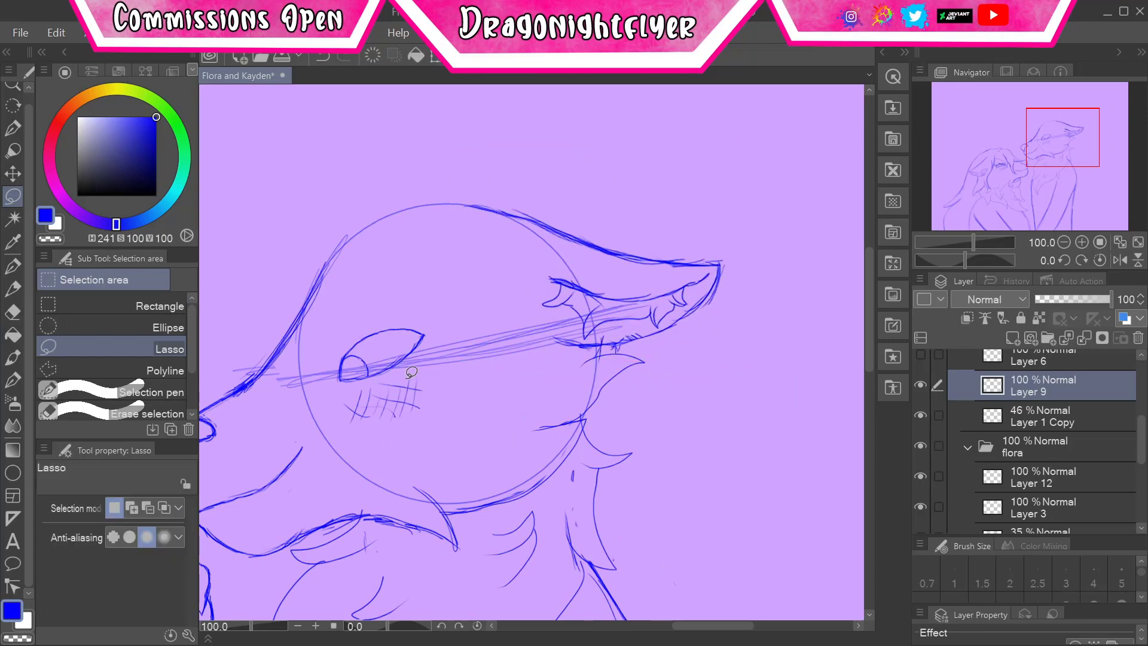
- Erase Kayden's old ear on Layer 9 and redraw its outline with the Darker pencil
scroll(634, 179, "up", 2)
key("e")
mouse_move(454, 240)
left_mouse_down()
mouse_move(720, 329)
mouse_move(636, 423)
mouse_move(687, 400)
left_mouse_up()
key("p")
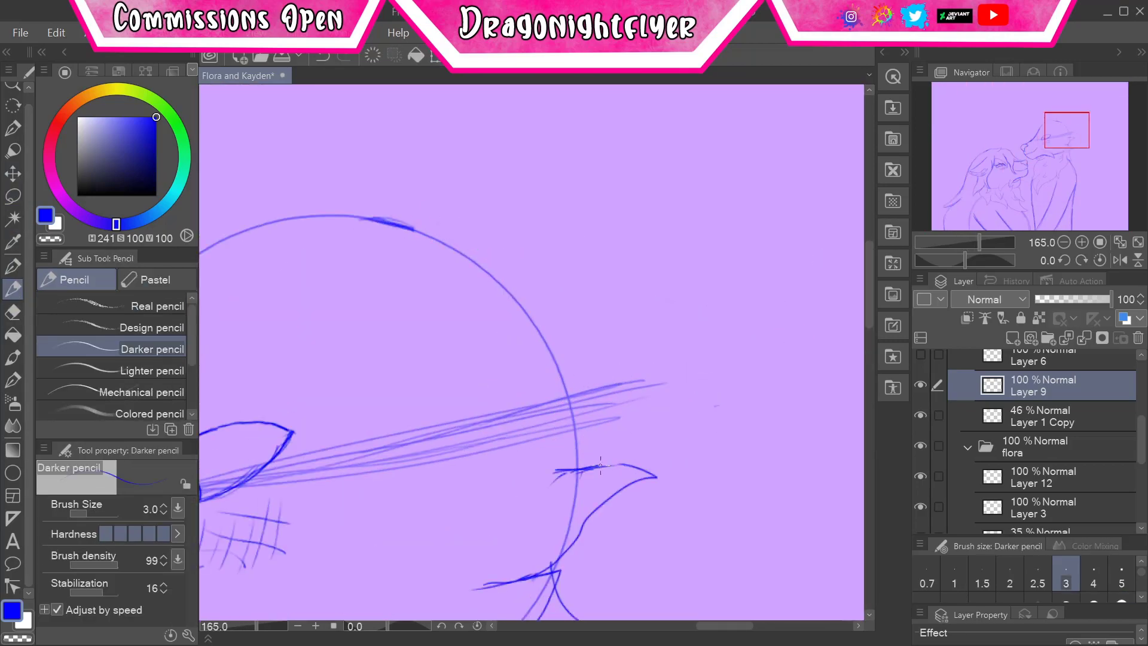
key("e")
mouse_move(663, 280)
left_mouse_down()
mouse_move(640, 364)
mouse_move(692, 299)
left_mouse_up()
key("p")
- Lasso and reposition Kayden's redrawn ear with a transform, clear the selection and sketch its inner fur
key("m")
left_click_drag(368, 177, 382, 197)
key("ctrl+t")
scroll(598, 299, "down", 5)
mouse_move(676, 334)
left_mouse_down()
mouse_move(657, 365)
mouse_move(419, 502)
mouse_move(706, 358)
left_mouse_up()
left_click_drag(727, 316, 712, 321)
key("Return")
key("e")
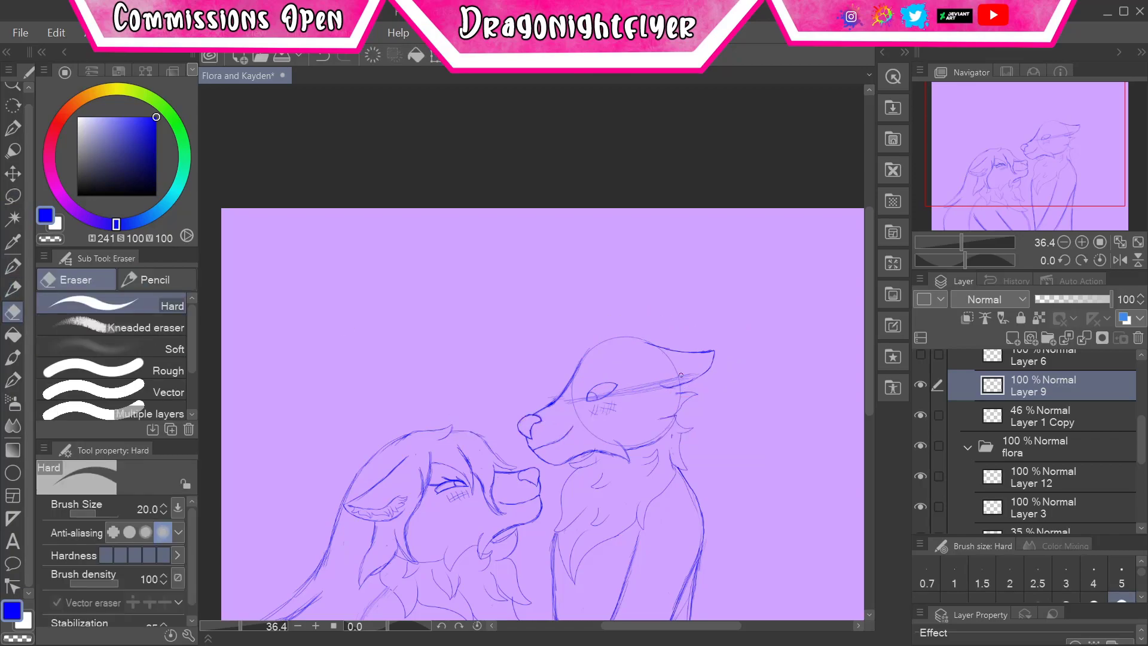
key("p")
key("ctrl+d")
scroll(683, 348, "up", 4)
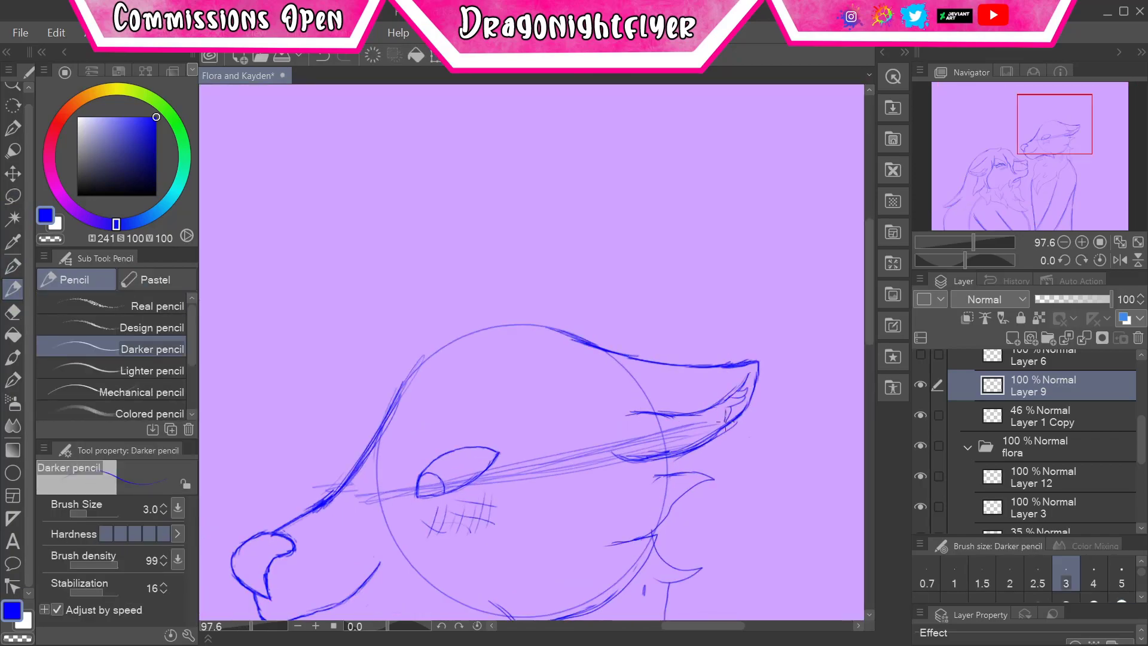
- Add a new layer above Layer 11 and sketch Kayden's hair outline, fringe and side strands
key("ctrl+shift+n")
scroll(751, 345, "up", 2)
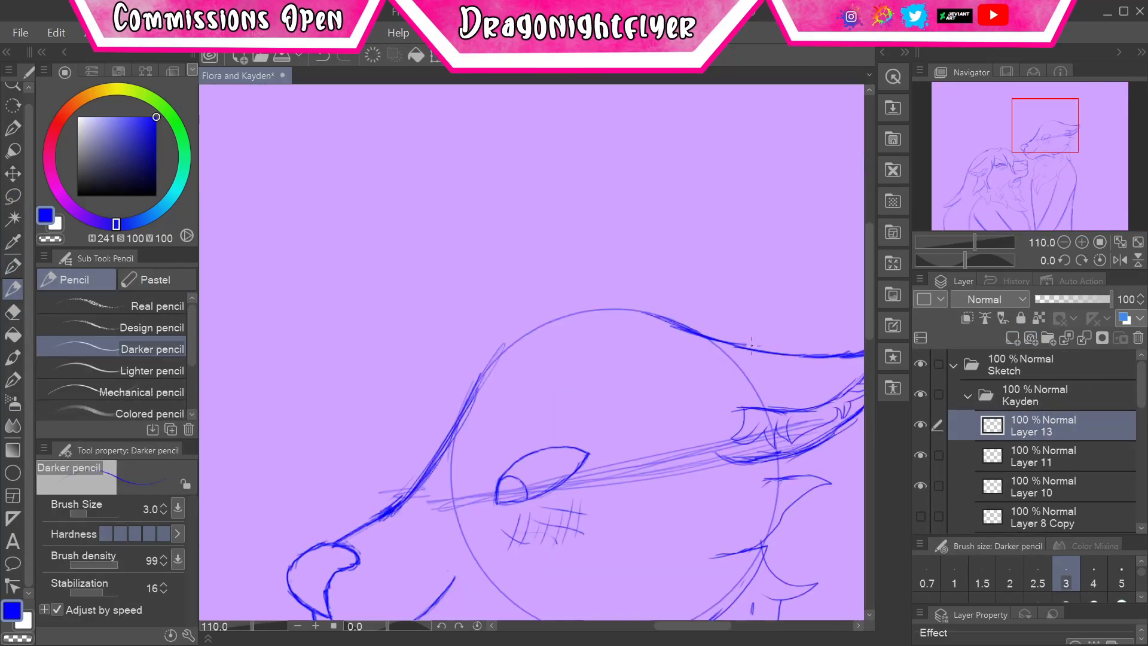
left_click_drag(717, 266, 355, 488)
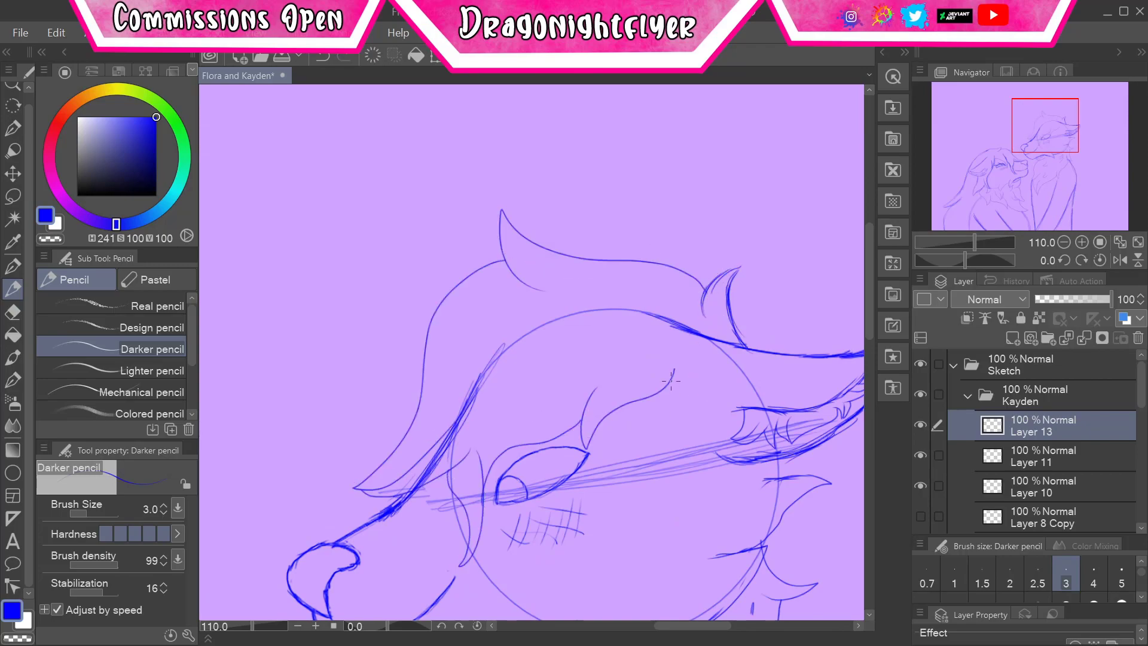
scroll(670, 380, "down", 3)
left_click_drag(674, 197, 741, 445)
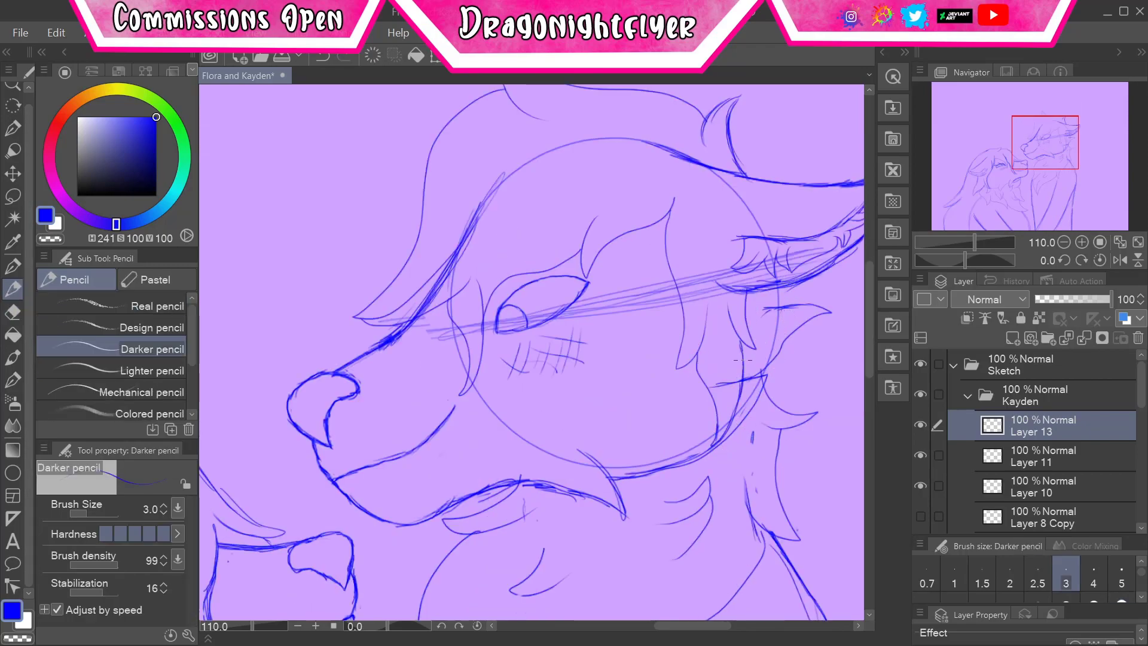
- Lower Layer 9's opacity to 38% and rework Kayden's side strands and fringe on Layer 13
left_click(323, 56)
key("ctrl+z")
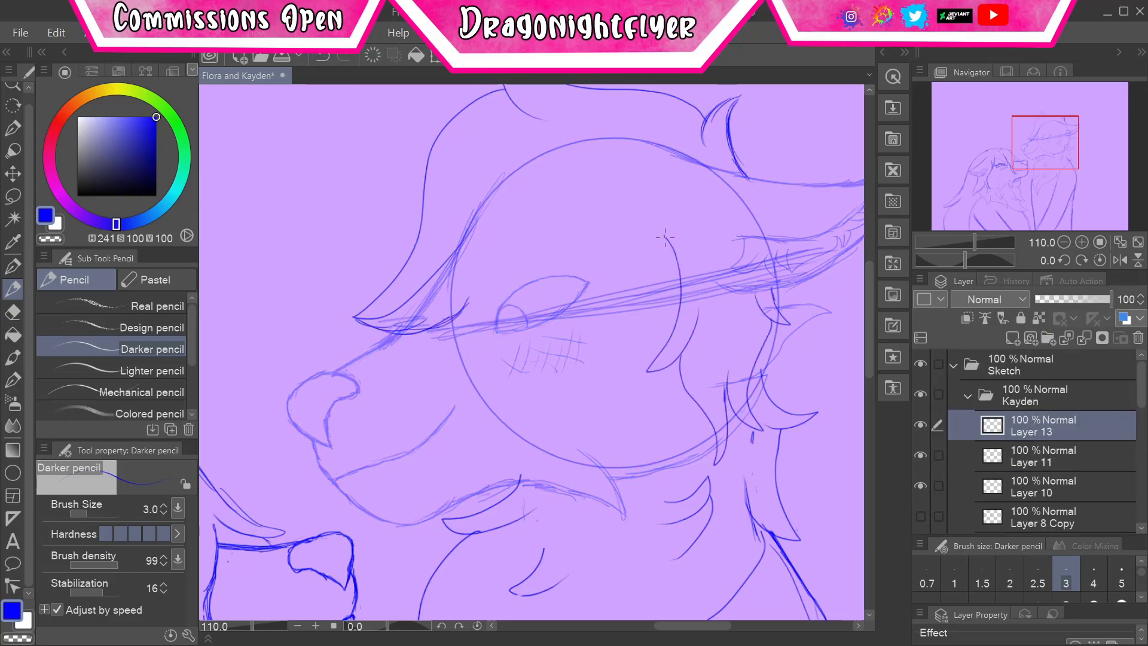
key("ctrl+y")
left_click(13, 312)
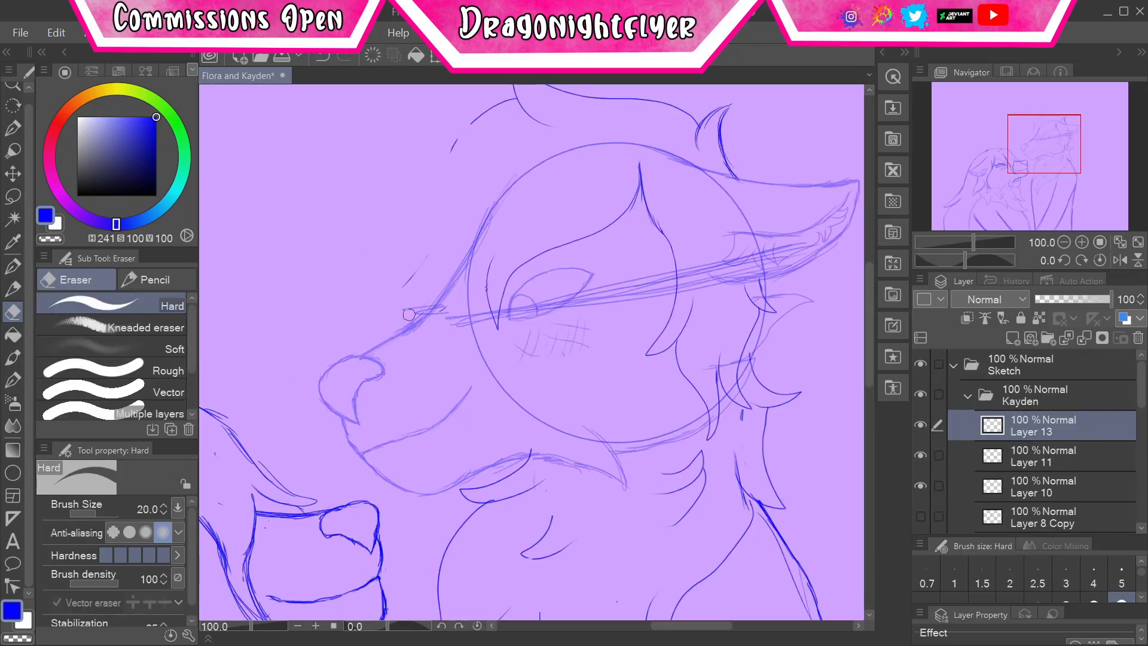
key("p")
scroll(518, 240, "up", 5)
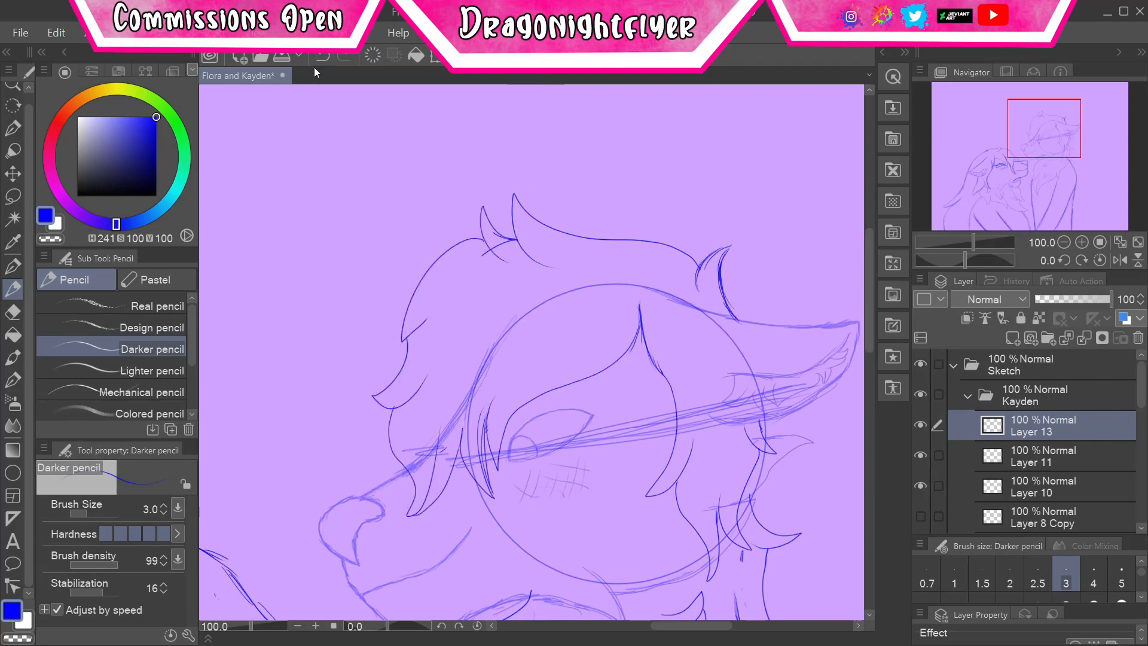
- Try other shapes for Kayden's front hair strands on Layer 13 and undo them
key("e")
left_click_drag(500, 248, 506, 214)
key("ctrl+z")
key("p")
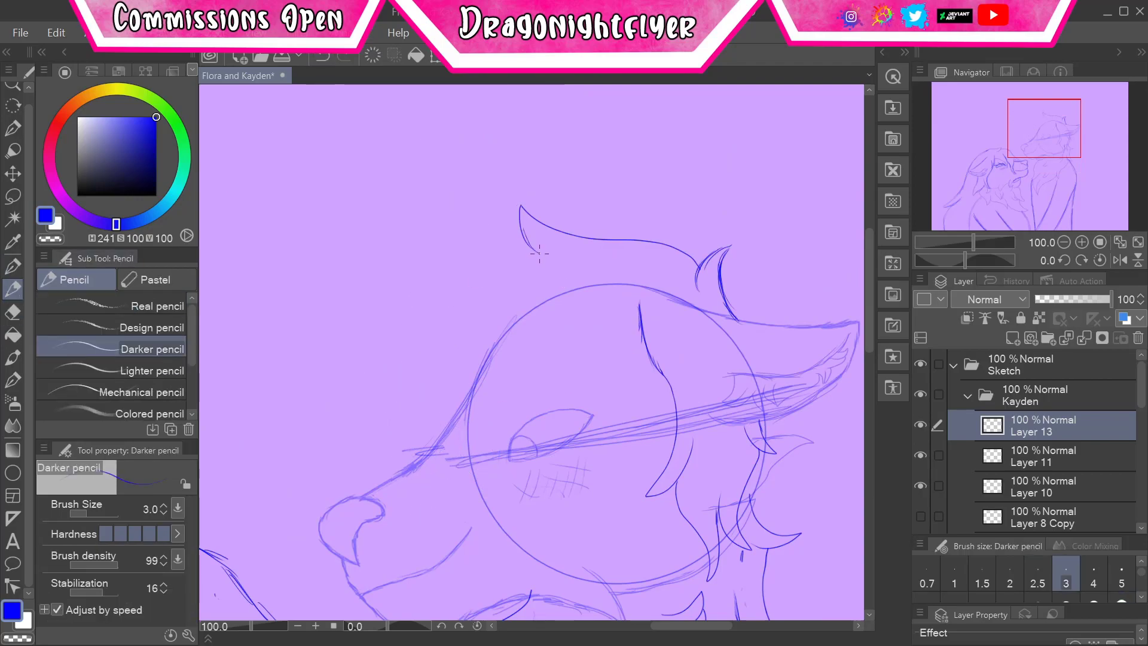
left_click_drag(412, 434, 426, 503)
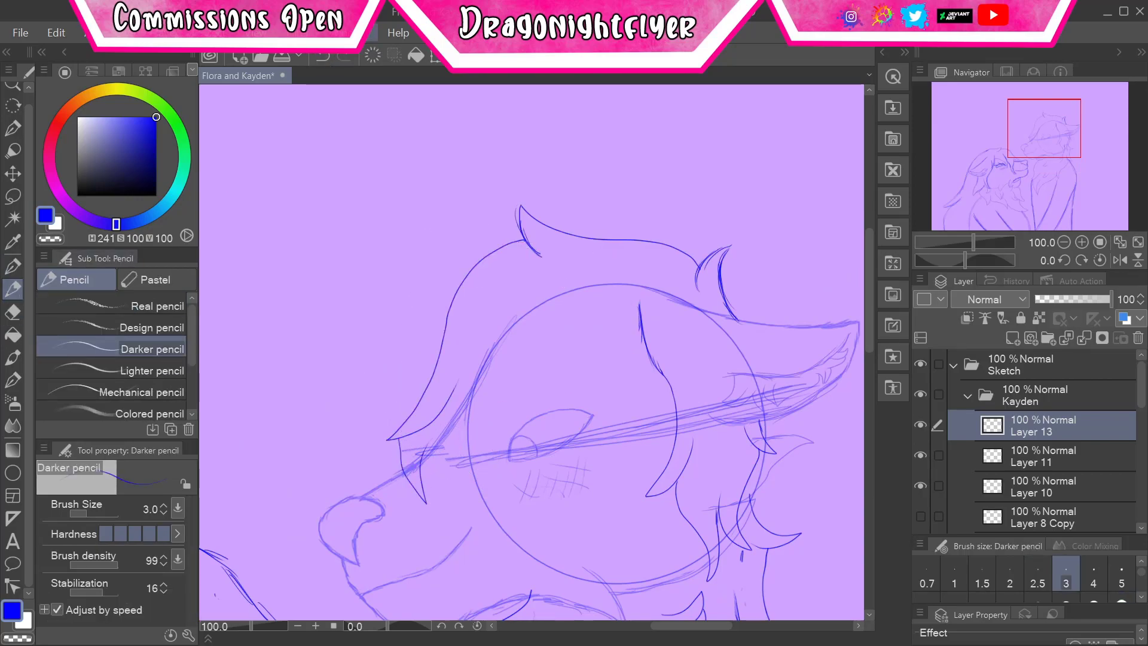
left_click(323, 62)
scroll(466, 395, "down", 1)
left_click_drag(542, 251, 406, 450)
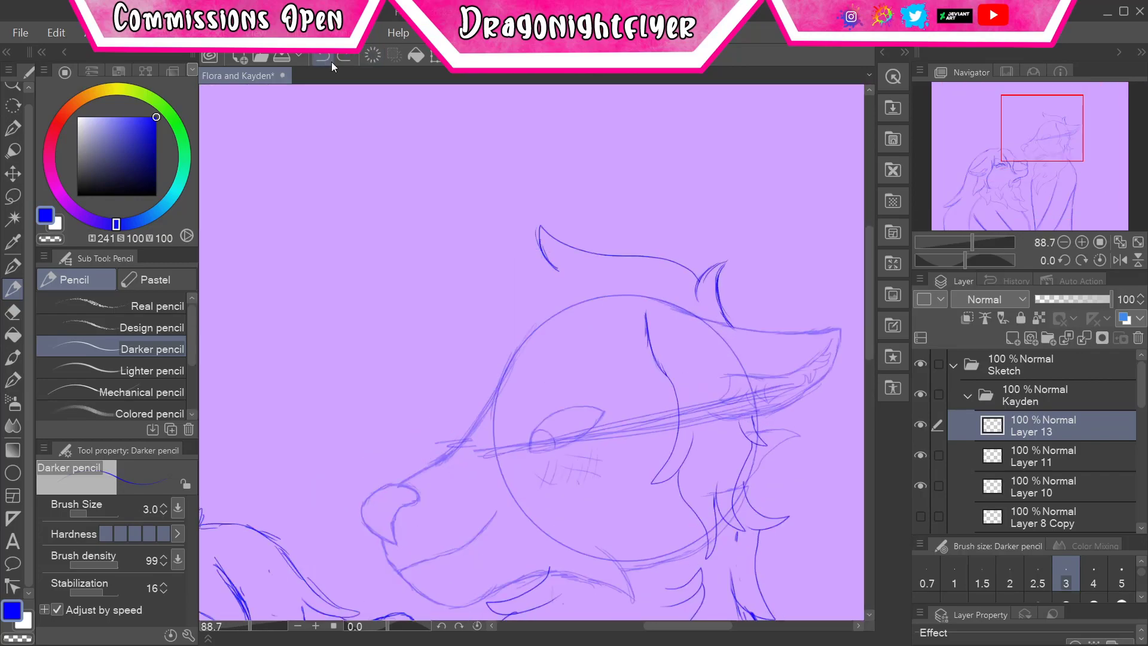
key("ctrl+z")
key("ctrl+z")
left_click(321, 59)
- Redraw Kayden's hair on Layer 13 with a rounded crown, a forward-sweeping tuft and long fringe strands
scroll(532, 358, "down", 3)
scroll(694, 317, "up", 5)
key("e")
left_click_drag(777, 257, 658, 299)
key("p")
left_click_drag(801, 307, 695, 317)
scroll(476, 453, "down", 4)
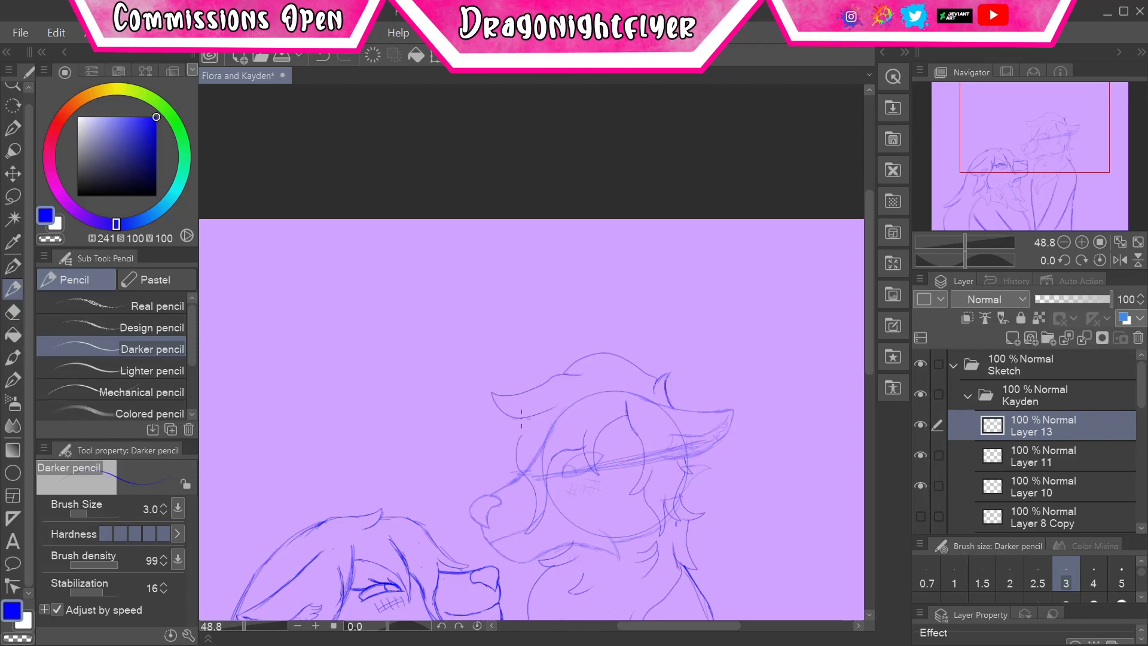
left_click(13, 312)
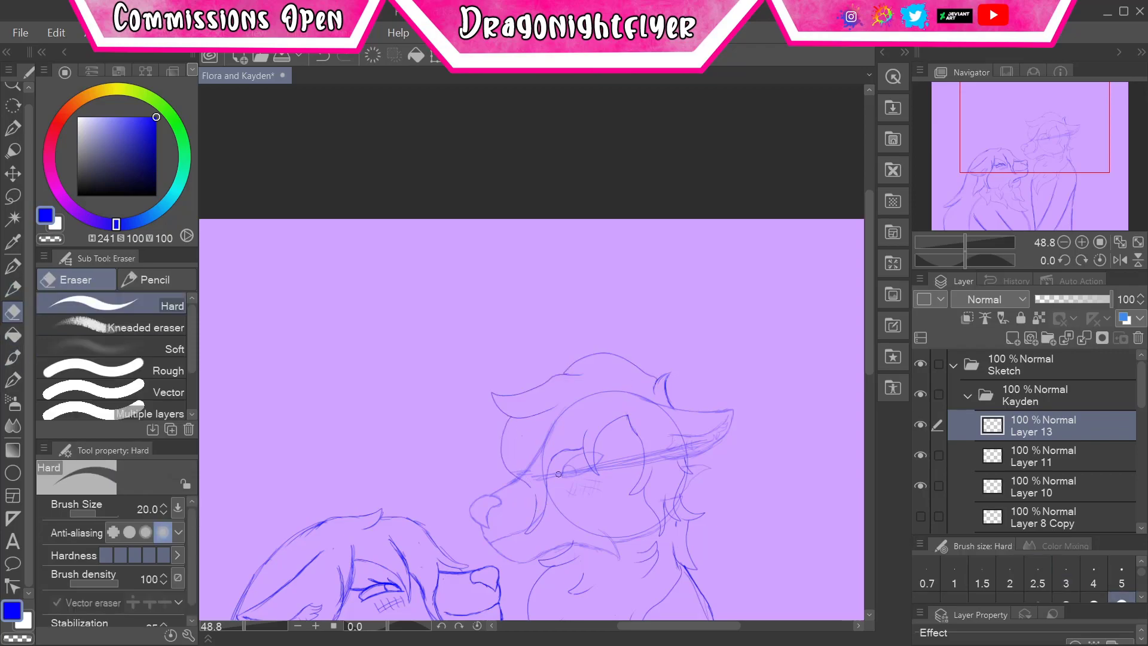
key("p")
- Hide Layer 1 Copy, erase Layer 9's head lines beneath Kayden's hair and set Layer 9's opacity to 100%
scroll(967, 422, "down", 3)
scroll(967, 422, "up", 3)
key("ctrl+minus")
key("ctrl+plus")
scroll(1107, 380, "down", 5)
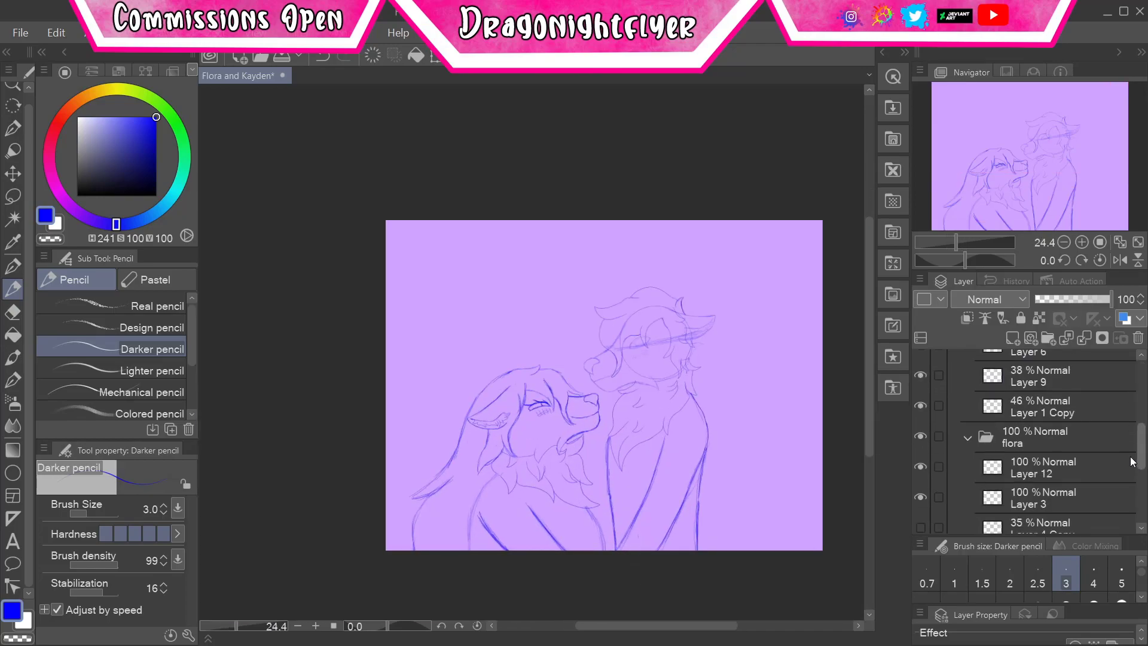
left_click(1052, 431)
key("e")
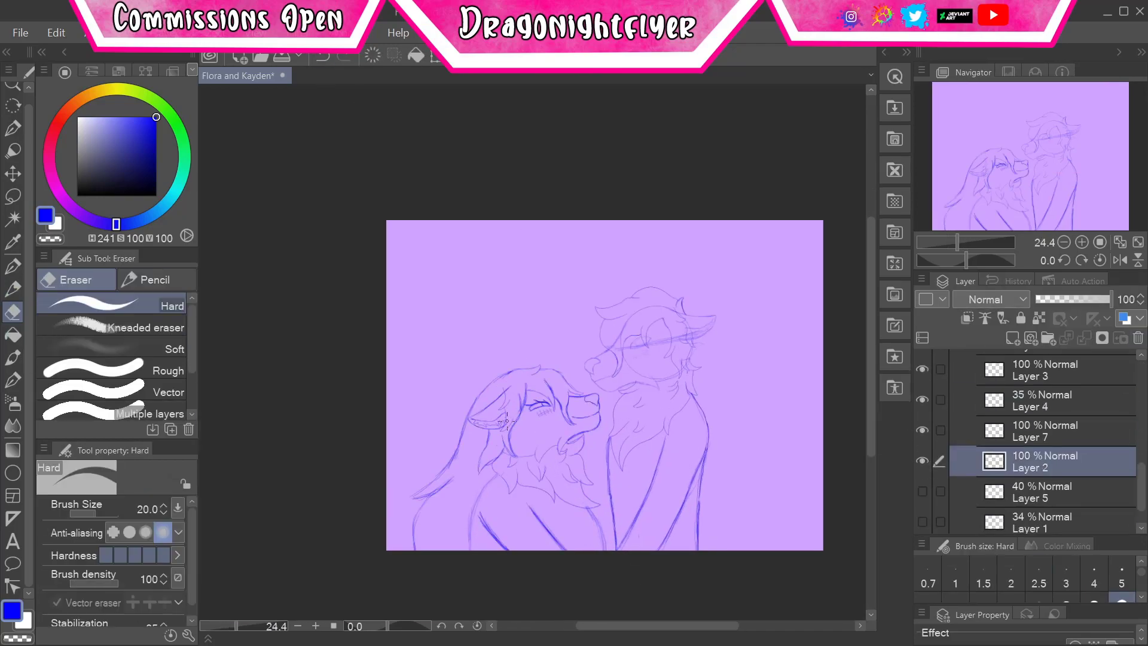
left_click(693, 296, "ctrl+shift")
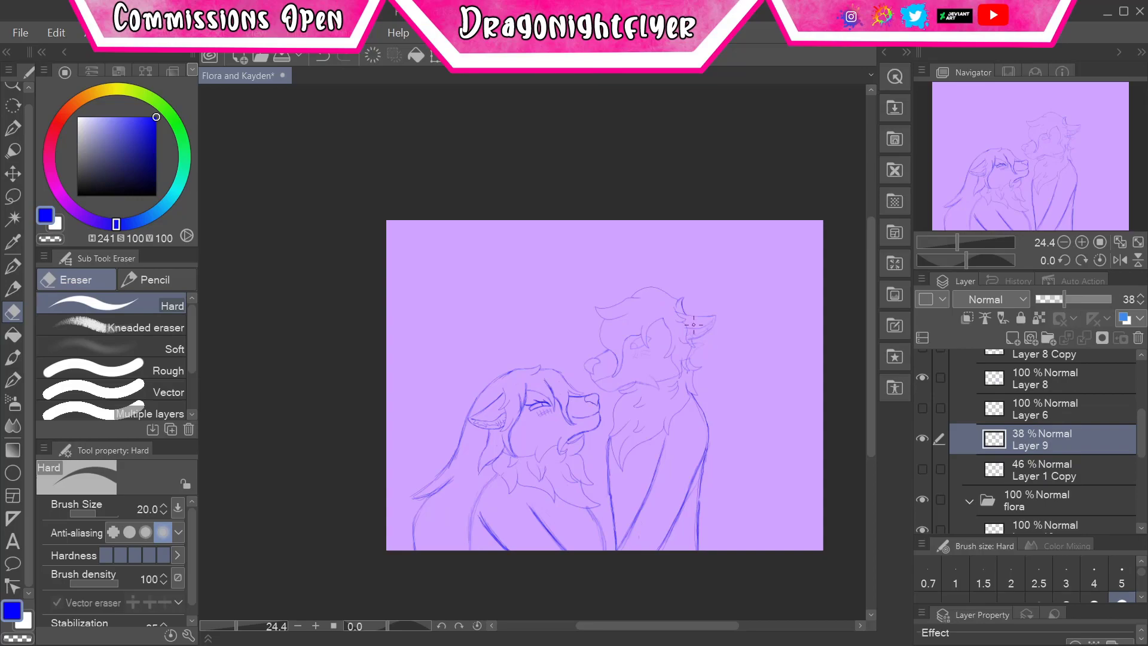
scroll(693, 325, "up", 5)
key("p")
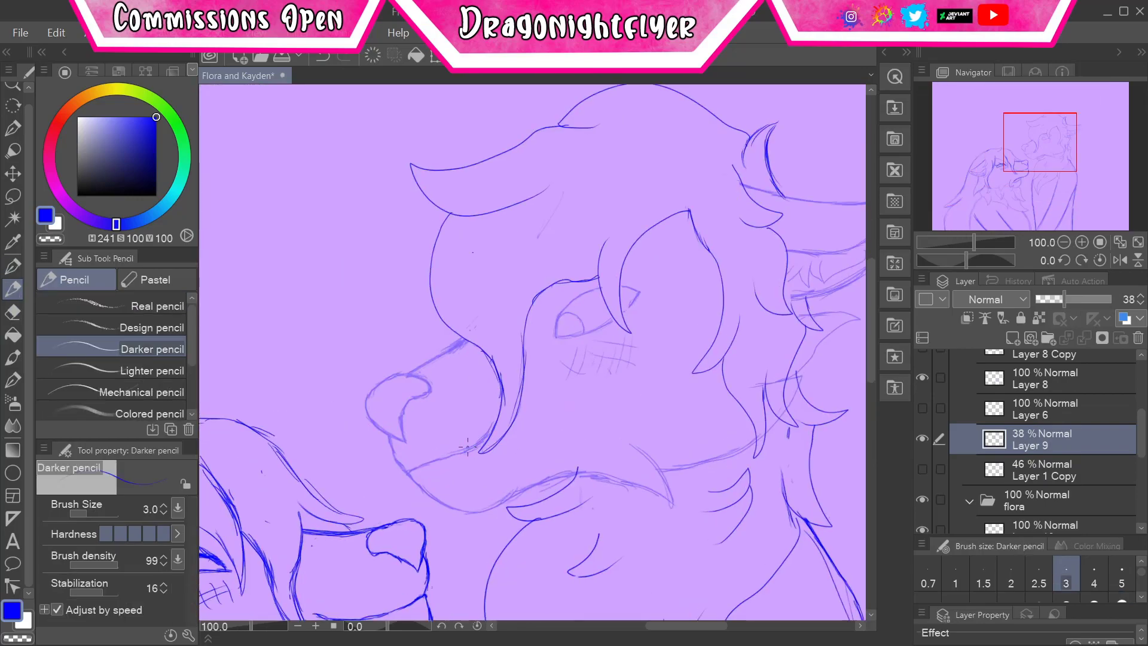
scroll(467, 446, "down", 4)
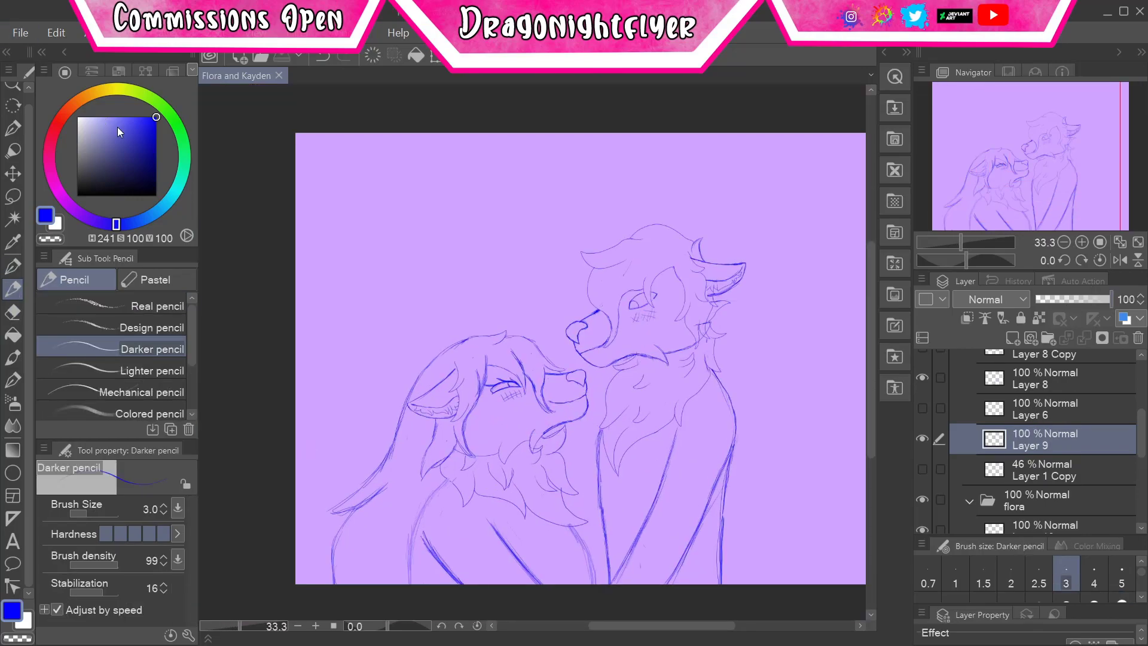
key("e")
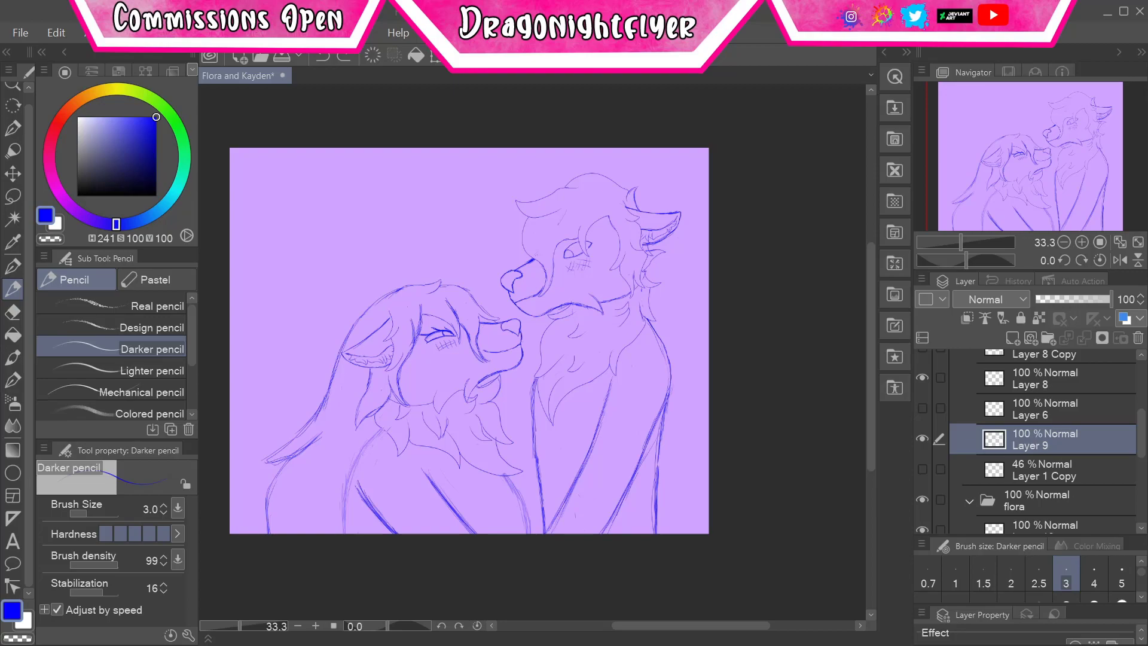
- Lasso Kayden's neck and chest fur and scale it to about 103% on Layer 10
scroll(468, 340, "down", 3)
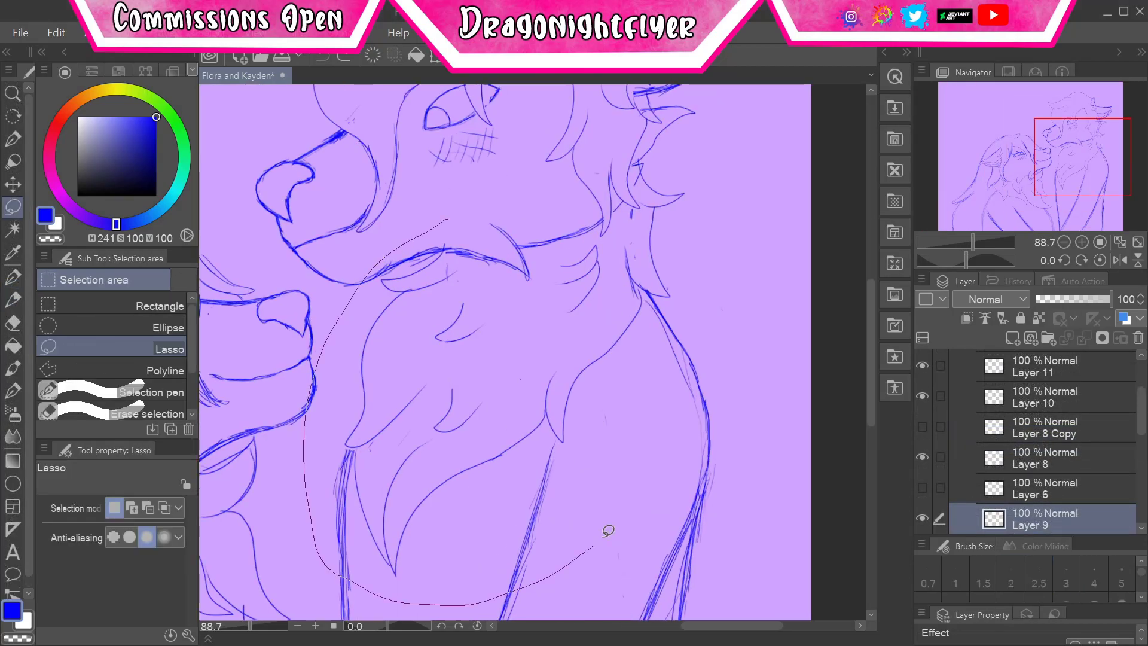
key("ctrl+t")
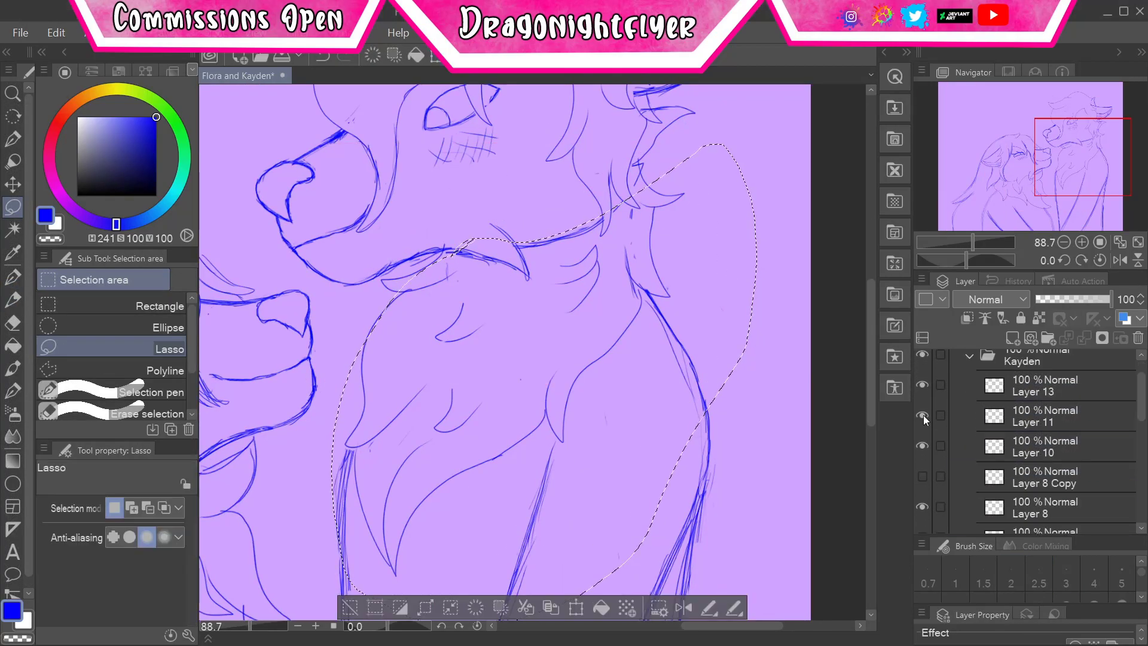
left_click(1047, 447)
key("ctrl+t")
scroll(538, 347, "down", 3)
scroll(598, 269, "up", 3)
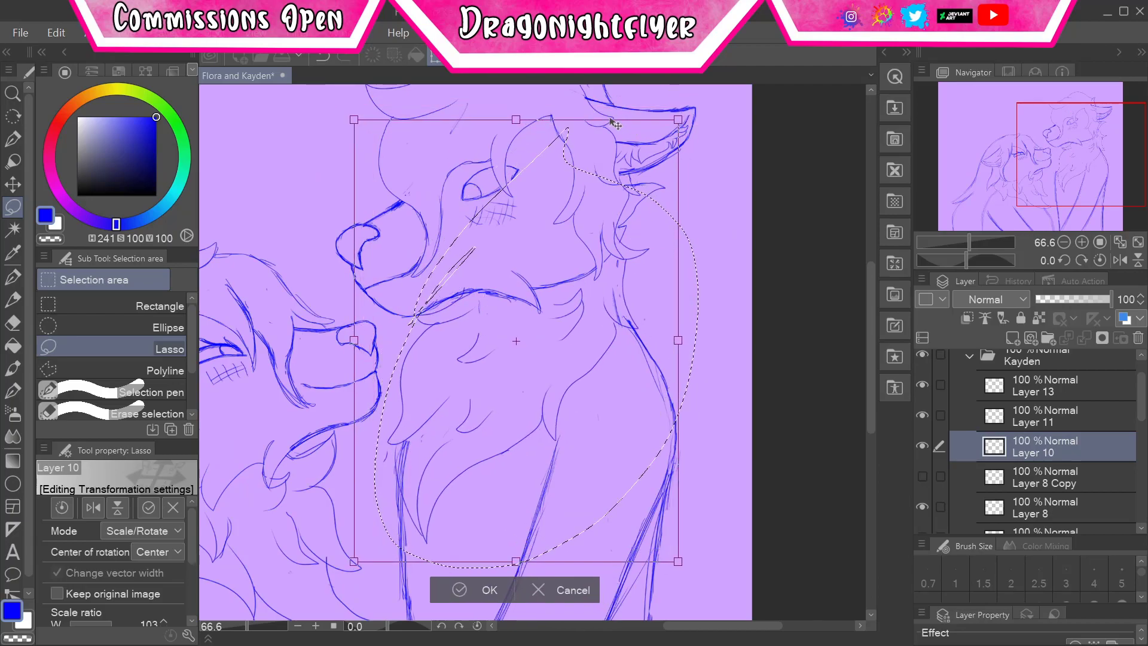
key("Return")
- Add a new pencil layer directly above Layer 9 and merge it down into Layer 9
key("e")
scroll(478, 347, "down", 1)
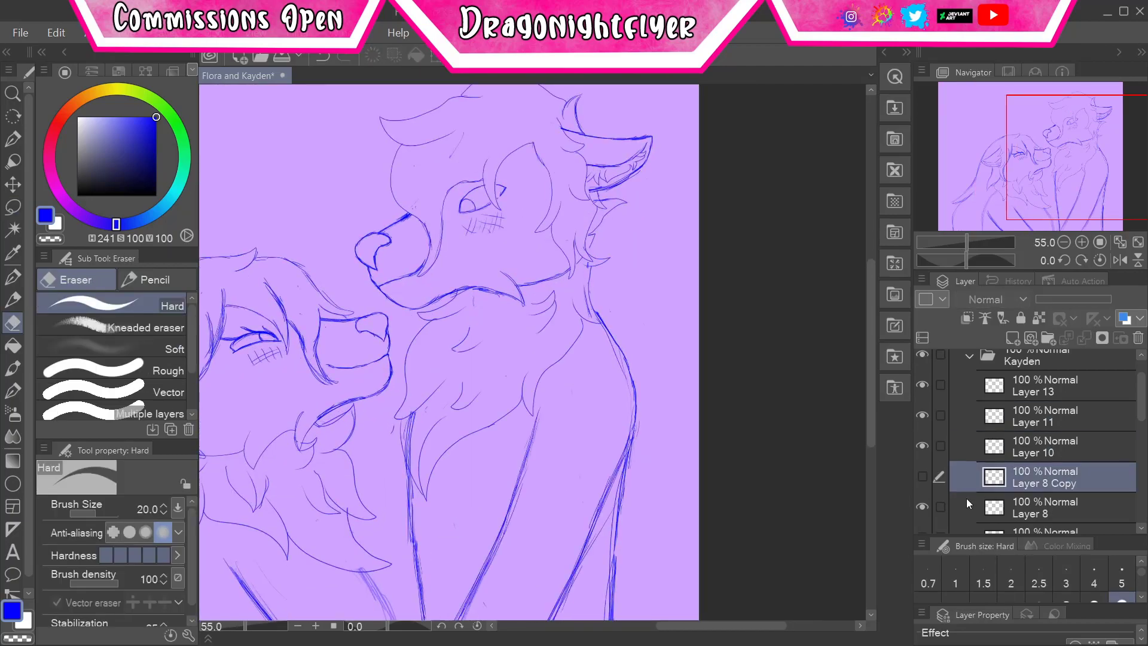
left_click(966, 502)
left_click(13, 299)
scroll(431, 221, "up", 4)
scroll(1046, 431, "down", 5)
left_click(1046, 417)
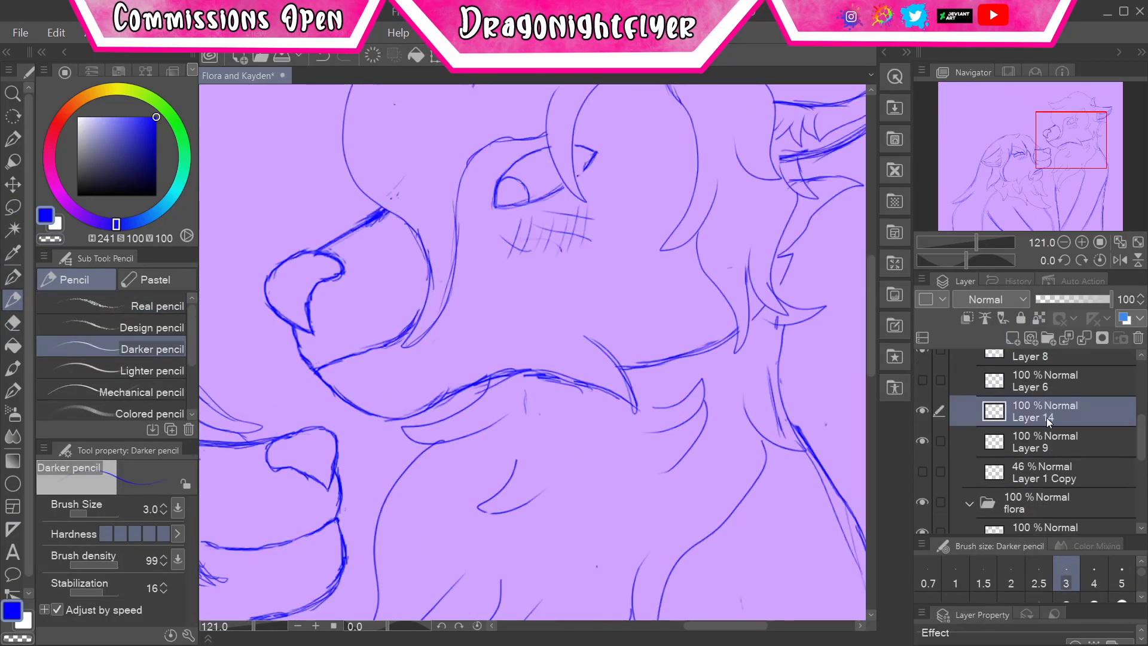
key("ctrl+e")
- Erase the front of Kayden's mouth and chin on Layer 9 and redraw the muzzle lines
key("e")
key("p")
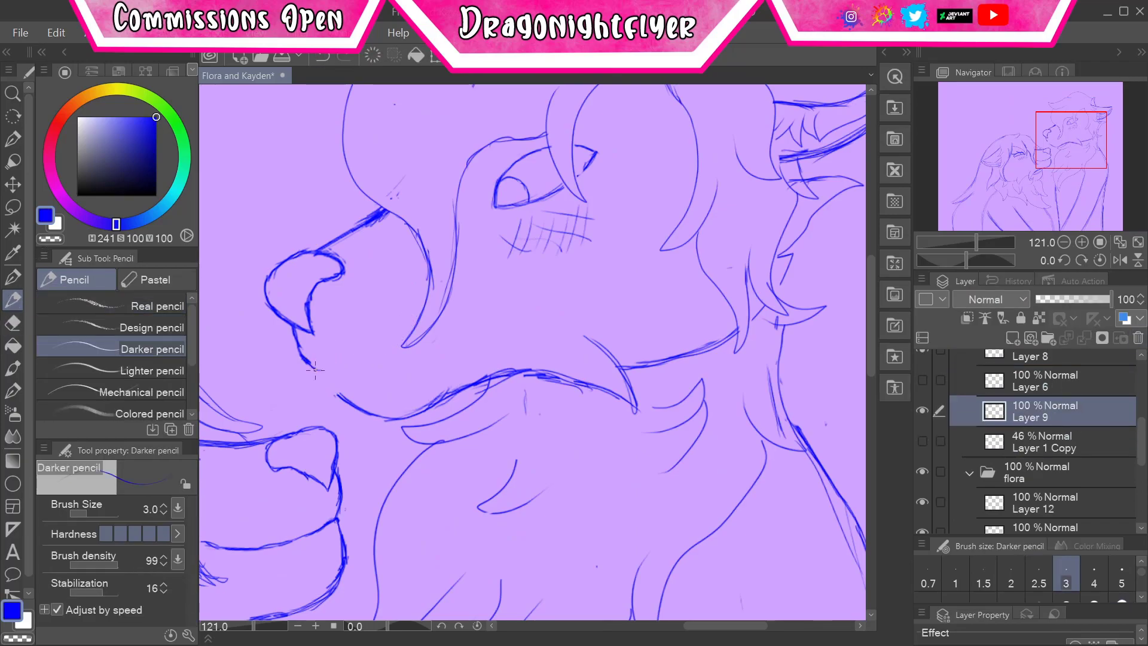
key("e")
key("p")
key("p")
key("p")
scroll(597, 299, "down", 2)
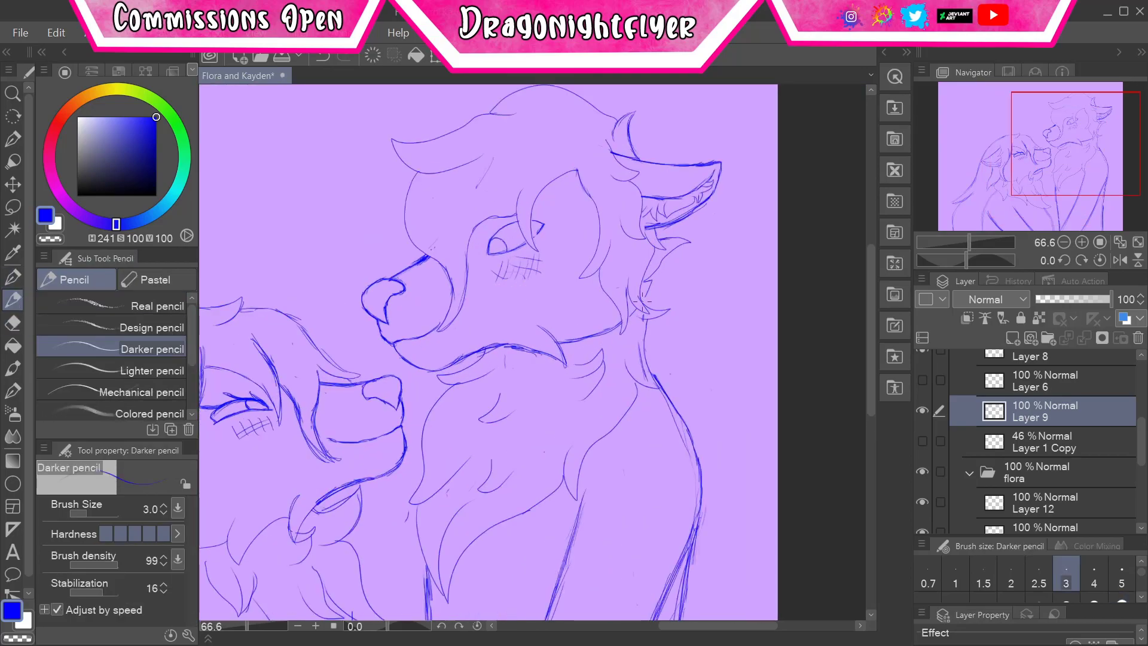
- Try reworking Kayden's body on a new layer above Layer 8 at 27% opacity, and undo the changes
scroll(598, 299, "down", 3)
scroll(1053, 418, "up", 2)
left_click(1072, 426)
left_click(1013, 338)
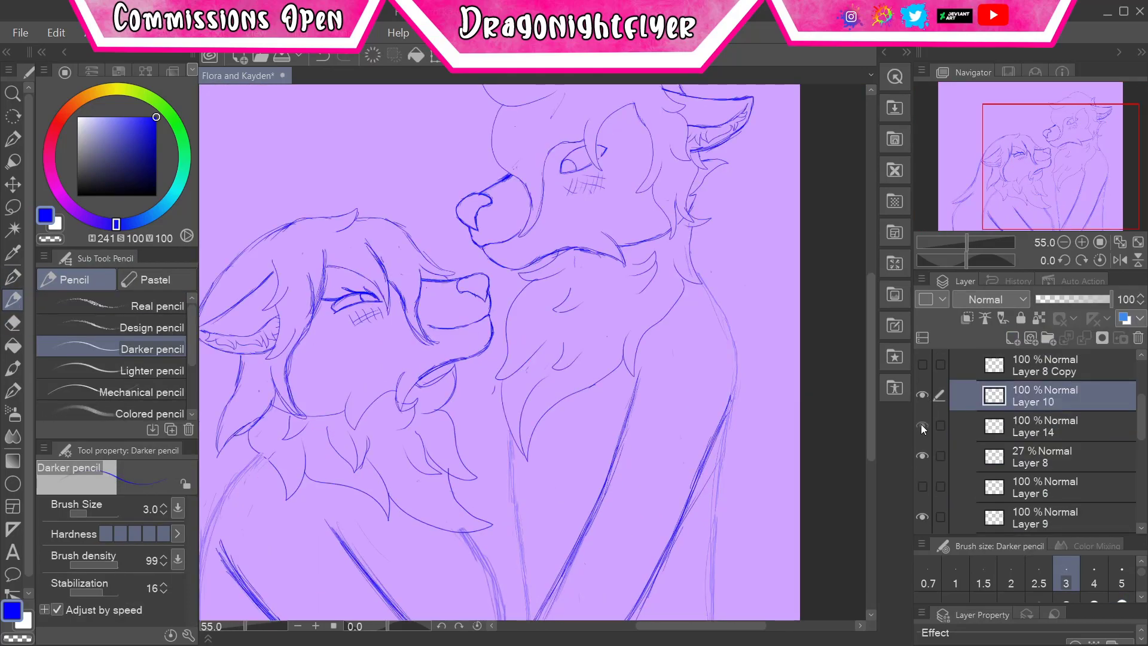
scroll(510, 529, "left", 5)
scroll(510, 529, "right", 5)
key("ctrl+z")
key("ctrl+z")
key("ctrl+z")
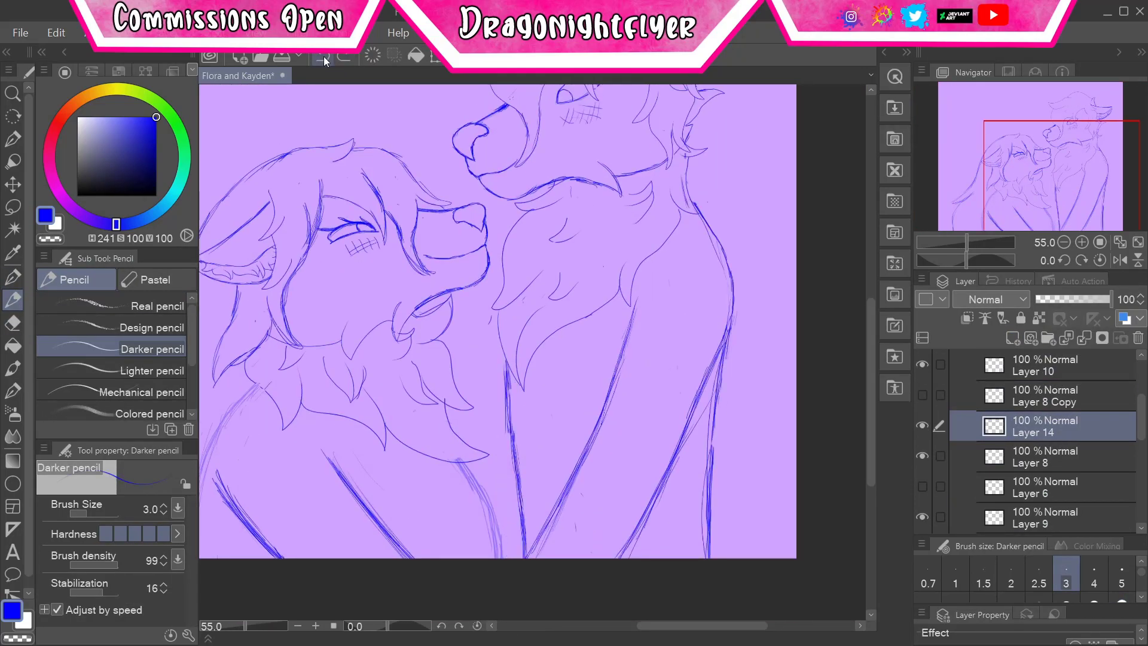
- Tidy the Kayden folder by merging Layer 13 into Layer 11 and removing Layer 14 and Layer 6
scroll(510, 418, "down", 1)
scroll(532, 389, "left", 3)
scroll(1028, 442, "up", 2)
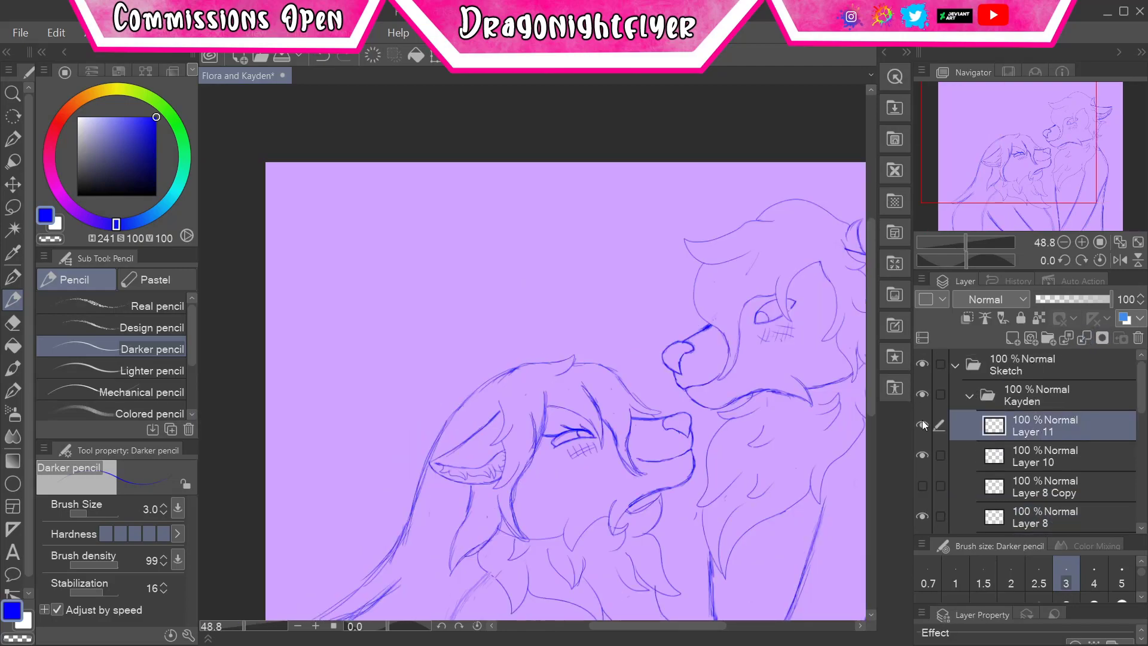
left_click(1028, 471)
scroll(1027, 471, "down", 2)
scroll(1064, 406, "up", 3)
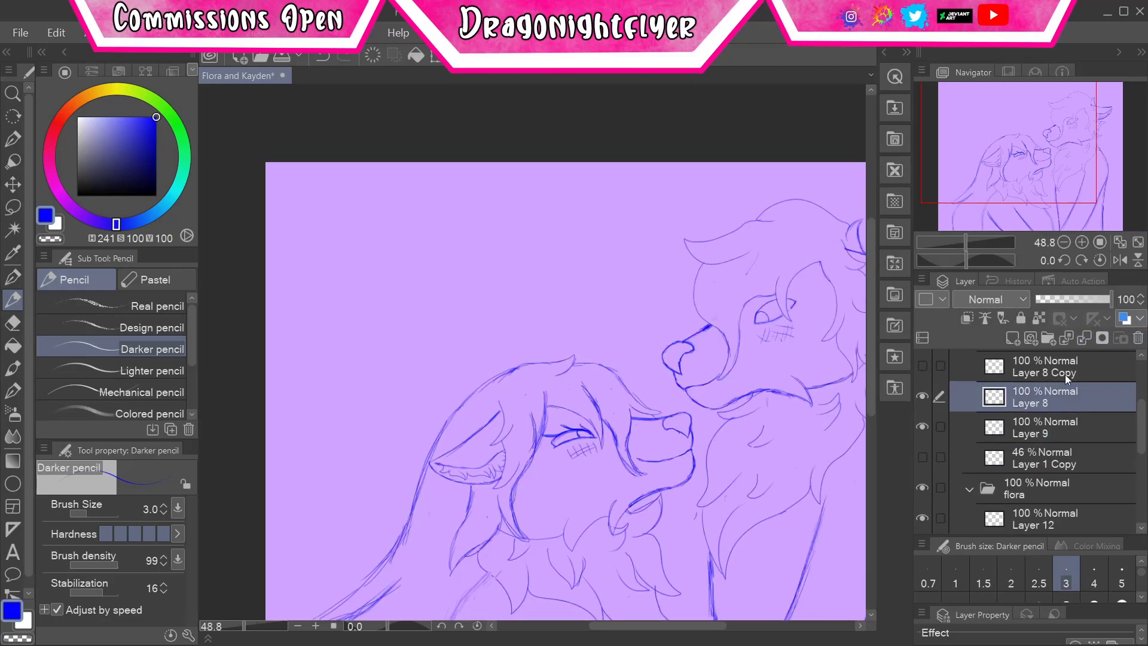
left_click(1052, 421)
scroll(776, 517, "down", 5)
scroll(776, 516, "up", 5)
scroll(1065, 443, "down", 1)
- Collapse the Kayden folder, merge flora's Layer 12 into Layer 3 and set Layer 4's opacity to 100%
left_click(969, 360)
left_click(1038, 456)
left_click_drag(1038, 457, 1038, 415)
left_click_drag(869, 426, 869, 461)
left_click_drag(710, 625, 680, 625)
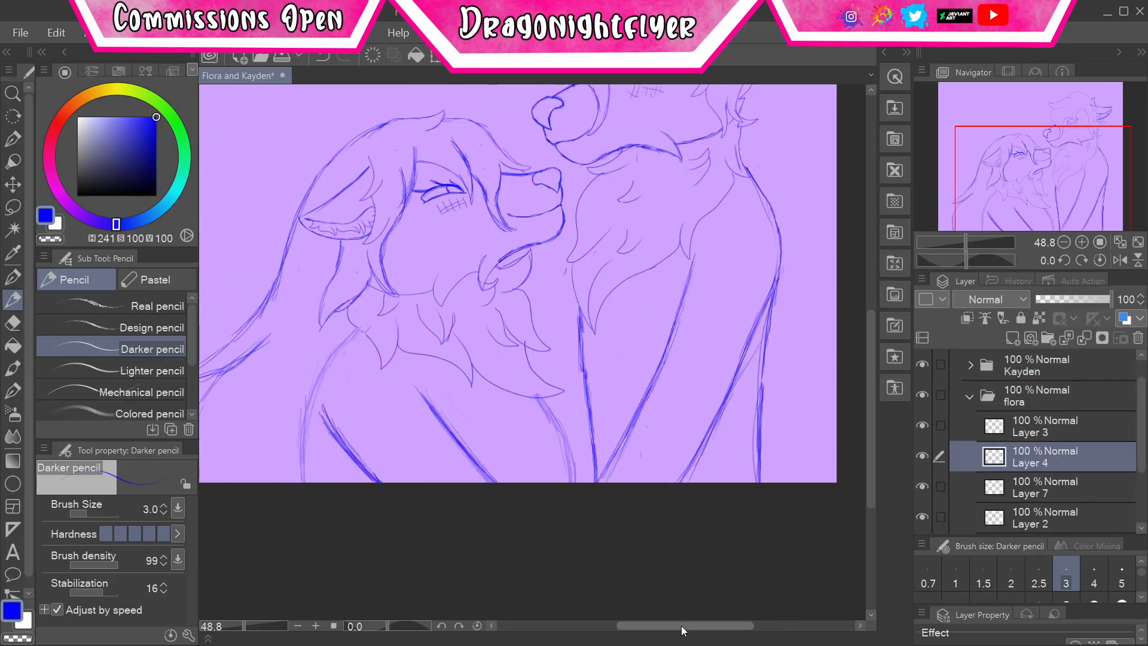
- Add a folder named Background below the Sketch folder with a new layer inside, and ready a white Rectangle figure
left_click(1010, 449)
left_click(969, 396)
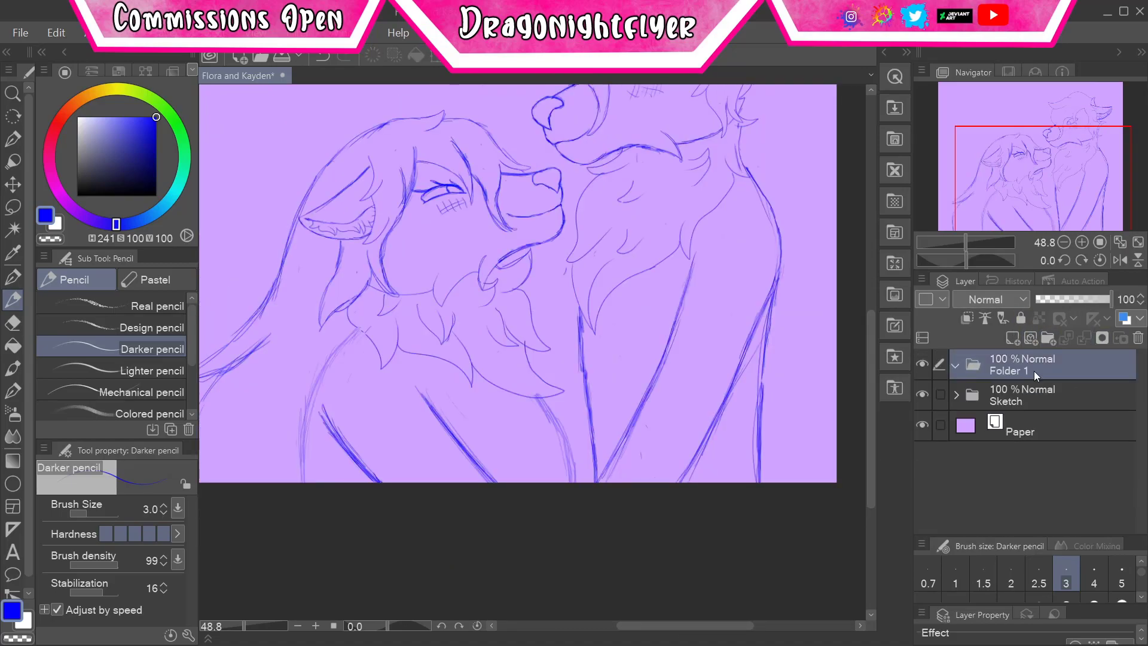
left_click(969, 347)
key("ctrl+shift+n")
key("ctrl+minus")
key("u")
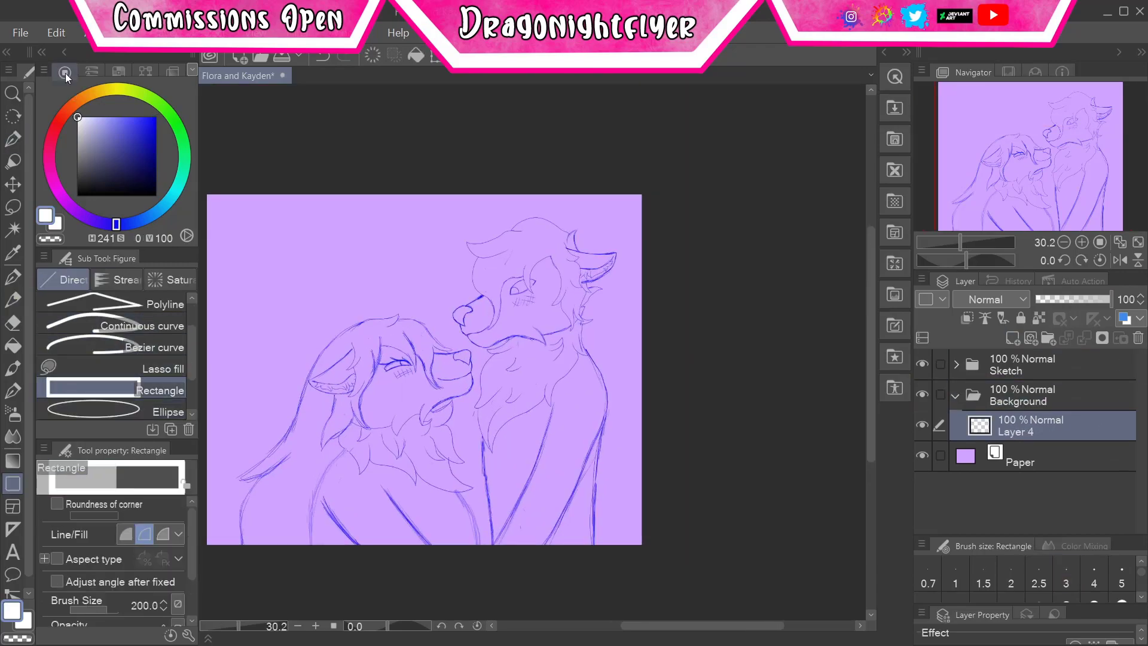
- Frame the canvas with a white rectangle border at brush size 200 and add the sky gradient 空 43 behind it
mouse_move(647, 551)
left_mouse_down()
mouse_move(223, 262)
mouse_move(203, 190)
left_mouse_up()
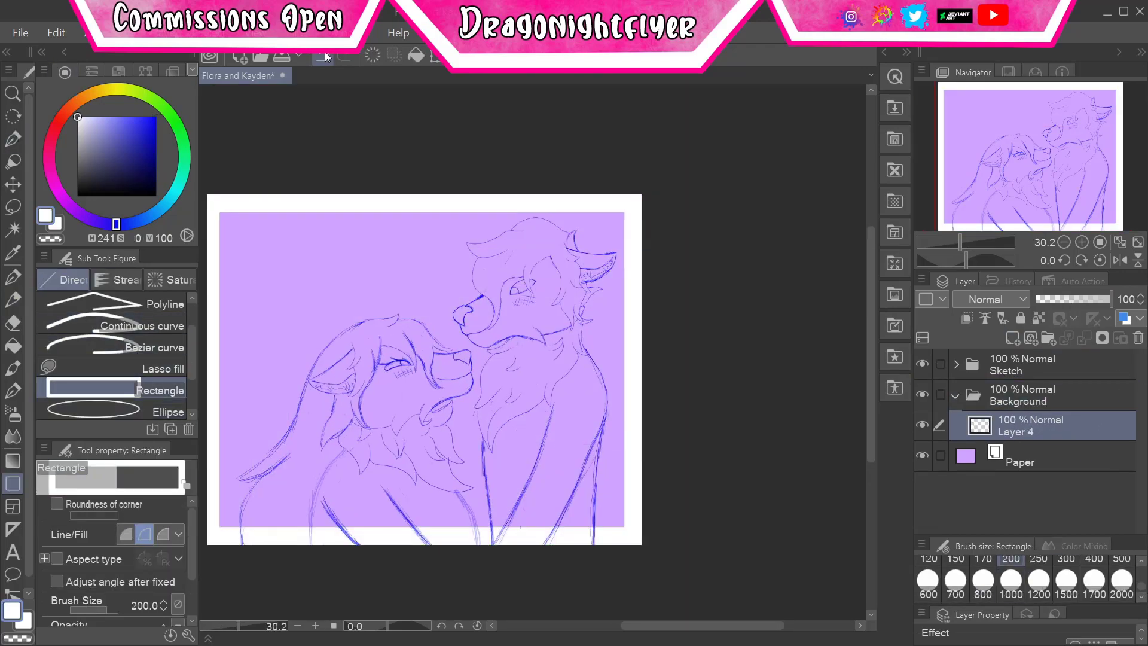
key("ctrl+shift+n")
key("g")
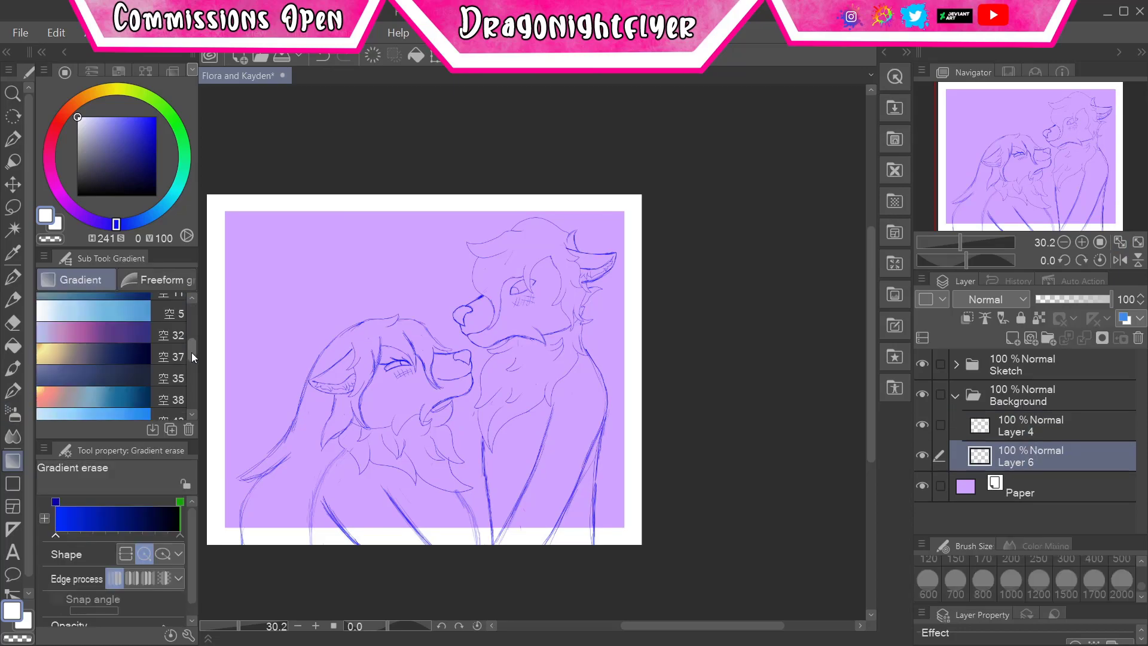
left_click(170, 354)
left_click_drag(419, 538, 419, 116)
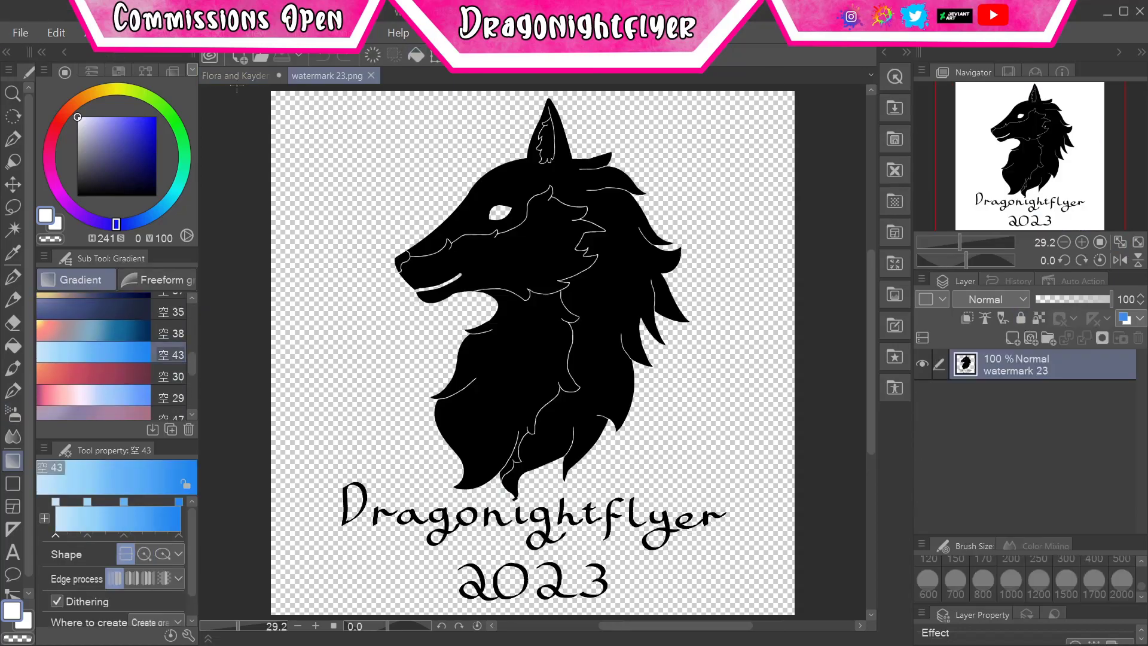
left_click(238, 75)
- Try the Sakura Petal brush at size 500 on a new layer above the sky gradient, and undo it
key("ctrl+shift+n")
left_click(13, 390)
scroll(193, 376, "down", 10)
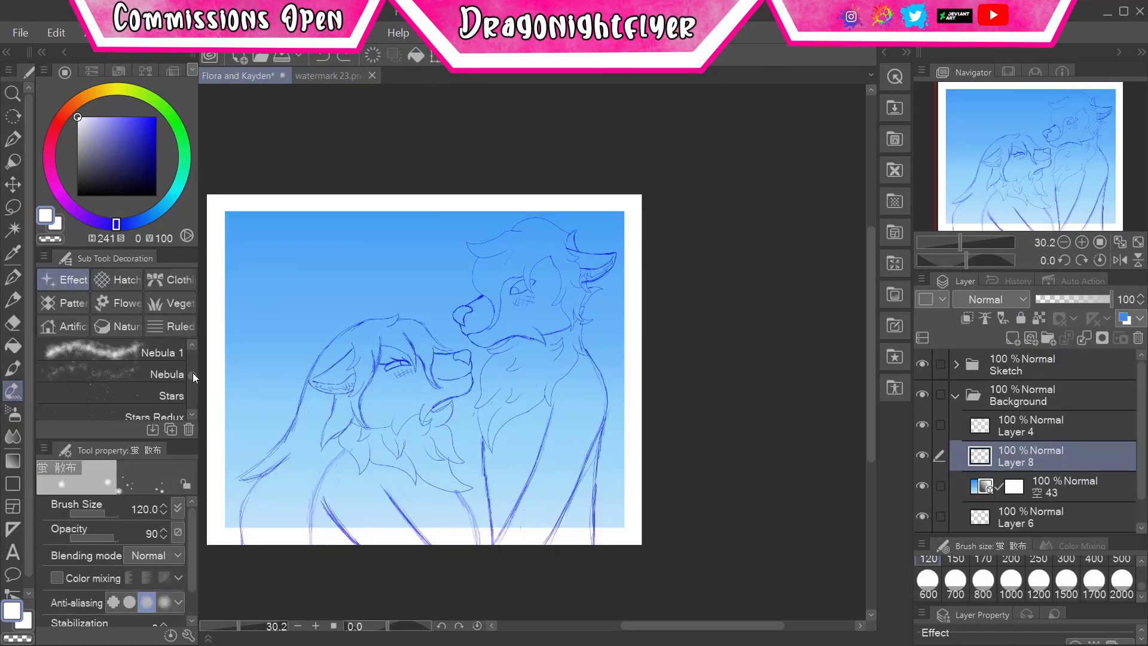
left_click(153, 403)
left_click_drag(419, 359, 705, 418)
key("ctrl+z")
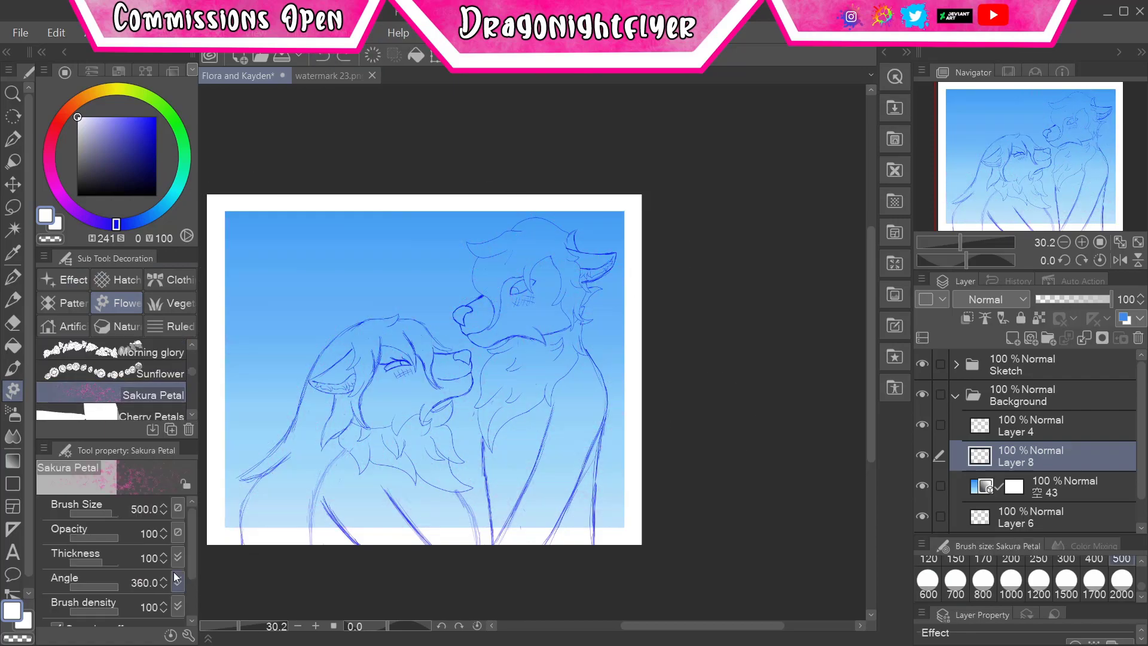
scroll(185, 566, "down", 3)
scroll(163, 546, "up", 3)
key("ctrl+z")
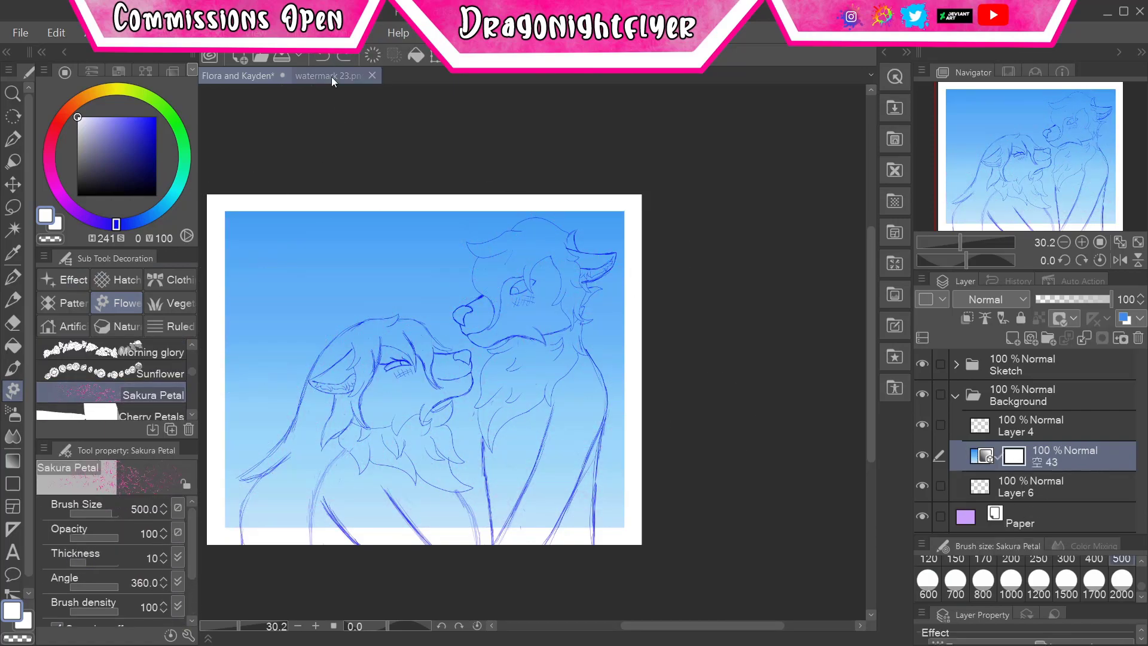
- Add a new layer above the sky gradient and pick a bright red for the pattern decoration brushes
left_click(1012, 339)
left_click(65, 303)
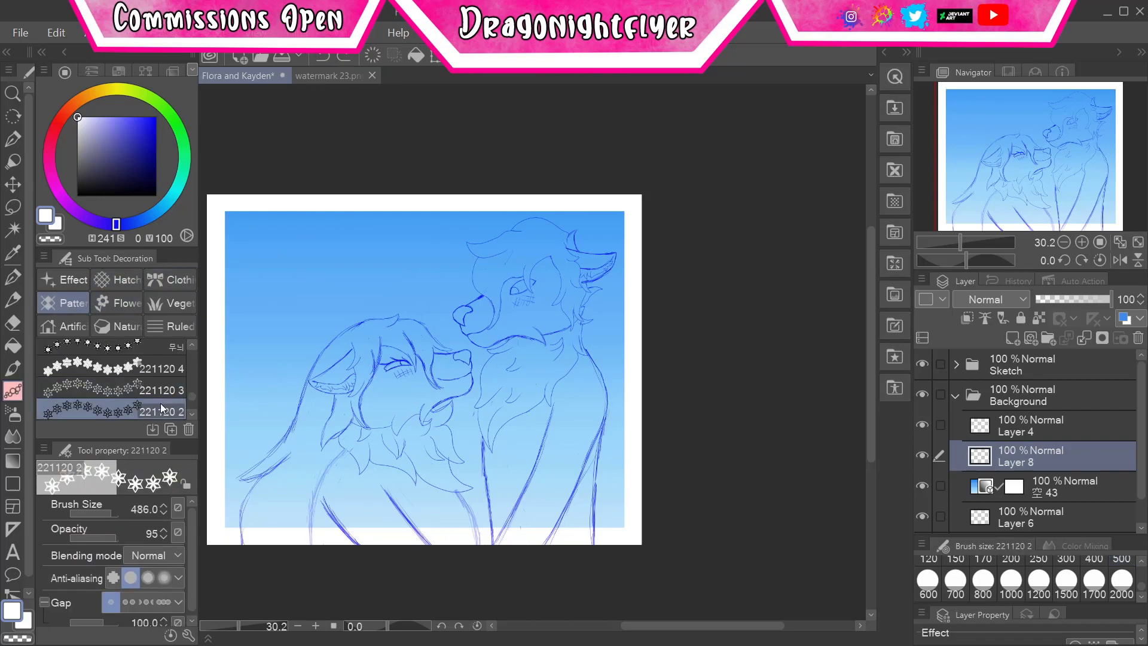
left_click(156, 118)
left_click(60, 114)
scroll(188, 393, "up", 2)
scroll(188, 393, "down", 3)
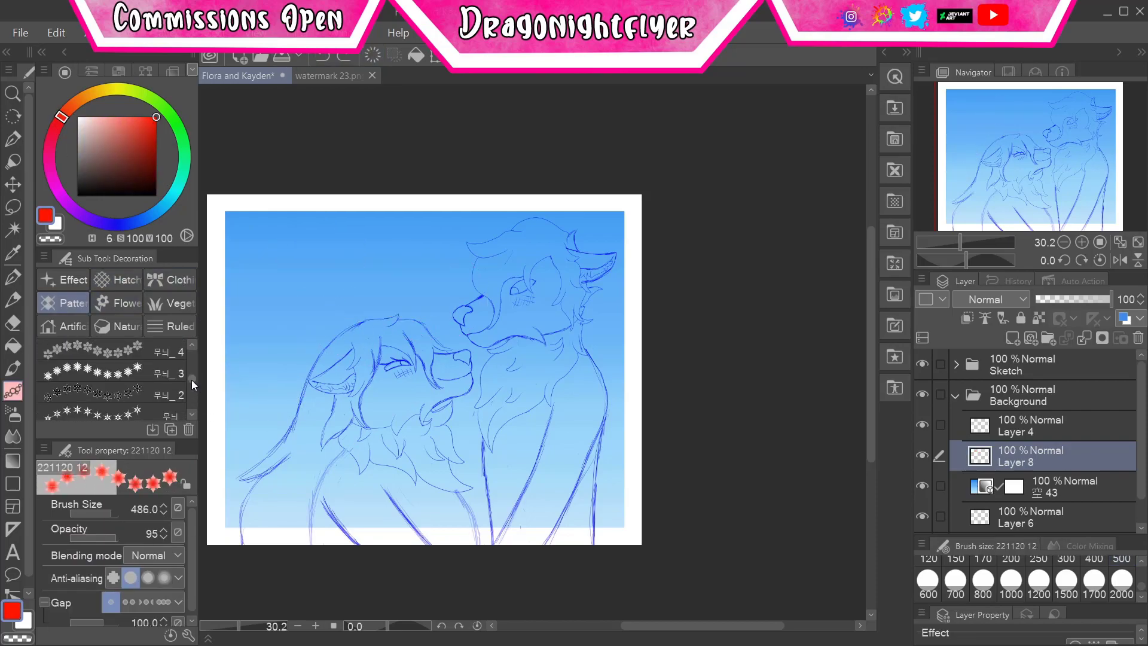
- Try a diagonal stroke of red hearts across the sky with the Heart pattern brush, and undo it
left_click(189, 346)
scroll(189, 371, "up", 2)
mouse_move(239, 502)
left_mouse_down()
mouse_move(320, 218)
mouse_move(550, 233)
left_mouse_up()
key("ctrl+z")
key("ctrl+z")
key("ctrl+y")
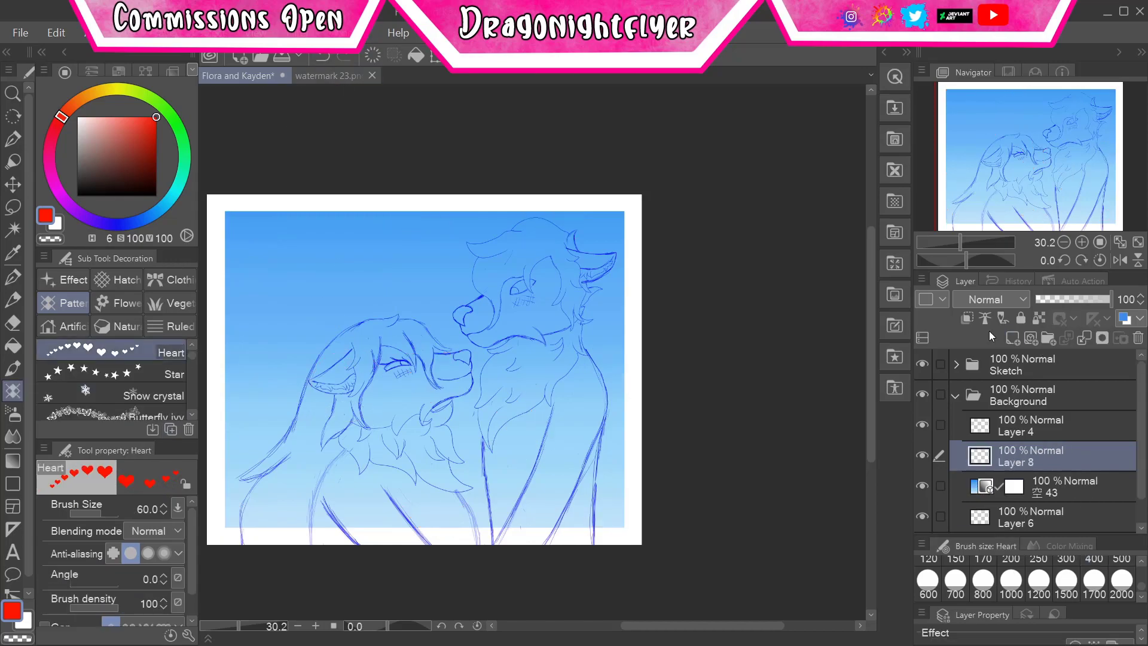
- Try the Glitter red effect brush across the sky at sizes 200 and 500, and undo the strokes
left_click(63, 279)
scroll(173, 383, "down", 3)
left_click(167, 408)
scroll(174, 395, "up", 2)
scroll(173, 393, "down", 2)
left_click(160, 382)
left_click_drag(242, 359, 279, 430)
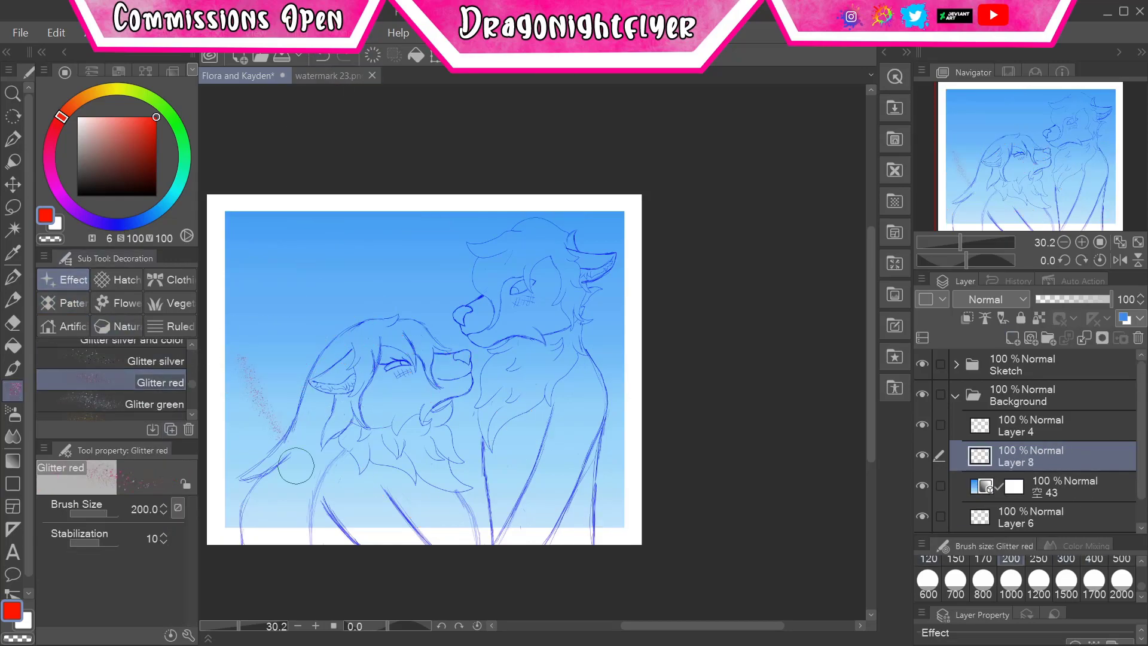
left_click_drag(211, 382, 598, 269)
key("ctrl+z")
scroll(192, 376, "down", 5)
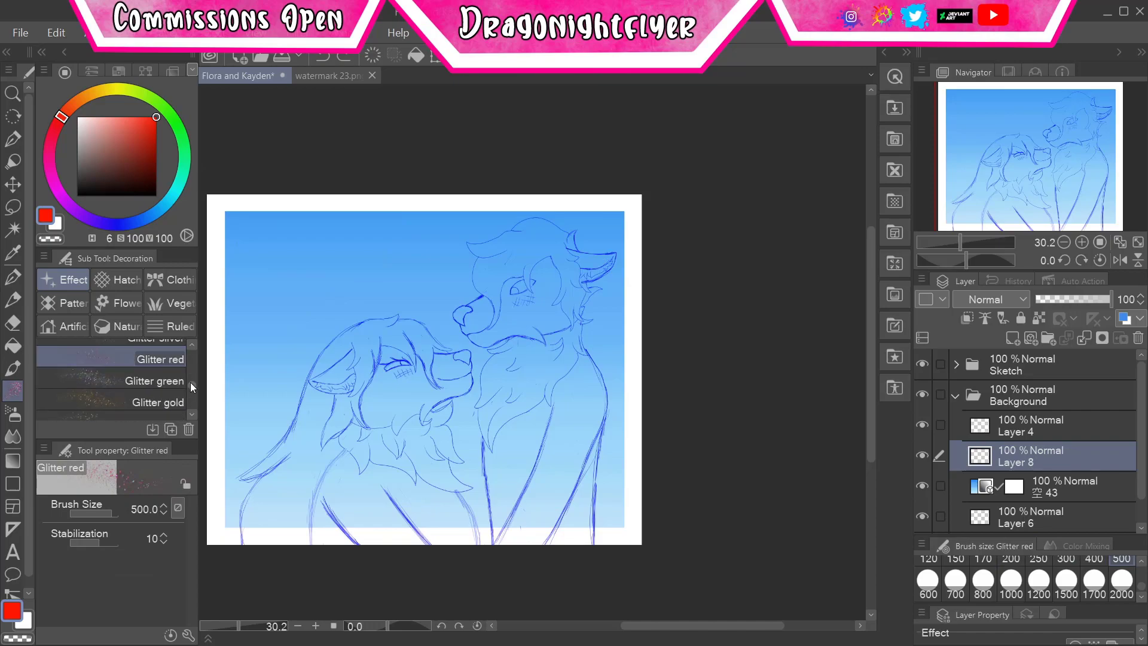
left_click(187, 400)
left_click(170, 279)
scroll(173, 382, "down", 2)
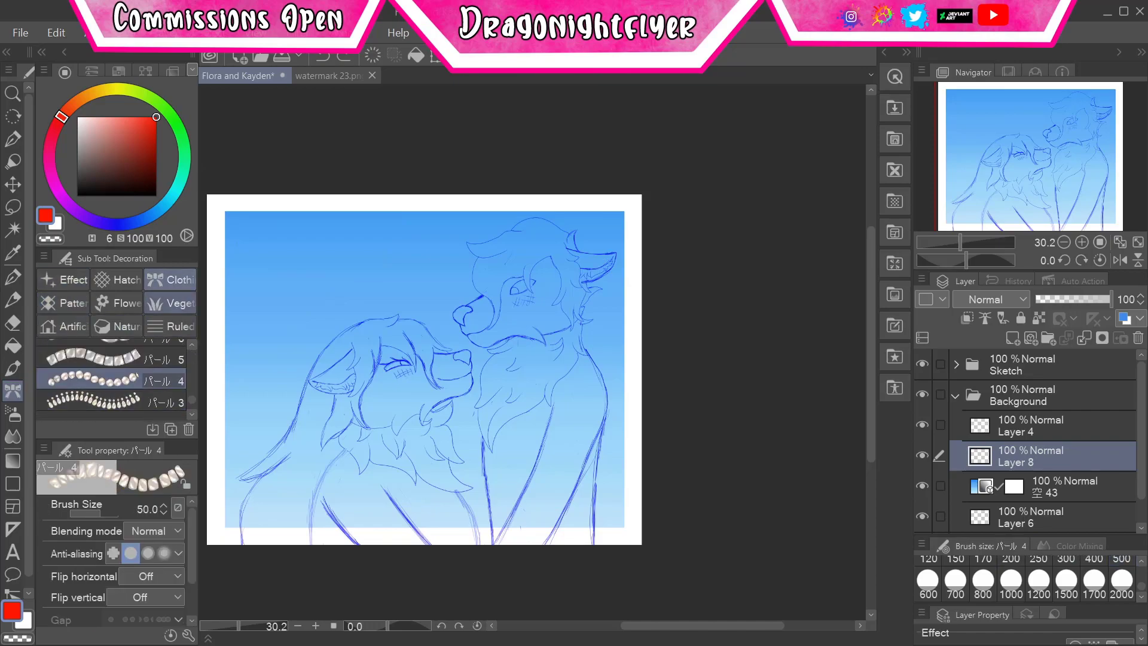
left_click(89, 380)
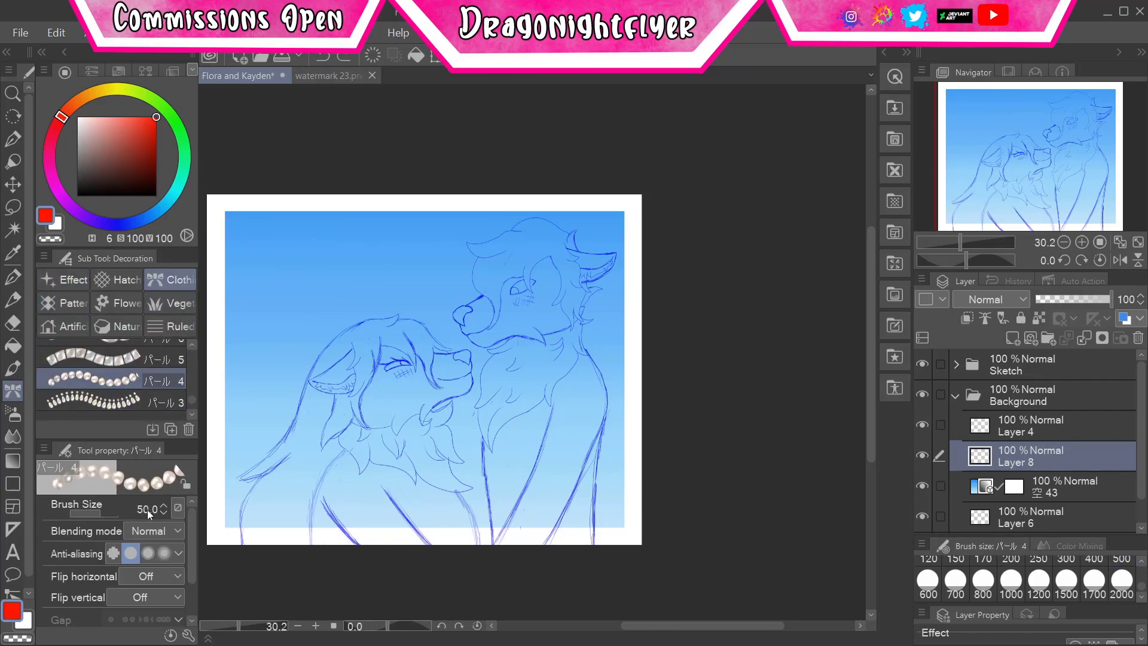
- Try scattering red stars over the sky with the Stars brush at size 400 and particle size 1000, and undo them
left_click(64, 279)
left_click(120, 352)
left_click_drag(275, 281, 395, 154)
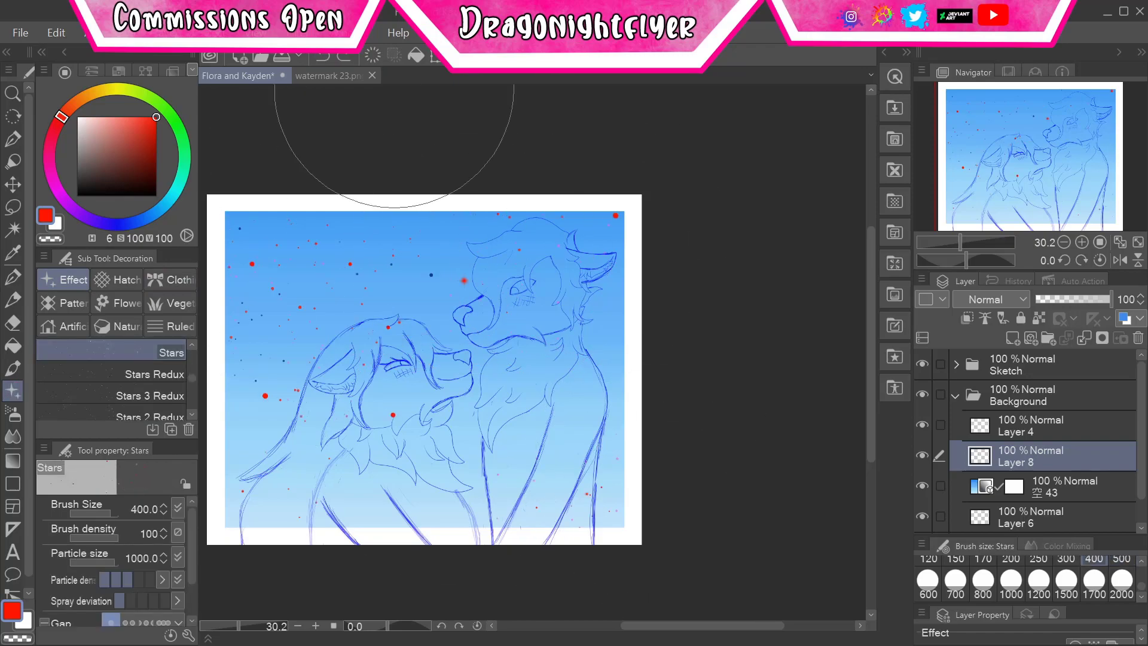
left_click(323, 56)
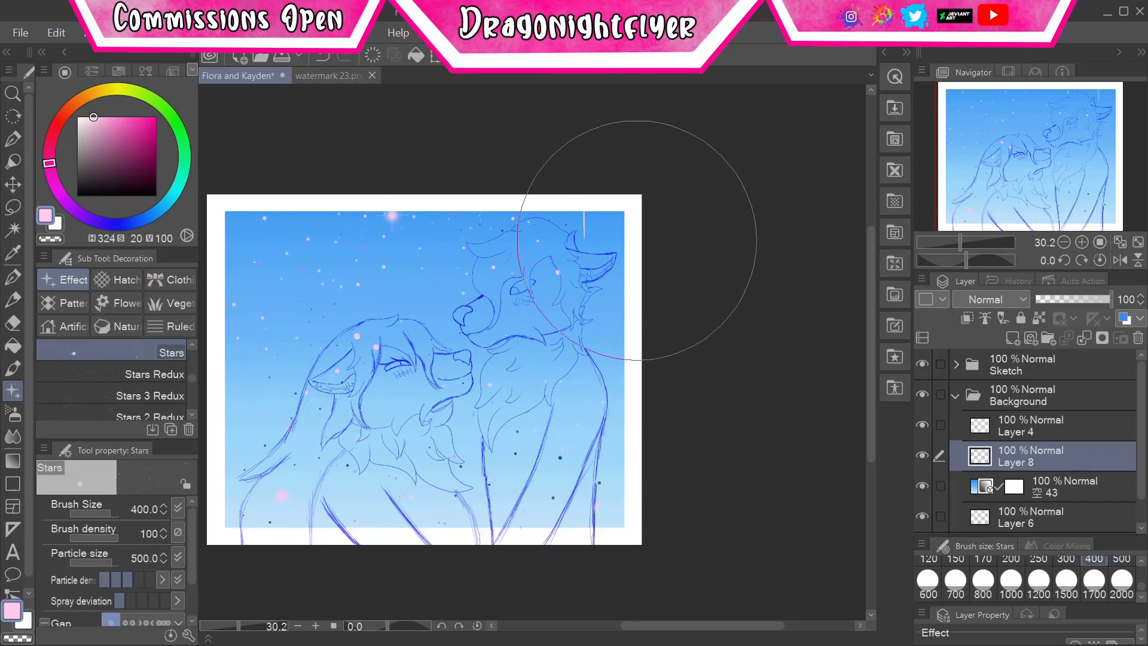
- Scatter pale pink and light red stars across the sky with the Stars brush at particle size 500
left_click_drag(637, 241, 461, 315)
left_click(54, 128)
left_click(156, 118)
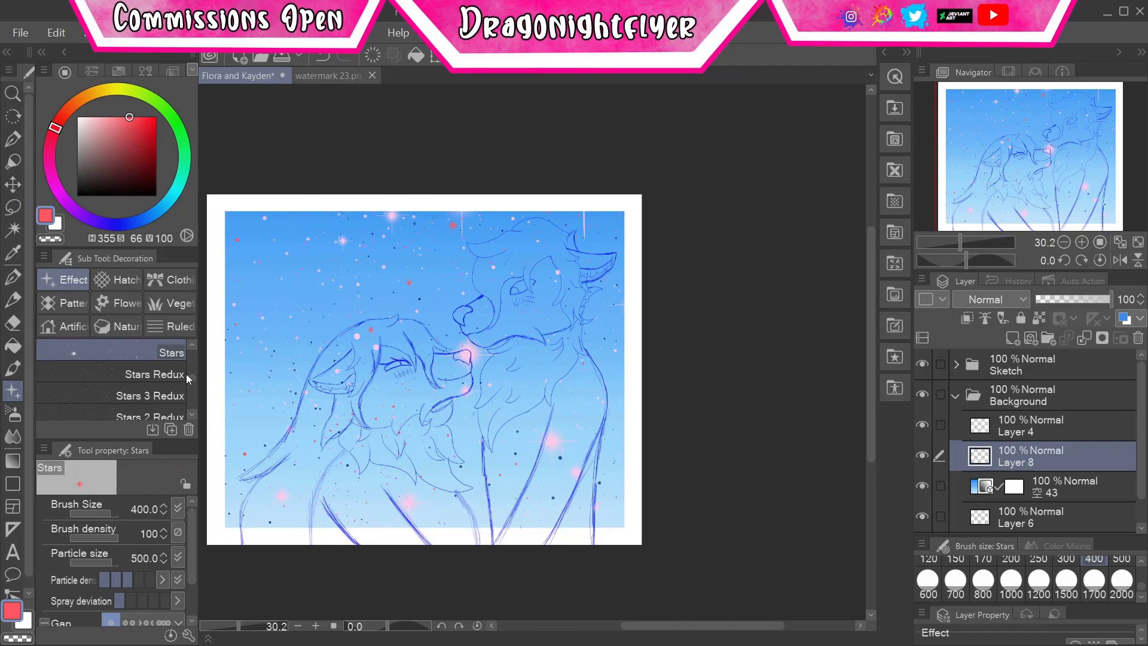
- Try the Stars 2 Redux brush in pink over the sky, and undo the strokes
left_click(149, 415)
left_click(50, 149)
left_click_drag(419, 359, 204, 625)
key("ctrl+z")
key("ctrl+z")
key("ctrl+z")
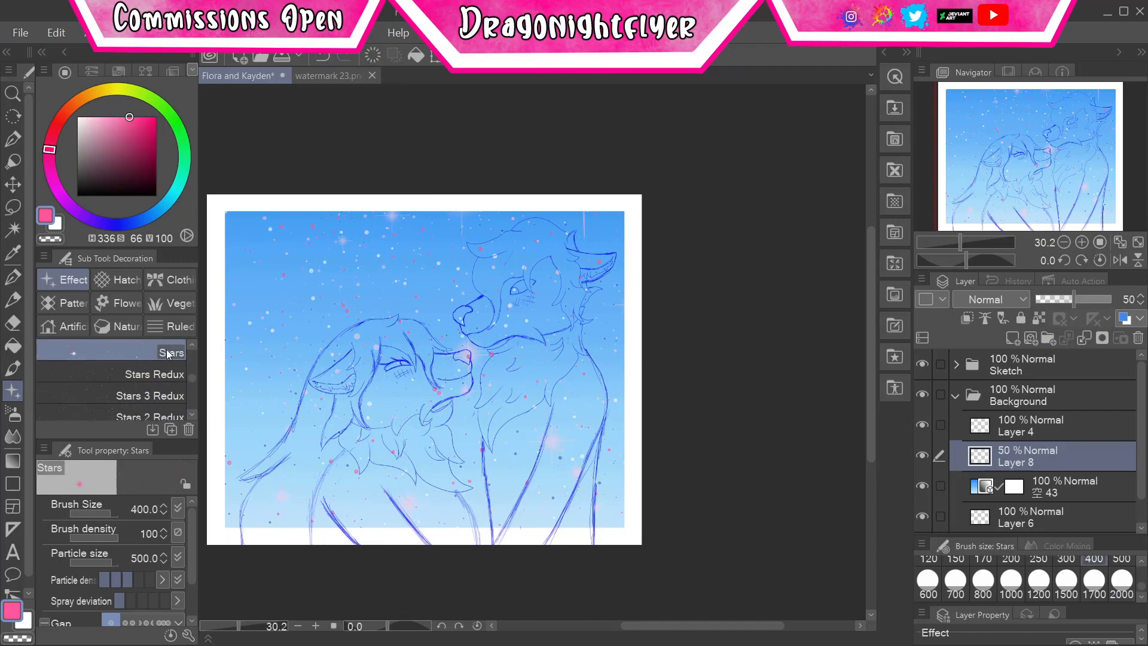
- Add more pink and white stars across the sky on Layer 8 with the Stars brush at size 400
left_click_drag(311, 287, 257, 311)
left_click(78, 117)
mouse_move(334, 359)
left_mouse_down()
mouse_move(442, 281)
mouse_move(562, 251)
mouse_move(251, 311)
left_mouse_up()
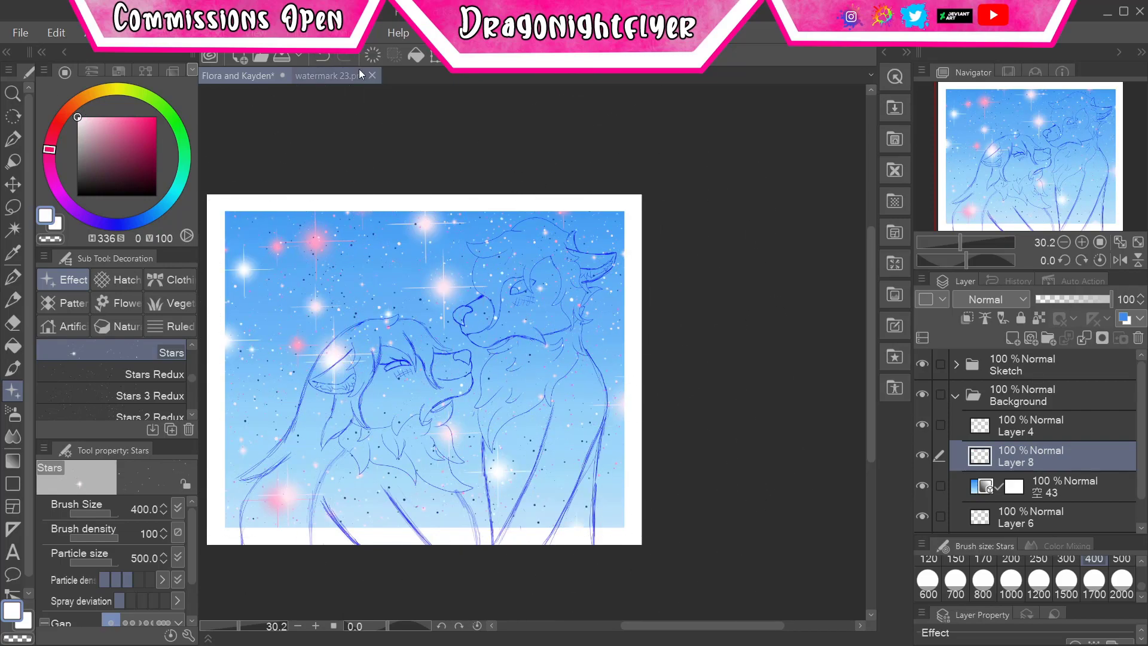
- Scatter pink cherry petals across the whole sky on a new layer above Layer 8
left_click_drag(1130, 299, 1132, 317)
left_click(138, 117)
left_click_drag(448, 251, 219, 360)
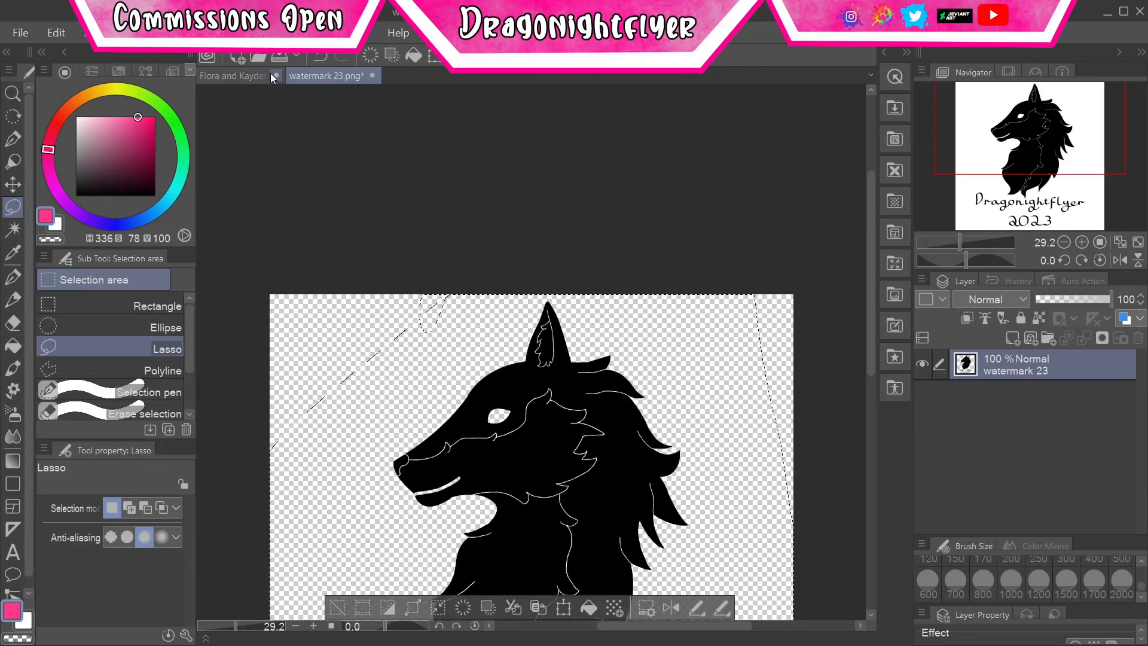
- Place a scaled-down white copy of the watermark in the artwork's lower-left corner at 50% layer opacity
key("ctrl+t")
key("Escape")
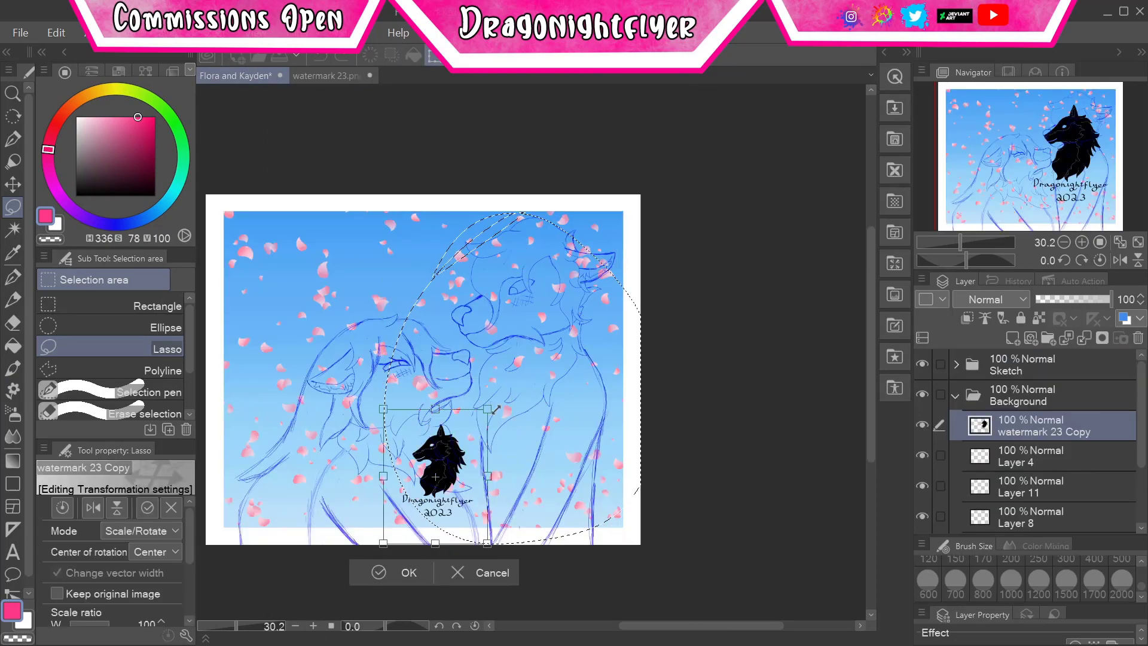
key("Return")
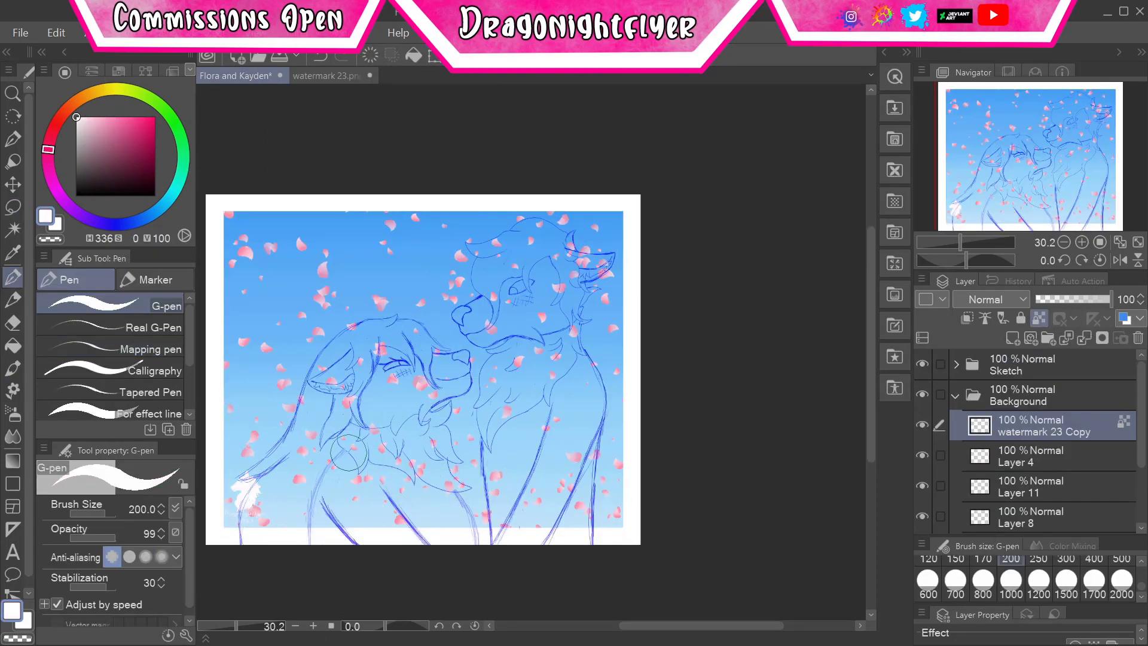
left_click_drag(1111, 299, 1074, 299)
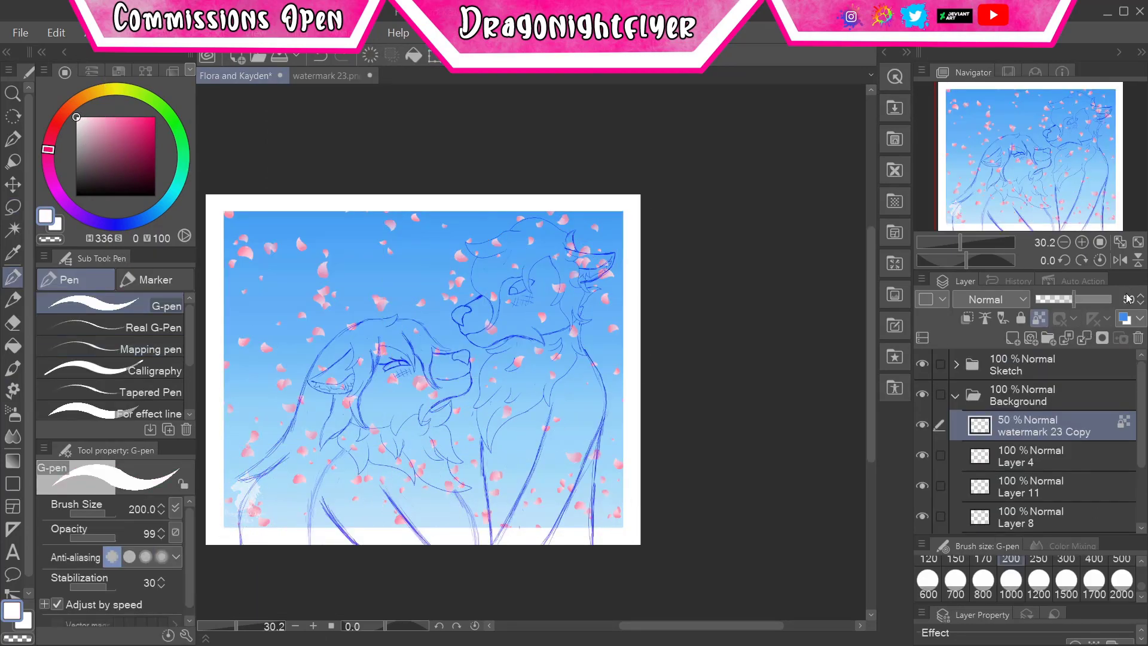
- Add the white text "I Love You..." in Segoe Script at size 180 in the artwork's upper-left corner
key("t")
left_click(289, 300)
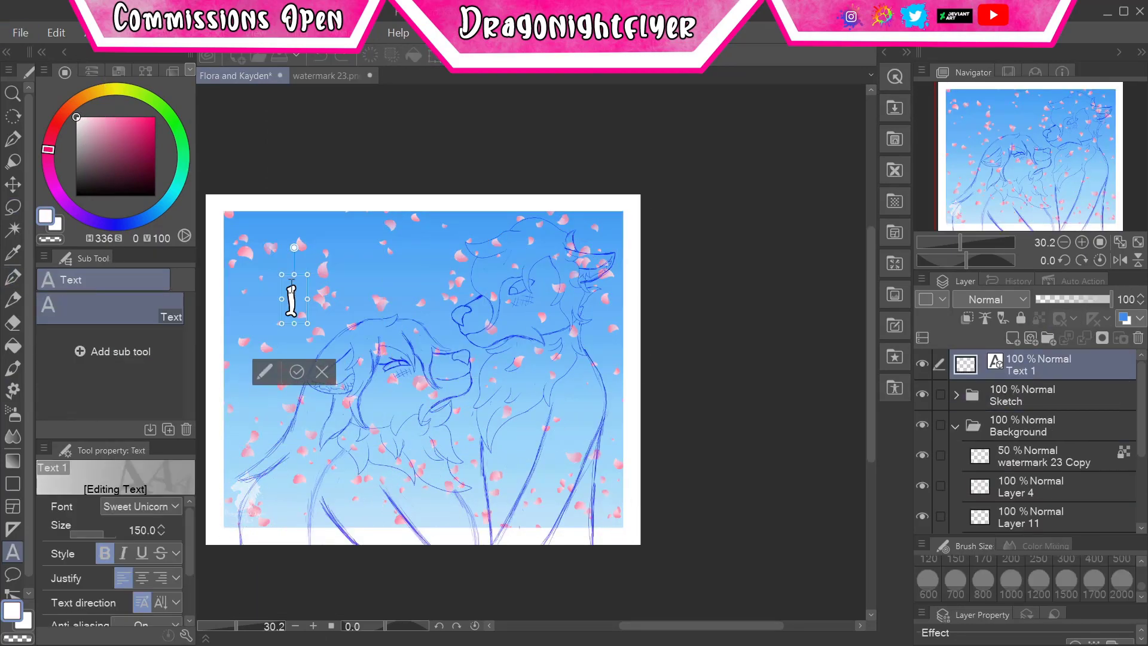
type("I Love You...")
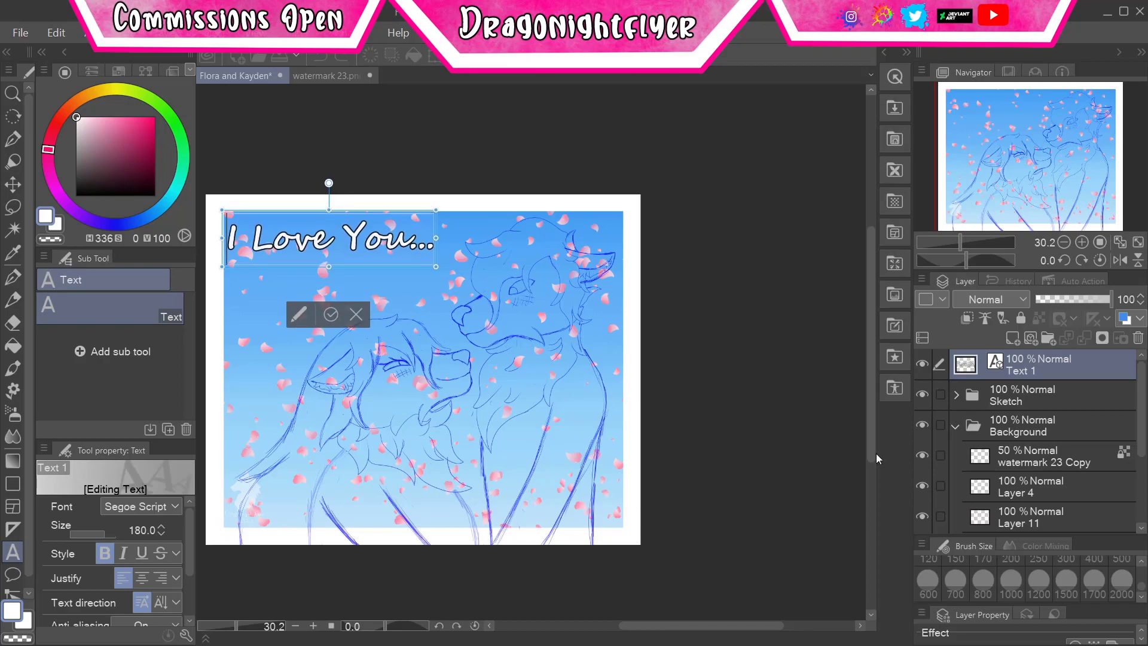
left_click(330, 315)
key("p")
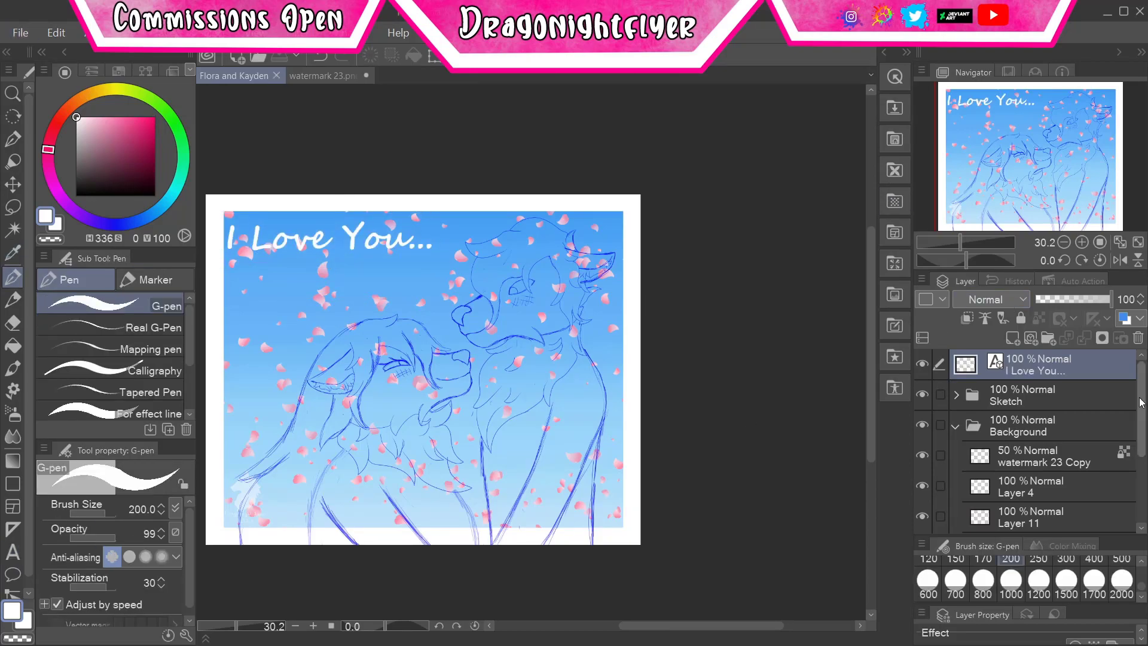
- Create a Drawing folder with Kayden and Flora subfolders and a Lineart layer in Flora, setting Sketch to 43% opacity and hiding Background
left_click(1048, 338)
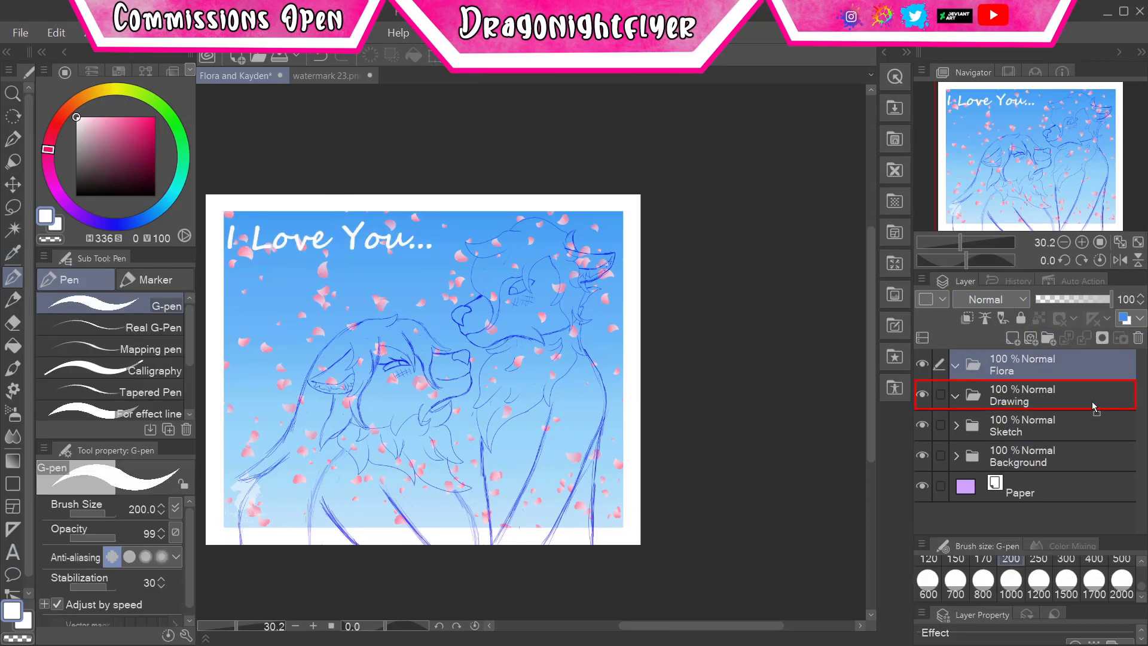
left_click_drag(1094, 406, 1093, 404)
left_click(998, 453)
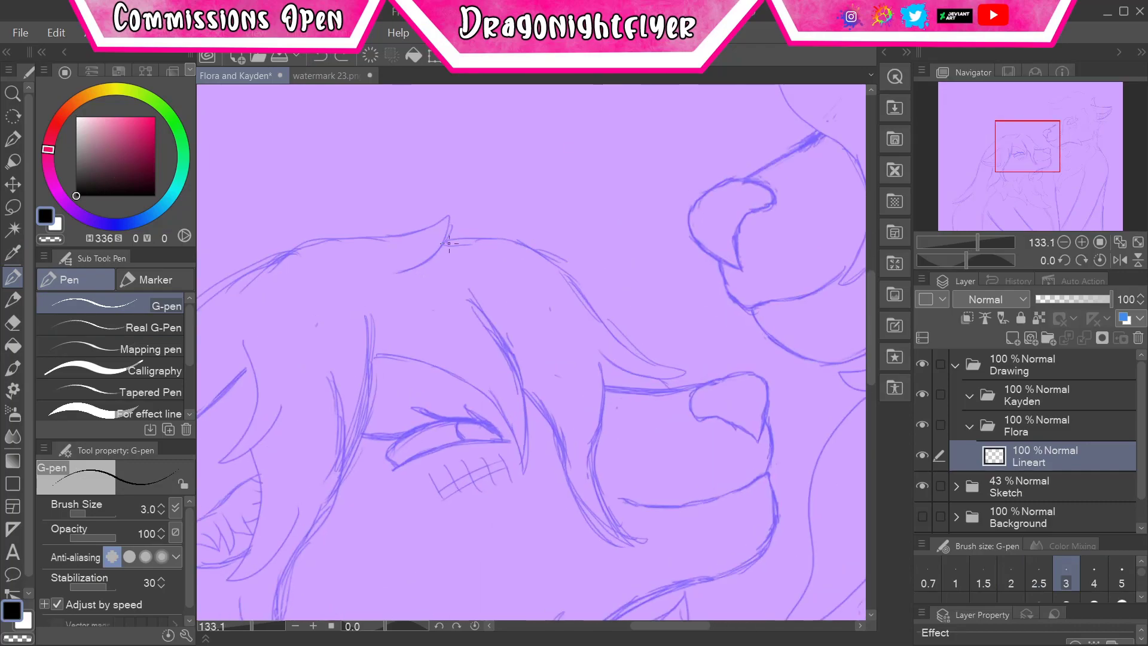
- Mirror the canvas view and ink Flora's forehead hair and bangs in black with the G-pen at size 3
key("ctrl+z")
key("h")
left_click_drag(610, 217, 664, 277)
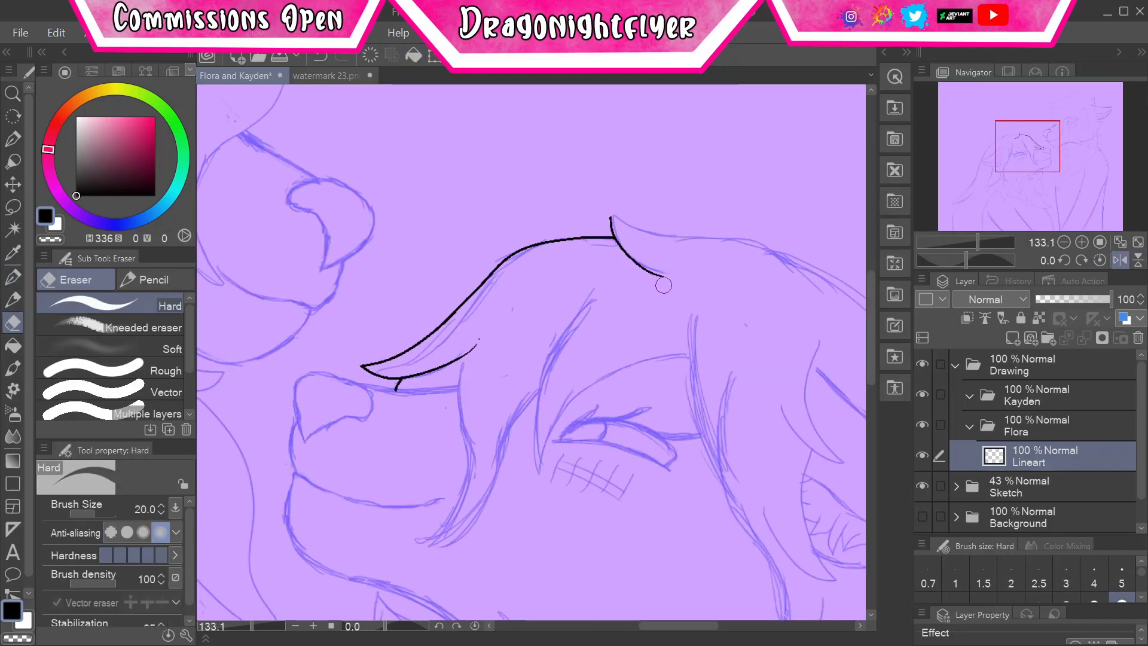
mouse_move(690, 352)
left_mouse_down()
mouse_move(673, 345)
mouse_move(541, 470)
left_mouse_up()
left_click_drag(573, 318, 541, 469)
scroll(532, 353, "down", 3)
scroll(433, 221, "up", 2)
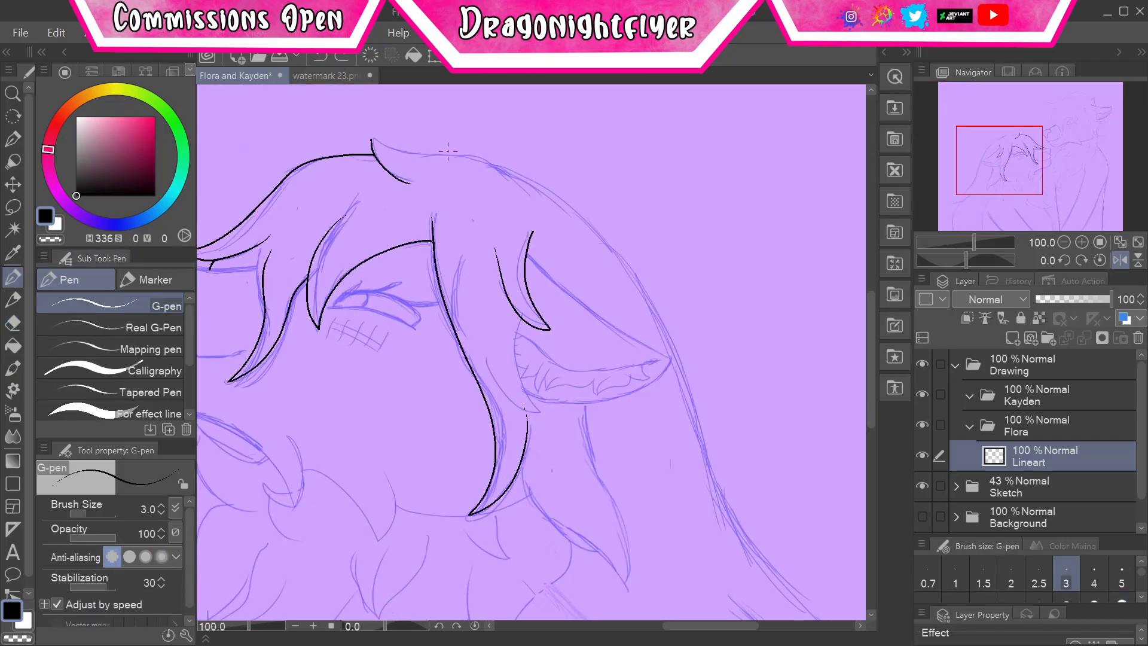
- Ink the hair strands beside Flora's ear and clean up the line ends with the Hard eraser at size 5
left_click_drag(524, 411, 530, 352)
key("e")
left_click(1123, 585)
scroll(546, 258, "down", 3)
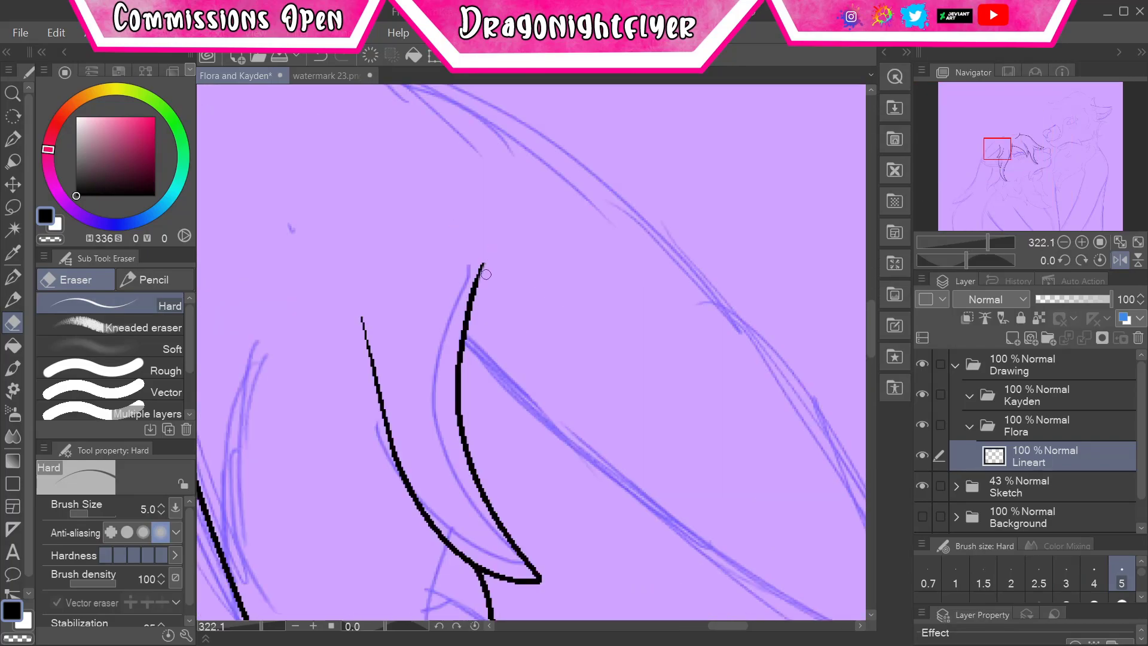
- Ink Flora's nose, muzzle, mouth and jaw with the G-pen at size 3
key("p")
scroll(406, 245, "up", 5)
mouse_move(475, 239)
left_mouse_down()
mouse_move(281, 239)
mouse_move(302, 314)
left_mouse_up()
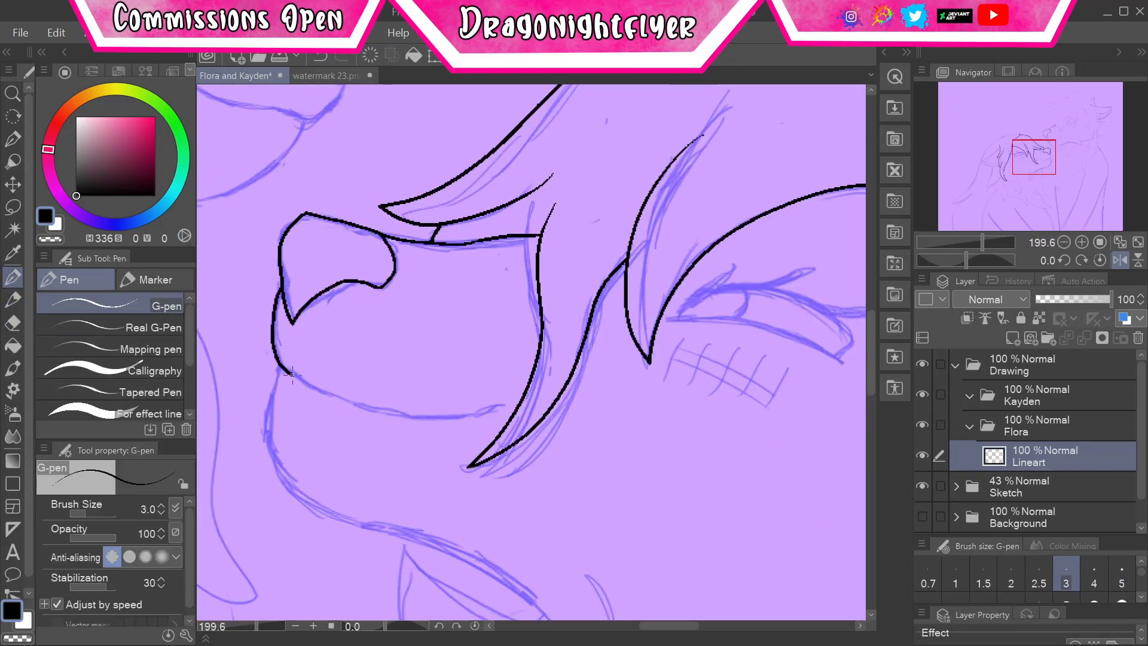
scroll(592, 177, "down", 5)
scroll(455, 239, "up", 4)
left_click(12, 322)
left_click(12, 276)
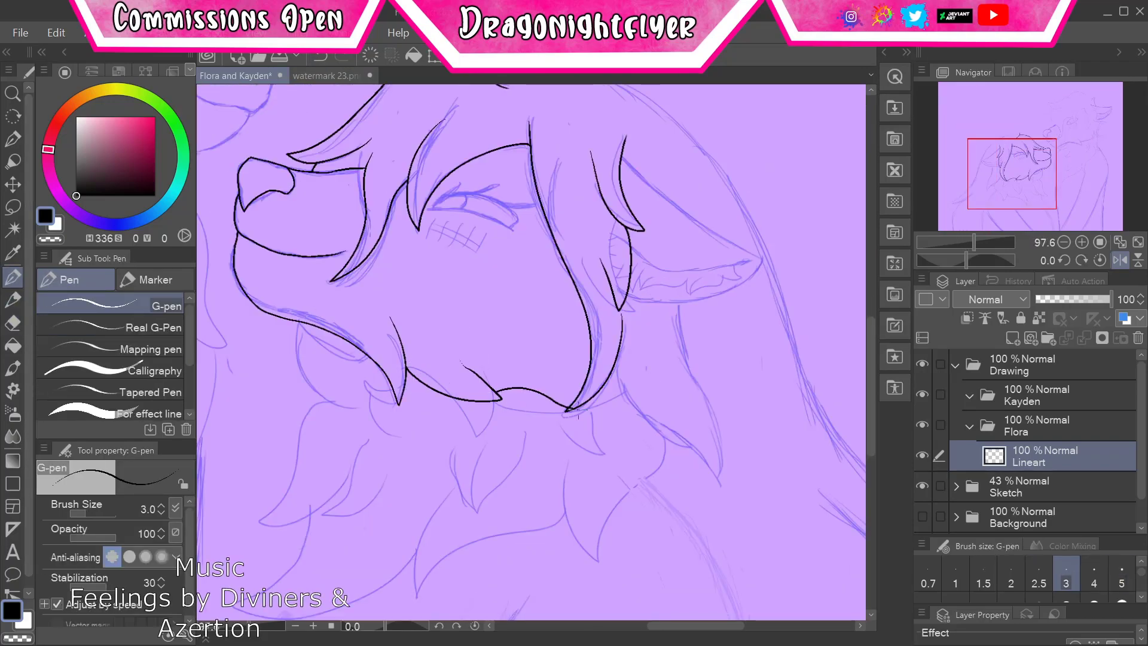
- Undo the inked fur line along Flora's lower cheek and redraw it with the G-pen
key("e")
key("ctrl+z")
key("p")
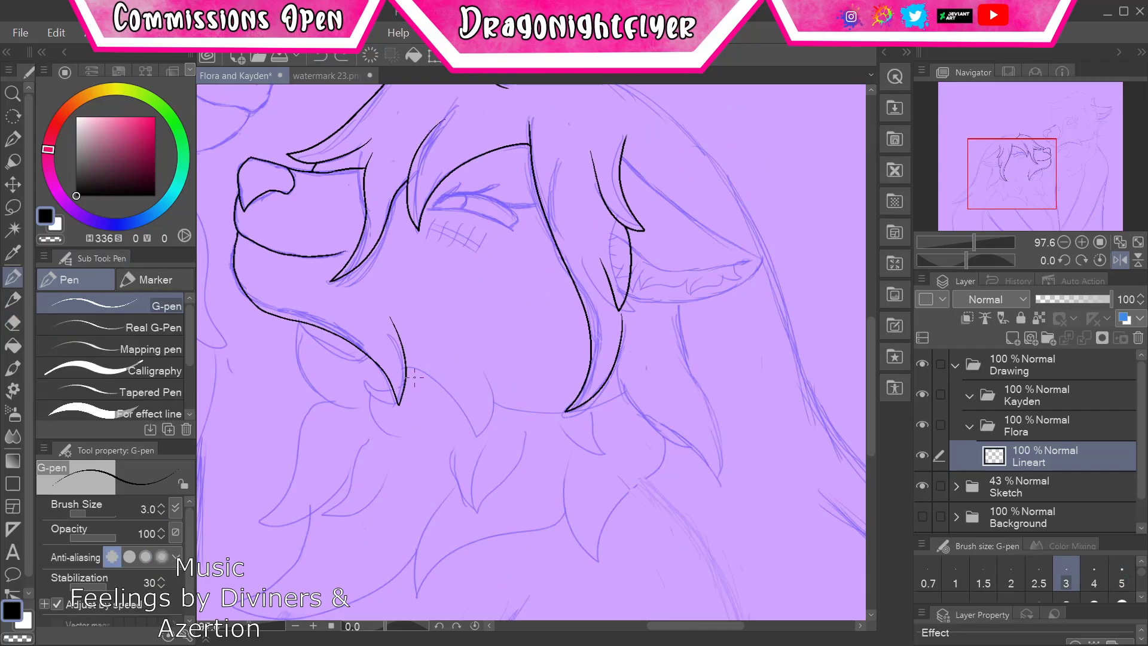
key("p")
key("p")
- Ink Flora's upper eyelid as a thick black curve with the G-pen at size 10
scroll(496, 156, "up", 5)
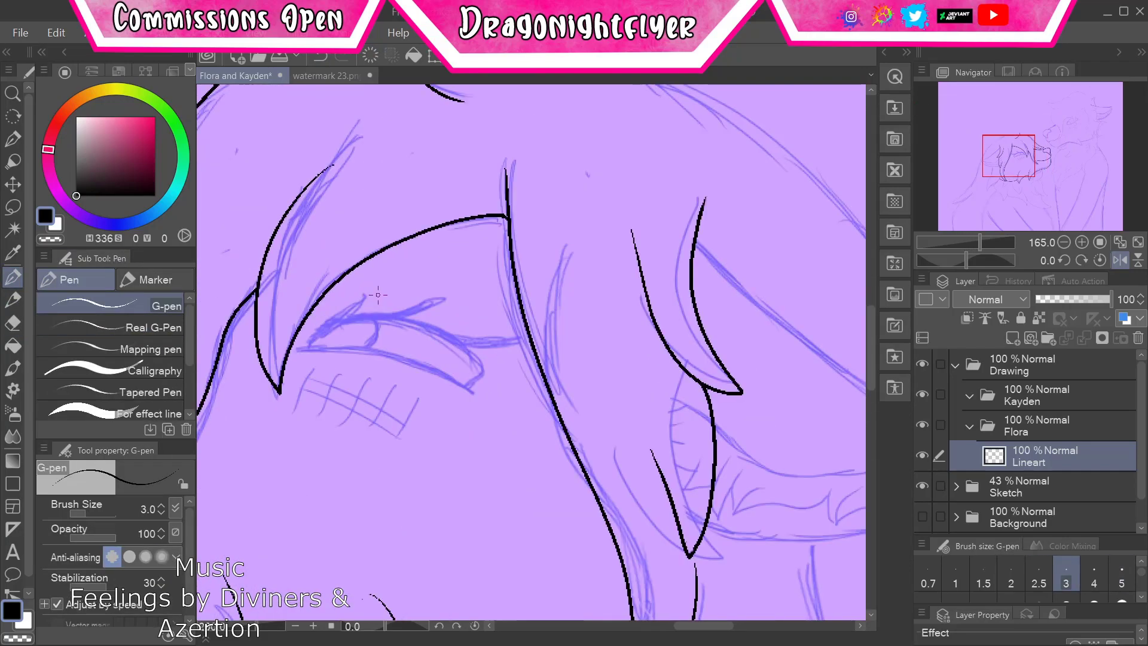
scroll(1022, 589, "down", 1)
left_click_drag(414, 288, 554, 356)
key("ctrl+z")
left_click_drag(281, 335, 555, 352)
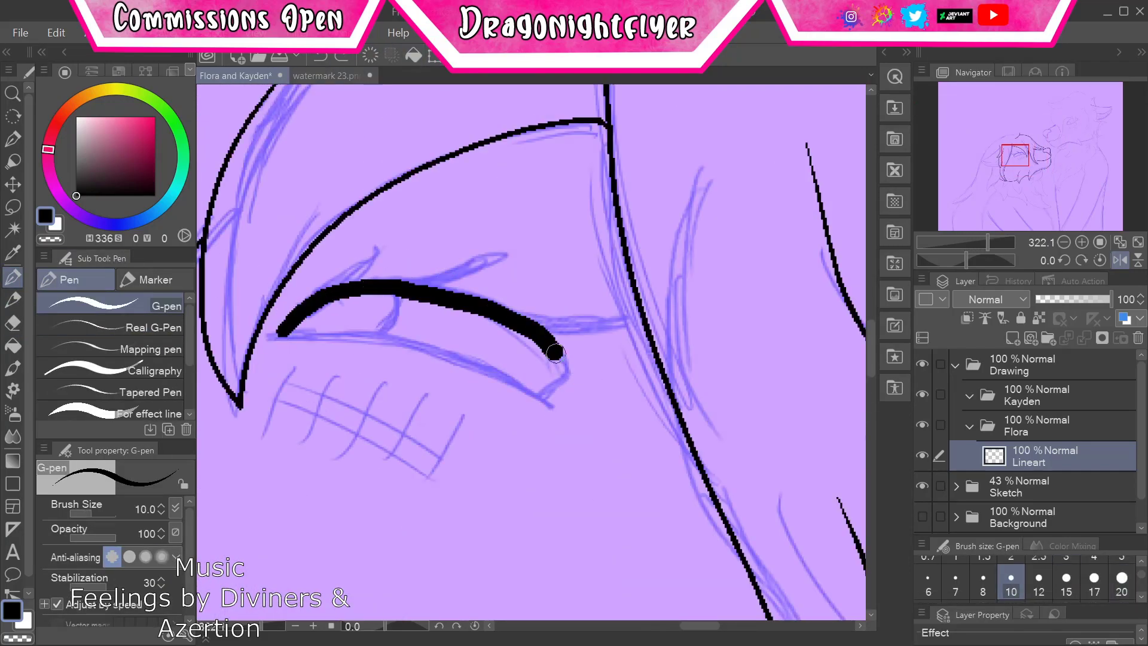
- Ink Flora's upper eyelashes with the G-pen at size 10 and taper their tips with the Hard eraser at size 5
left_click_drag(397, 278, 440, 230)
key("e")
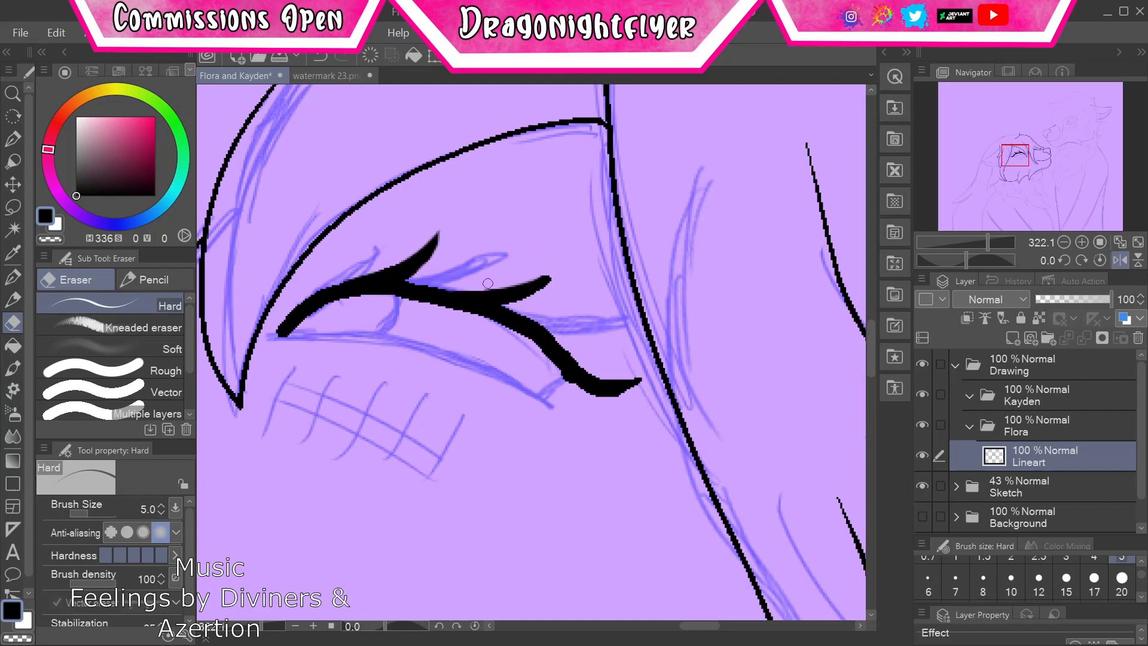
left_click_drag(488, 283, 558, 274)
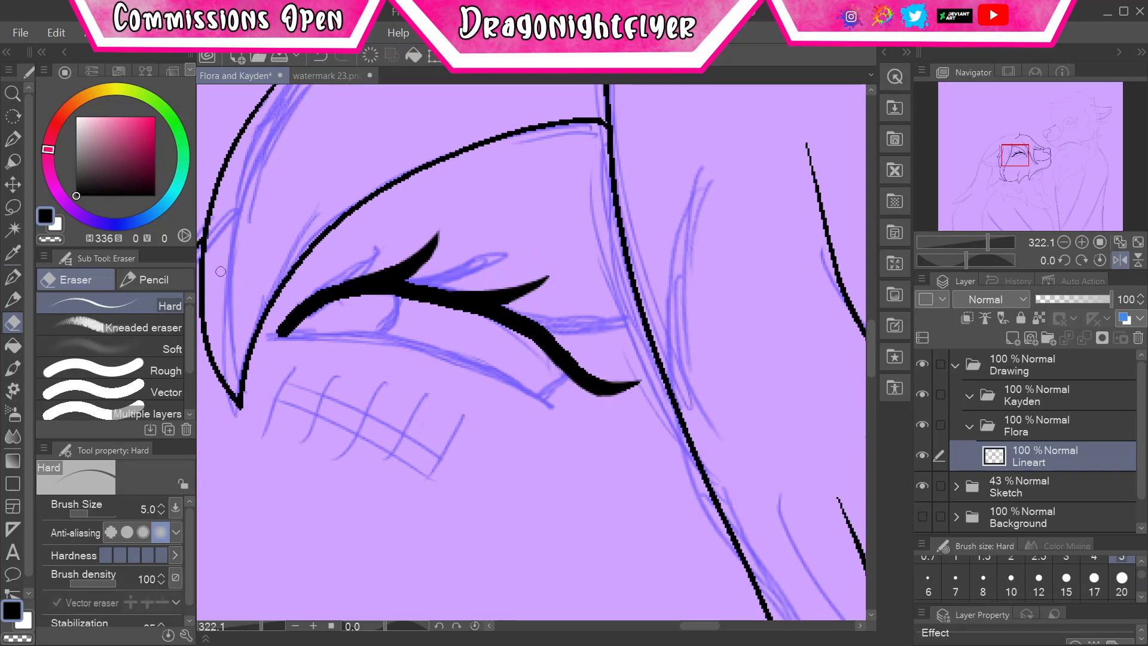
- Ink Flora's lower eyelid, inner eye corner and iris edge with the G-pen at size 3 and trim the line ends
key("p")
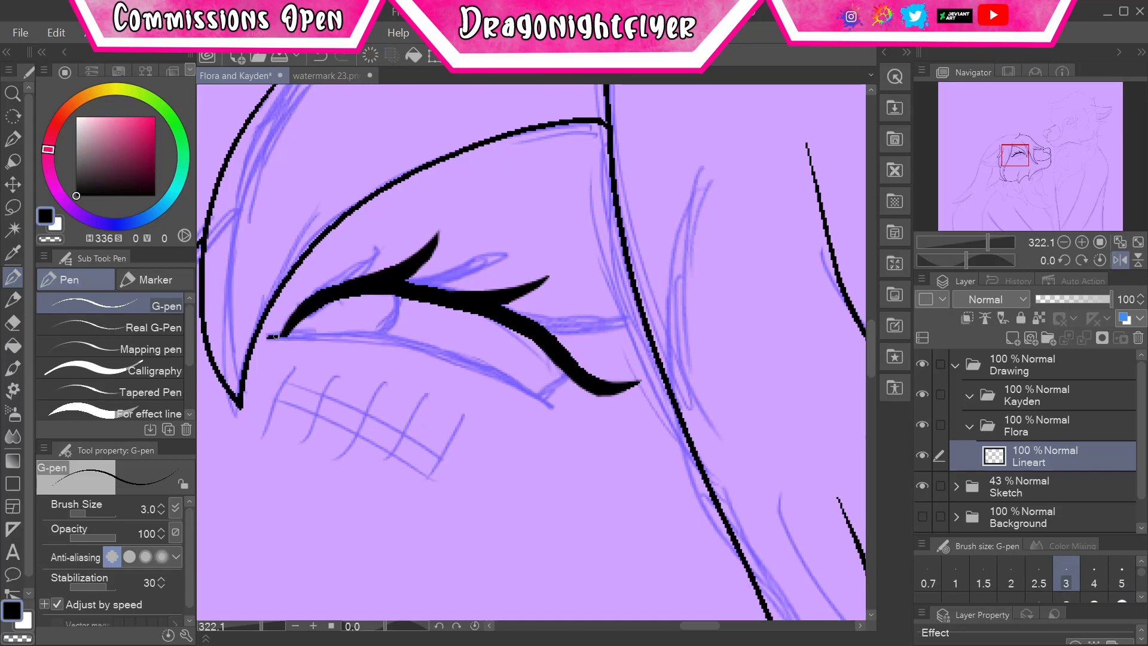
left_click_drag(567, 376, 541, 396)
left_click_drag(397, 296, 387, 331)
key("e")
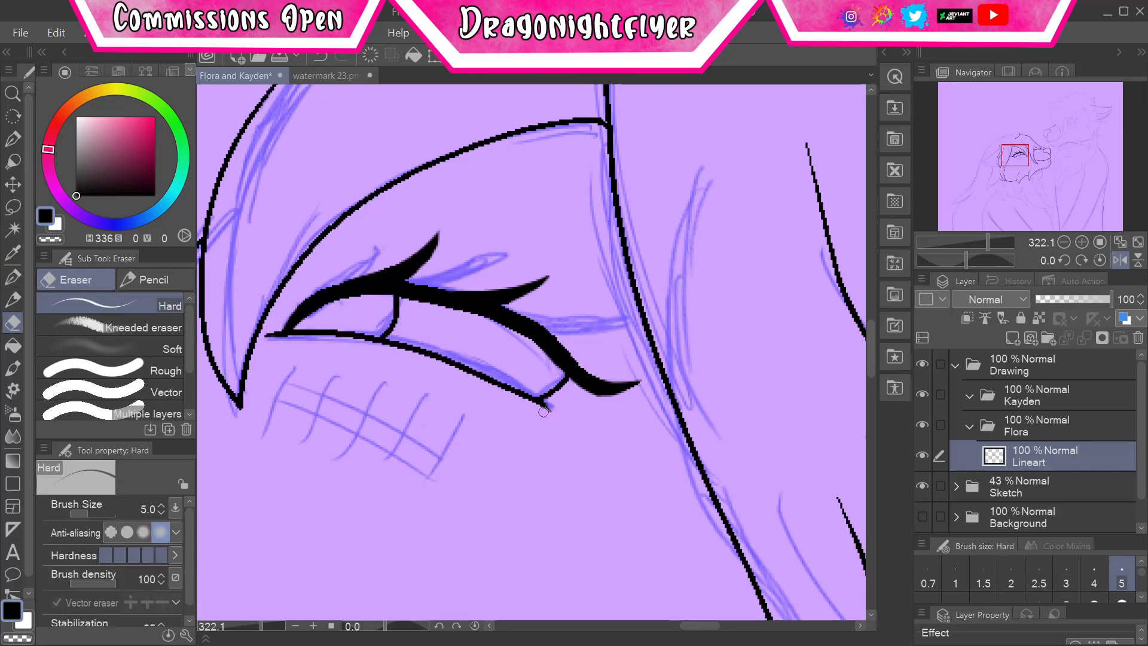
- Ink Flora's ear outline and its inner edge with the G-pen at size 3, erasing the overlapping ends
scroll(543, 411, "down", 10)
scroll(542, 411, "up", 8)
scroll(547, 363, "down", 5)
scroll(546, 364, "up", 3)
key("p")
mouse_move(499, 222)
left_mouse_down()
mouse_move(715, 378)
mouse_move(508, 441)
left_mouse_up()
key("e")
key("p")
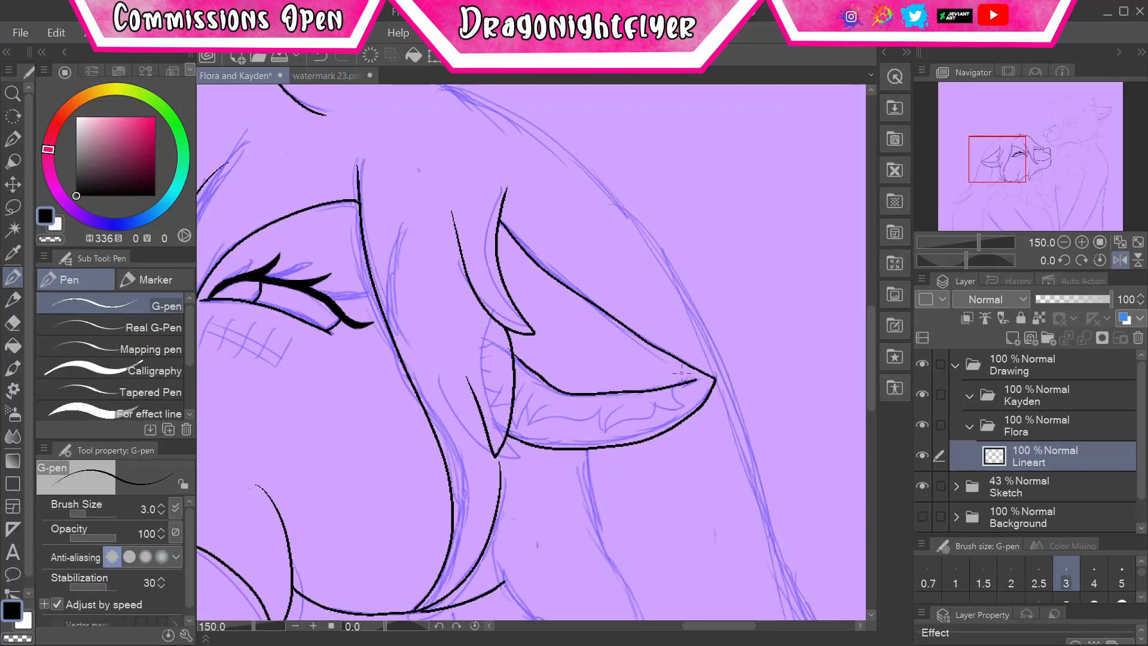
left_click_drag(622, 390, 510, 361)
key("e")
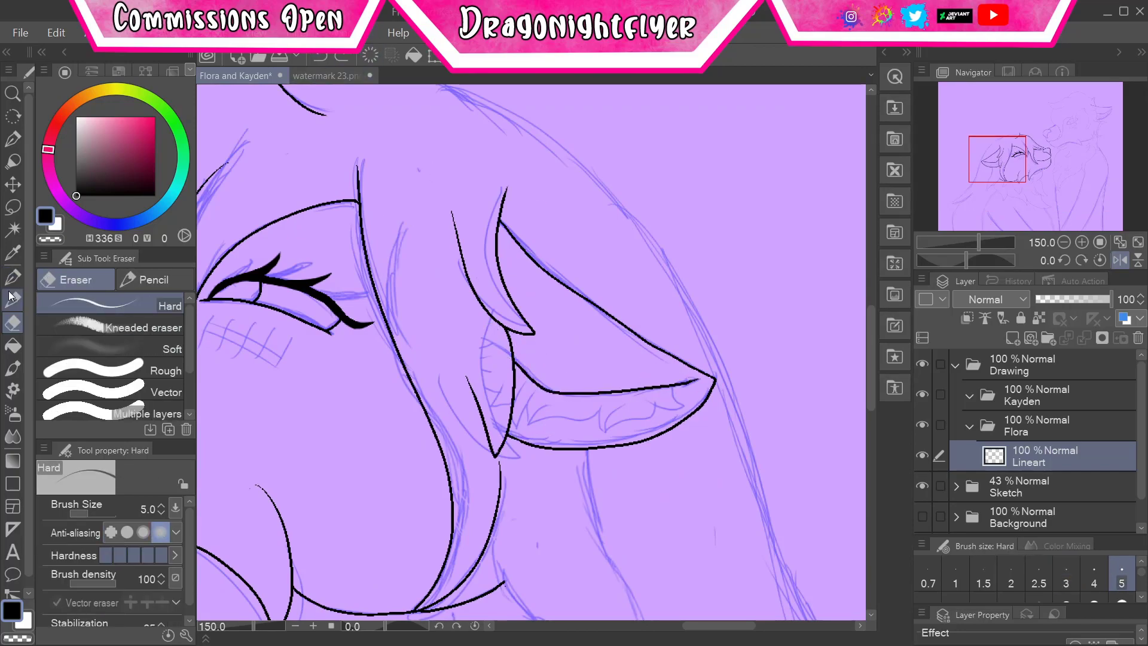
- Ink the jagged fur inside Flora's ear with the G-pen at size 3
key("p")
left_click_drag(653, 394, 684, 386)
left_click_drag(618, 409, 660, 399)
scroll(678, 429, "down", 4)
key("e")
scroll(275, 182, "up", 5)
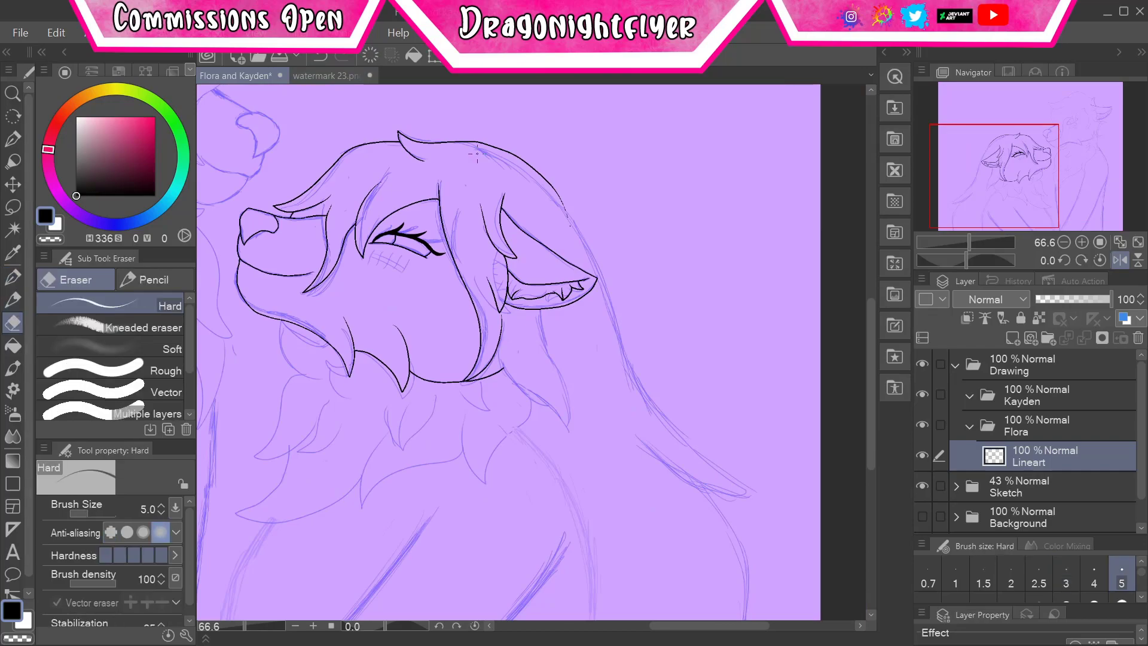
- Ink the outline of Flora's hair from the back of the head down past the ear to its pointed tip
left_click(13, 279)
scroll(538, 269, "down", 3)
scroll(543, 195, "up", 4)
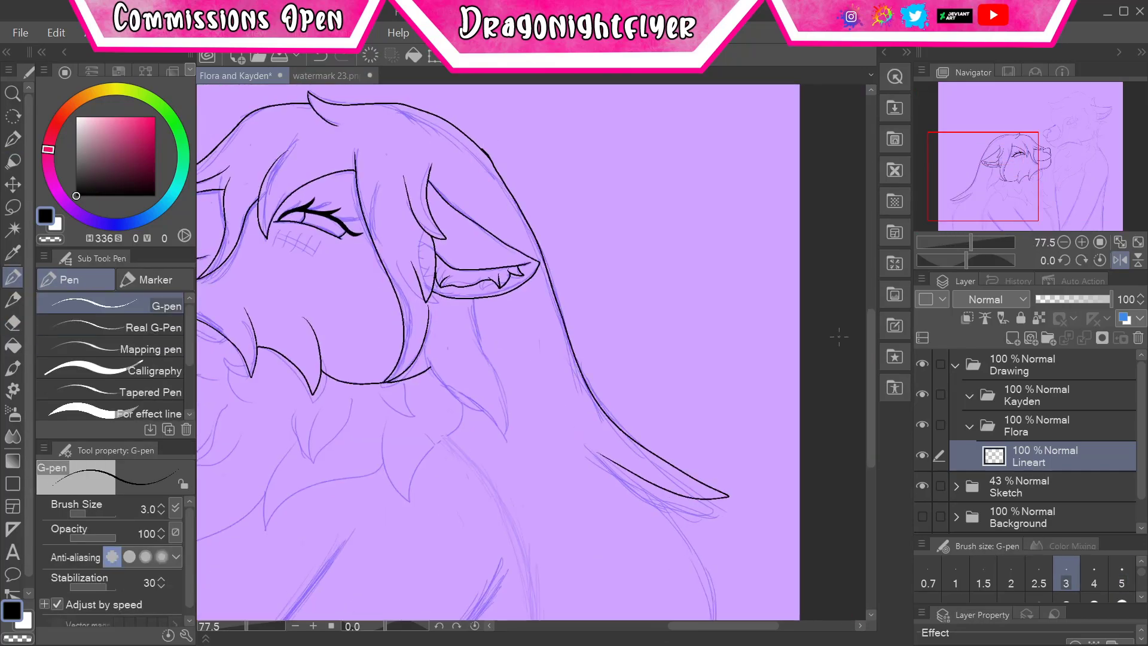
key("e")
key("p")
scroll(544, 339, "down", 4)
scroll(589, 461, "up", 3)
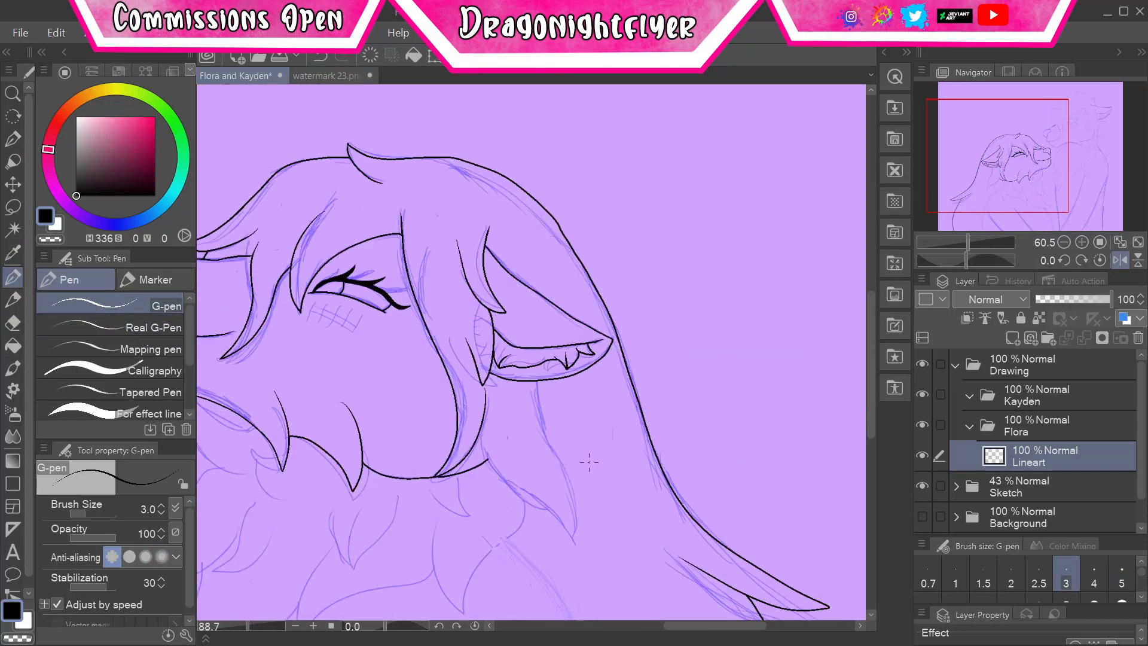
- Ink the pointed hair lock beneath Flora's ear and the long curve below the hair tip
scroll(590, 461, "down", 3)
scroll(538, 299, "up", 2)
left_click(342, 55)
key("e")
scroll(538, 299, "down", 2)
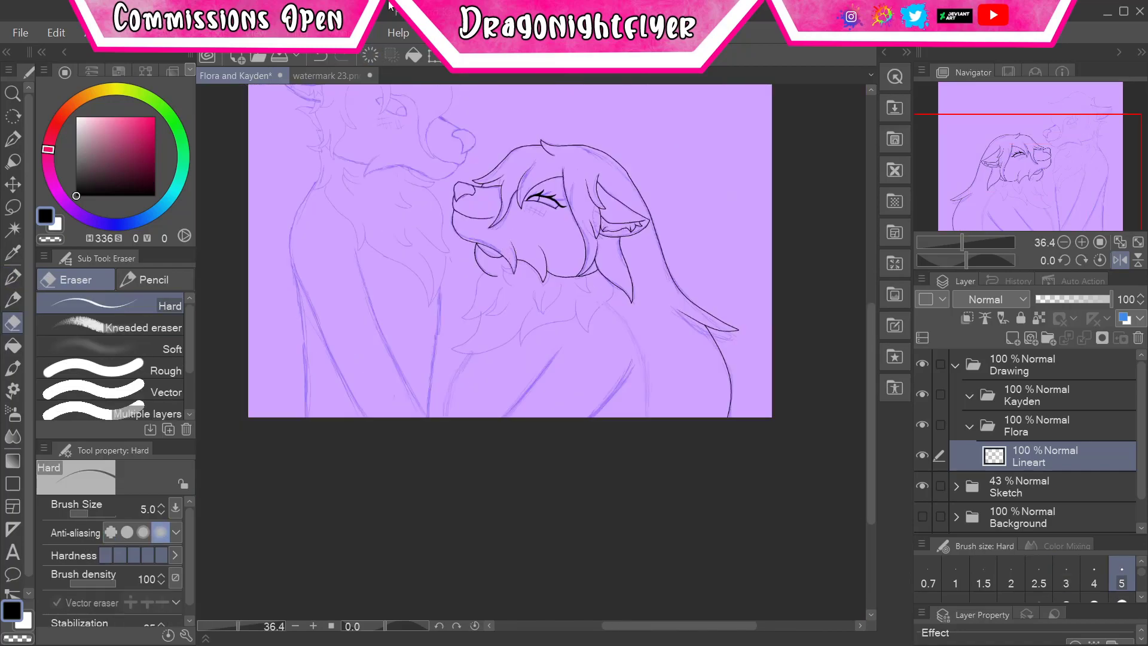
- Ink Flora's lower jaw and the small fur tufts behind it with the G-pen at size 3
scroll(448, 421, "up", 5)
key("p")
left_click_drag(491, 350, 538, 479)
key("e")
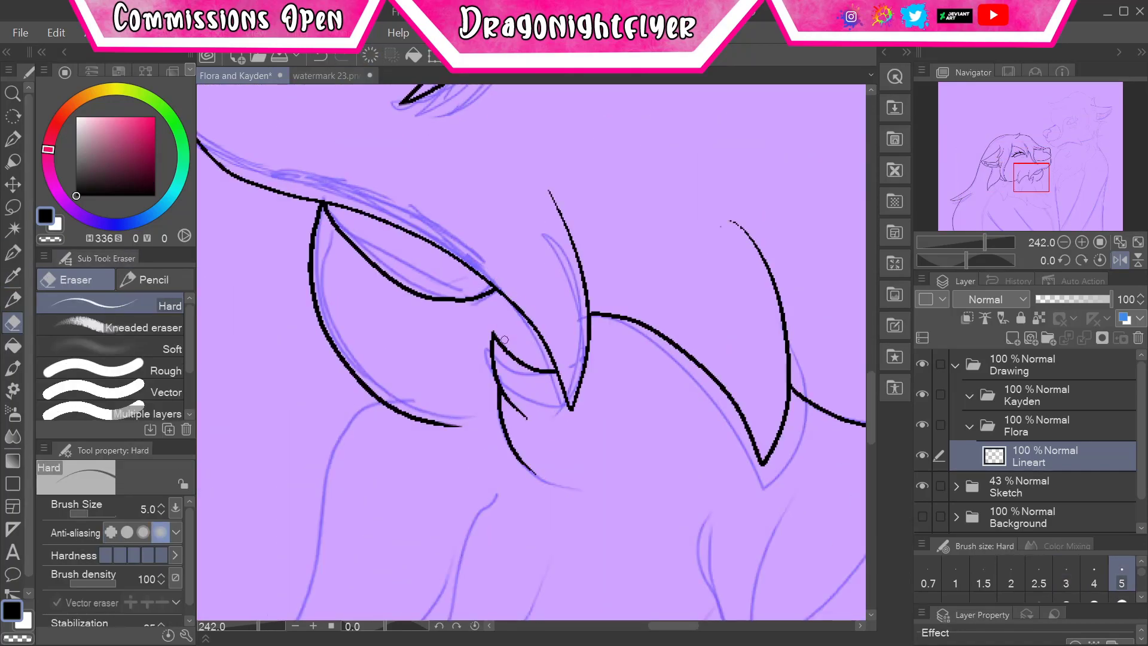
key("p")
scroll(538, 358, "down", 5)
scroll(538, 359, "up", 2)
- Ink the large pointed fur locks at the front of Flora's chest with the G-pen at size 3
key("p")
left_click_drag(353, 324, 298, 446)
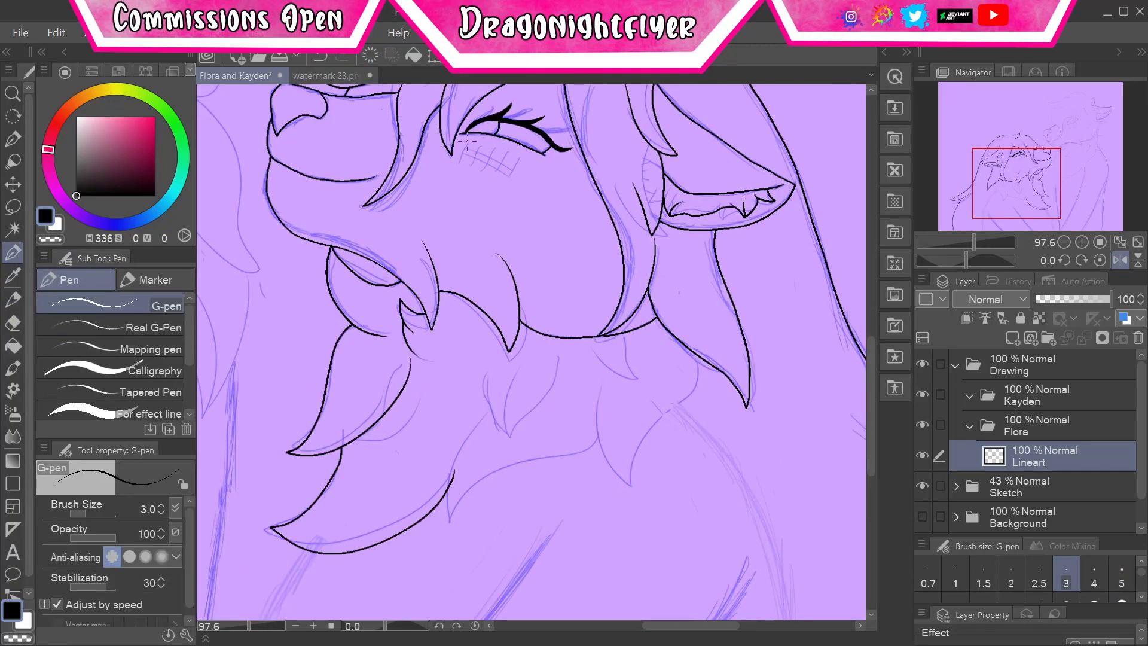
key("e")
scroll(592, 448, "down", 2)
scroll(592, 447, "up", 4)
key("p")
scroll(538, 359, "down", 3)
- Ink the rest of Flora's chest fur outline toward the back of the neck and clean up the joins
key("e")
scroll(380, 458, "up", 6)
left_click_drag(348, 339, 350, 354)
scroll(380, 458, "down", 6)
scroll(598, 359, "up", 6)
mouse_move(658, 353)
left_mouse_down()
mouse_move(652, 425)
mouse_move(622, 472)
left_mouse_up()
scroll(598, 359, "down", 6)
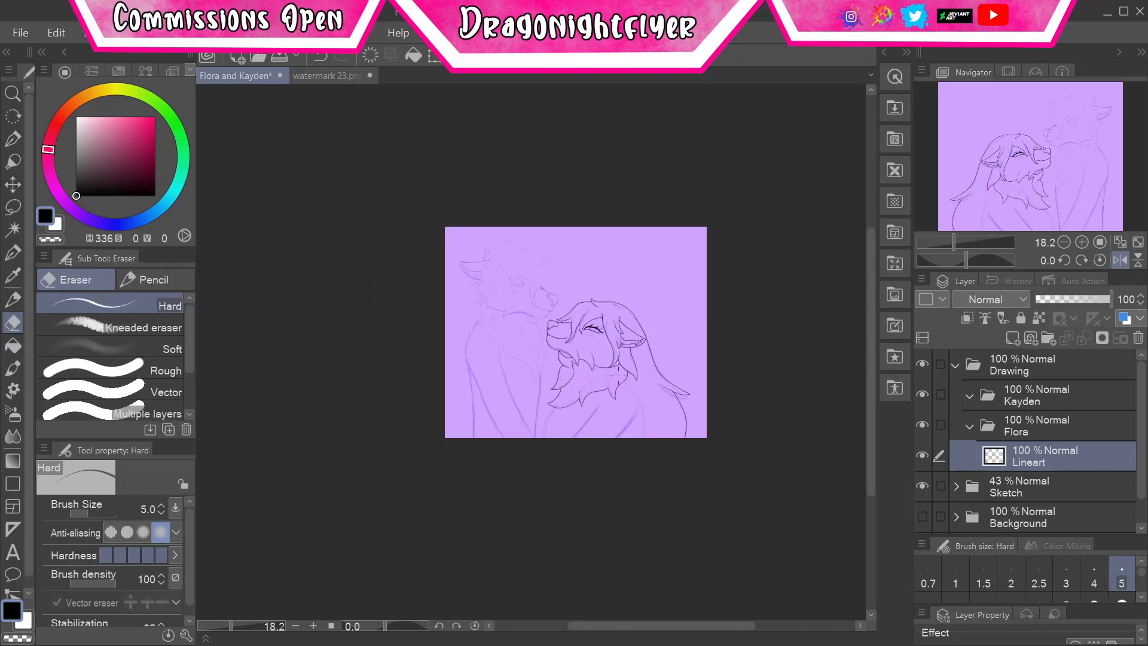
- Ink the small fur tufts inside Flora's chest and clean their ends with the Hard eraser at size 5
scroll(538, 299, "up", 3)
left_click(12, 263)
key("e")
scroll(490, 299, "up", 3)
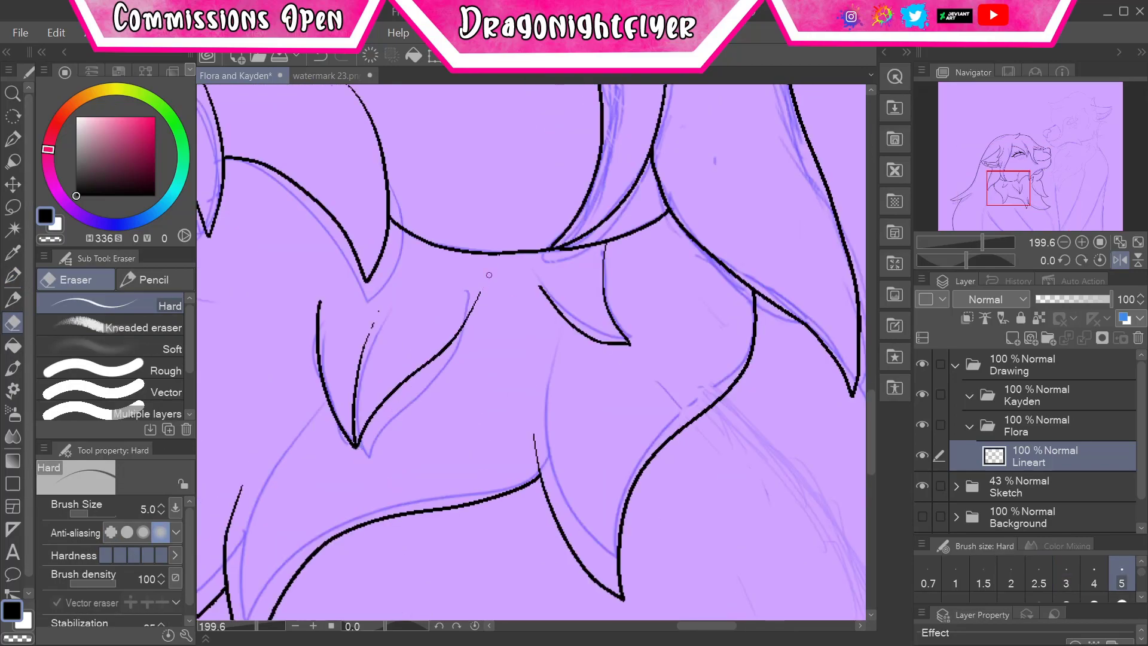
scroll(323, 299, "down", 2)
scroll(442, 239, "up", 2)
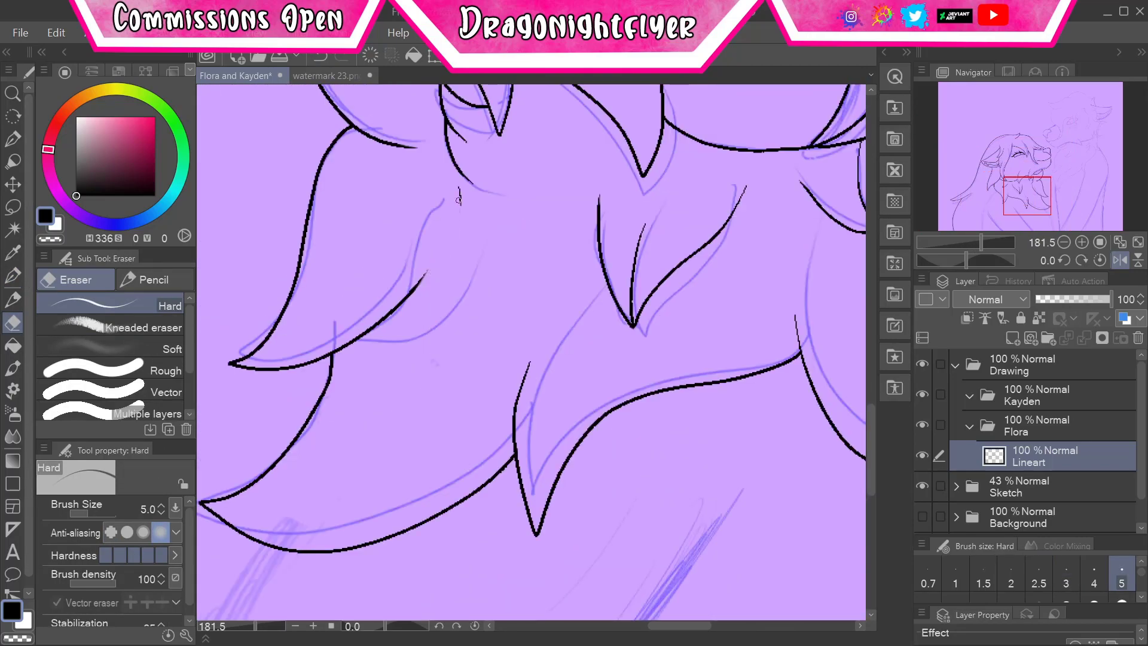
- Ink Flora's shoulder, back and arm lines down to the canvas edge with the G-pen at size 3
key("p")
scroll(368, 306, "down", 3)
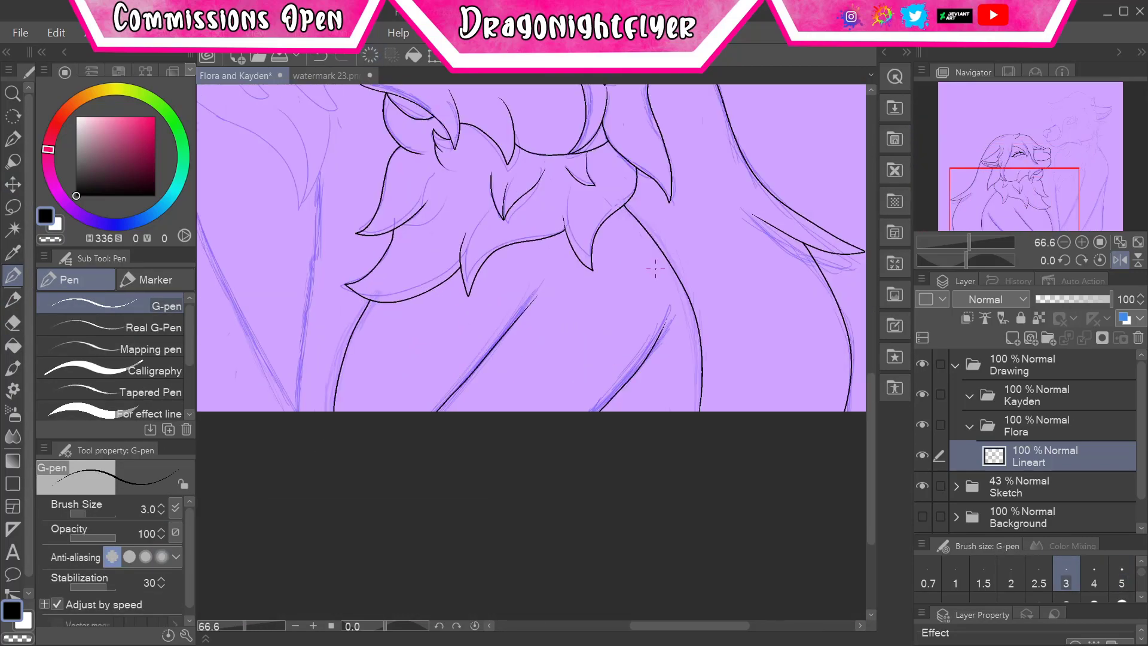
key("e")
scroll(656, 269, "up", 4)
key("p")
scroll(538, 299, "down", 6)
scroll(538, 299, "up", 2)
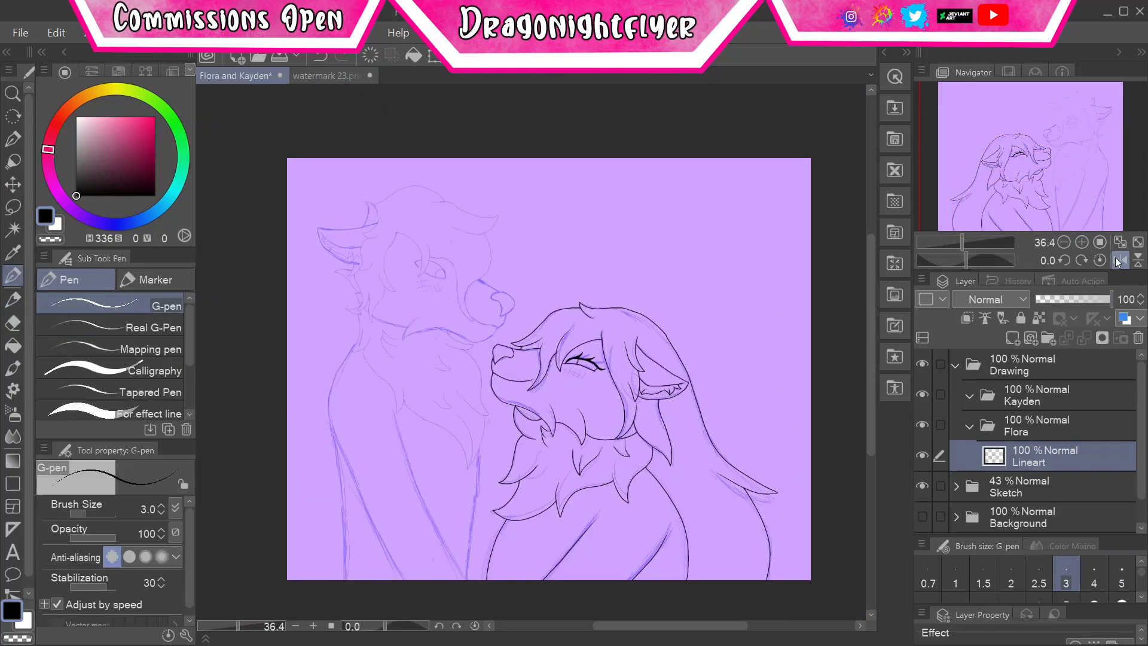
- Add a Lineart layer in the Kayden folder and ink his hair outline and bangs with the G-pen at size 3
left_click(1117, 262)
scroll(498, 419, "down", 2)
key("ctrl+shift+n")
scroll(546, 305, "up", 5)
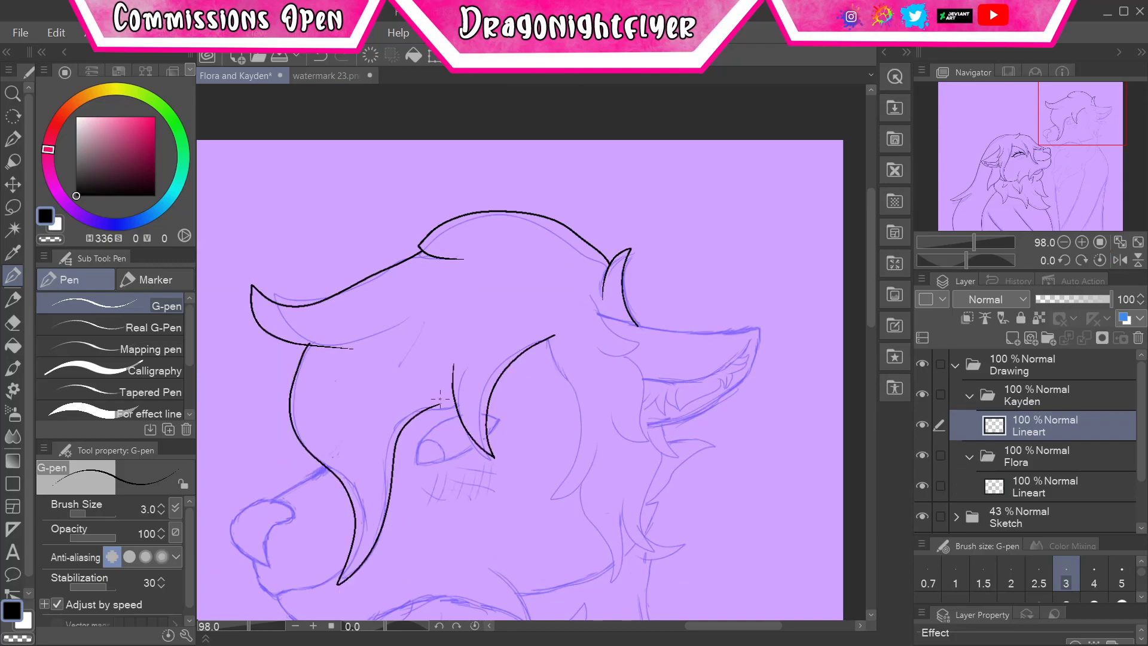
key("e")
- Ink Kayden's eye outline and iris with the G-pen at size 3
key("p")
left_click_drag(458, 415, 417, 465)
key("p")
key("p")
- Ink the long hair lock hanging beside Kayden's face with the G-pen at size 3
scroll(495, 424, "down", 3)
scroll(520, 371, "up", 3)
key("e")
key("p")
left_click_drag(484, 206, 521, 370)
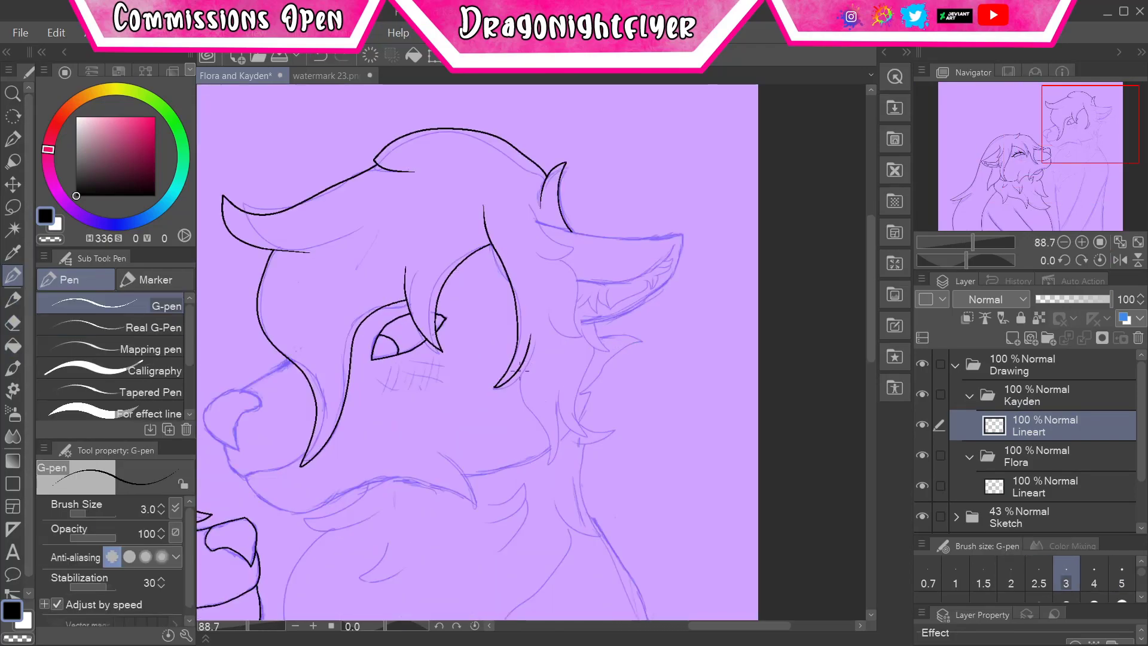
- Ink the pointed hair locks behind Kayden's cheek and clean up their tips with the Hard eraser
left_click_drag(592, 345, 564, 445)
key("e")
scroll(456, 231, "up", 6)
key("p")
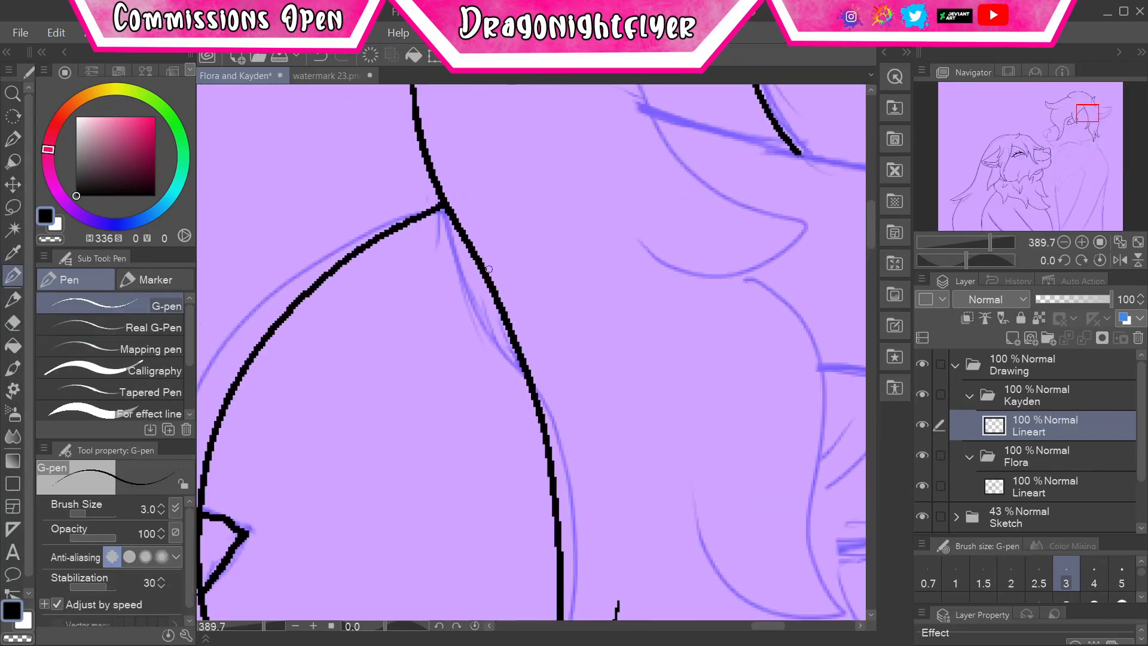
key("e")
scroll(677, 423, "down", 5)
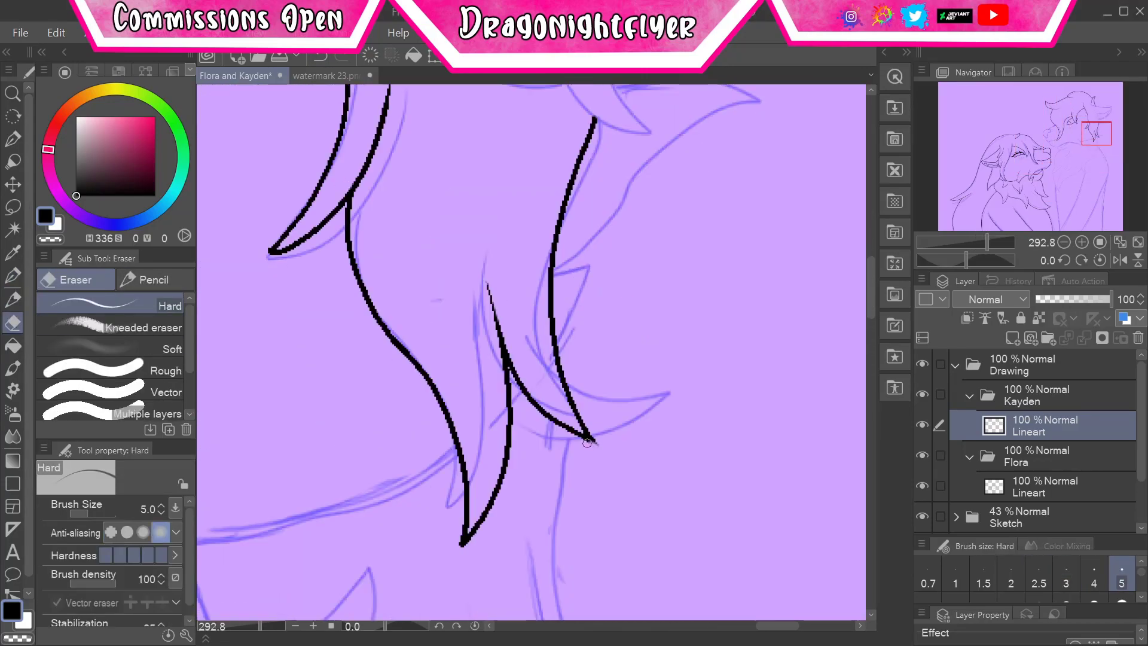
- Switch to the watermark document and close it
key("ctrl+Tab")
key("ctrl+w")
- Ink Kayden's ear outline and the hair tufts overlapping its base with the G-pen at size 3
left_click(17, 272)
left_click_drag(410, 189, 423, 283)
key("e")
left_click(13, 275)
left_click_drag(423, 218, 643, 240)
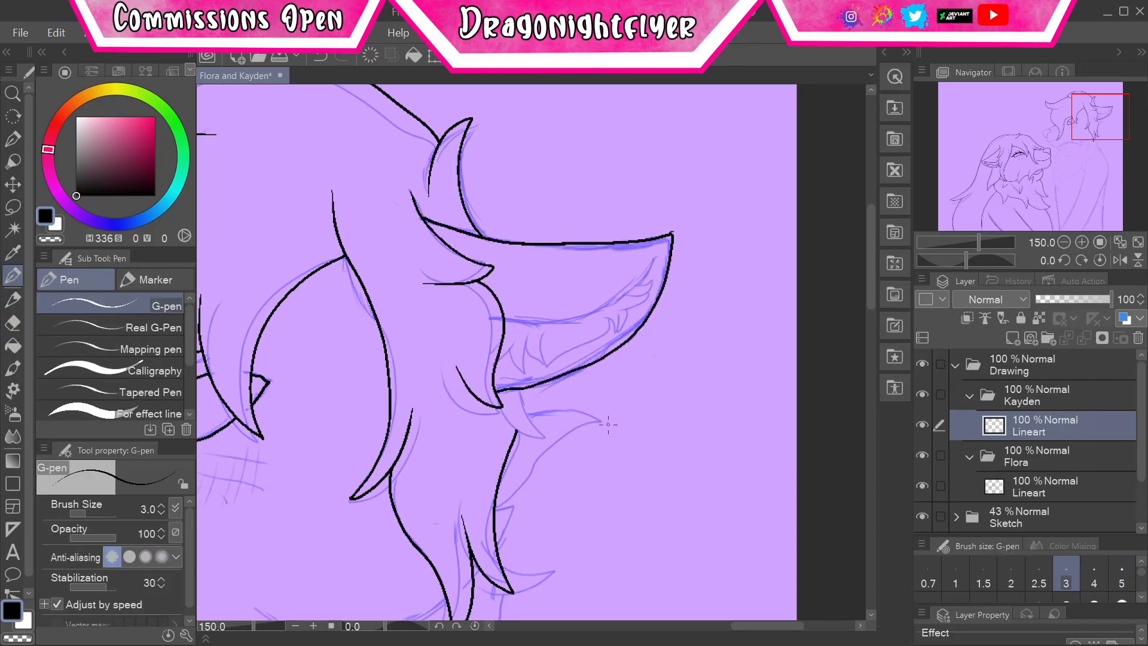
- Ink the fur tufts below Kayden's ear with the G-pen at size 3 and tidy them with the Hard eraser
key("e")
left_click(12, 345)
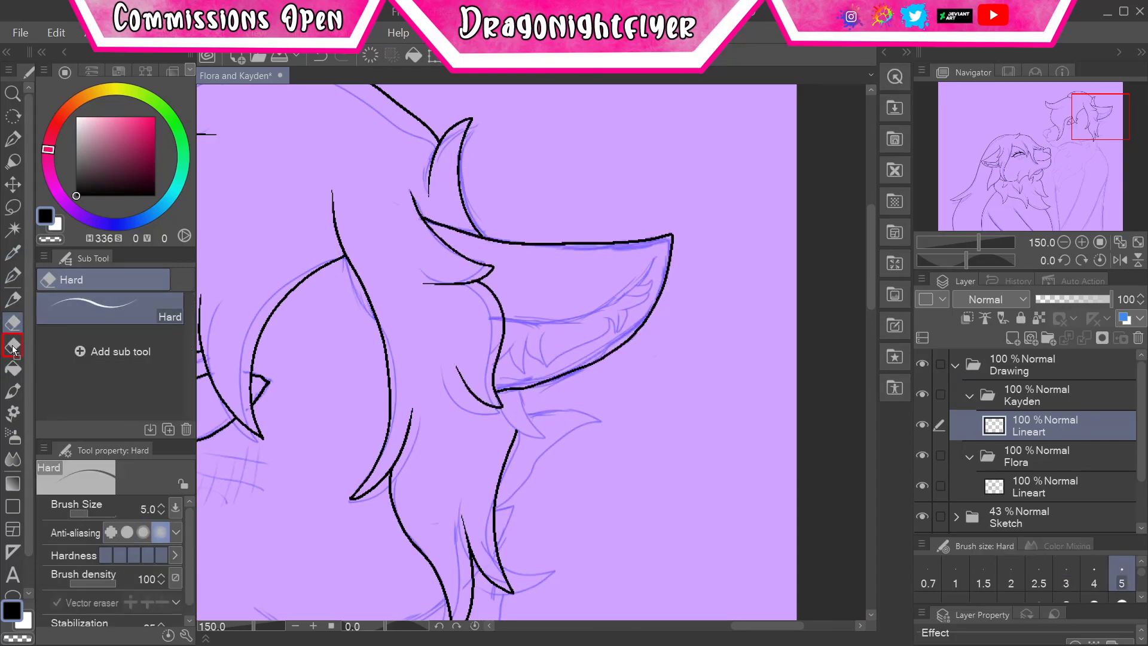
left_click(13, 322)
left_click(12, 275)
left_click_drag(520, 389, 547, 441)
key("e")
key("p")
scroll(802, 248, "down", 3)
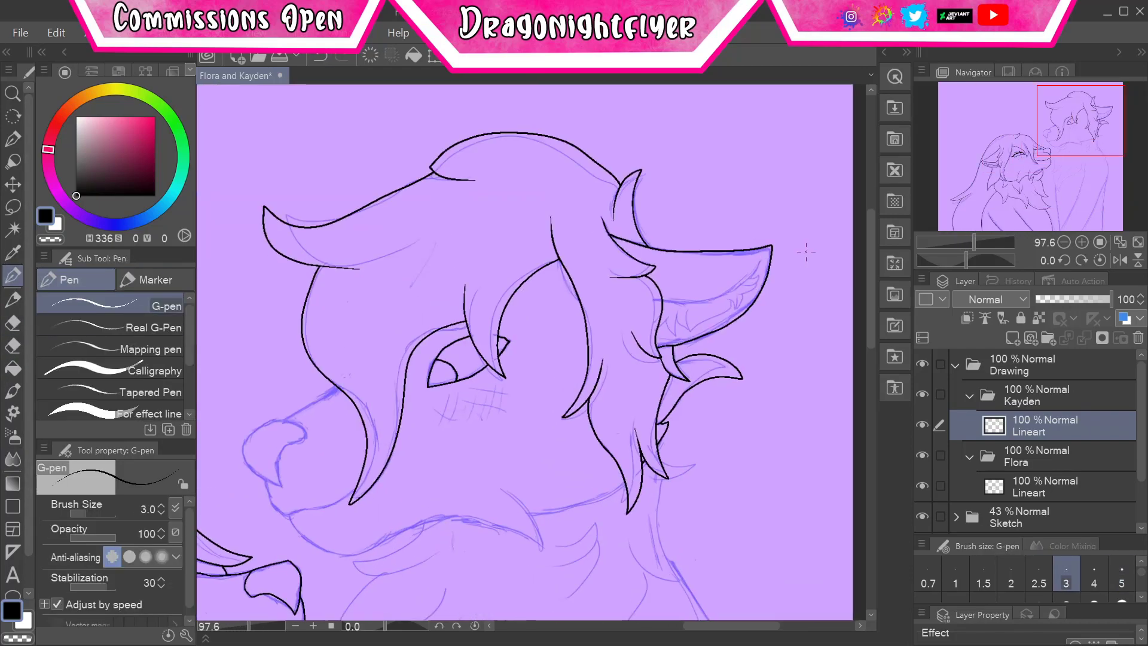
- Ink the inner edge and jagged inner fur of Kayden's ear
key("e")
key("p")
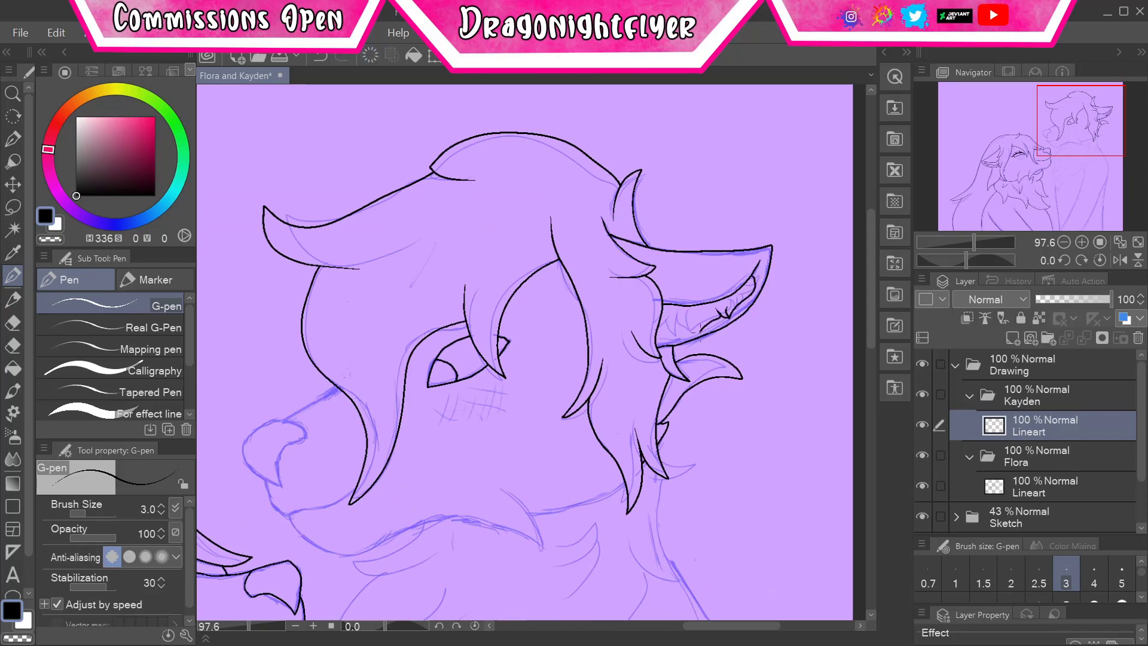
key("e")
key("p")
- Ink Kayden's nose, muzzle, mouth and jaw with the G-pen at size 3
left_click_drag(268, 487, 354, 491)
key("e")
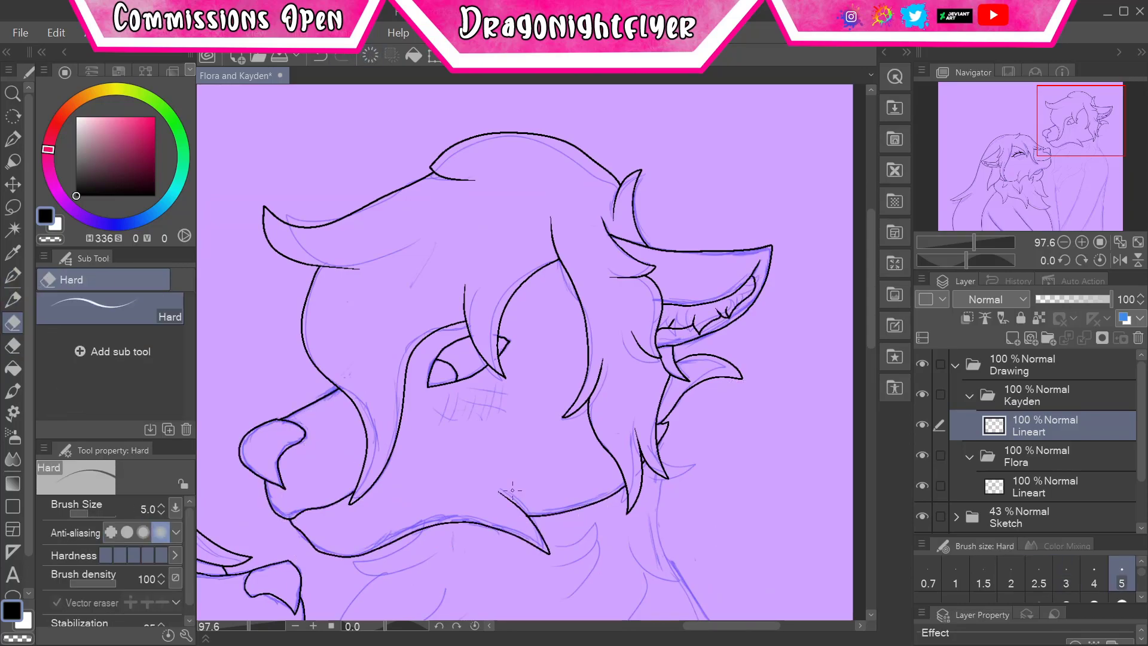
key("p")
key("p")
- Ink the fur under Kayden's chin and the long pointed locks at the front of his chest
scroll(595, 503, "up", 5)
key("p")
scroll(456, 251, "down", 5)
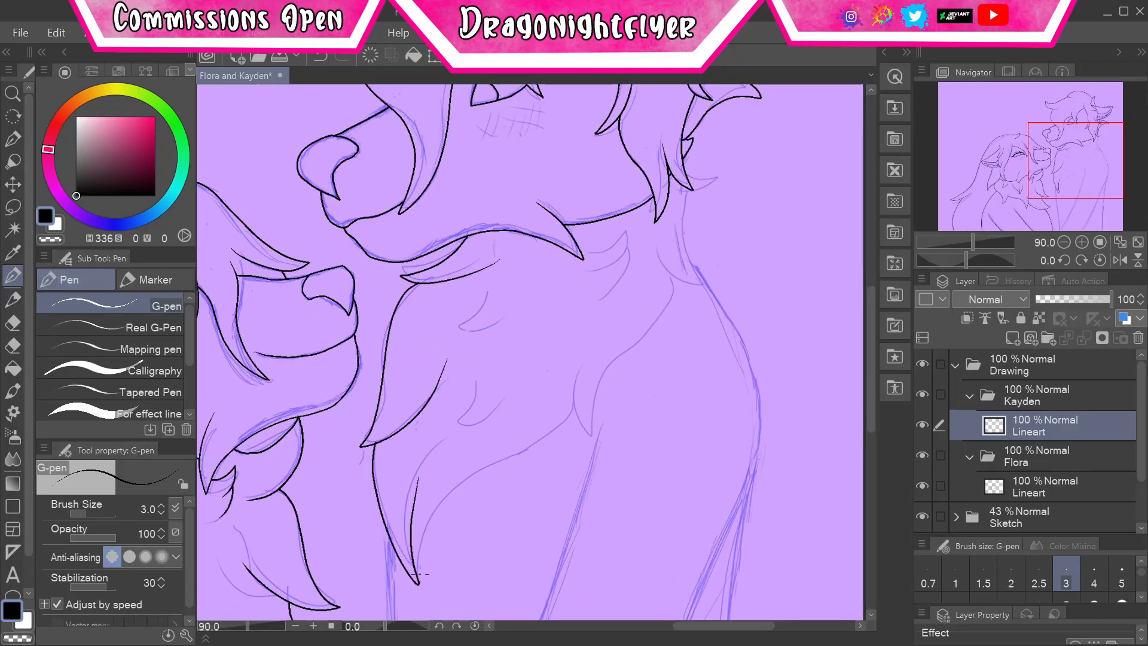
left_click_drag(419, 574, 558, 413)
key("e")
scroll(420, 574, "down", 3)
scroll(420, 574, "up", 10)
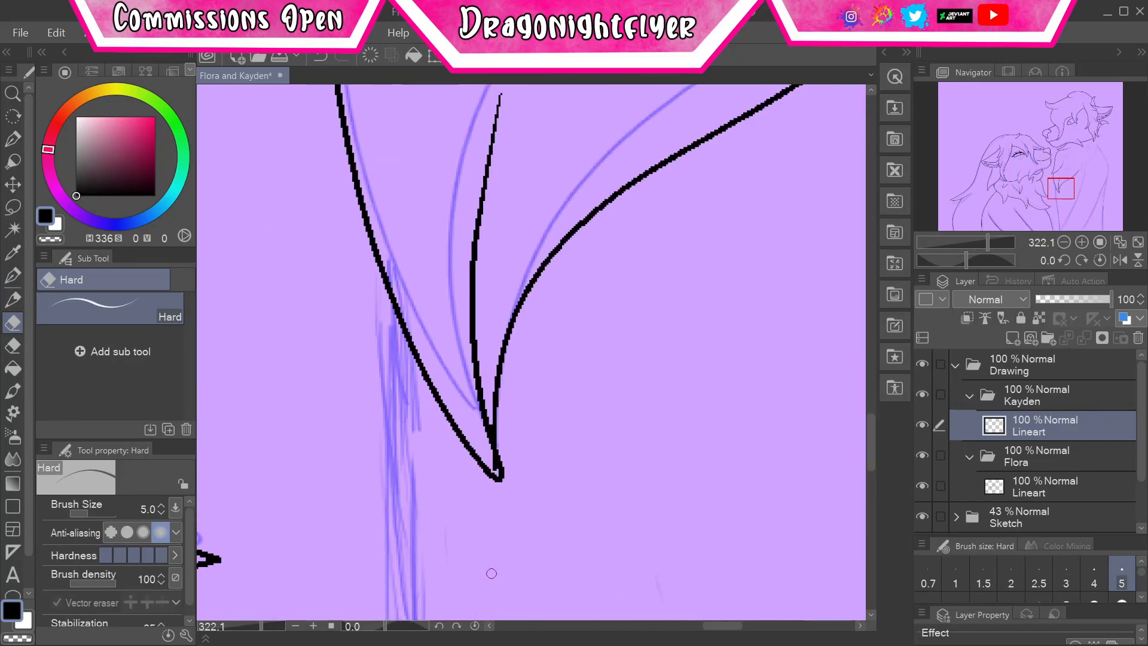
- Ink the small fur tufts on Kayden's chest and below his jaw, trimming their ends with the Hard eraser
key("p")
scroll(491, 573, "down", 5)
scroll(295, 289, "up", 8)
key("e")
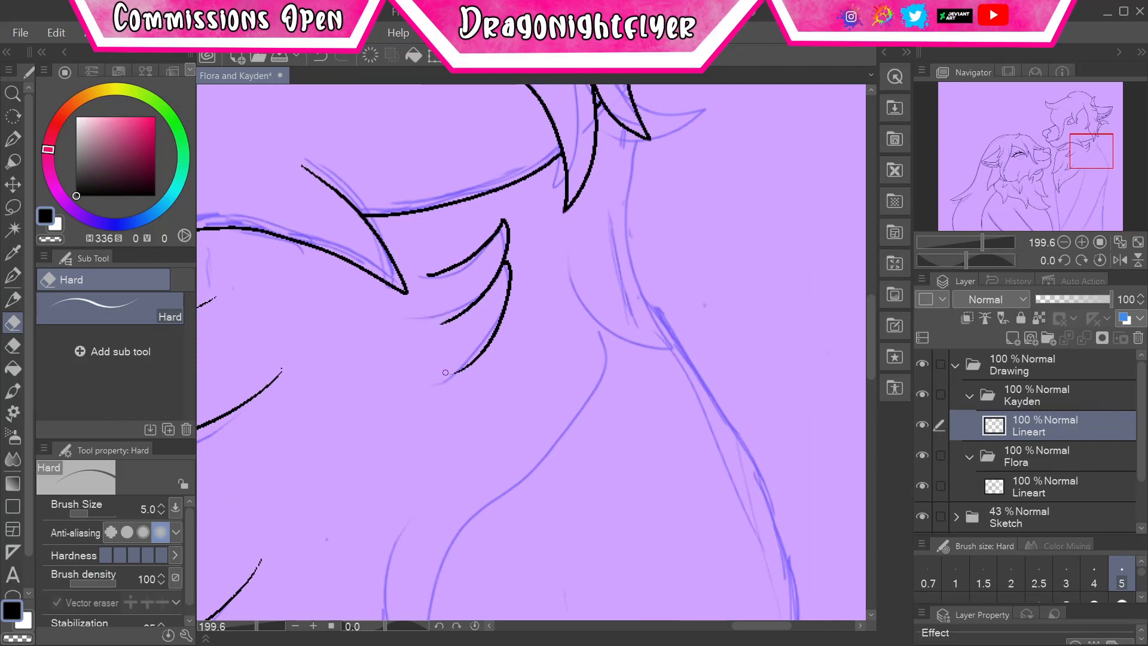
scroll(356, 322, "down", 2)
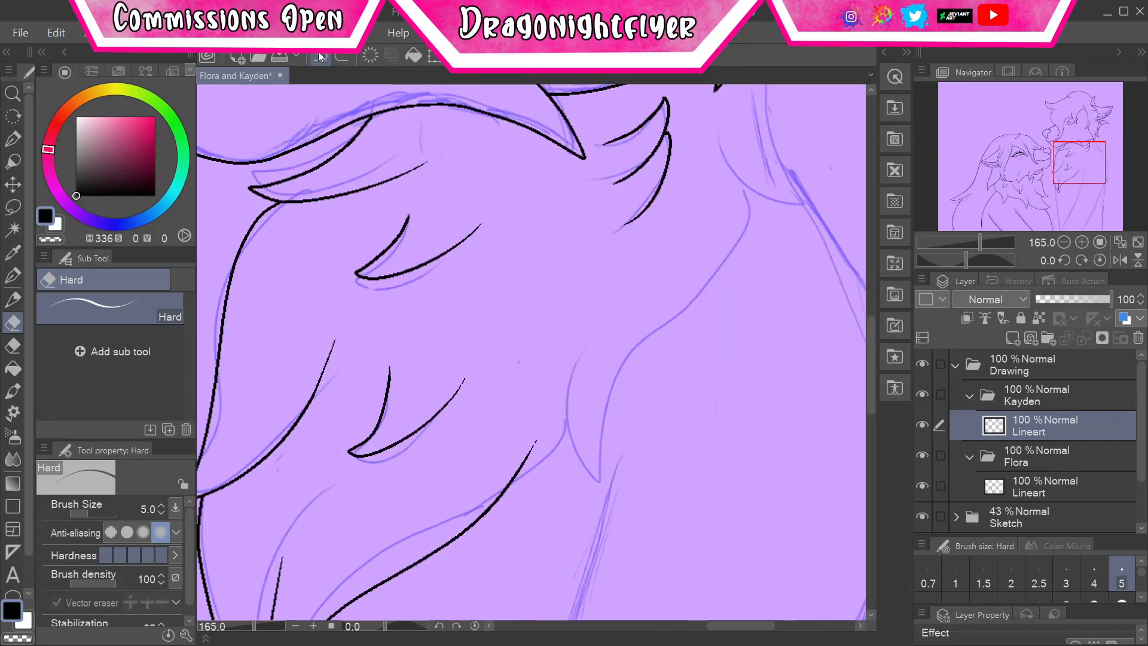
- Ink the tuft behind Kayden's cheek and the rear edge of his chest fur, erasing stray overlaps
key("p")
scroll(556, 249, "down", 4)
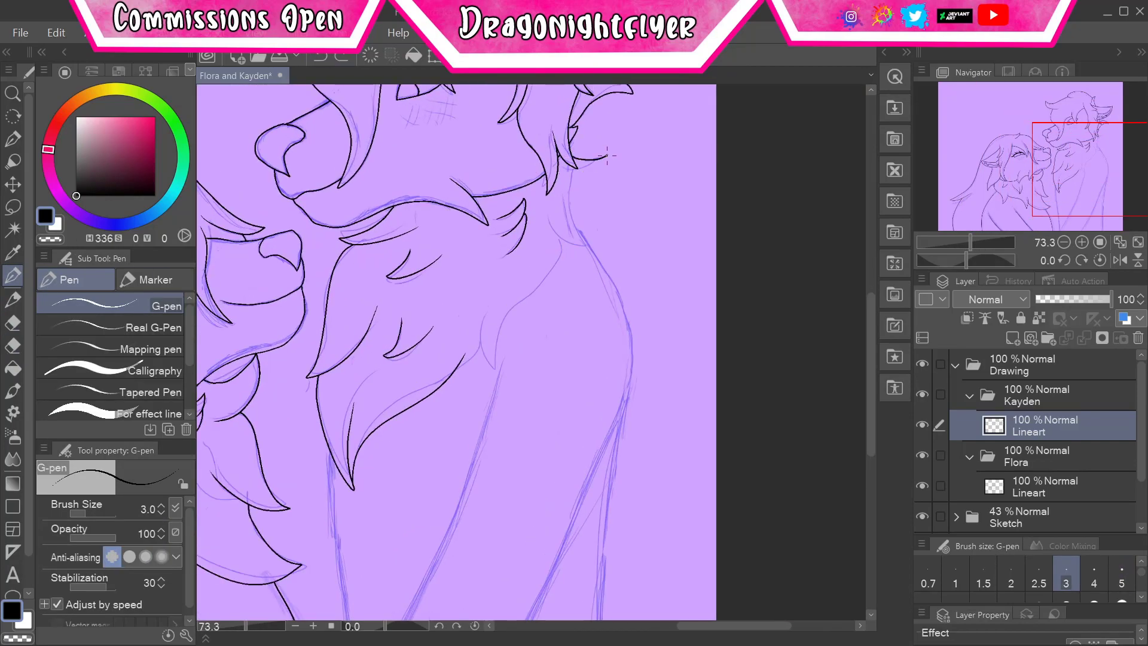
left_click(12, 324)
scroll(369, 506, "up", 6)
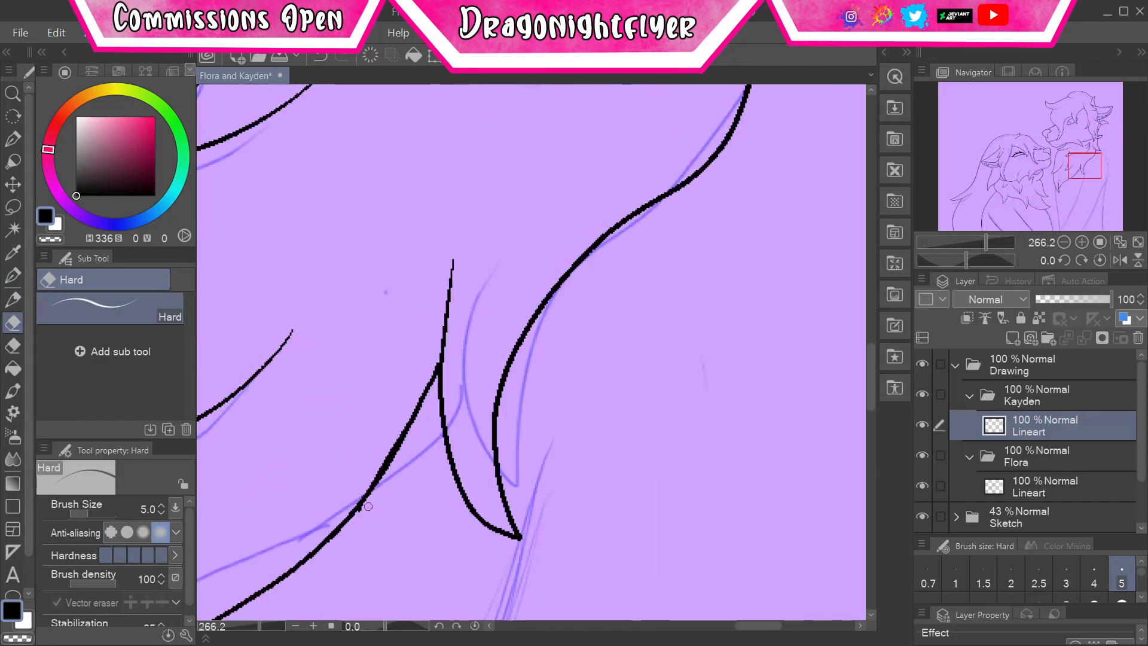
- Finish inking Kayden's rear cheek tufts, neck, back and arm outlines with the G-pen, erasing stray overlaps
key("p")
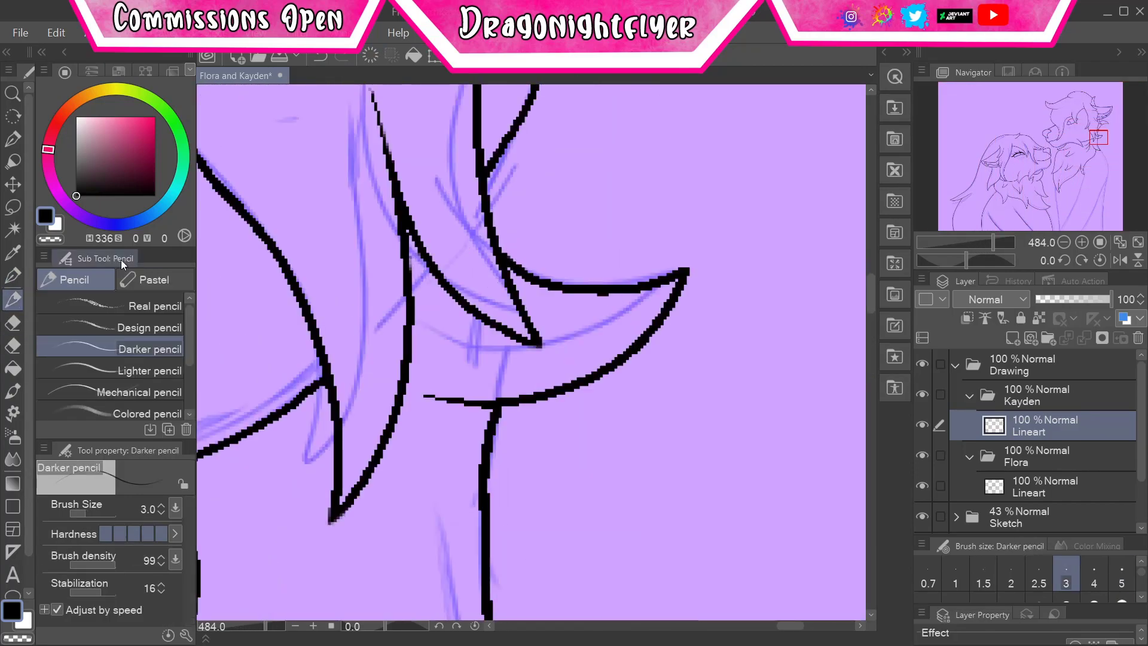
scroll(320, 429, "down", 10)
scroll(320, 429, "up", 4)
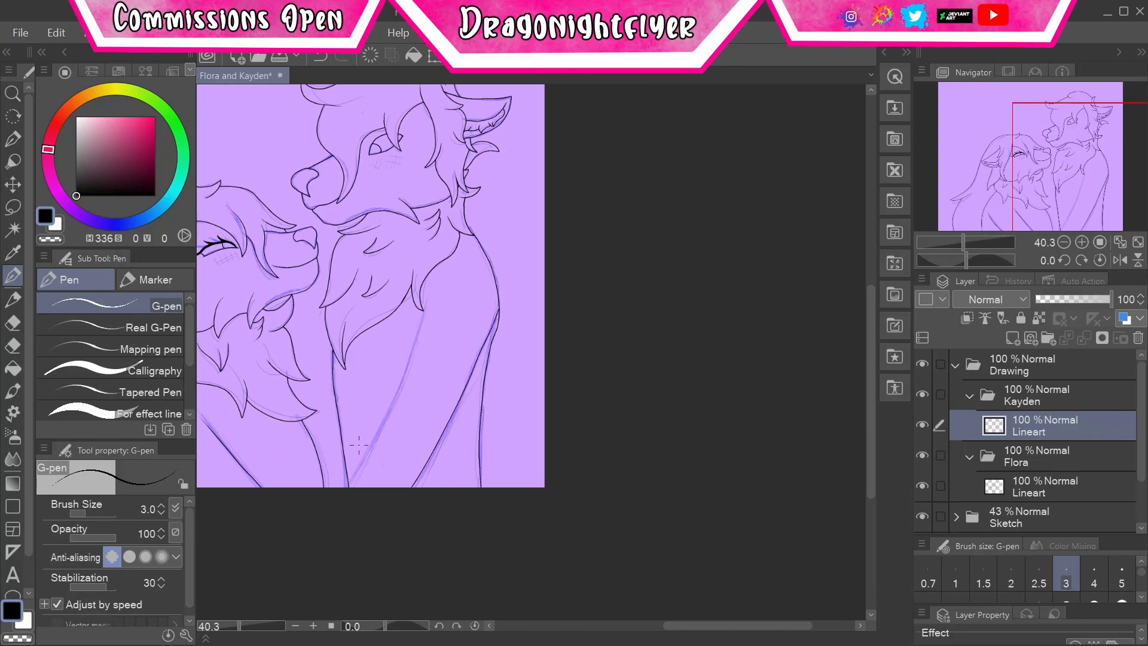
key("e")
scroll(359, 445, "up", 3)
key("p")
key("p")
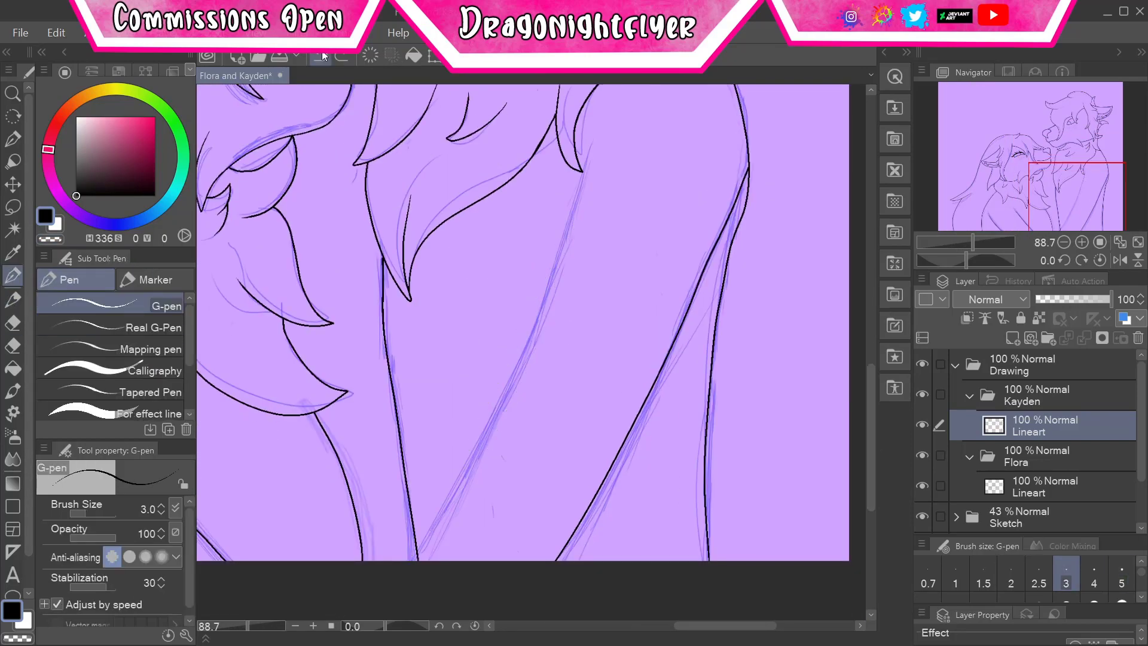
key("e")
scroll(597, 137, "down", 5)
scroll(597, 137, "up", 1)
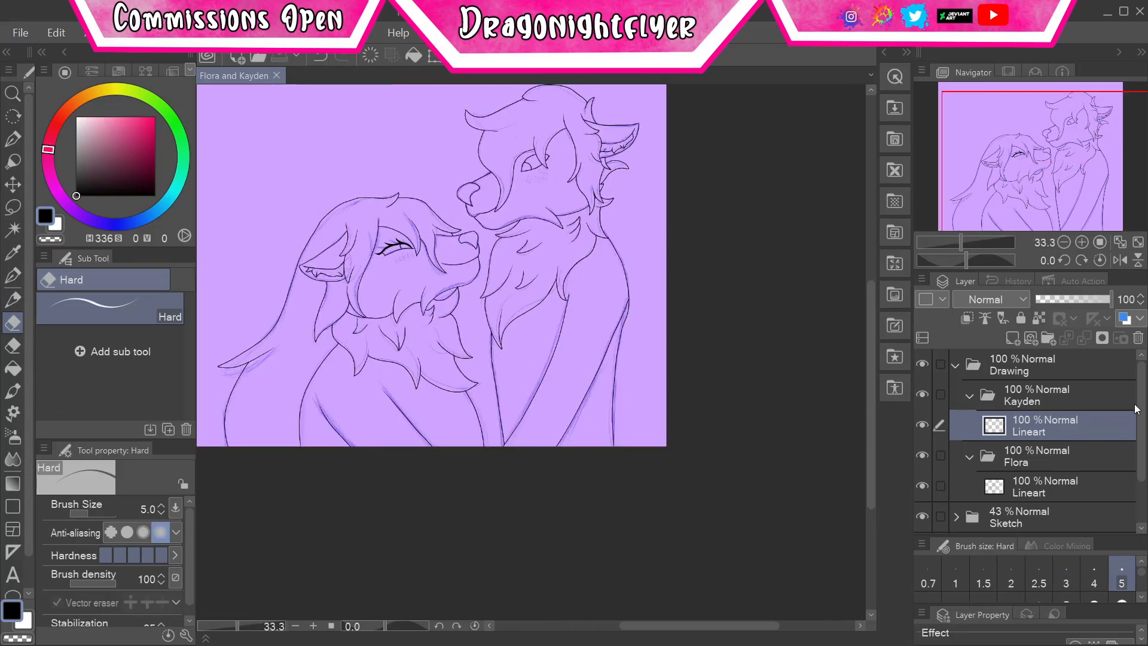
- Fill Flora's hair and chest fluff with pale pink on a colour layer below her lineart, touching up with the G-pen
left_click(1052, 487)
scroll(1053, 486, "down", 1)
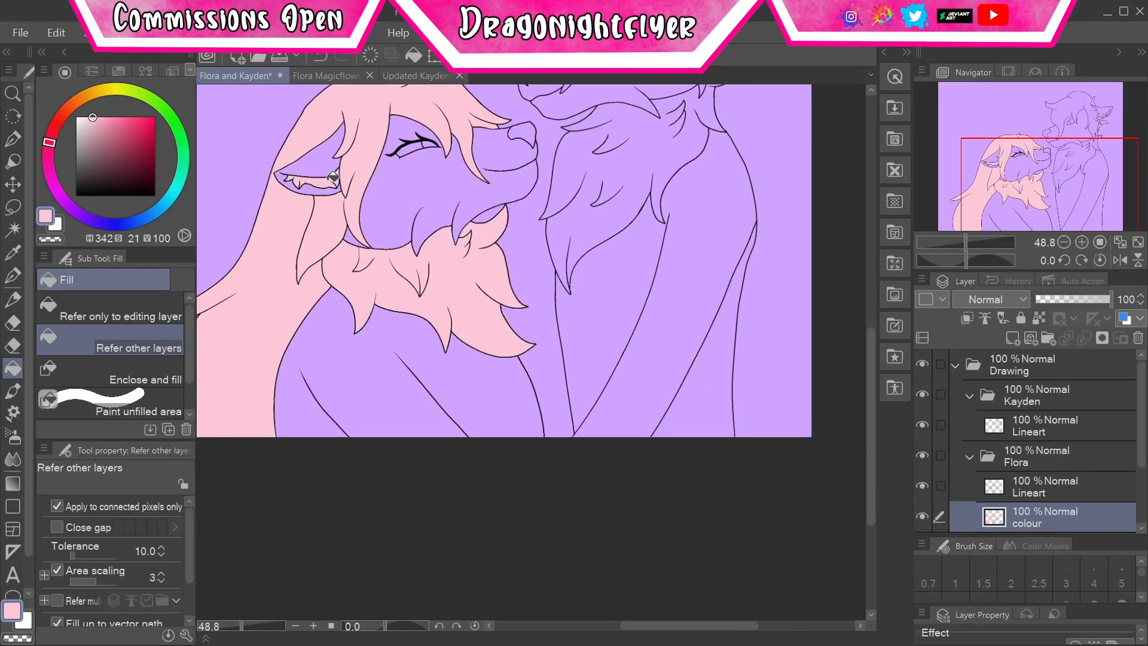
left_click(12, 299)
left_click(12, 276)
scroll(736, 419, "up", 6)
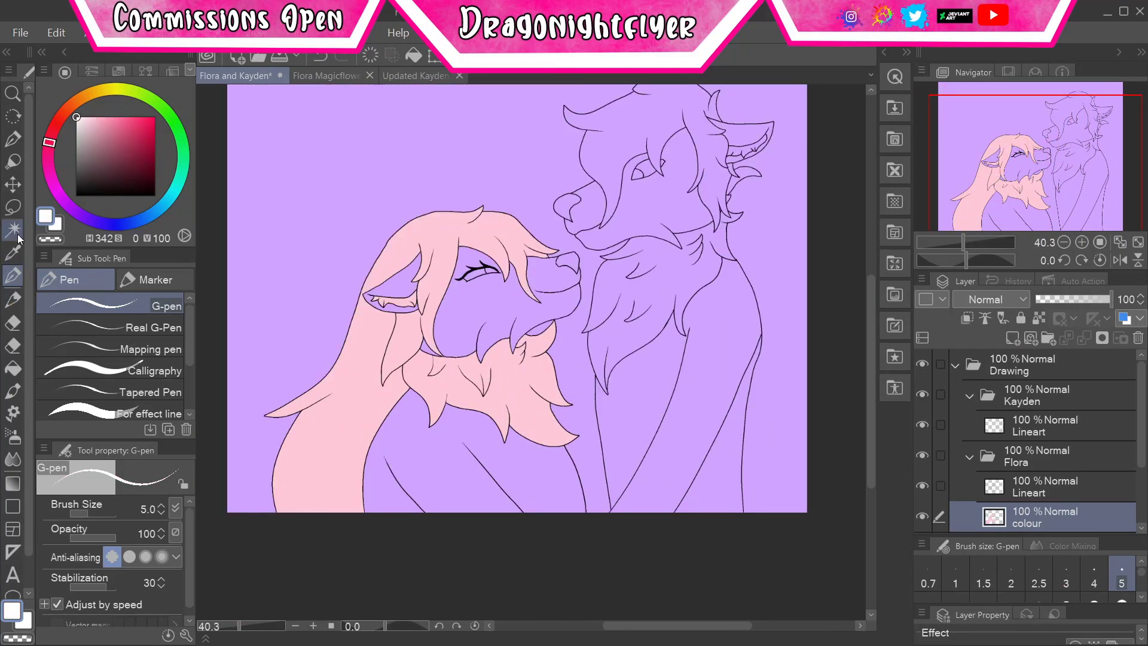
- Following Flora's reference sheet, fill her nose black, her iris cyan and her face and body with deeper pink
left_click(12, 368)
left_click(73, 185)
left_click(326, 76)
left_click(234, 75)
left_click(426, 255)
scroll(444, 448, "up", 5)
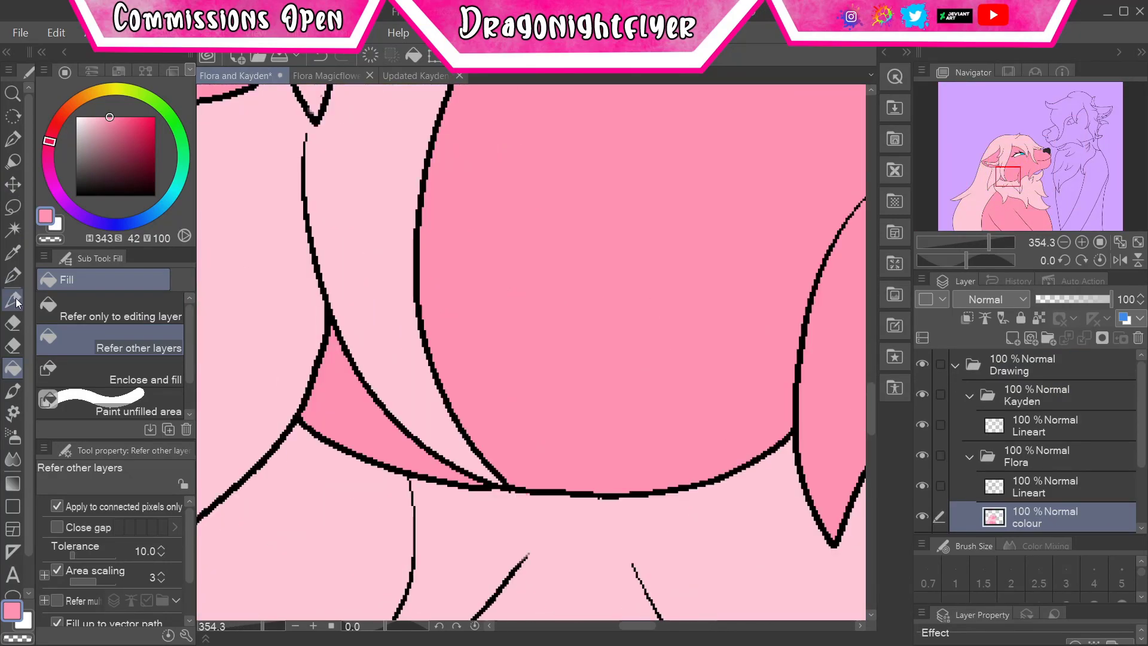
- Outline the pale pink marking on Flora's cheek and muzzle with the G-pen and fill it
left_click(12, 275)
scroll(531, 353, "down", 5)
scroll(655, 260, "up", 5)
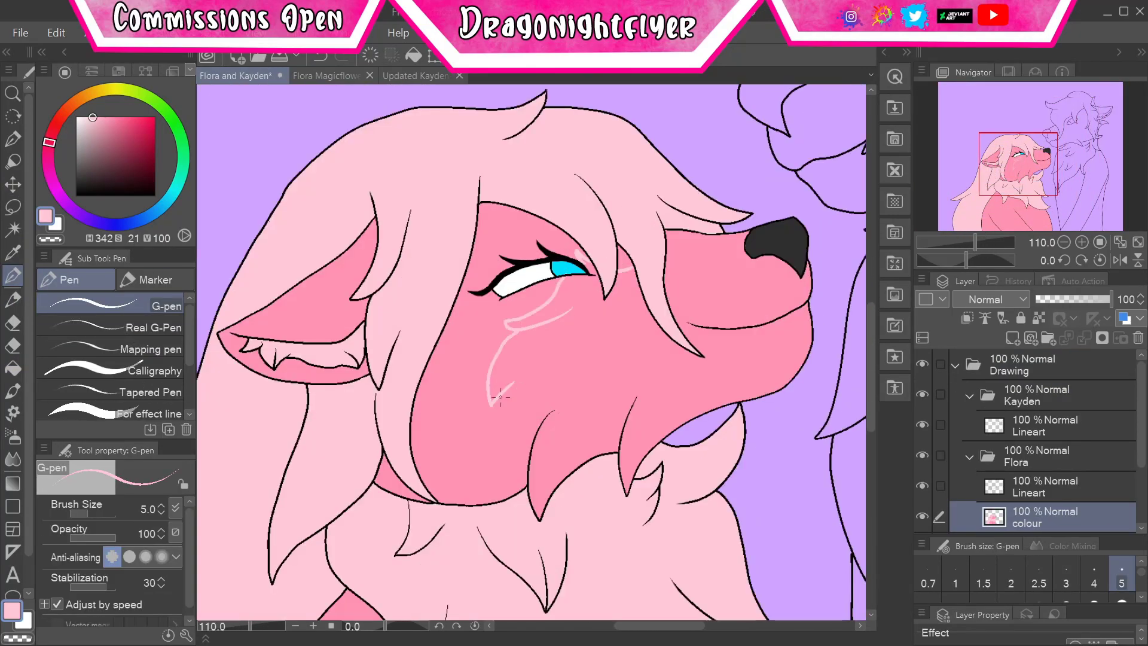
left_click(13, 369)
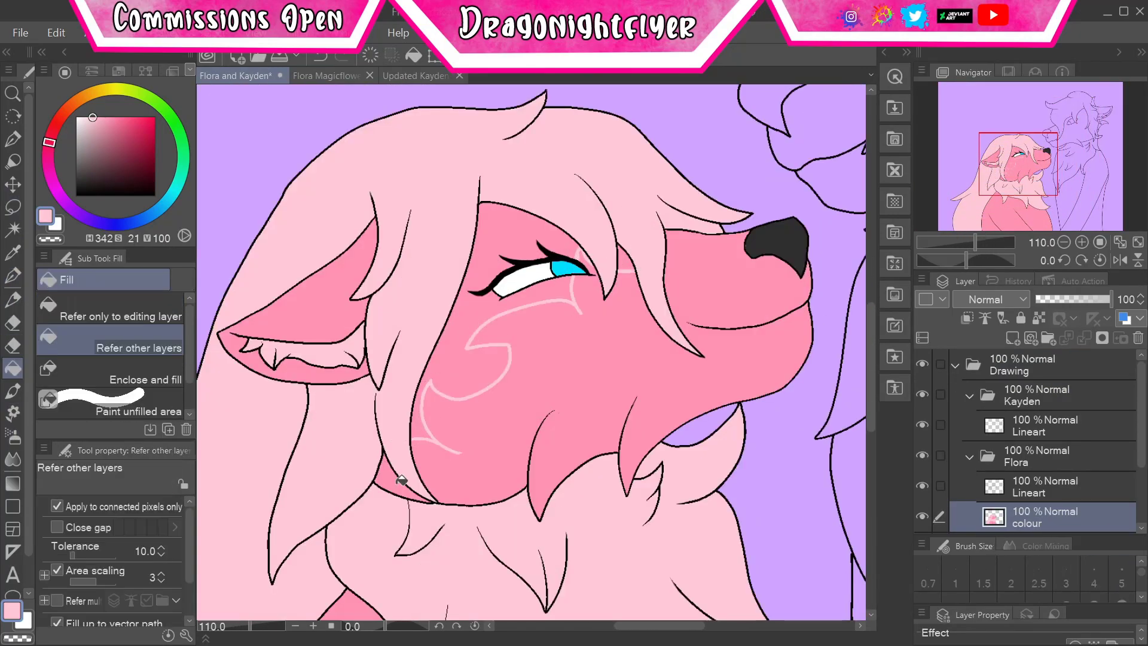
left_click(435, 446)
left_click(13, 275)
scroll(539, 263, "up", 6)
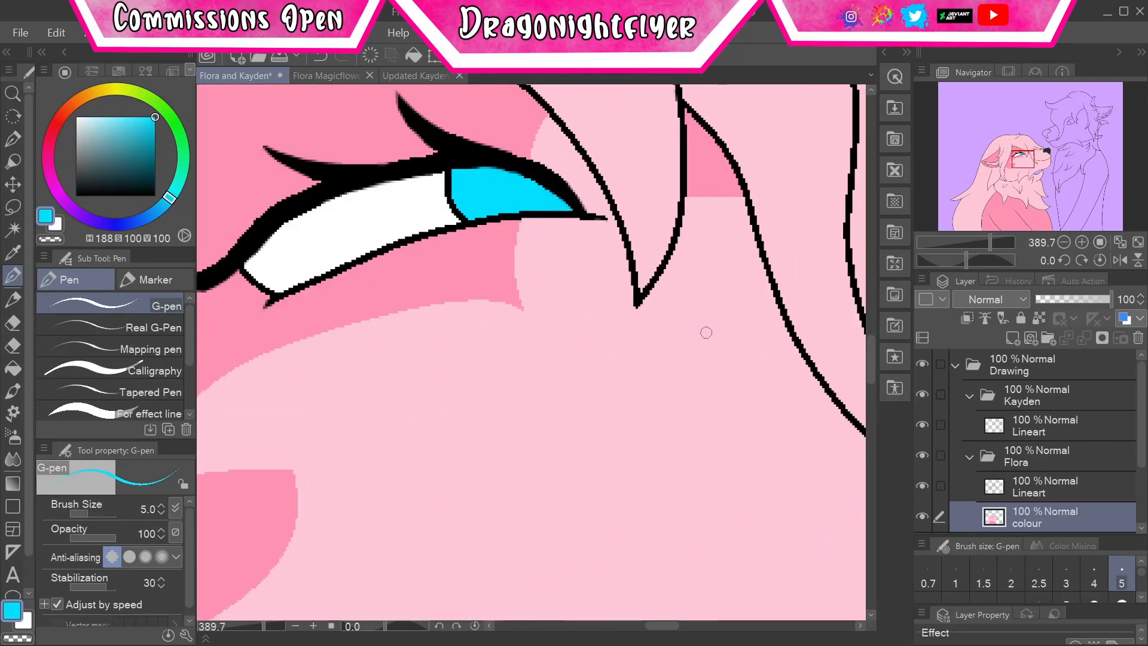
- Refill Flora's nose with dark grey and touch up its edges
left_click(76, 181)
scroll(538, 299, "down", 5)
left_click(12, 369)
scroll(538, 299, "up", 5)
left_click(538, 299)
left_click(12, 299)
left_click_drag(428, 310, 446, 277)
- Draw a dividing line across Flora's nose and fill its upper part with a lighter grey
left_click(13, 275)
mouse_move(433, 359)
left_mouse_down()
mouse_move(574, 386)
mouse_move(655, 454)
left_mouse_up()
left_click_drag(533, 306, 640, 359)
key("ctrl+z")
left_click(76, 162)
left_click_drag(556, 362, 660, 308)
key("g")
left_click(550, 283)
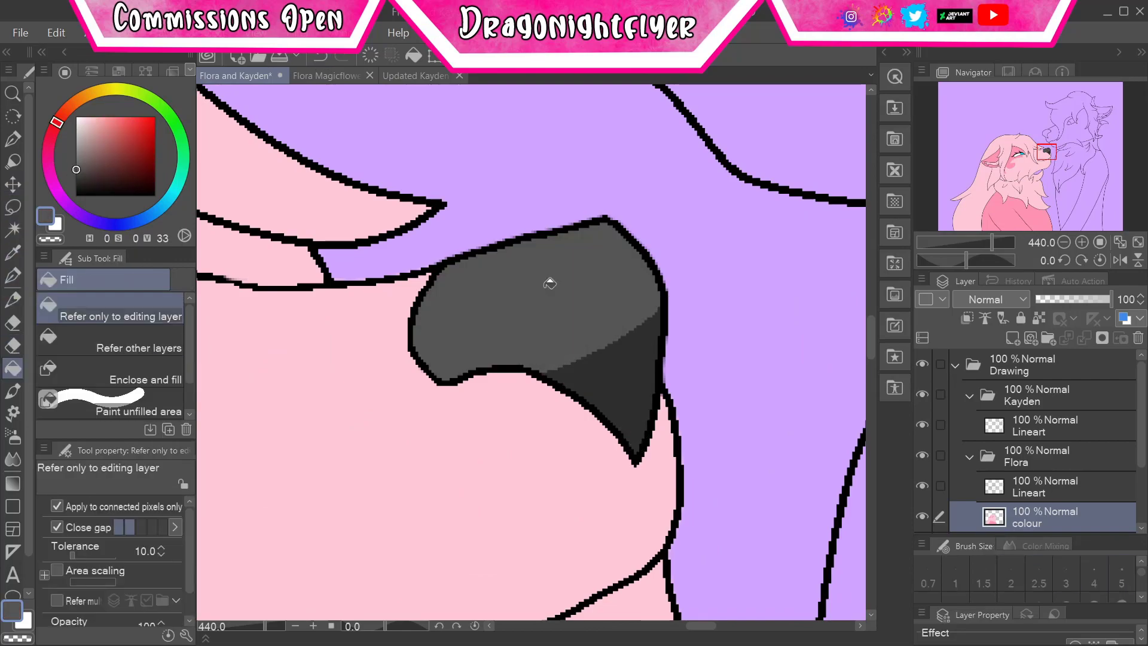
- Draw a white highlight line between the two greys of Flora's nose with the G-pen
left_click(13, 275)
left_click(76, 117)
left_click_drag(538, 377, 622, 335)
scroll(538, 299, "down", 5)
scroll(538, 299, "up", 5)
- Clean up colour in the gaps above Flora's muzzle and under her chin with the Hard eraser
left_click(12, 323)
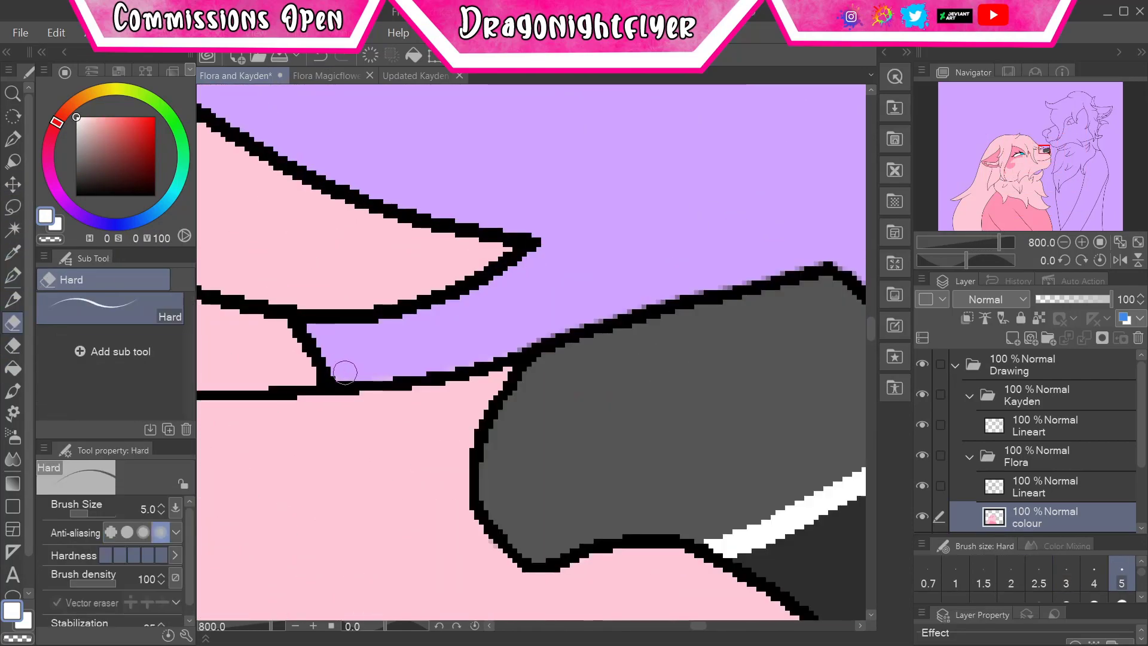
scroll(588, 416, "down", 3)
scroll(591, 431, "up", 4)
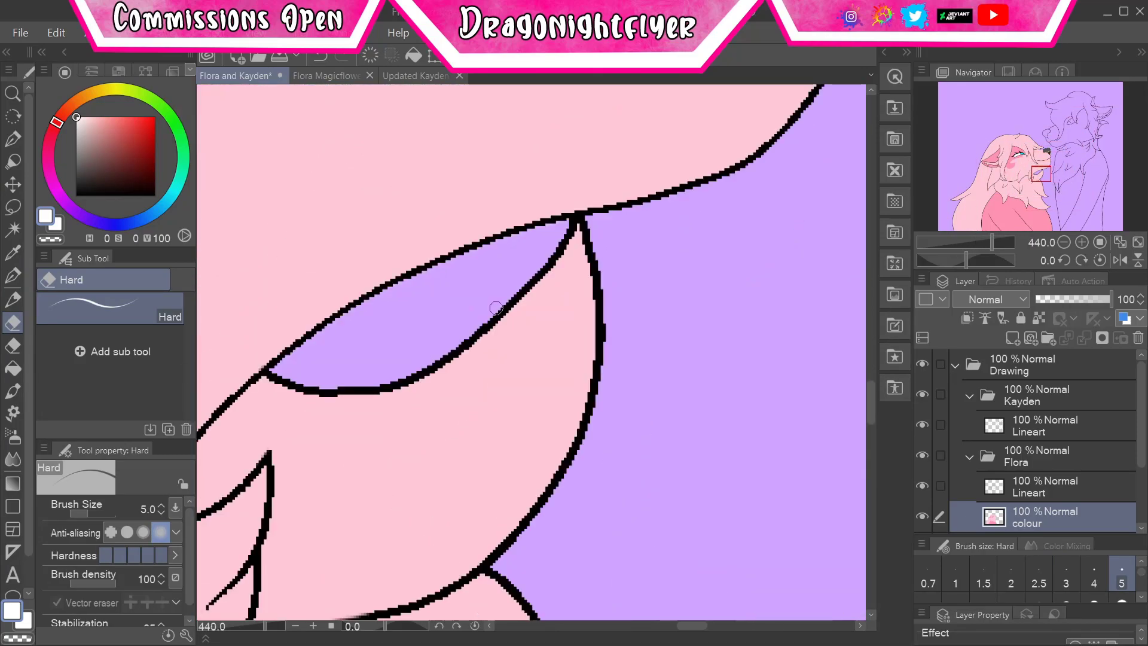
scroll(582, 446, "down", 5)
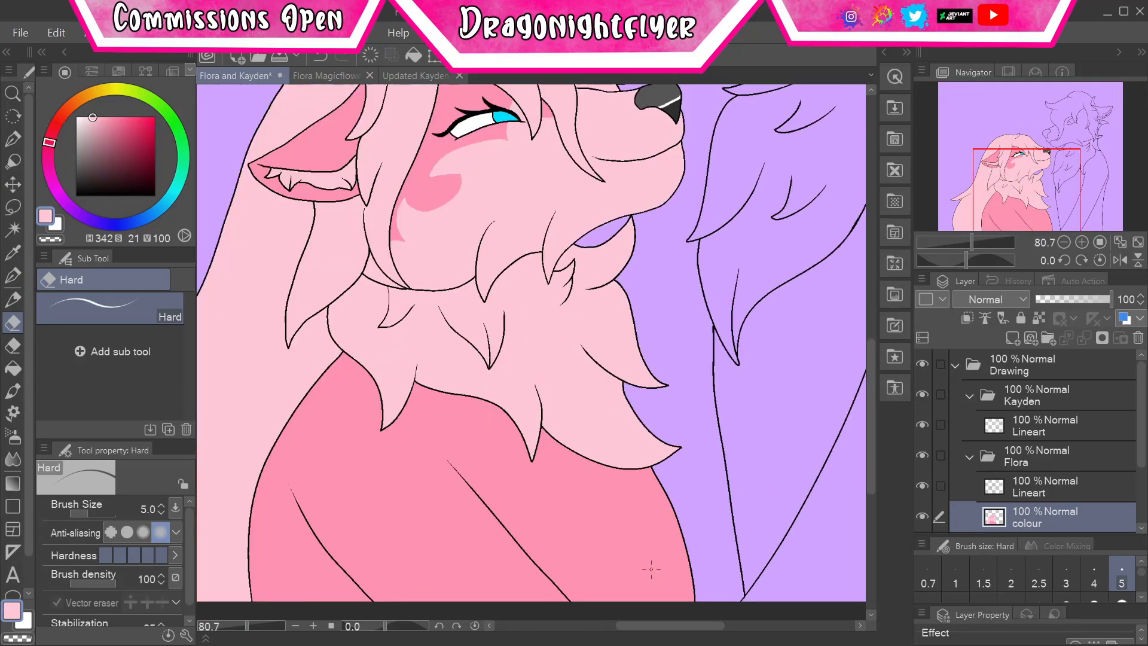
- Draw pale pink markings on Flora's chest and arms with the G-pen and fill them
left_click(13, 275)
left_click(93, 117)
left_click_drag(491, 412, 547, 529)
key("g")
left_click(616, 533)
key("p")
scroll(592, 494, "down", 5)
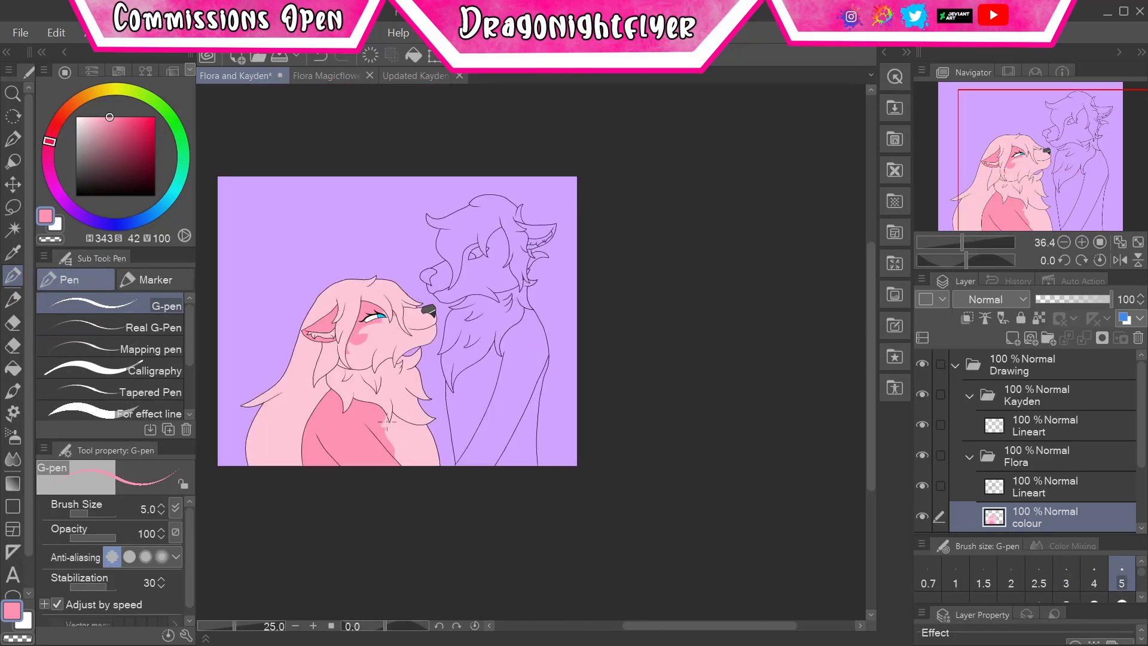
scroll(461, 515, "up", 3)
key("g")
- Select Flora's iris and shade its upper part with saturated blue using the Shadow airbrush
key("w")
scroll(559, 449, "down", 3)
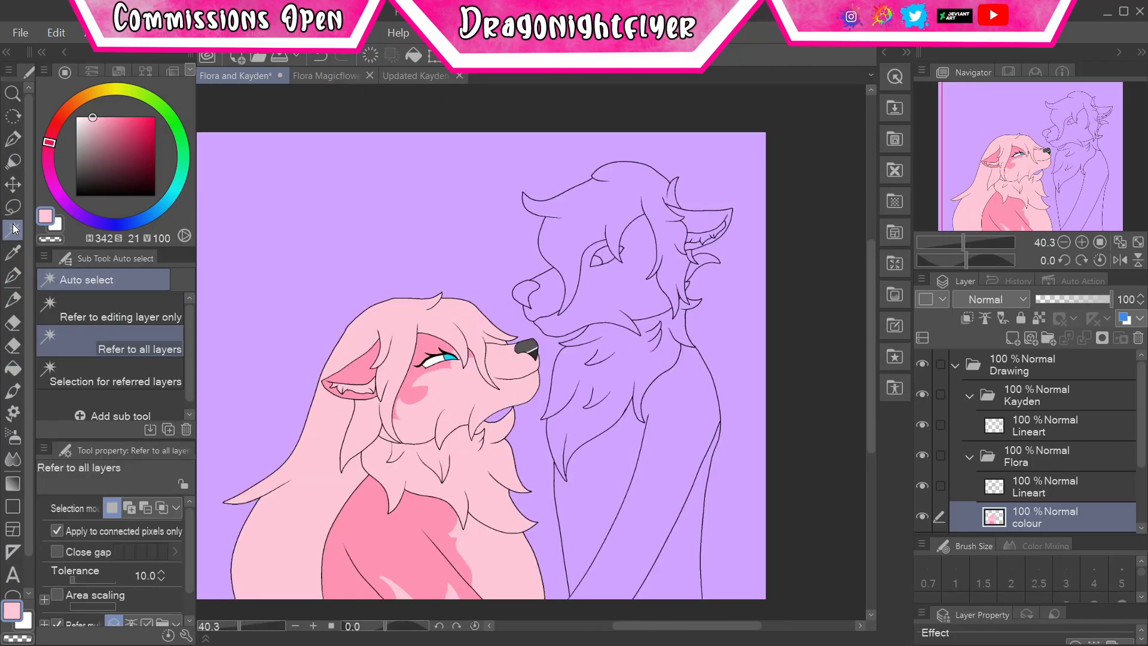
scroll(525, 486, "up", 6)
left_click(490, 353)
left_click(136, 221)
key("b")
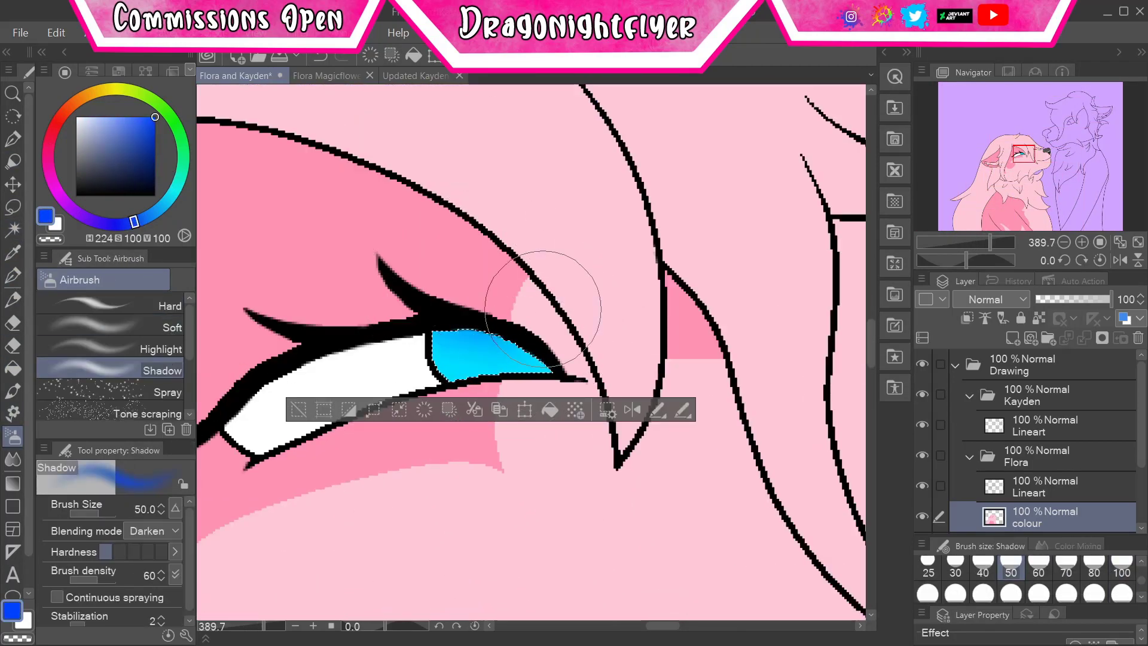
- Lighten the lower iris with the Highlight airbrush, paint a black pupil with the G-pen and clear the selection
key("x")
left_click(110, 349)
mouse_move(454, 350)
left_mouse_down()
mouse_move(538, 361)
mouse_move(526, 365)
left_mouse_up()
key("p")
key("ctrl+d")
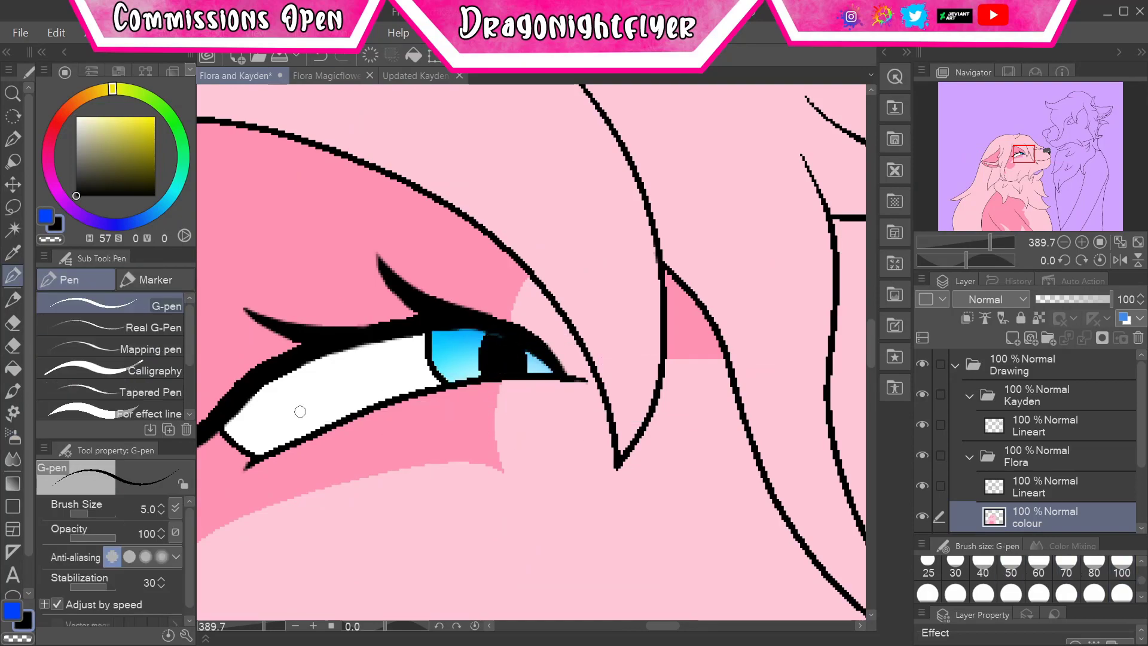
scroll(299, 412, "down", 2)
- Add a new layer and stamp Eye Glow highlights at size 20 on Flora's iris and pupil
left_click(1012, 338)
left_click(45, 216)
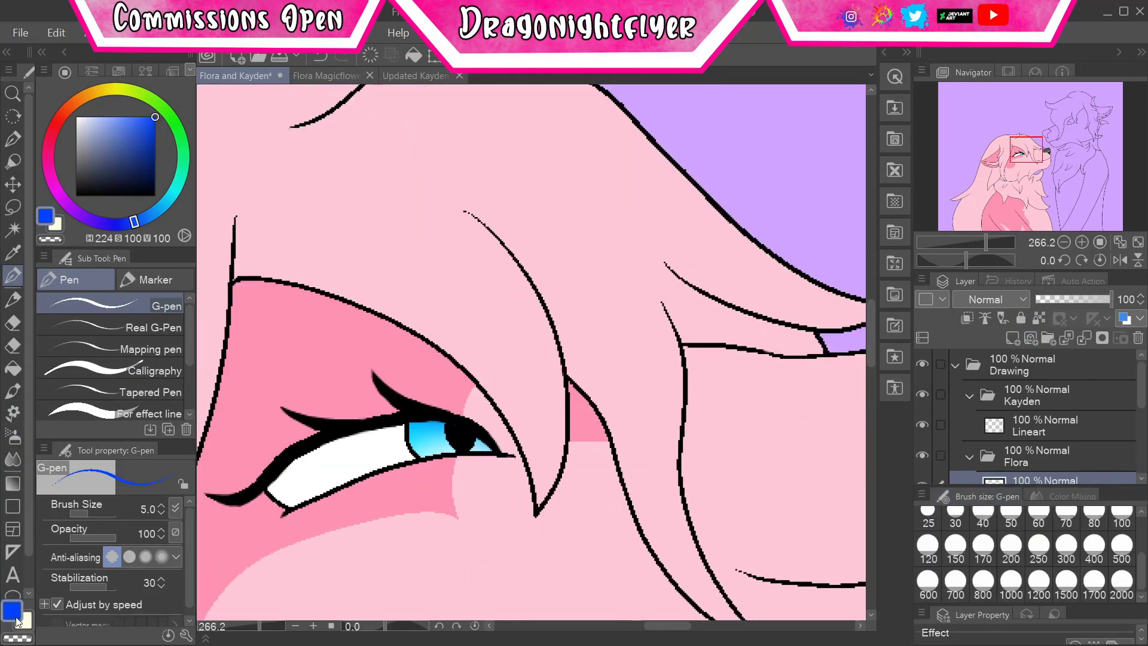
left_click(12, 413)
left_click(158, 361)
key("bracketleft")
left_click(420, 433)
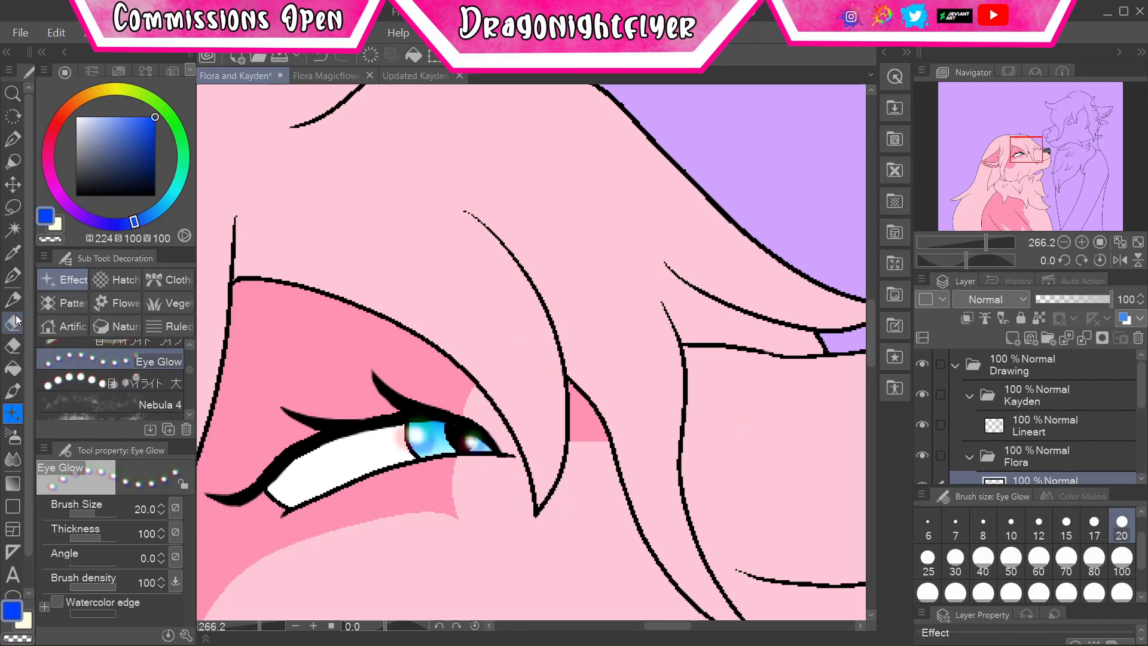
- Erase the glow spilling around Flora's eye with the Hard eraser and soften it with the Soft eraser
left_click(16, 320)
mouse_move(413, 413)
left_mouse_down()
mouse_move(478, 437)
mouse_move(378, 379)
left_mouse_up()
key("e")
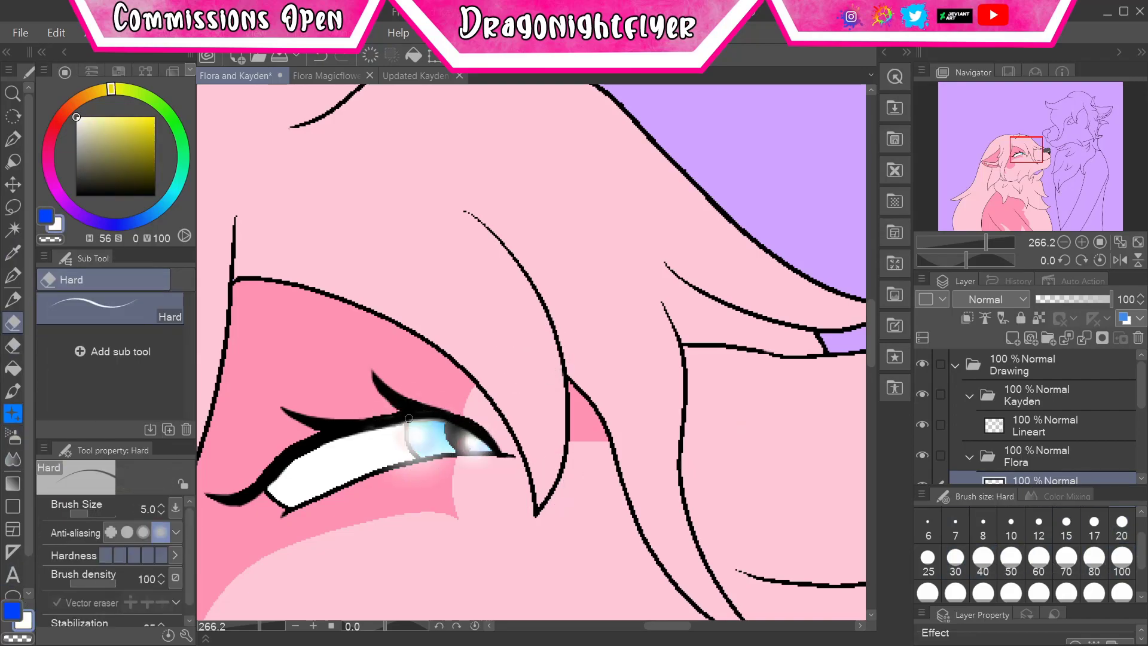
scroll(443, 459, "down", 3)
scroll(443, 460, "up", 4)
key("e")
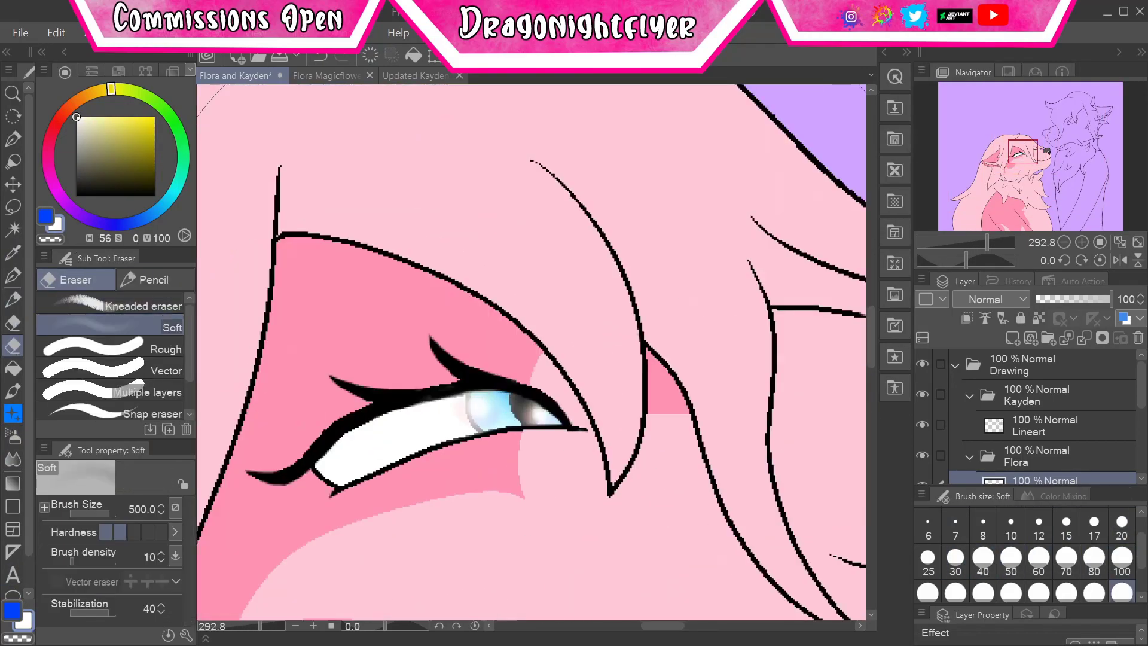
scroll(573, 396, "down", 5)
scroll(573, 396, "up", 1)
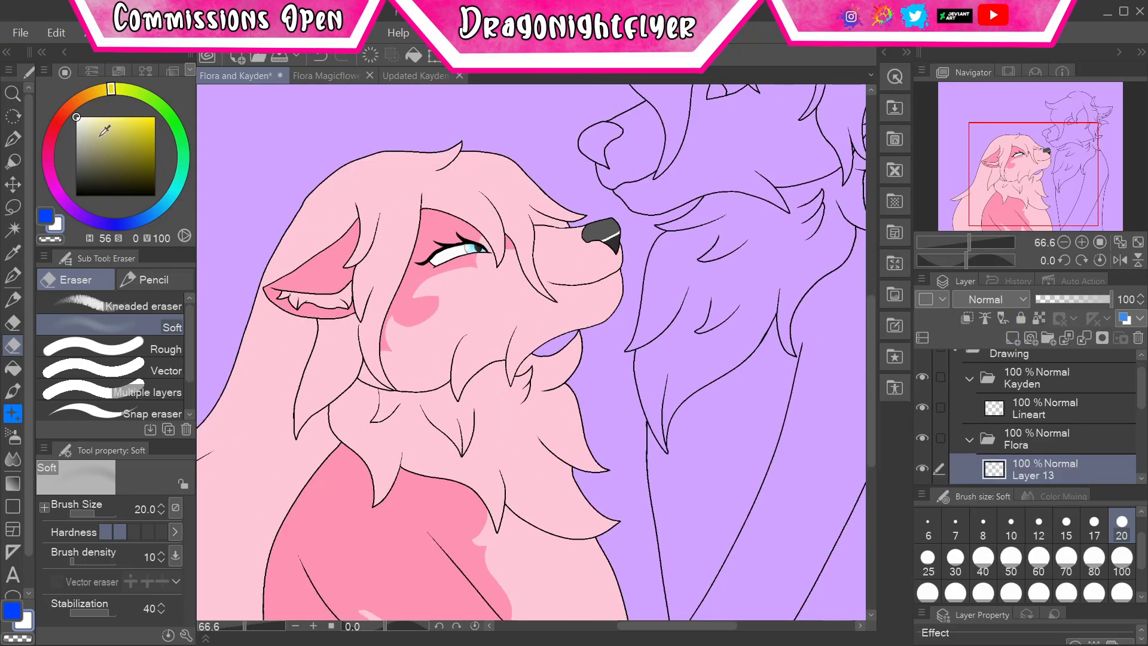
- Paint a red blush across Flora's cheek on its own layer using the Soft airbrush at size 100
left_click(57, 123)
left_click(136, 117)
left_click(12, 436)
left_click(172, 327)
left_click(1122, 557)
left_click(491, 278, "alt")
left_click_drag(418, 305, 508, 279)
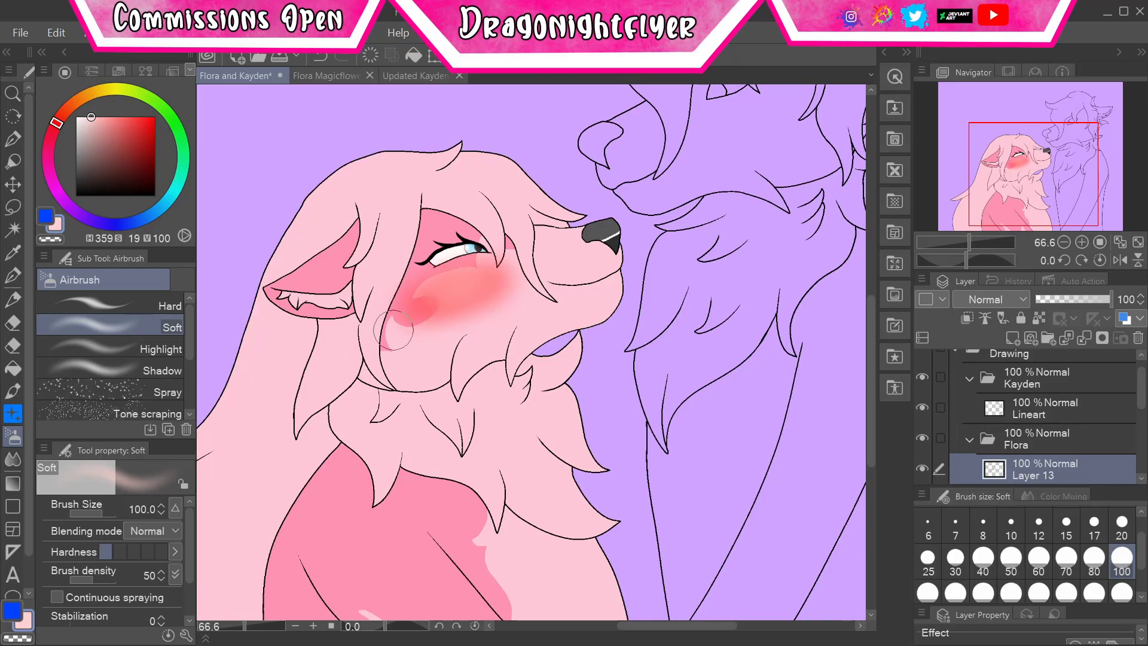
- Erase the blush overlapping Flora's hair strands with the Hard eraser
key("e")
scroll(473, 251, "up", 5)
key("e")
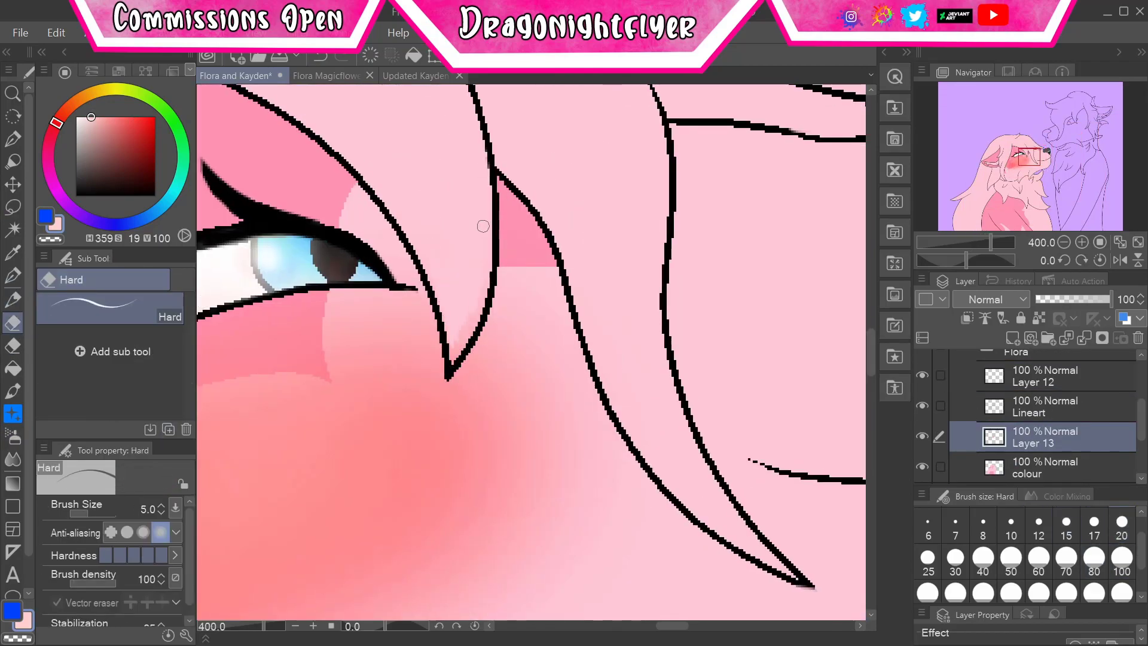
scroll(585, 293, "down", 1)
key("ctrl+0")
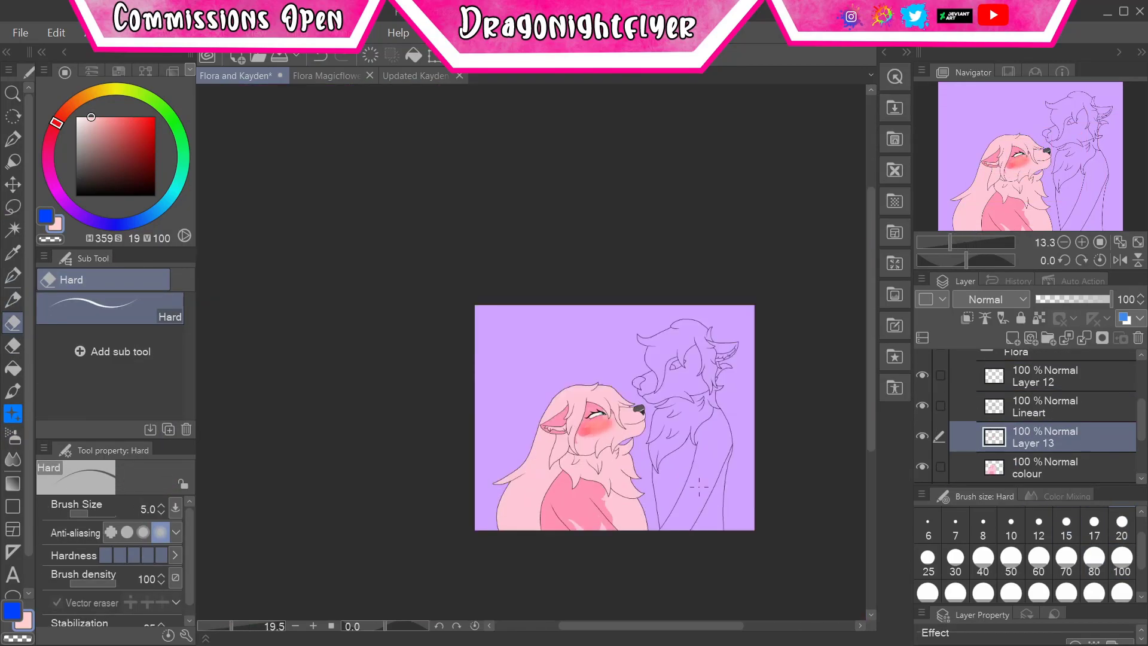
- Following Kayden's reference sheet, fill his hair grey, iris light blue and face and ear near-black on a colouring layer
left_click(1071, 402)
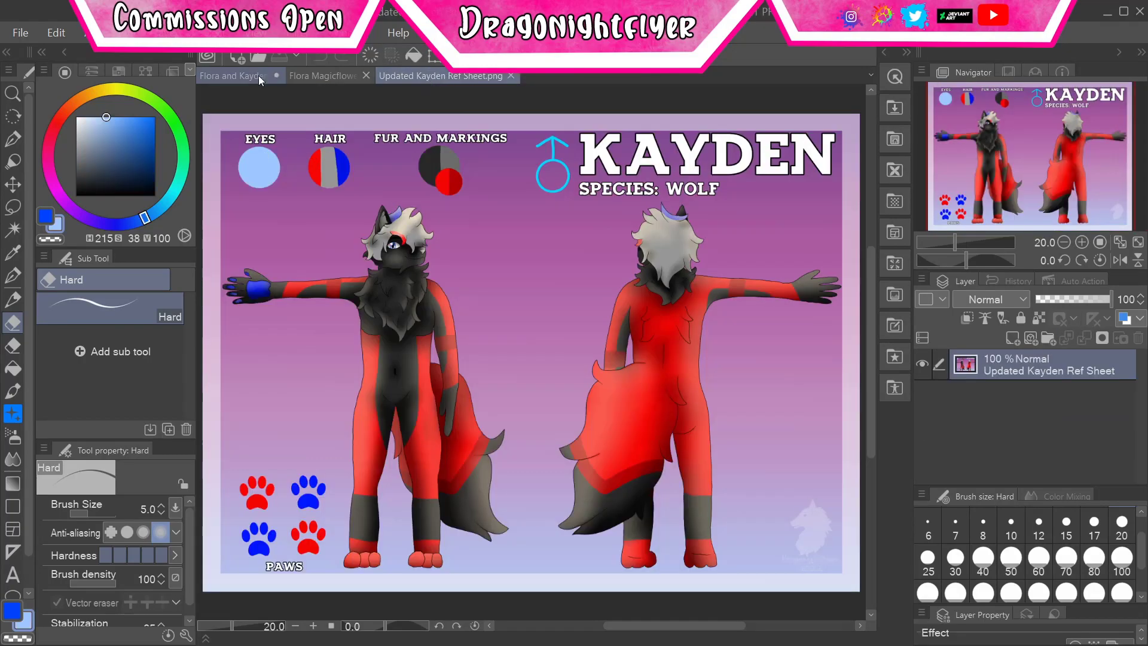
key("g")
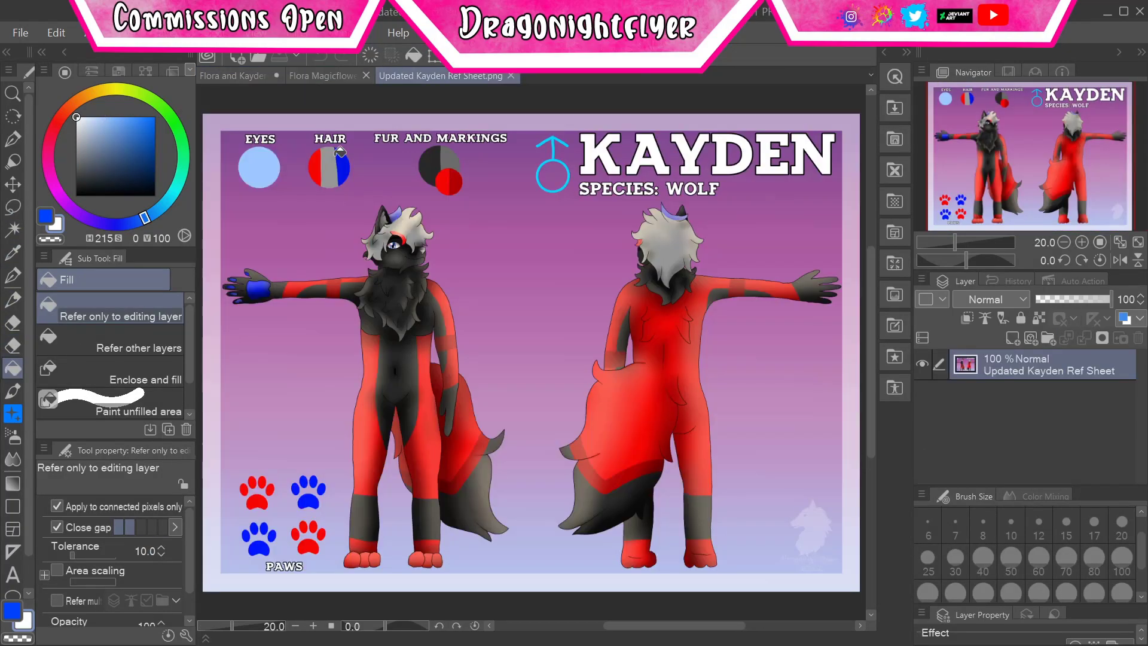
key("ctrl+Tab")
scroll(508, 353, "up", 2)
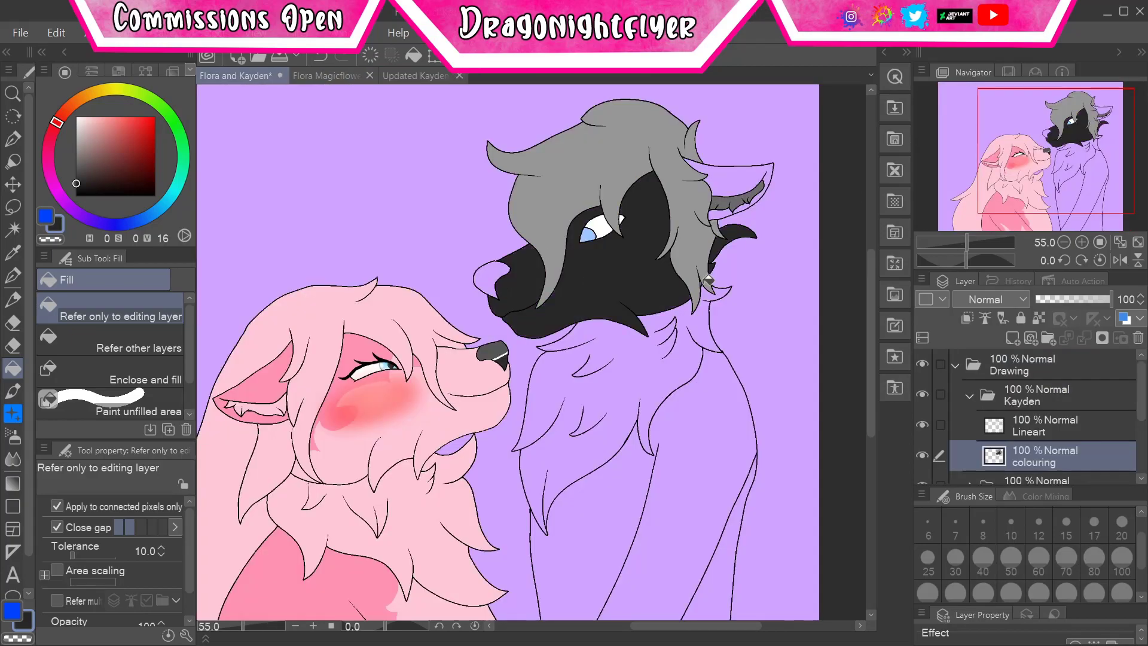
left_click(738, 192)
- Touch up the unfilled spots in Kayden's face, hair and cheek tufts with the G-pen at size 5
key("p")
scroll(733, 206, "up", 3)
key("p")
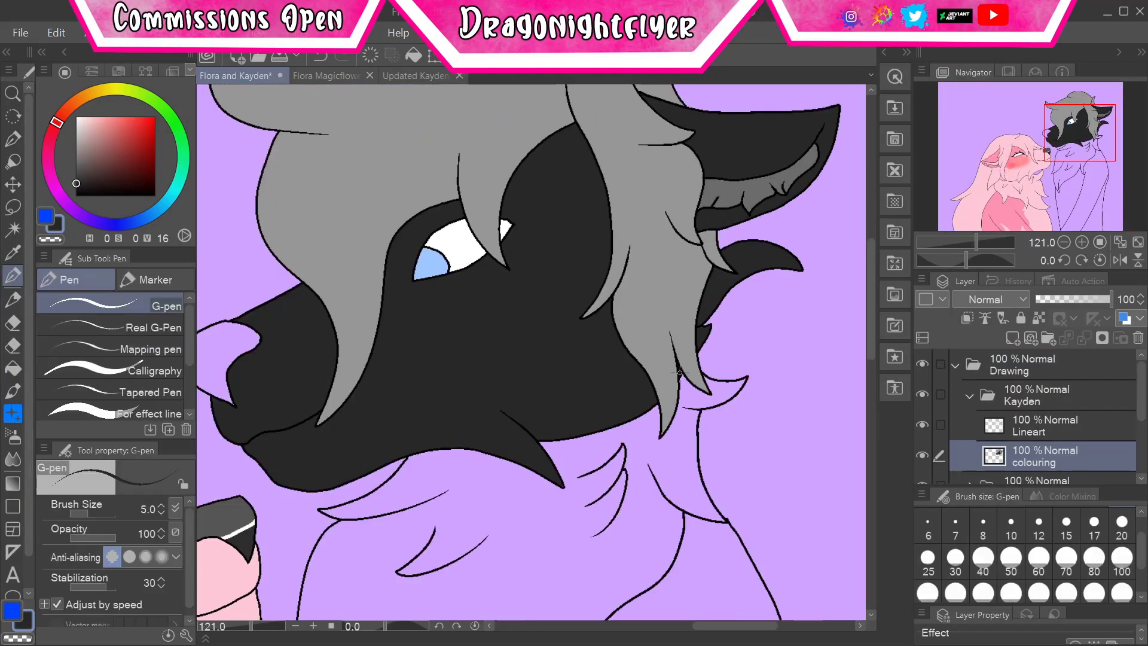
scroll(569, 224, "down", 4)
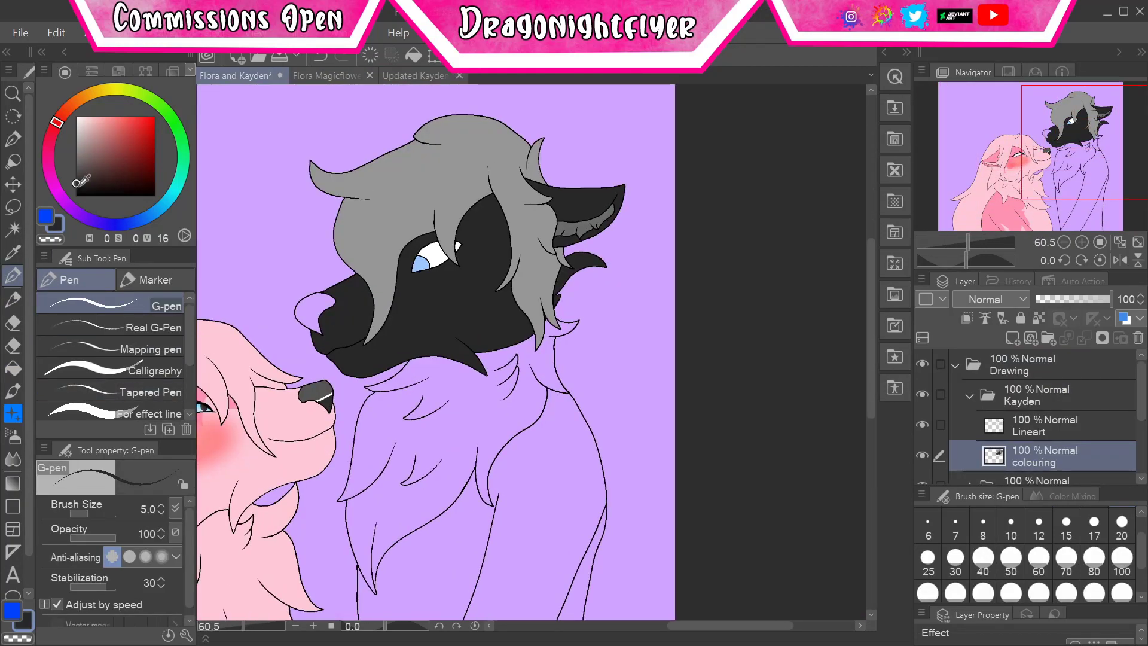
- Divide Kayden's nose with a G-pen line and colour its lower part black
left_click(318, 329, "alt")
scroll(318, 330, "up", 1)
scroll(318, 329, "up", 5)
key("x")
key("g")
key("e")
key("p")
left_click_drag(287, 293, 381, 265)
scroll(381, 265, "up", 2)
- Fill the upper part of Kayden's nose with grey and add a white highlight line along its lower edge
left_click(304, 390, "alt")
key("g")
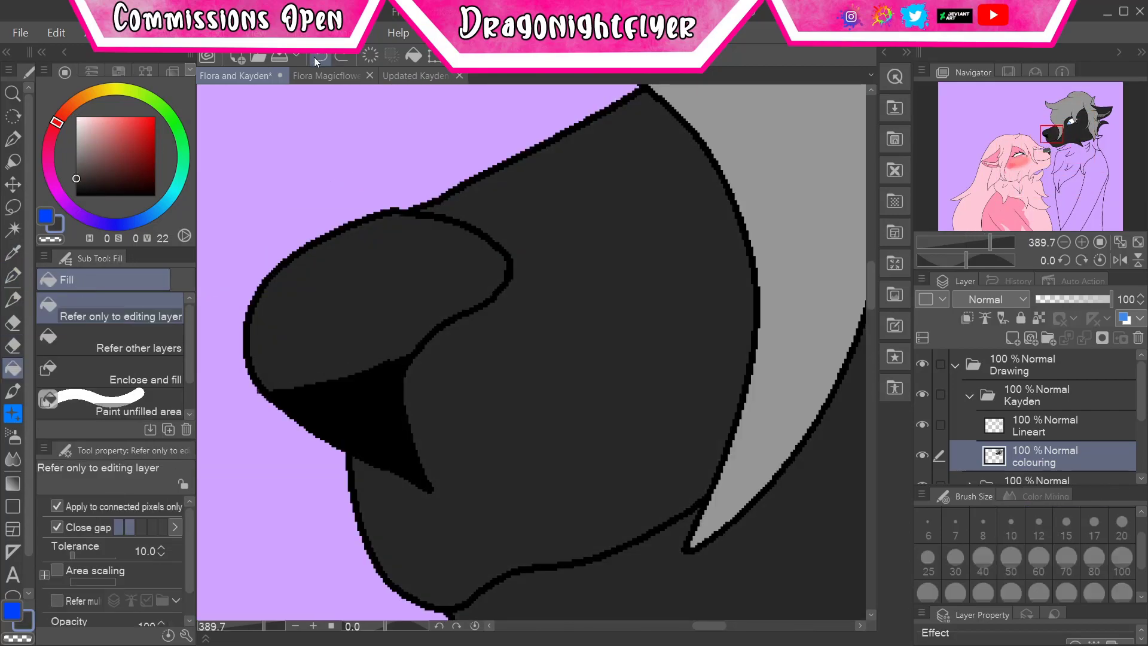
left_click(304, 390)
key("p")
key("g")
left_click(335, 385)
key("p")
left_click(412, 375, "alt")
key("ctrl+0")
scroll(539, 418, "up", 4)
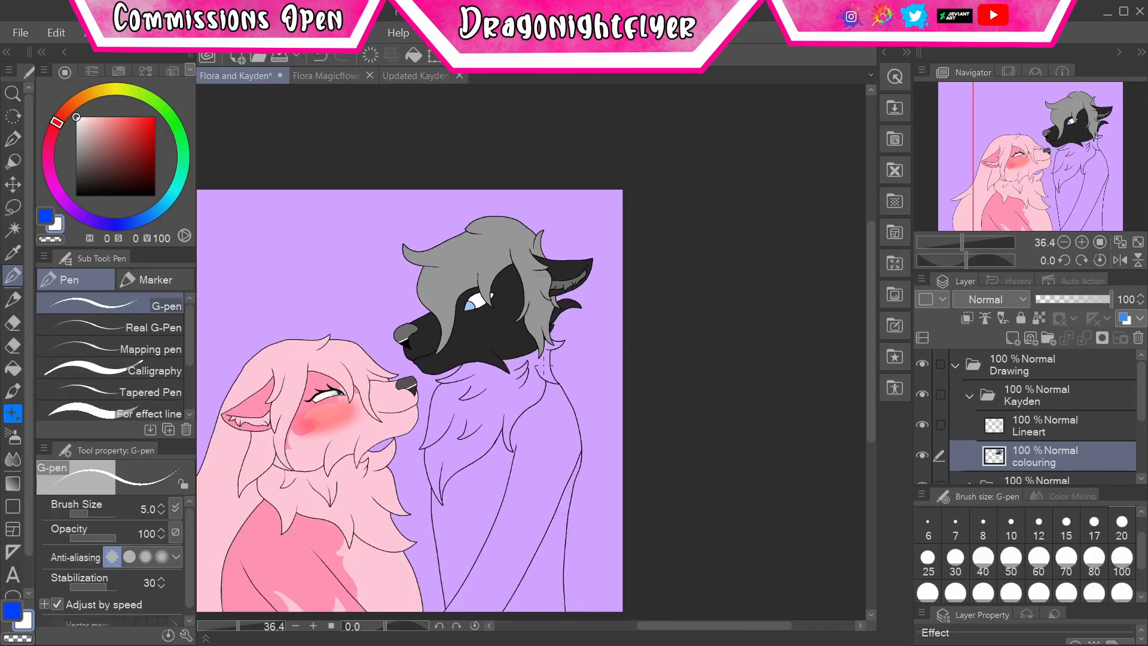
- Fill Kayden's neck, chest, arms and body near-black and touch up the remaining gaps with the G-pen
key("g")
left_click(565, 581)
key("ctrl+0")
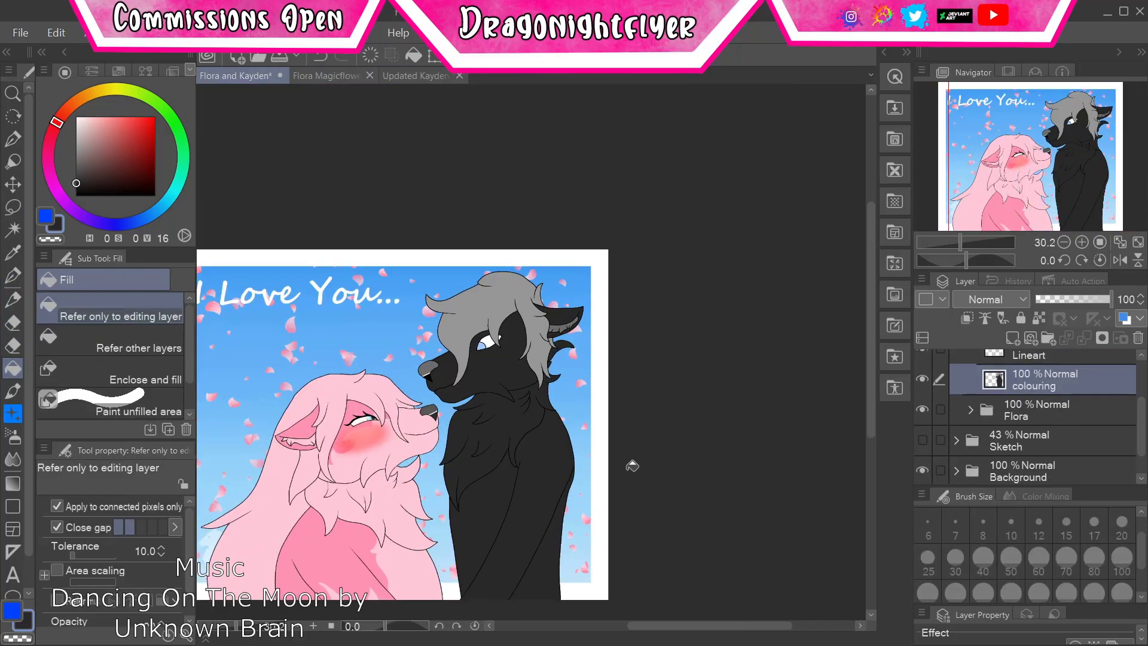
scroll(547, 498, "up", 5)
key("p")
scroll(546, 498, "down", 3)
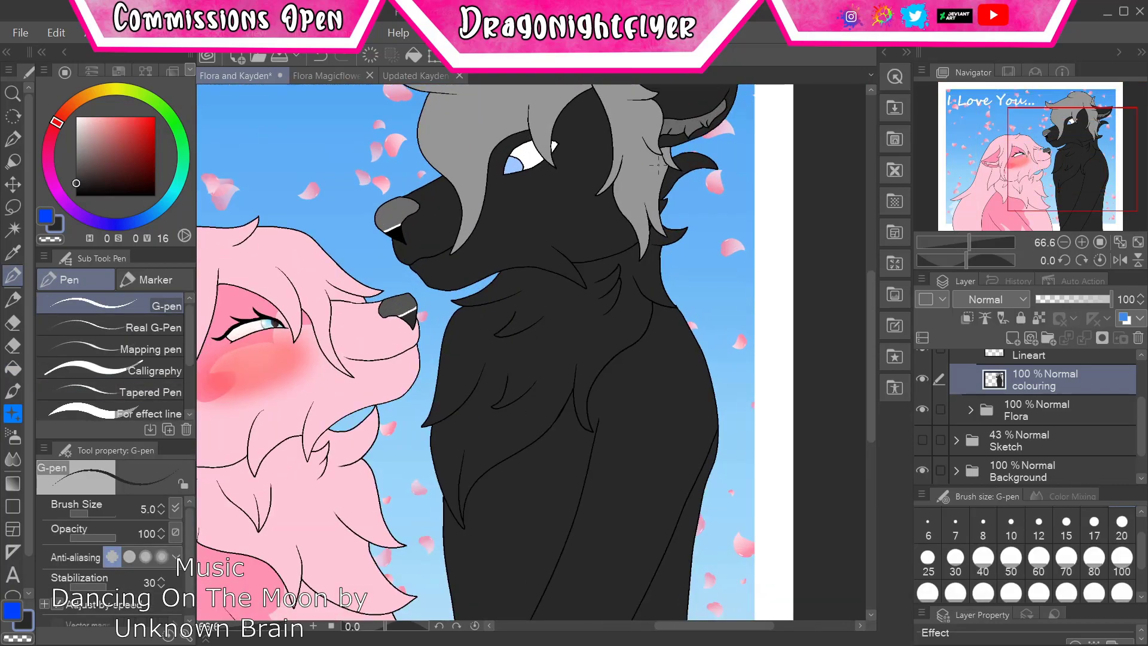
- Select Kayden's hair and paint a blue band across its crown and a red streak along the fringe with the G-pen
scroll(588, 402, "up", 3)
key("w")
left_click(588, 402)
key("p")
left_click(1122, 571)
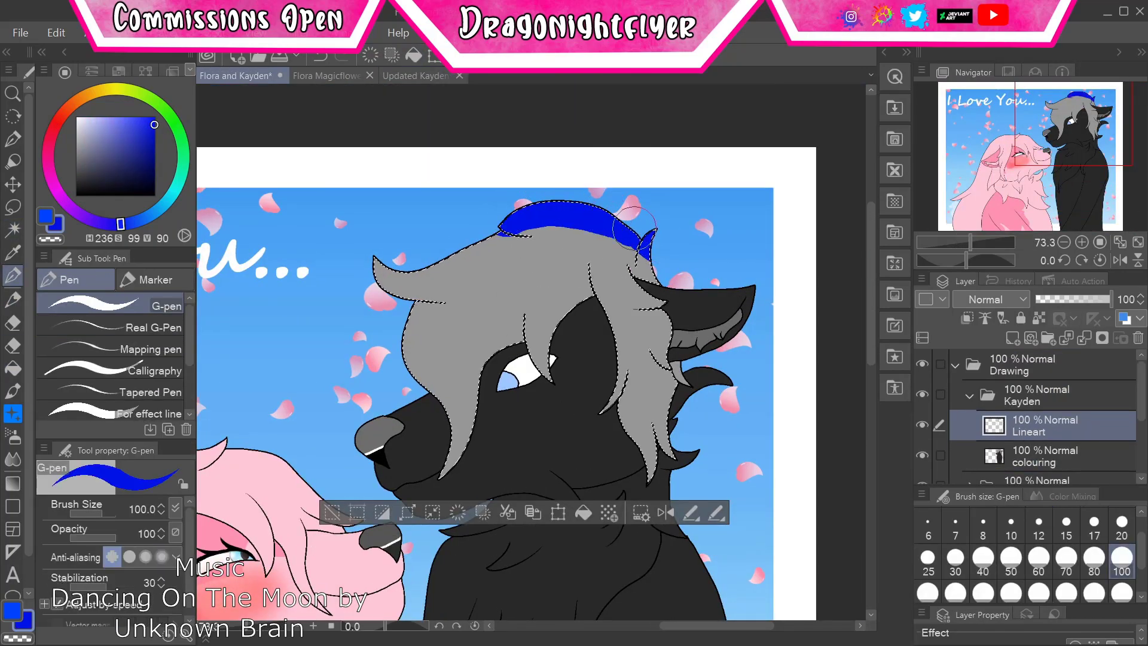
scroll(633, 224, "up", 5)
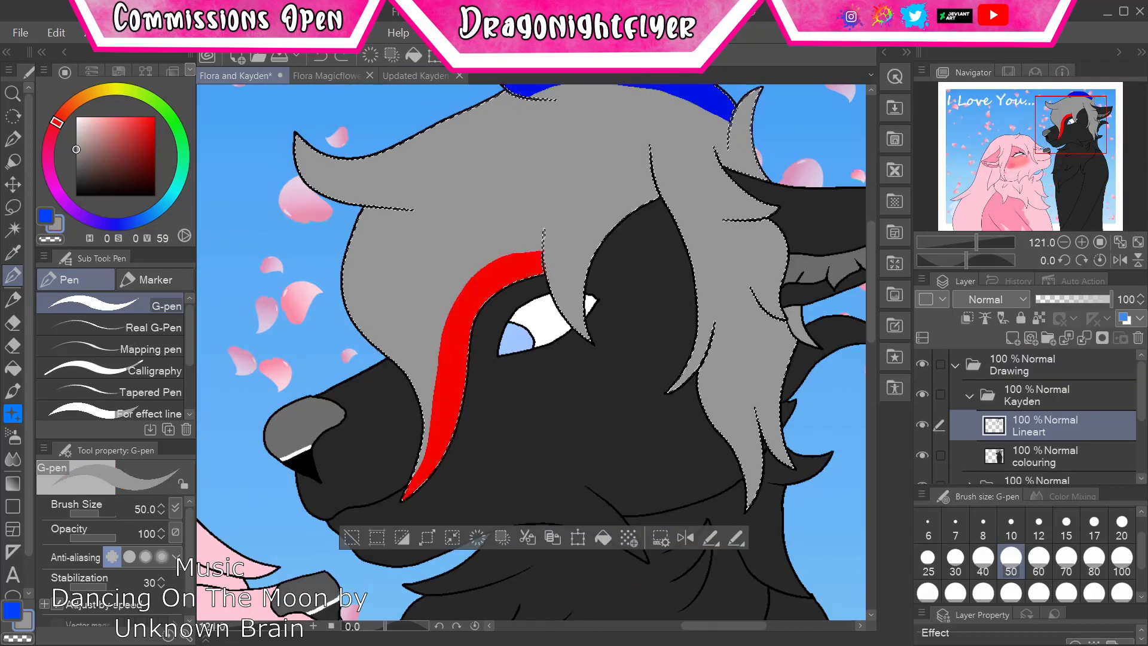
scroll(459, 154, "down", 5)
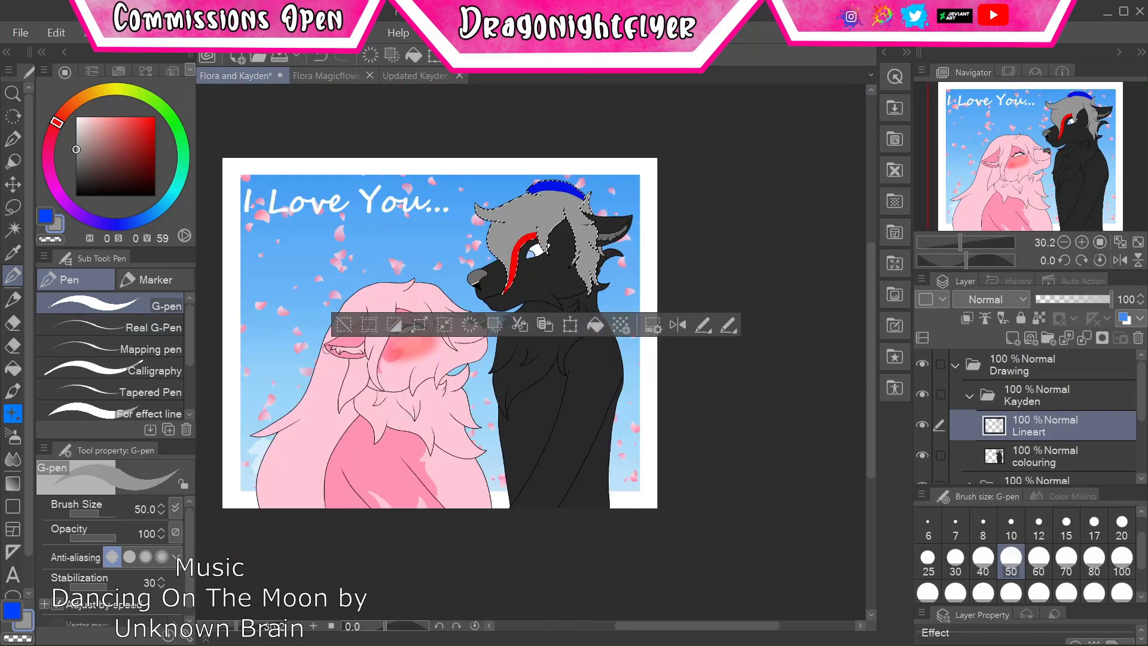
key("ctrl+d")
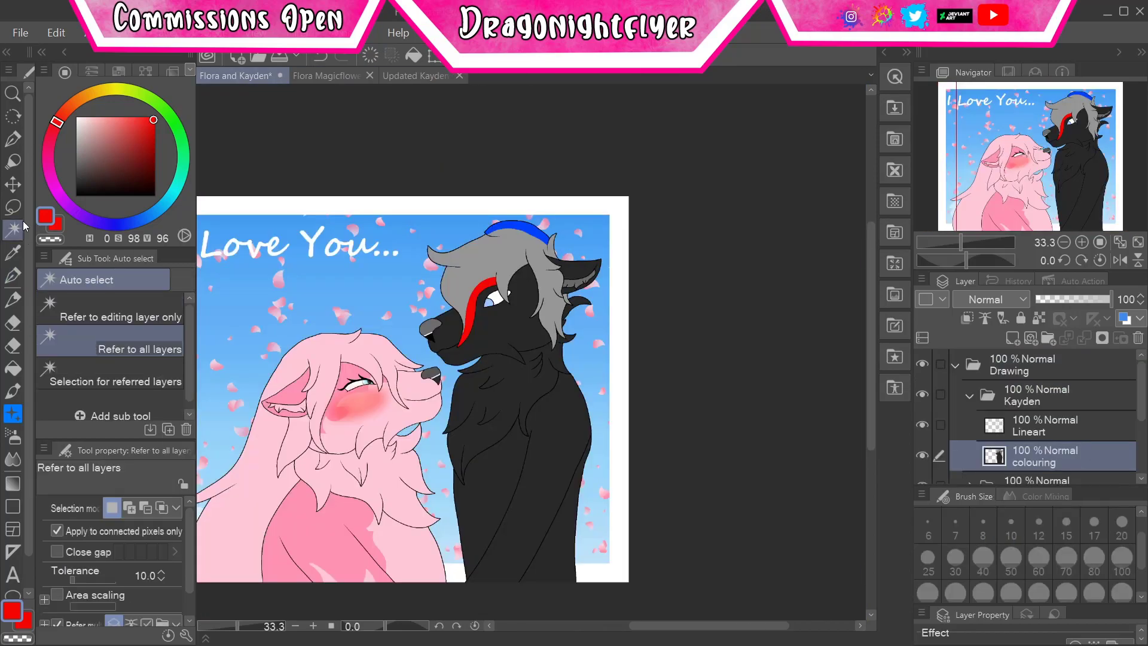
- Outline a curved stripe down Kayden's arm with the G-pen at size 8, fill it red and cross it with a dark red band
key("p")
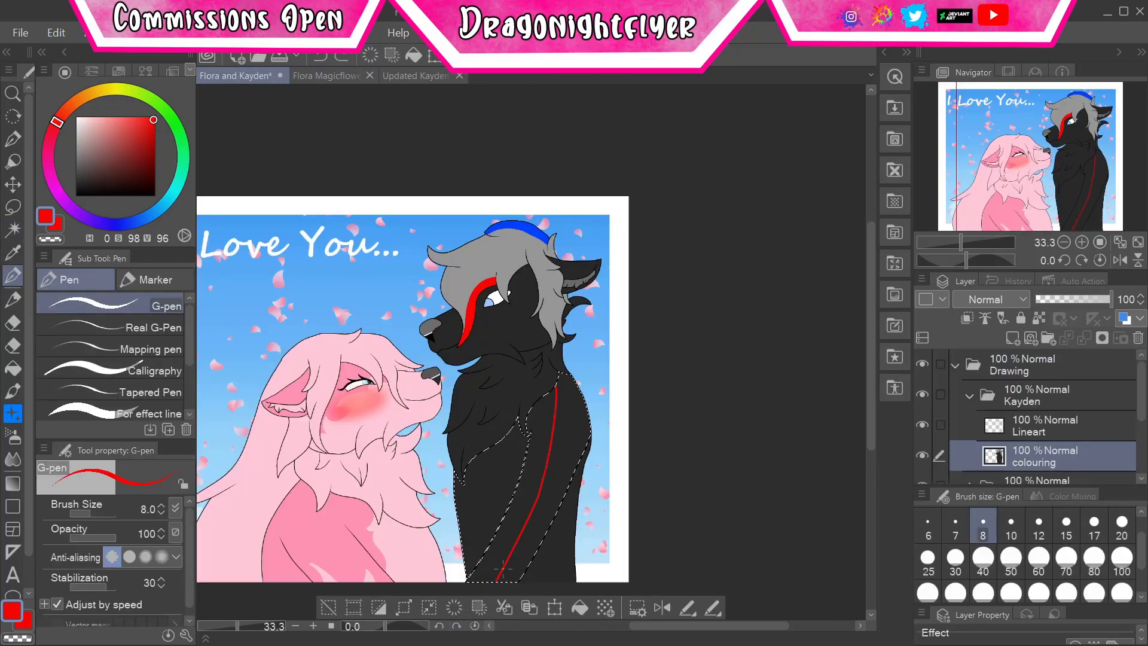
left_click_drag(558, 383, 467, 580)
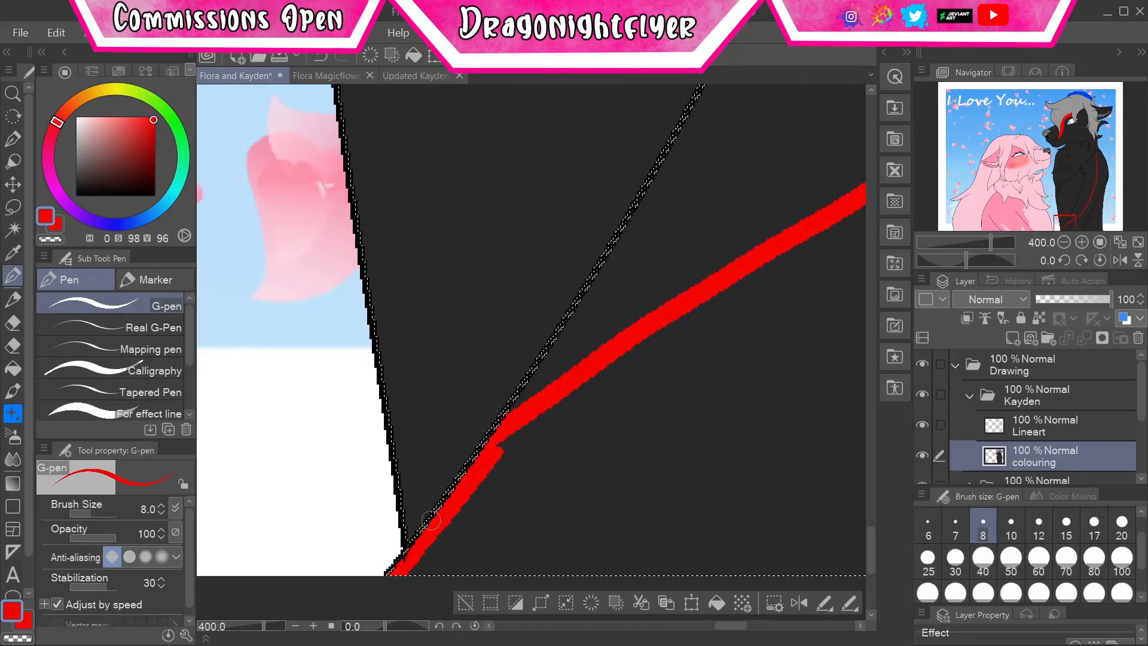
key("g")
left_click(638, 273)
key("p")
key("e")
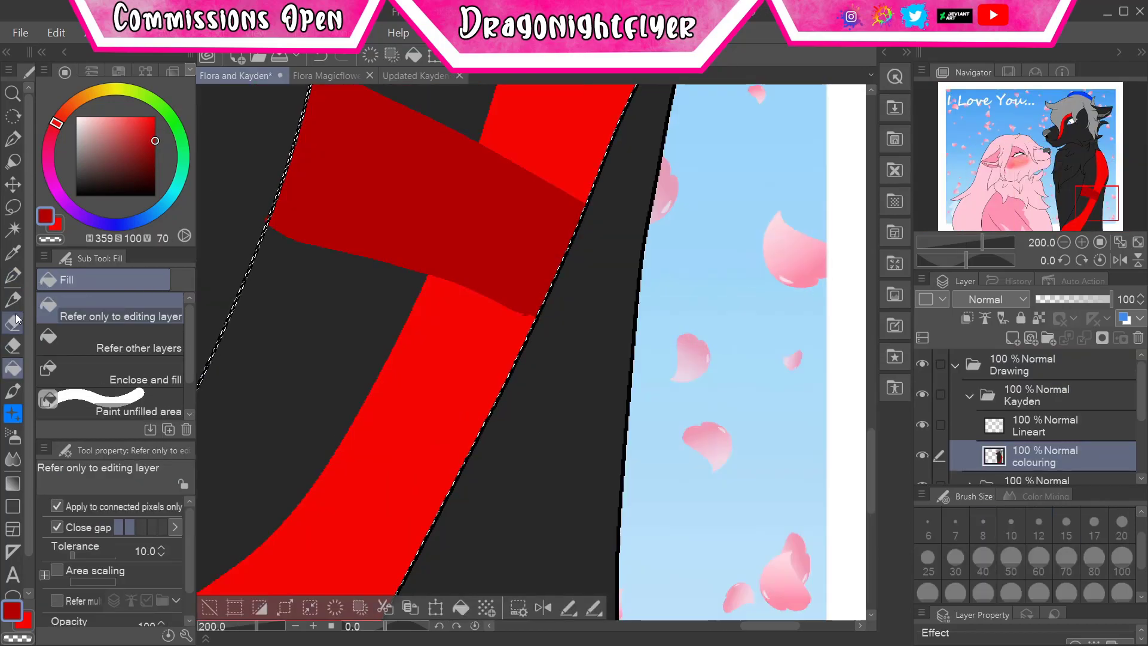
key("p")
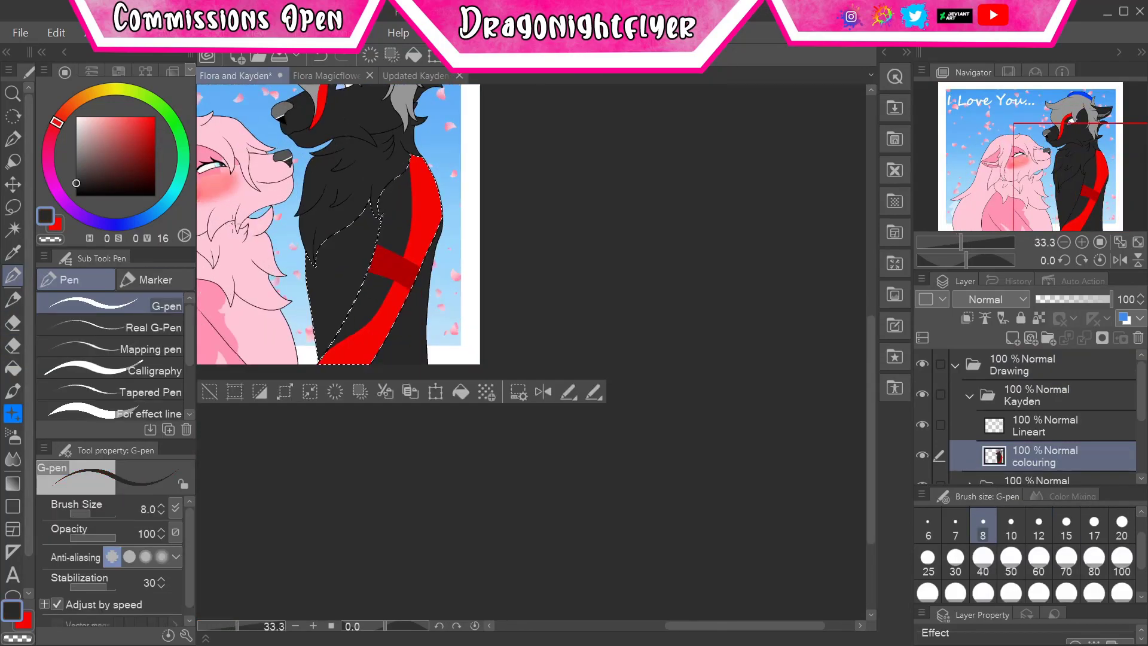
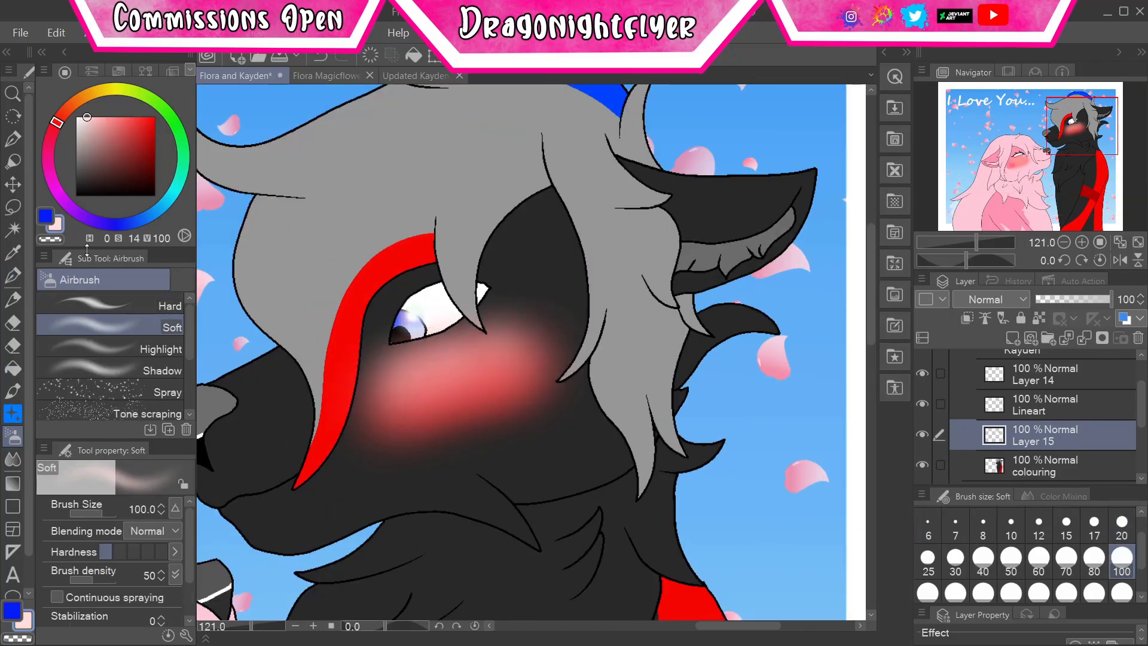
- Clean up the edge of Kayden's blush near the hair with the Hard eraser at size 5 and save the file
key("e")
key("e")
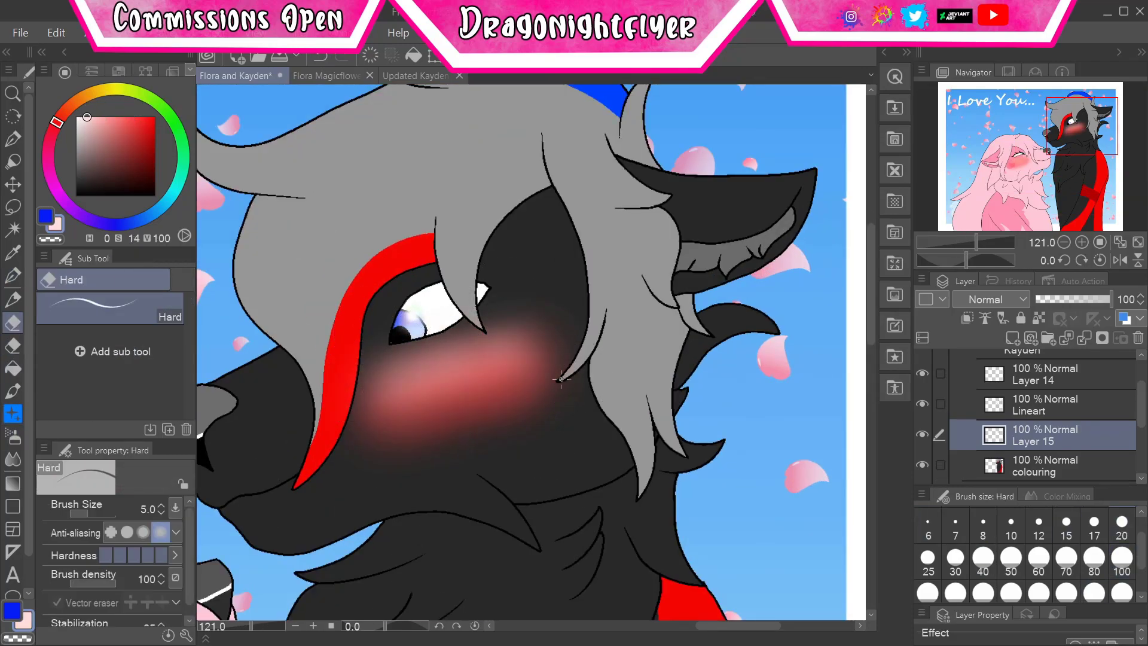
scroll(560, 379, "up", 3)
scroll(482, 253, "down", 5)
left_click_drag(1101, 292, 1111, 292)
scroll(1053, 412, "up", 3)
key("ctrl+s")
scroll(481, 329, "down", 4)
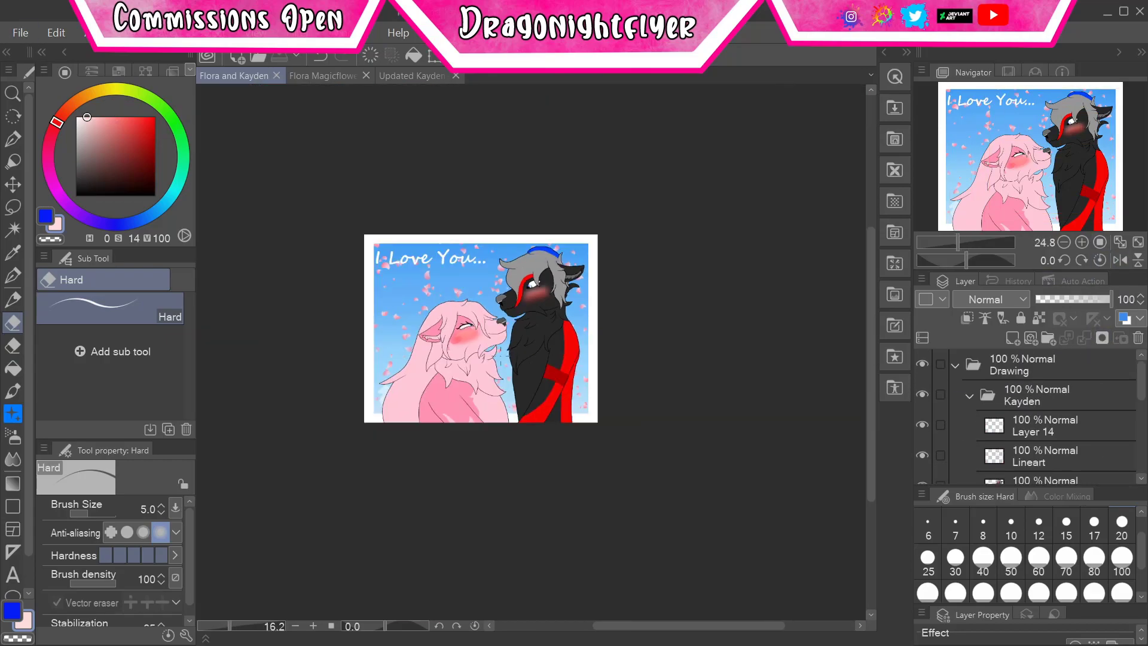
- Activate Flora's Shading layer with purple as the main colour and pale cream as the secondary colour
scroll(509, 342, "up", 2)
left_click(1067, 496)
scroll(1052, 418, "down", 3)
left_click(1073, 449)
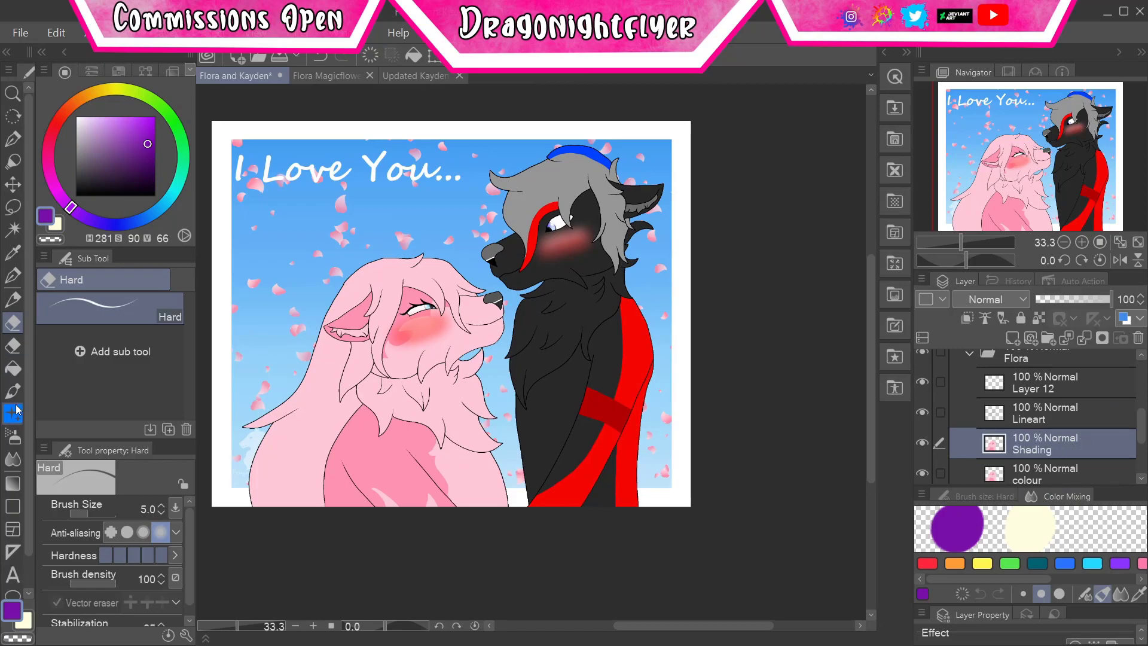
- Auto-select Flora's face and muzzle from the Lineart layer and refine the selection's edges with the selection pens
left_click(13, 412)
scroll(407, 323, "up", 4)
left_click(1044, 412)
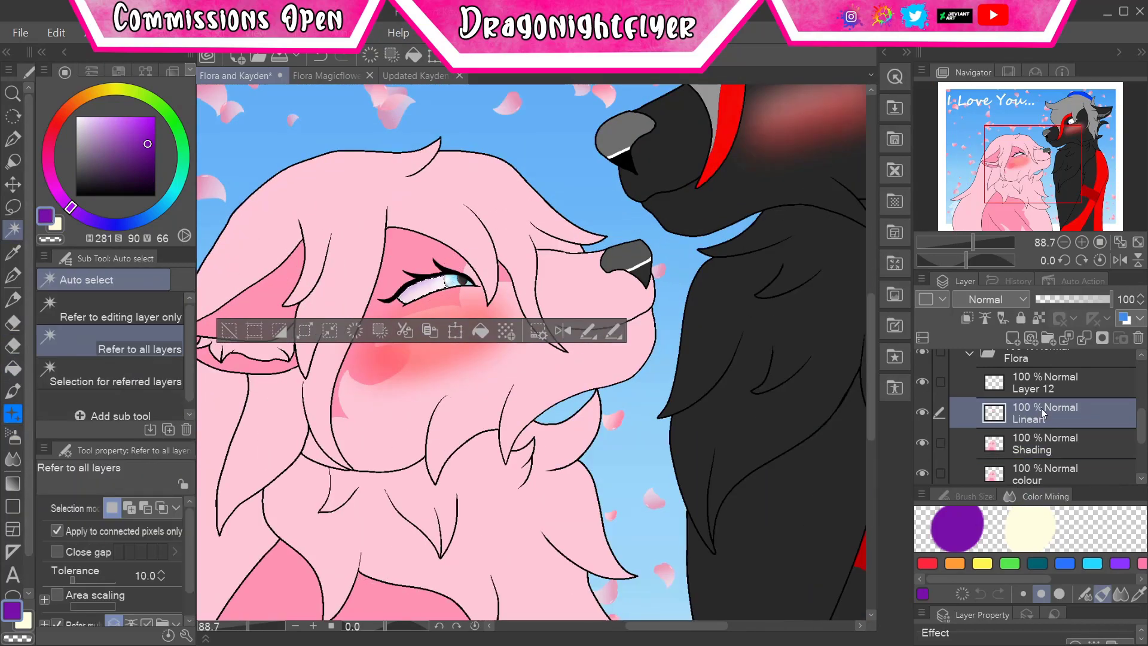
left_click(119, 316)
left_click(388, 418)
left_click(13, 206)
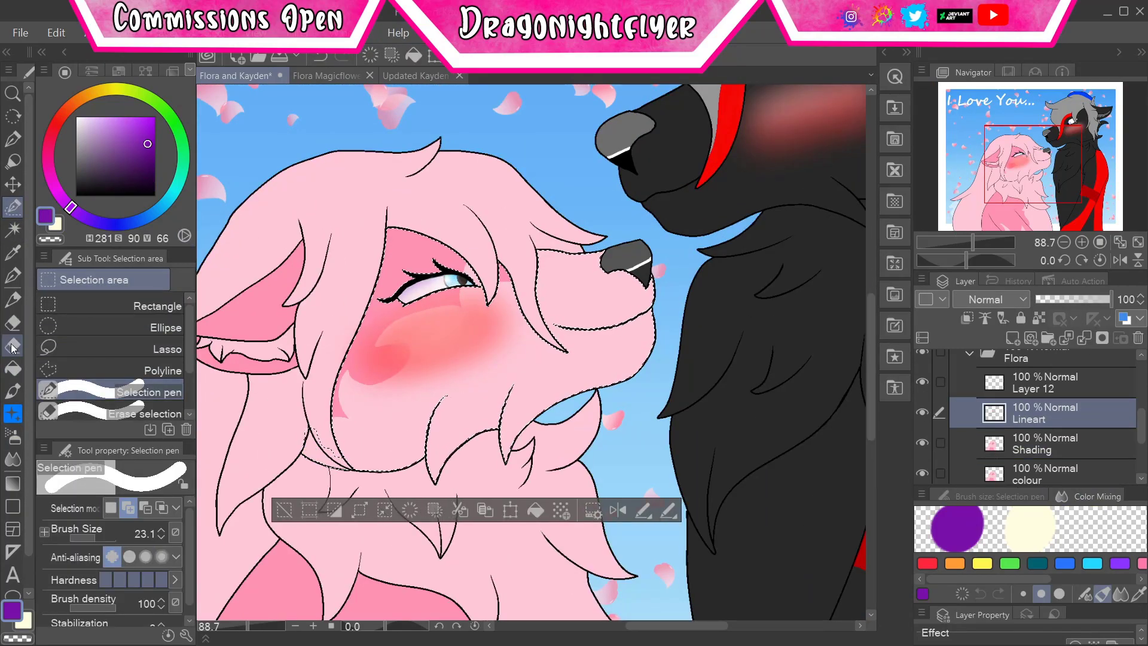
left_click(143, 414)
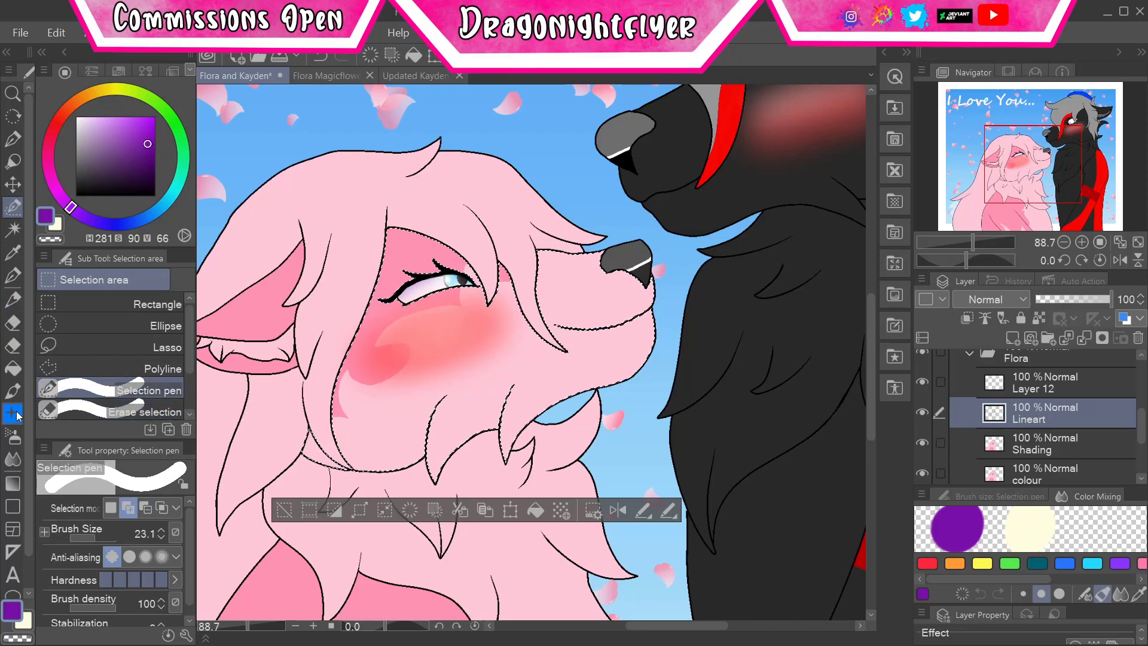
- Airbrush purple shadows on Flora's face and muzzle with the Shadow brush at size 150 and lower the Shading layer's opacity to 25
left_click(13, 436)
left_click(1044, 443)
scroll(388, 311, "down", 3)
scroll(389, 311, "up", 5)
left_click(990, 497)
left_click(955, 562)
mouse_move(335, 388)
left_mouse_down()
mouse_move(257, 520)
mouse_move(455, 438)
left_mouse_up()
left_click(1054, 299)
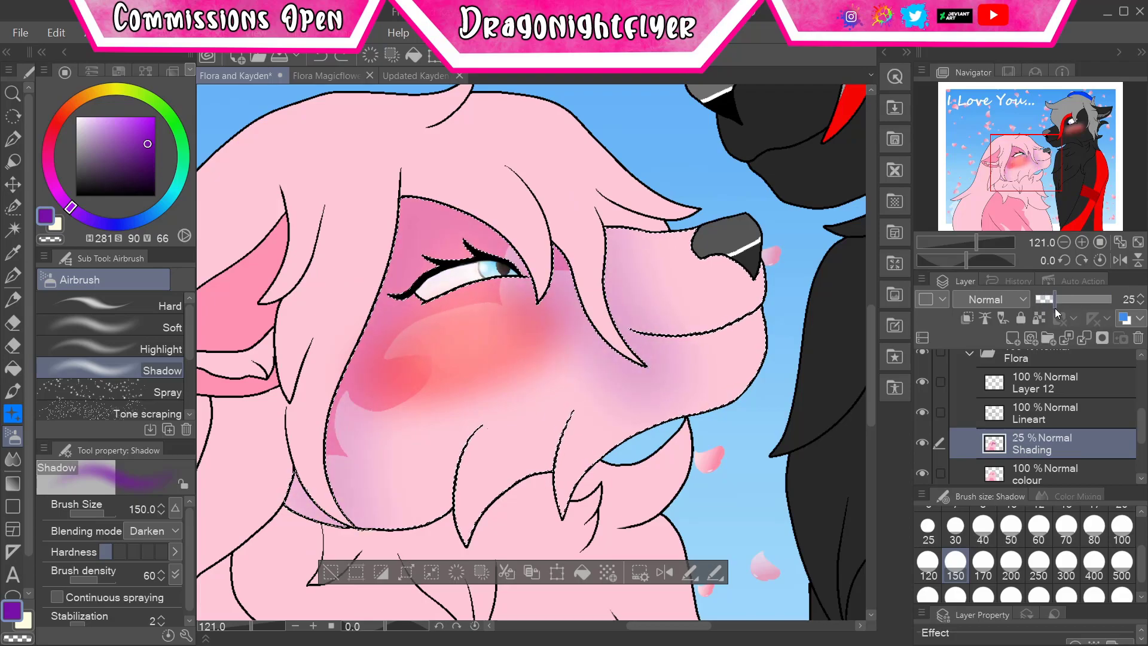
- Airbrush cream highlights on Flora's face, soften the shading with the Soft eraser at size 100 and set the Shading layer's opacity to 50
left_click(110, 349)
left_click(24, 620)
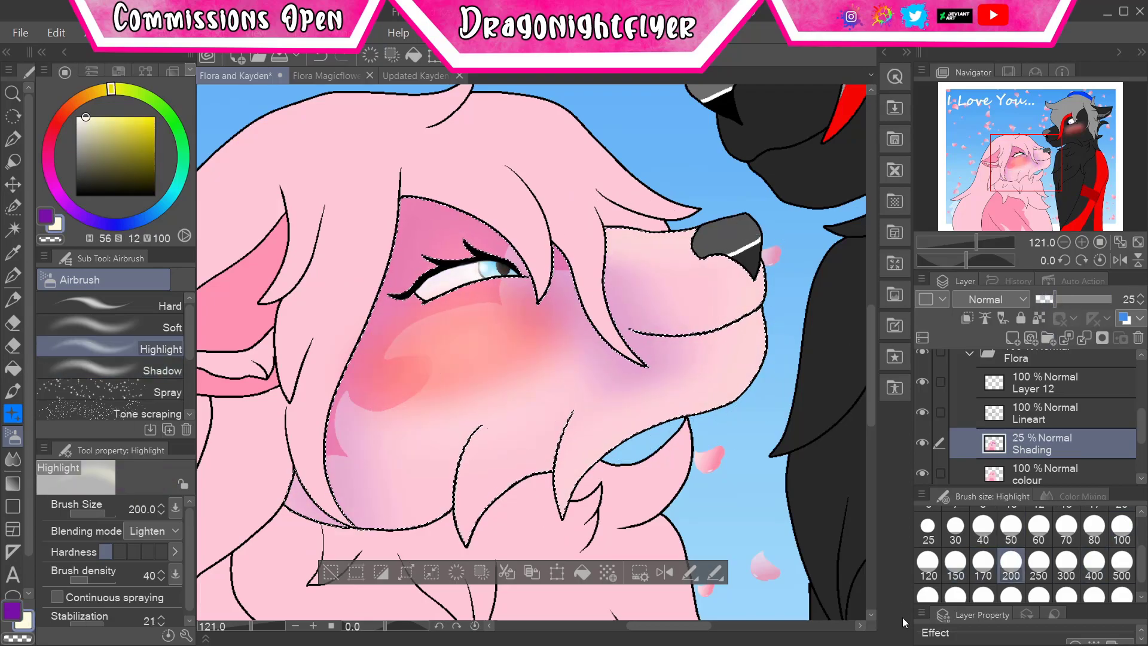
key("e")
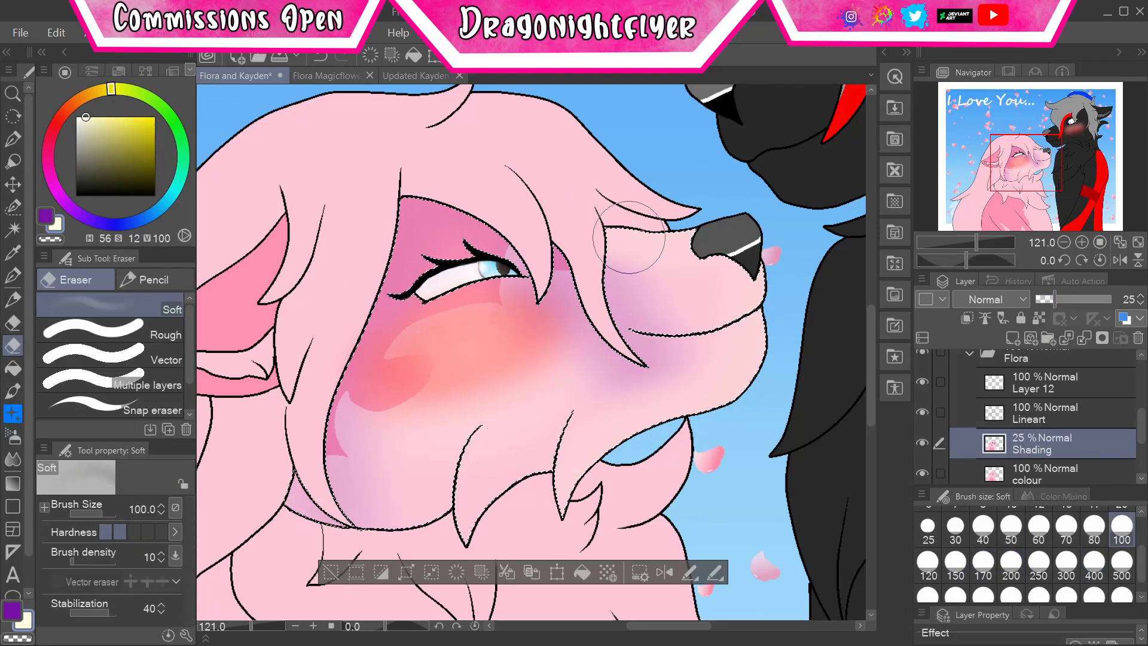
left_click_drag(1054, 299, 1131, 291)
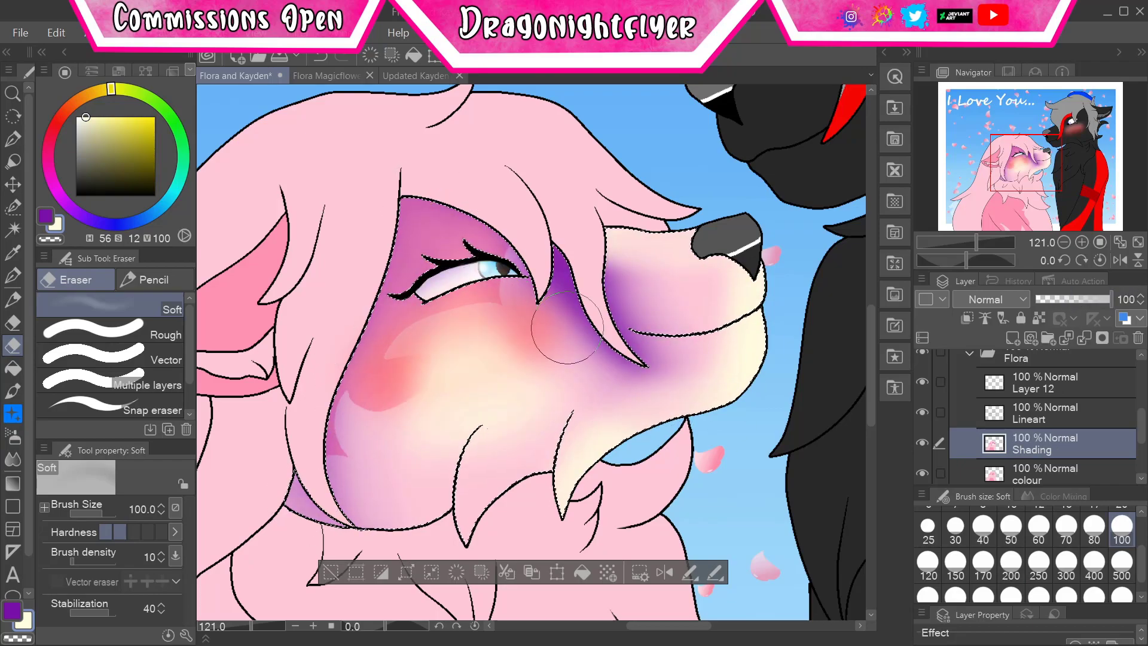
left_click_drag(454, 383, 422, 346)
left_click(1074, 299)
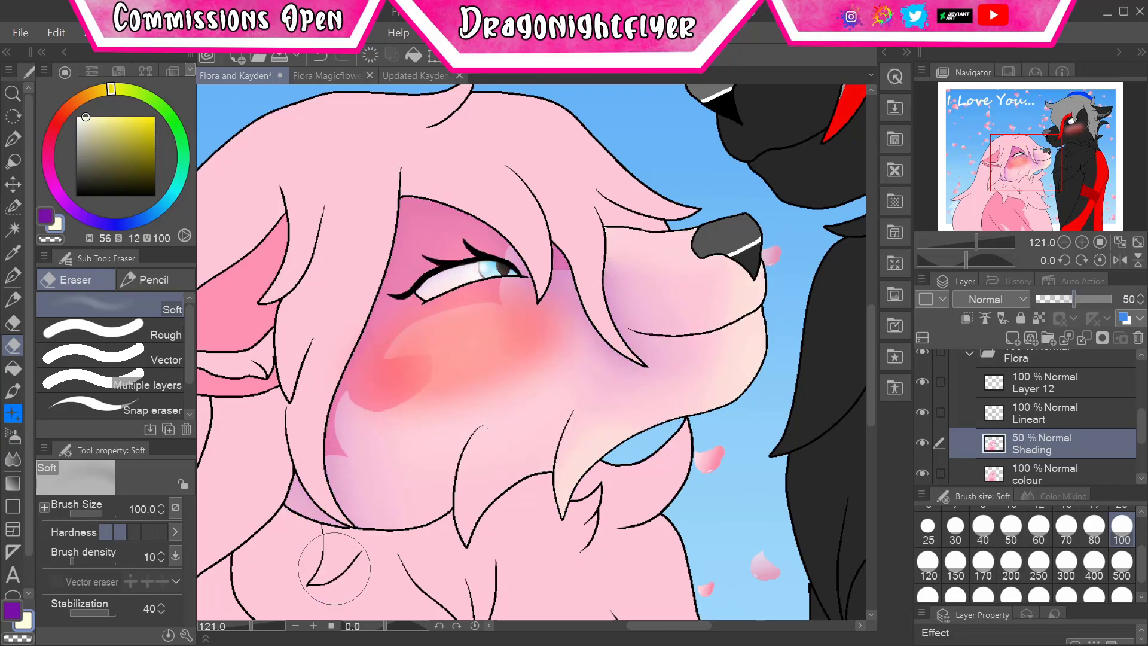
- Shade the small part of Flora's cheek behind the hanging hair strand with the purple Shadow airbrush and soften it
left_click(12, 229)
key("b")
scroll(538, 358, "down", 5)
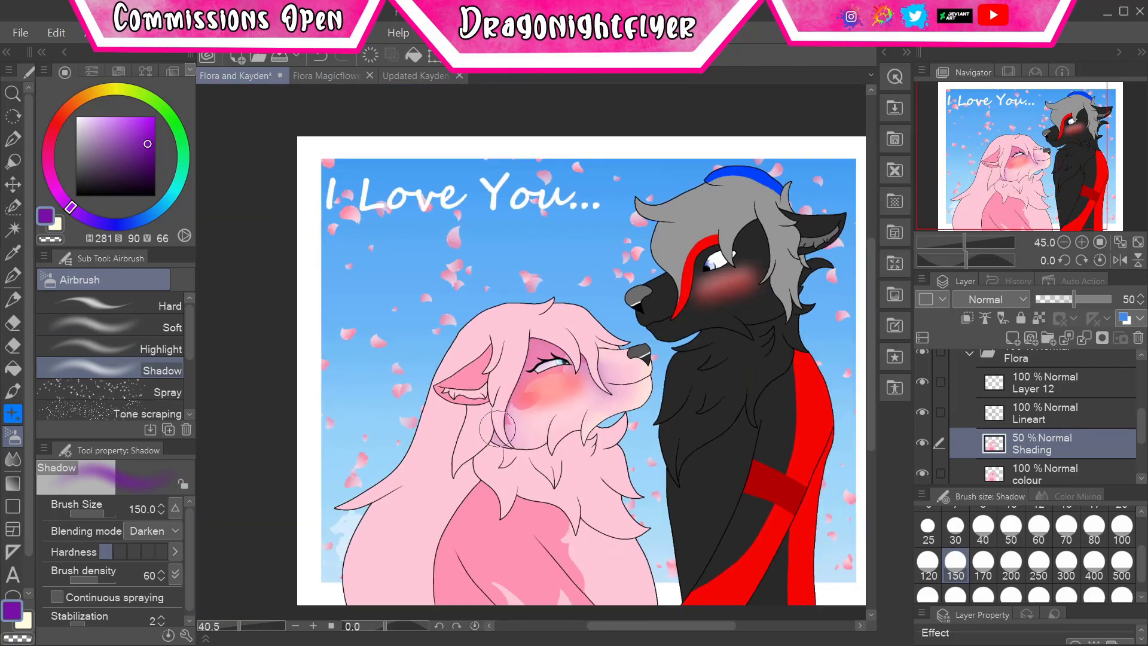
key("e")
- Select Flora's inner ear and airbrush it with purple shadow and cream highlight
key("w")
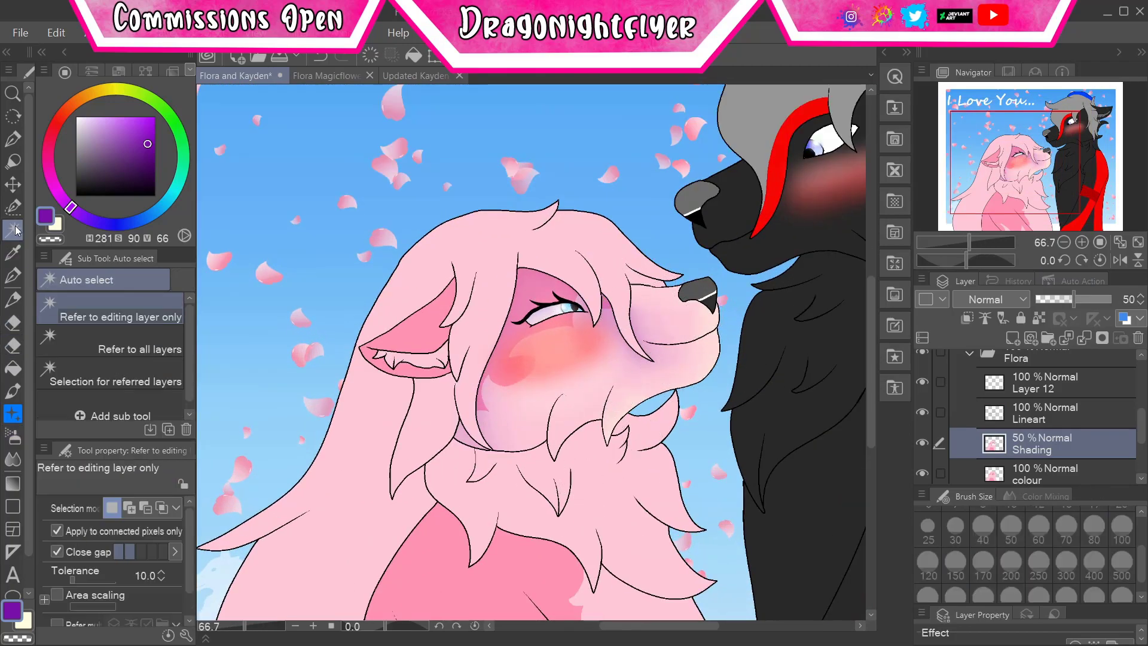
left_click(417, 334)
key("b")
key("x")
left_click(114, 349)
- Select Flora's neck and chest fluff, airbrush purple shadows and cream highlights, and blend them with the Soft eraser at size 100
key("w")
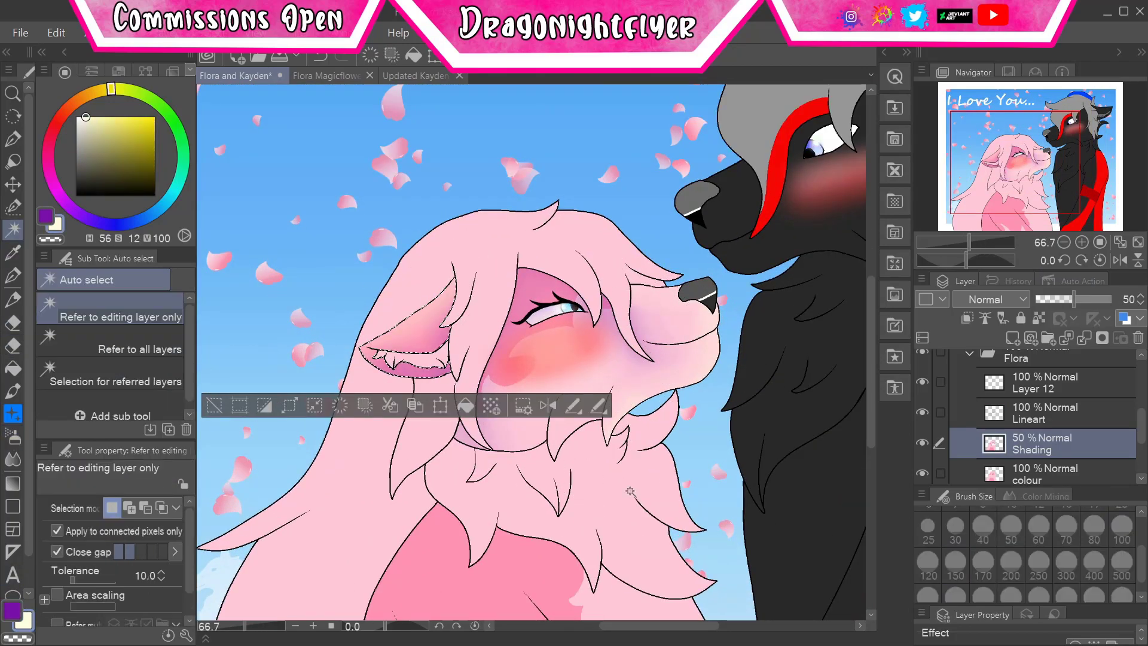
scroll(418, 359, "down", 2)
left_click(523, 335)
key("b")
key("x")
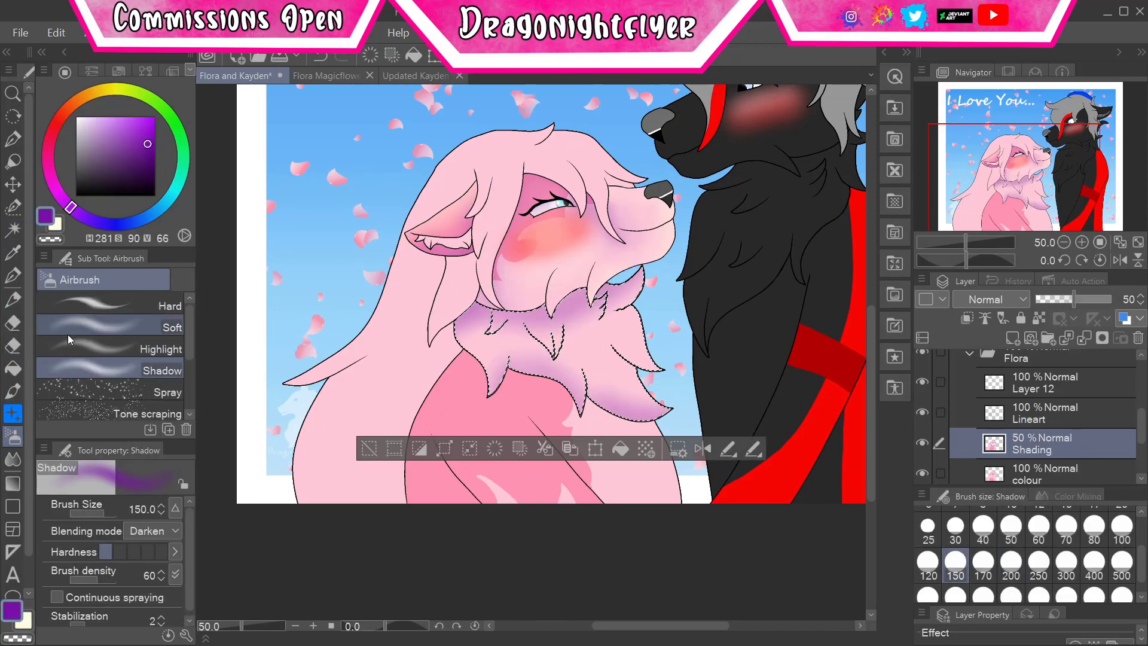
left_click(68, 340)
key("x")
key("e")
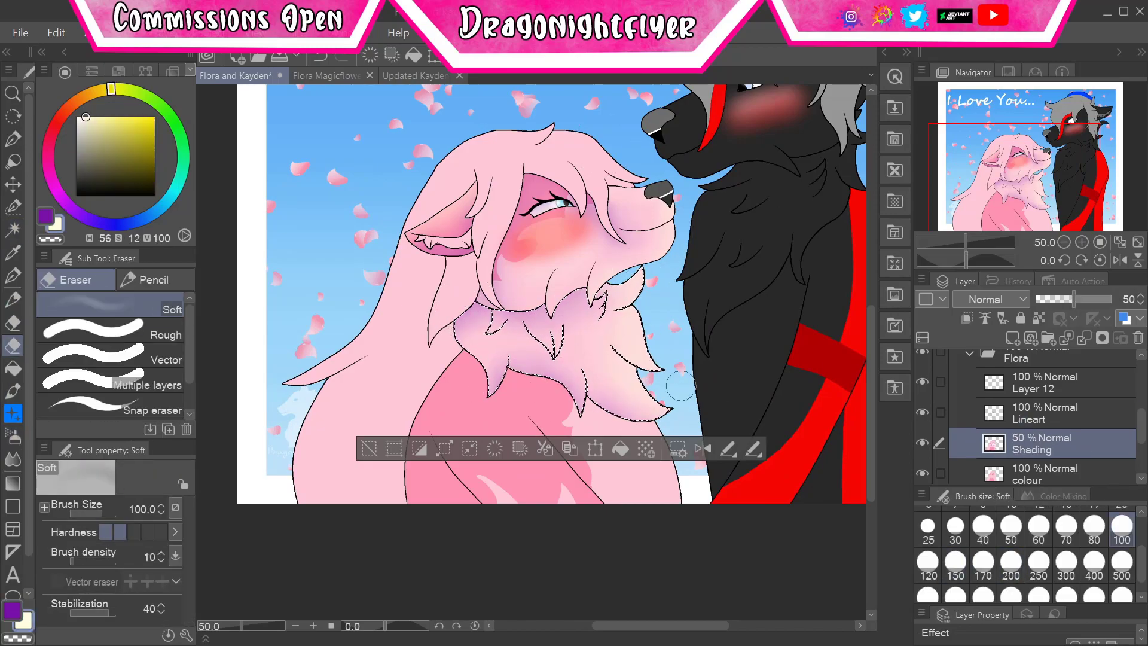
- Select Flora's body below the chest fluff from the line art and airbrush purple shadows along its folds on the Shading layer
key("w")
key("alt+bracketright")
key("alt+bracketright")
left_click(490, 431)
key("alt+bracketleft")
key("alt+bracketleft")
key("b")
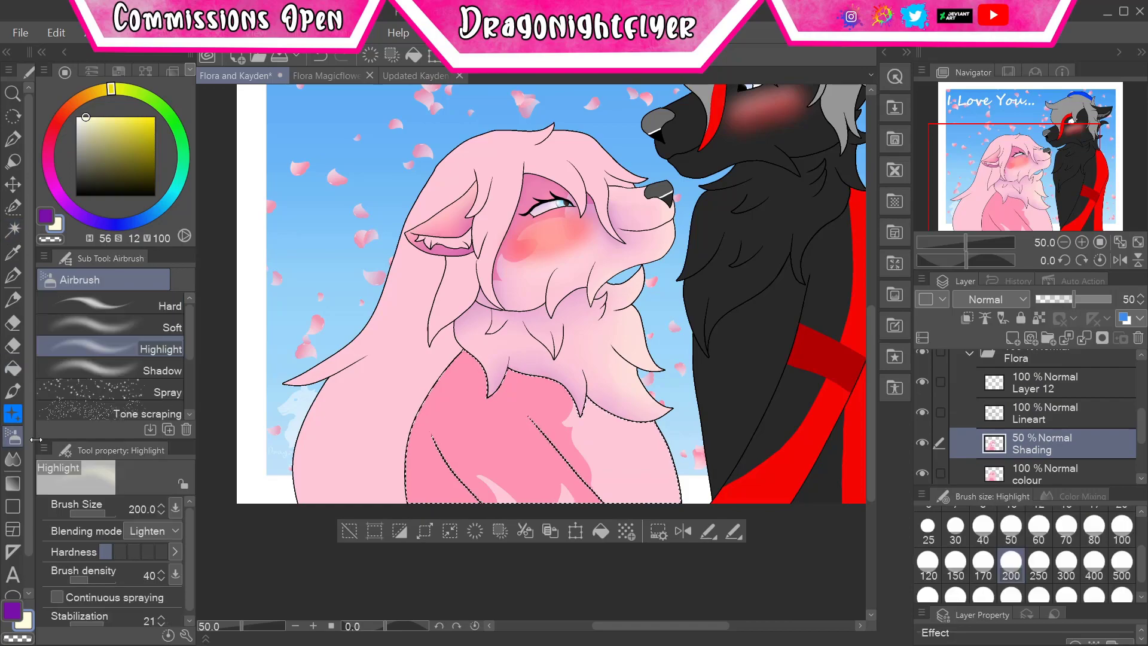
left_click(114, 371)
key("x")
key("e")
key("b")
- Airbrush cream highlights over Flora's body with the Highlight brush at size 200 and blend the shading with the Soft eraser at size 500
left_click(107, 349)
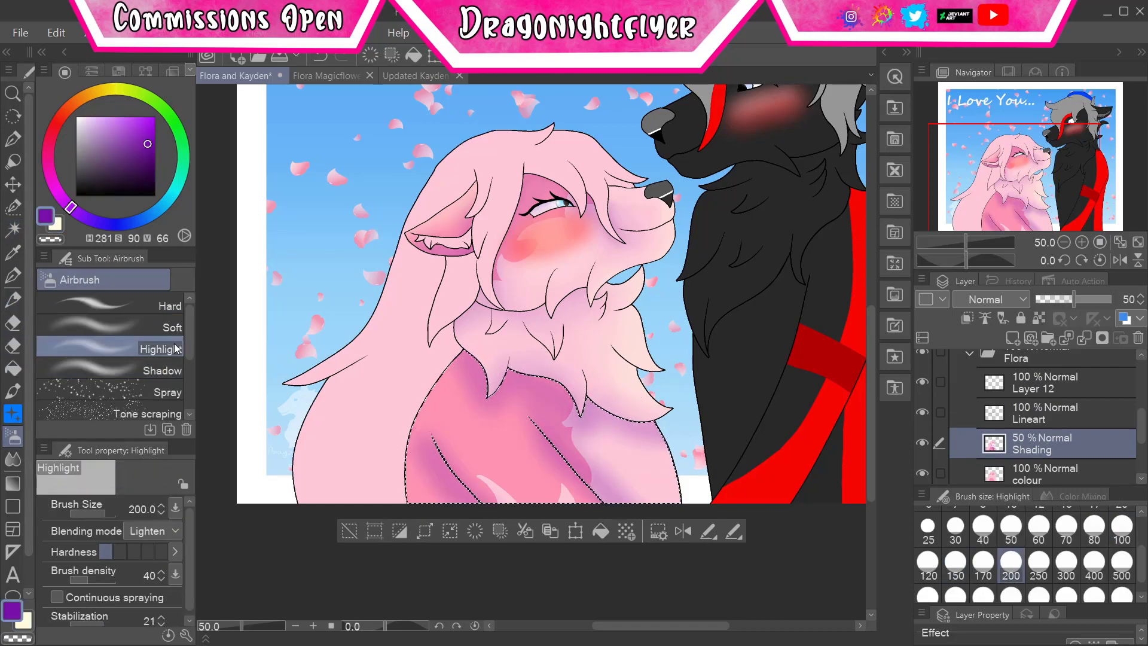
key("x")
key("e")
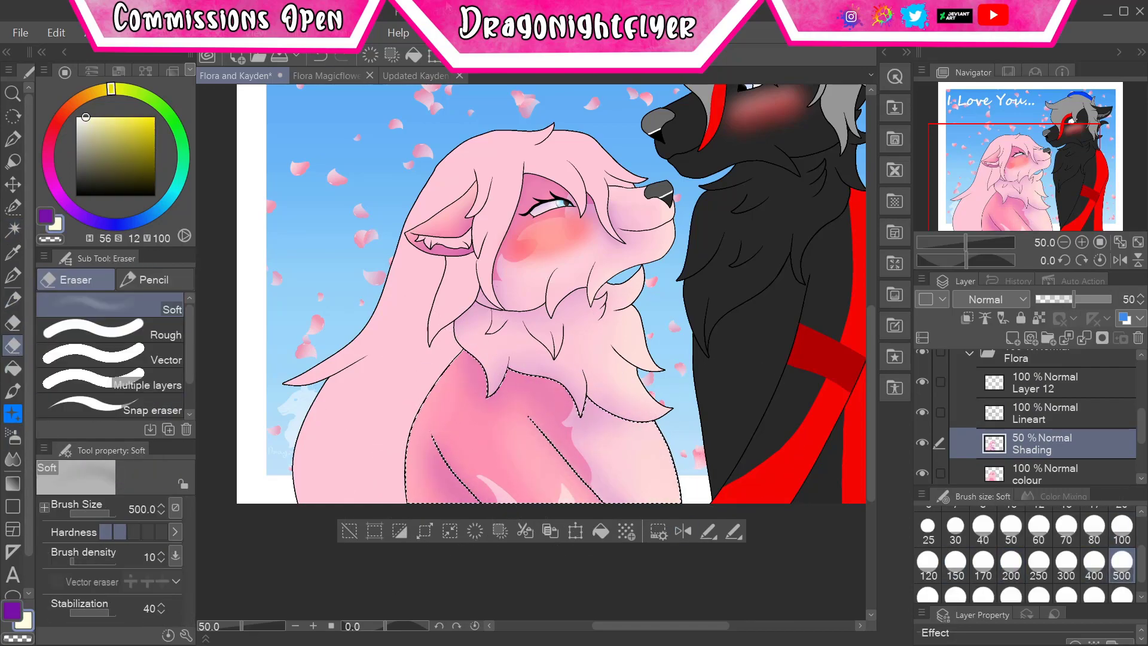
- Select the fluff inside Flora's ear from the Lineart layer and refine the selection with the Selection pen at size 12
key("w")
key("alt+bracketright")
left_click(455, 241)
key("m")
scroll(417, 165, "up", 5)
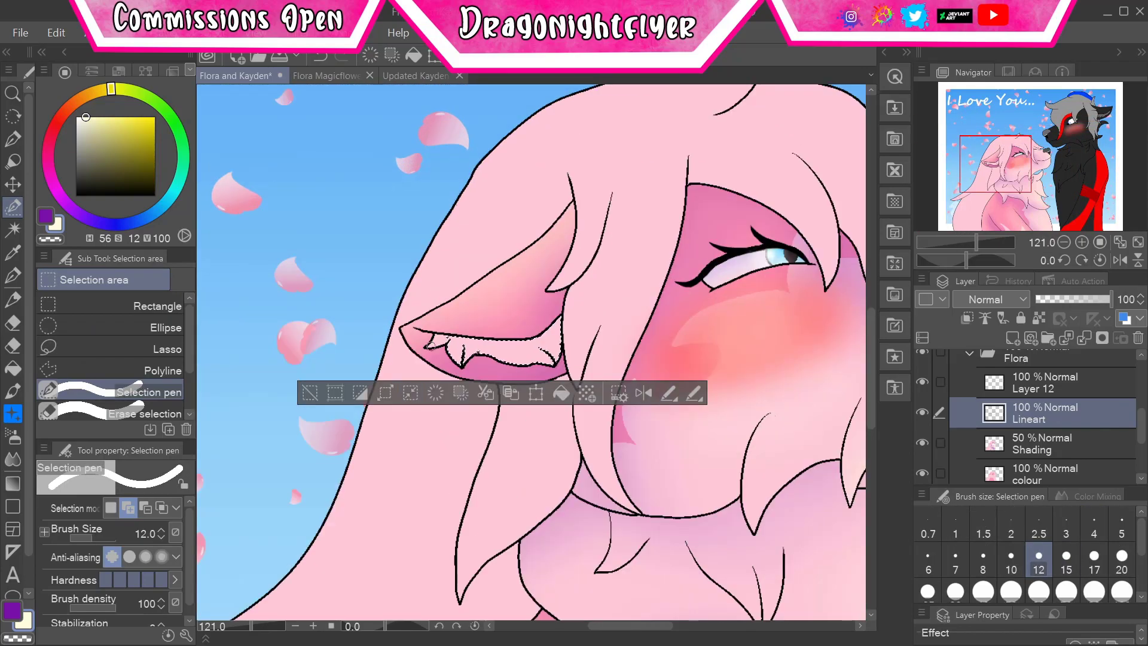
key("b")
key("ctrl+d")
key("e")
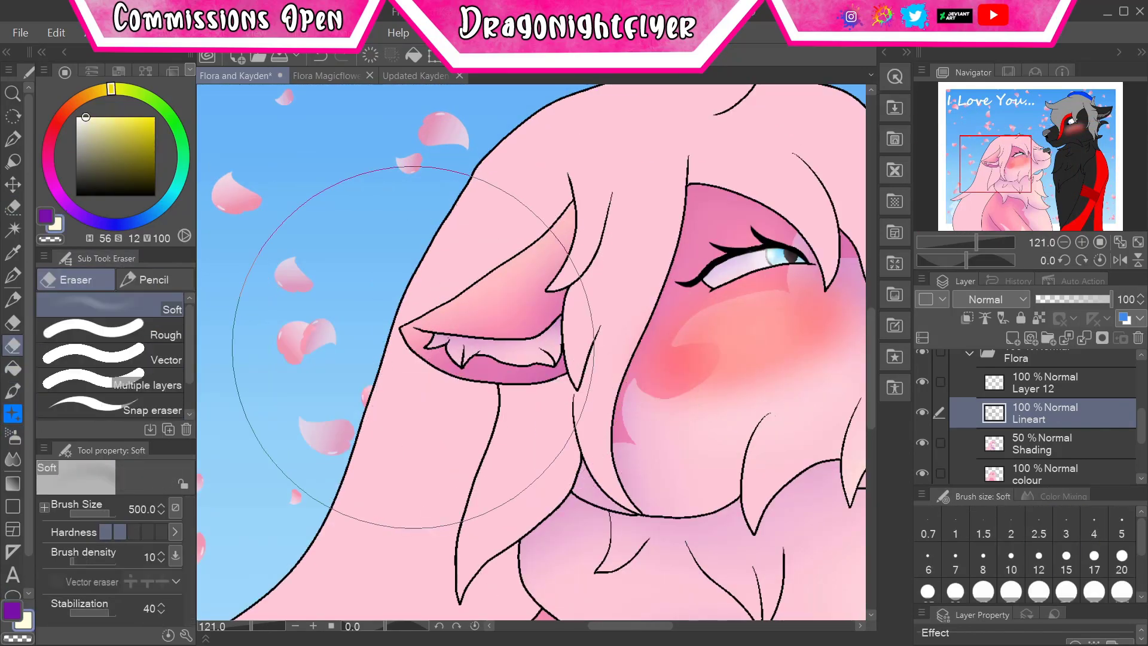
- Shade Flora's ear fluff on the Shading layer with the Shadow and Highlight airbrushes
scroll(459, 347, "down", 5)
key("w")
key("alt+bracketleft")
scroll(455, 341, "up", 8)
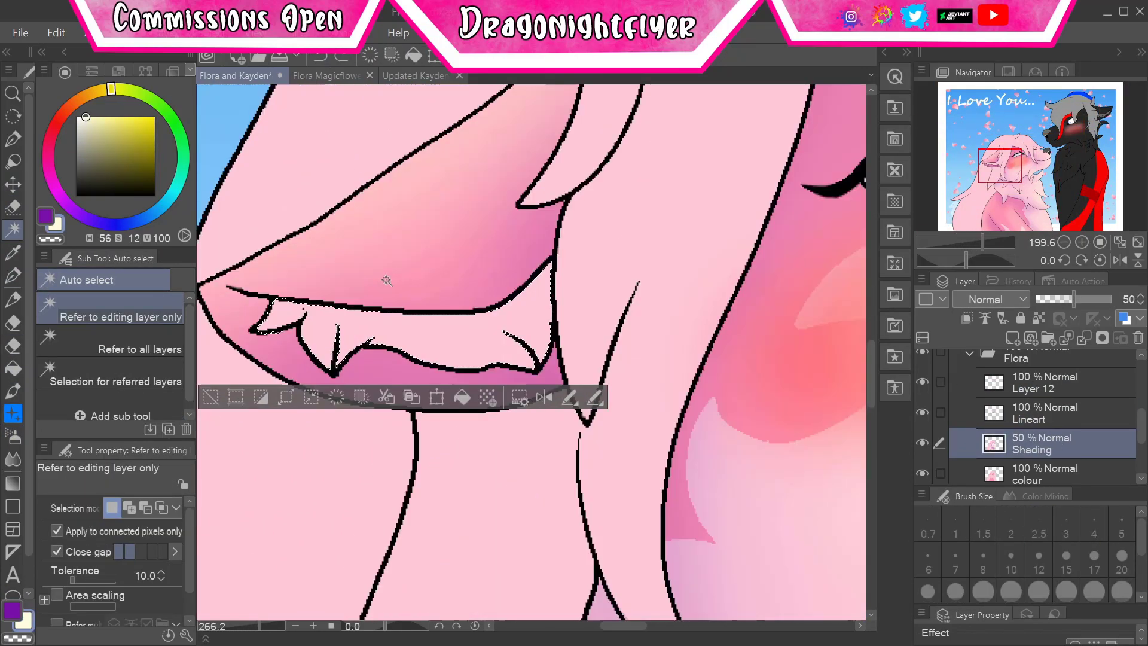
key("b")
left_click(162, 371)
left_click(162, 348)
- Select Flora's hair, airbrush purple shadows at size 150 and cream highlights at size 200, and blend them with the Soft eraser at size 500
scroll(606, 358, "down", 8)
key("alt+bracketright")
key("alt+bracketleft")
left_click(161, 371)
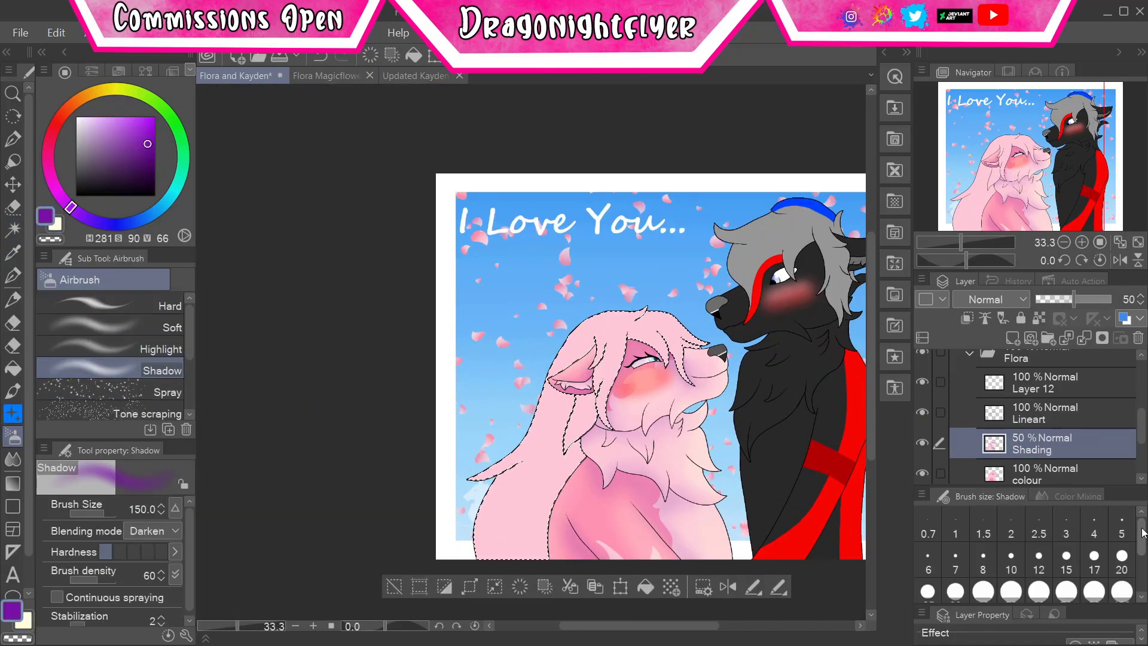
key("b")
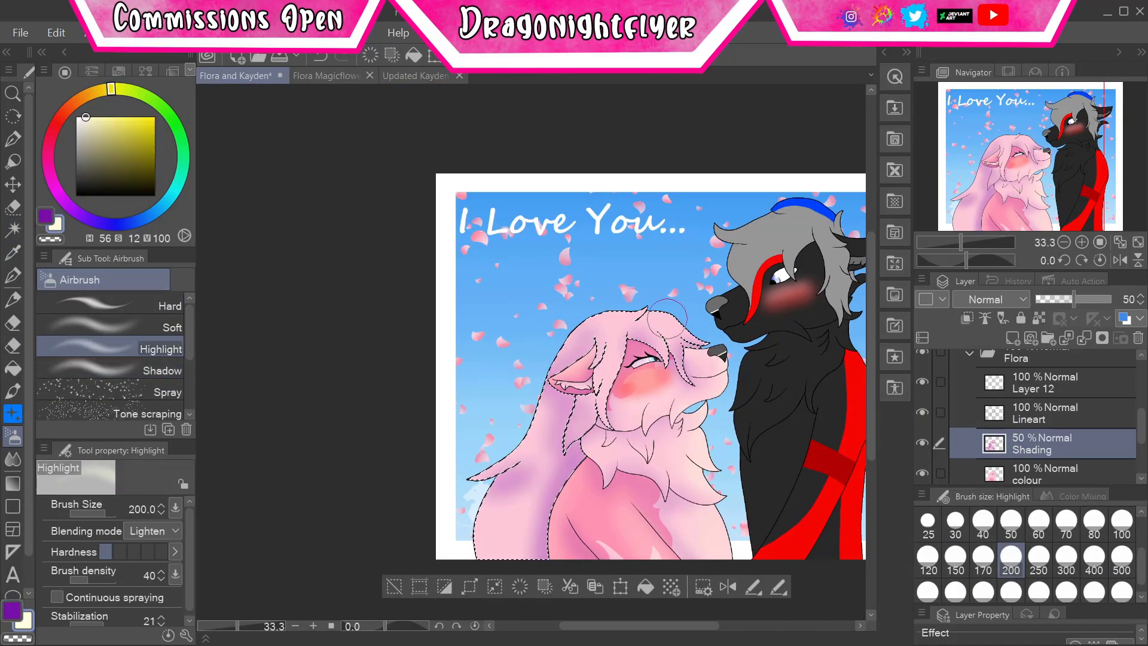
key("b")
key("e")
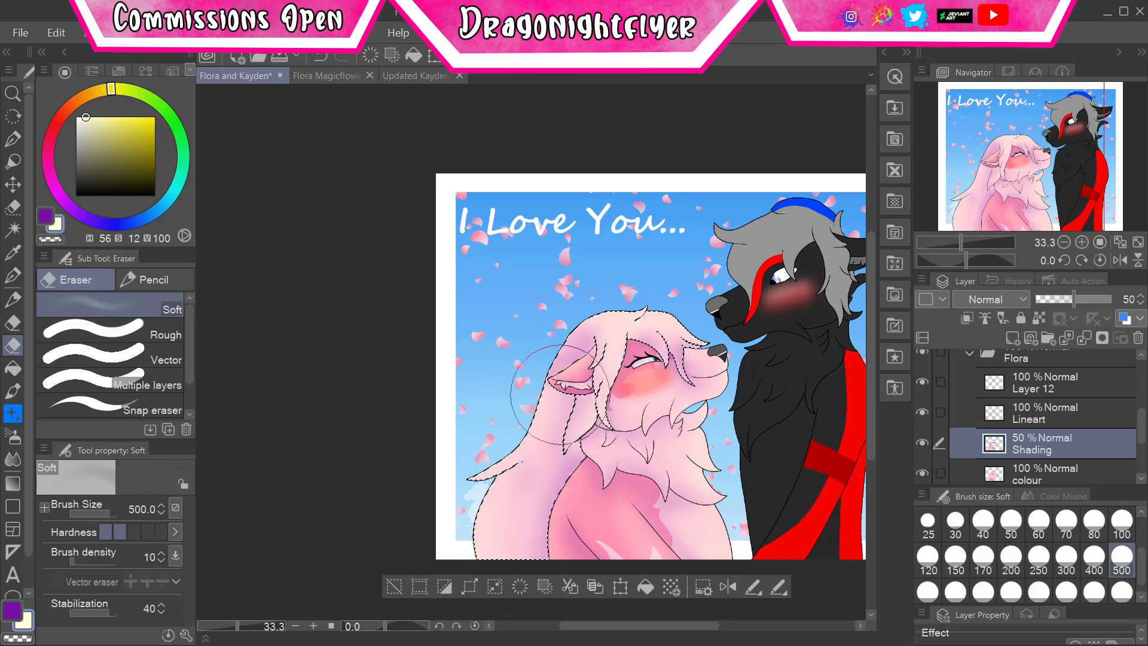
- Add a layer above Flora's Shading layer, airbrush hair shadows with the Soft brush at size 100, and set the layer's opacity to 80%
key("b")
key("b")
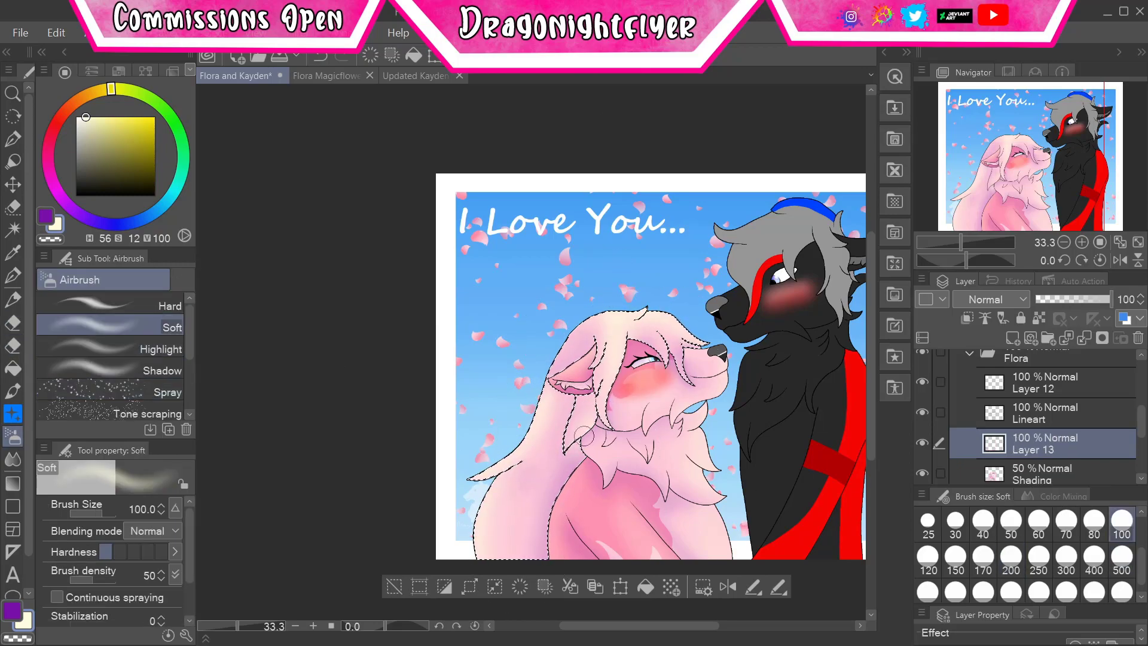
key("e")
scroll(392, 588, "down", 1)
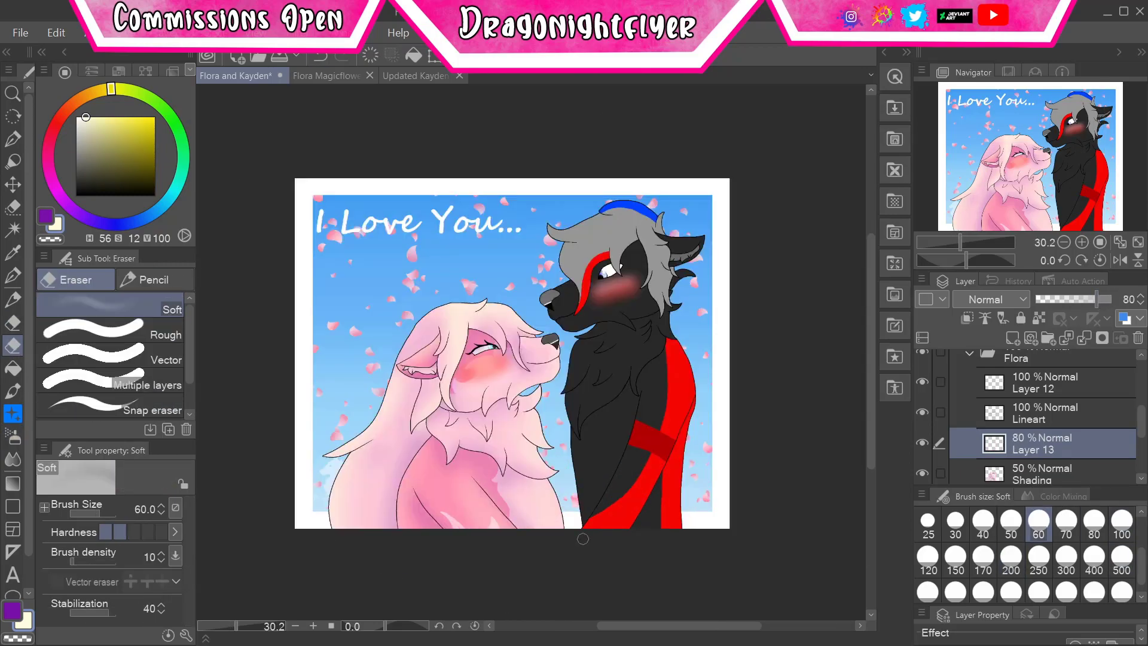
- Select Flora's face from the Lineart layer, airbrush shadows on Layer 13, and blend them with the Soft eraser at size 60
left_click(1052, 413)
key("b")
key("e")
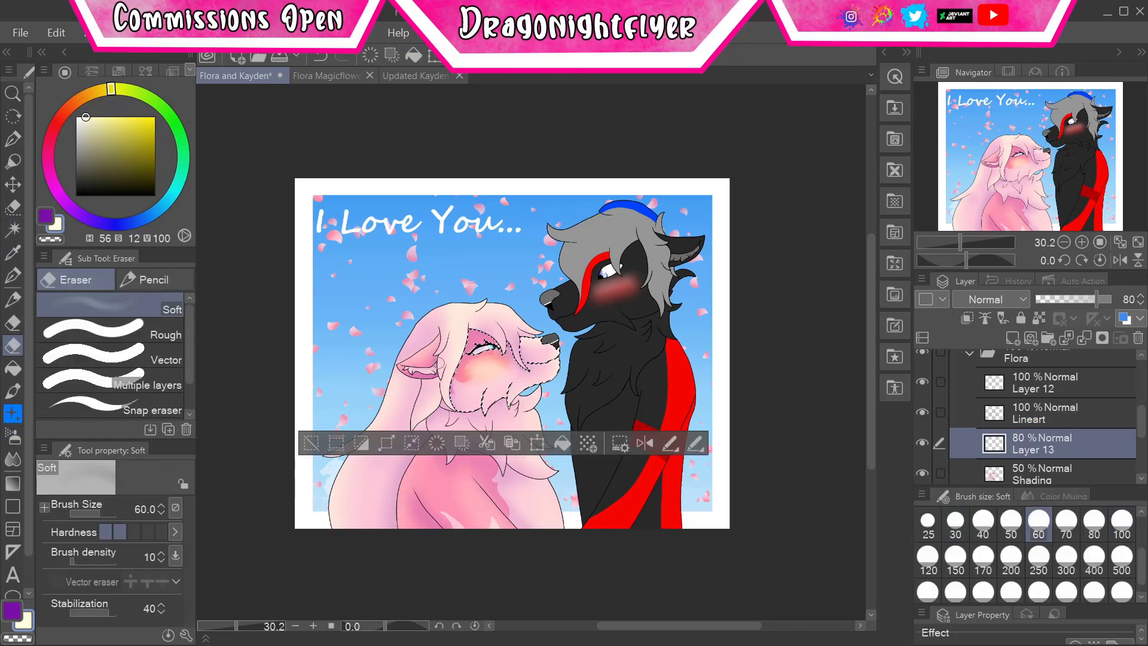
- Select Flora's torso from the Lineart layer and shade it on Layer 13 with the Soft airbrush at size 100 and the Soft eraser
key("w")
left_click(1052, 412)
left_click(472, 490)
key("b")
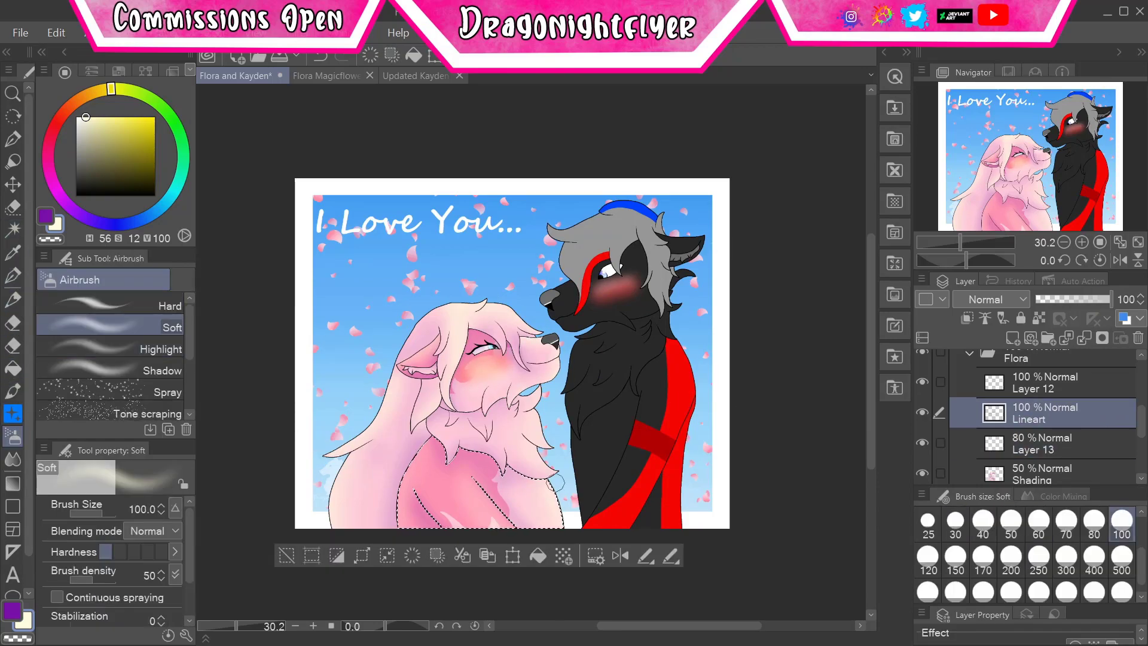
key("e")
key("w")
left_click(1058, 443)
key("b")
key("e")
- Select Flora's chest fluff from the Lineart layer and airbrush soft shadows on Layer 13 at size 100, blending with the Soft eraser
left_click(1059, 413)
key("w")
left_click(1106, 443)
key("b")
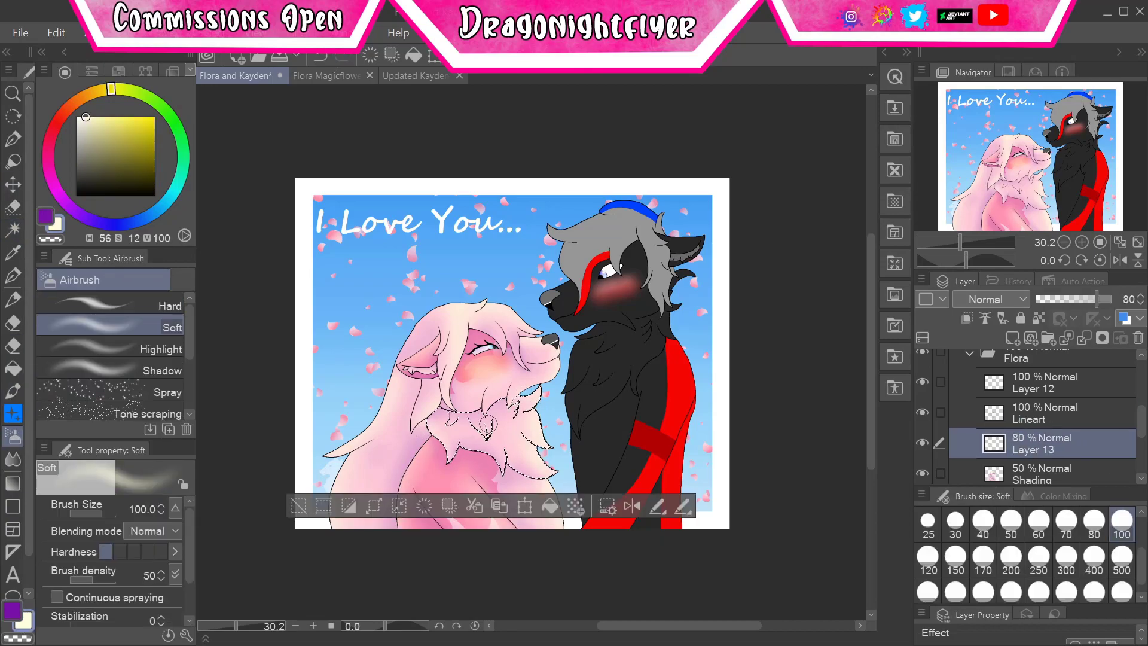
key("e")
- Select Flora's nose and airbrush a highlight on the Shading layer with the Highlight brush at size 200
scroll(577, 359, "up", 1)
key("w")
left_click(577, 362)
key("b")
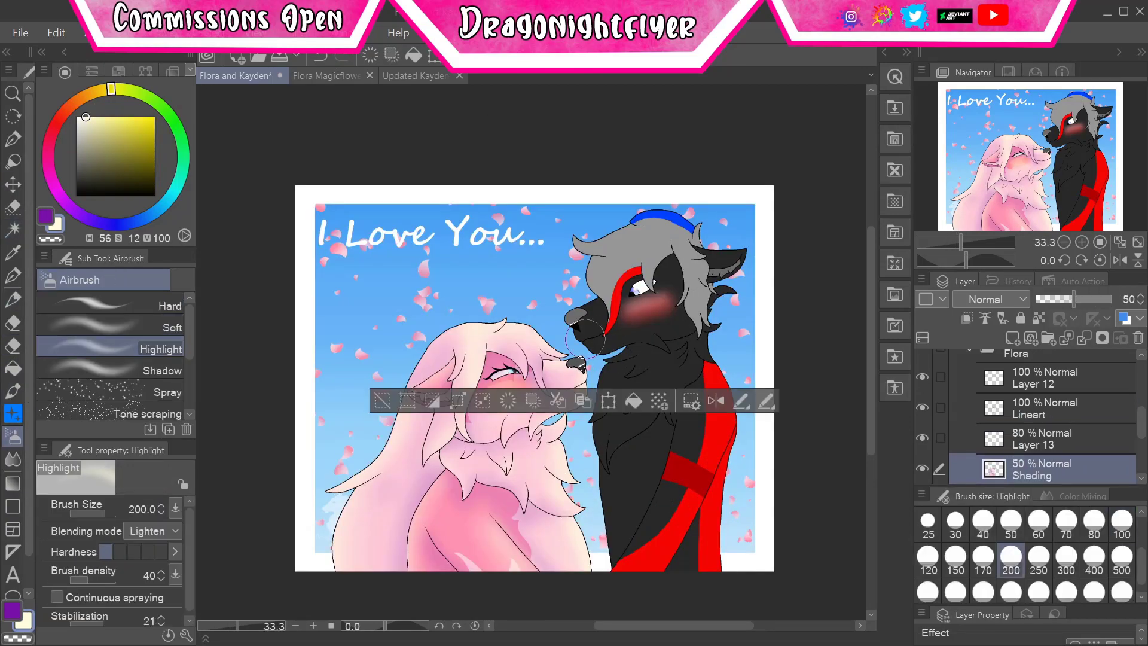
scroll(584, 337, "up", 2)
key("alt+]")
key("alt+]")
scroll(726, 382, "down", 1)
scroll(1081, 365, "up", 1)
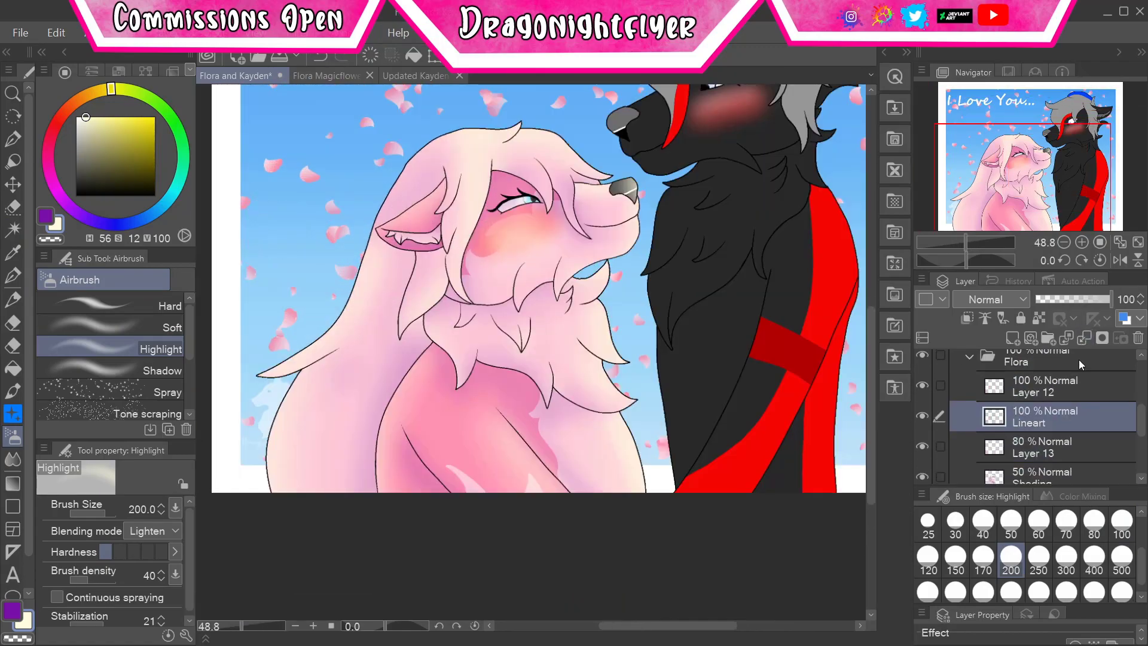
key("alt+[")
key("p")
key("w")
key("alt+]")
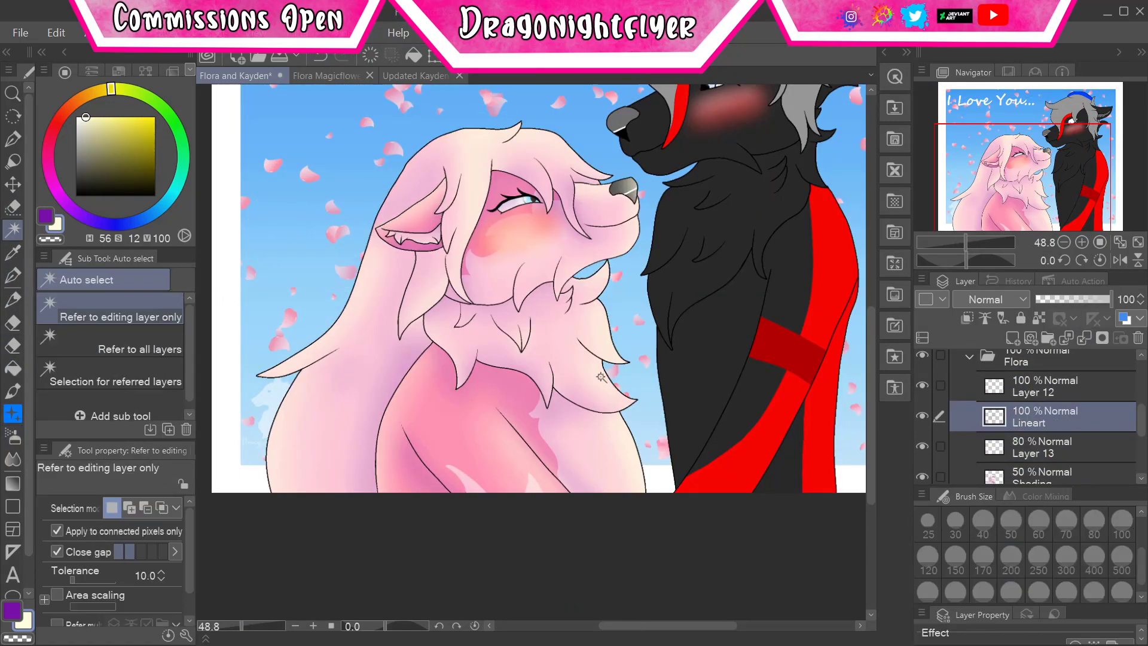
key("e")
scroll(601, 377, "up", 2)
- Save the drawing and paste the watermark layer above the Kayden folder
key("ctrl+s")
scroll(564, 461, "down", 5)
scroll(789, 358, "up", 2)
scroll(1145, 457, "down", 3)
key("ctrl+v")
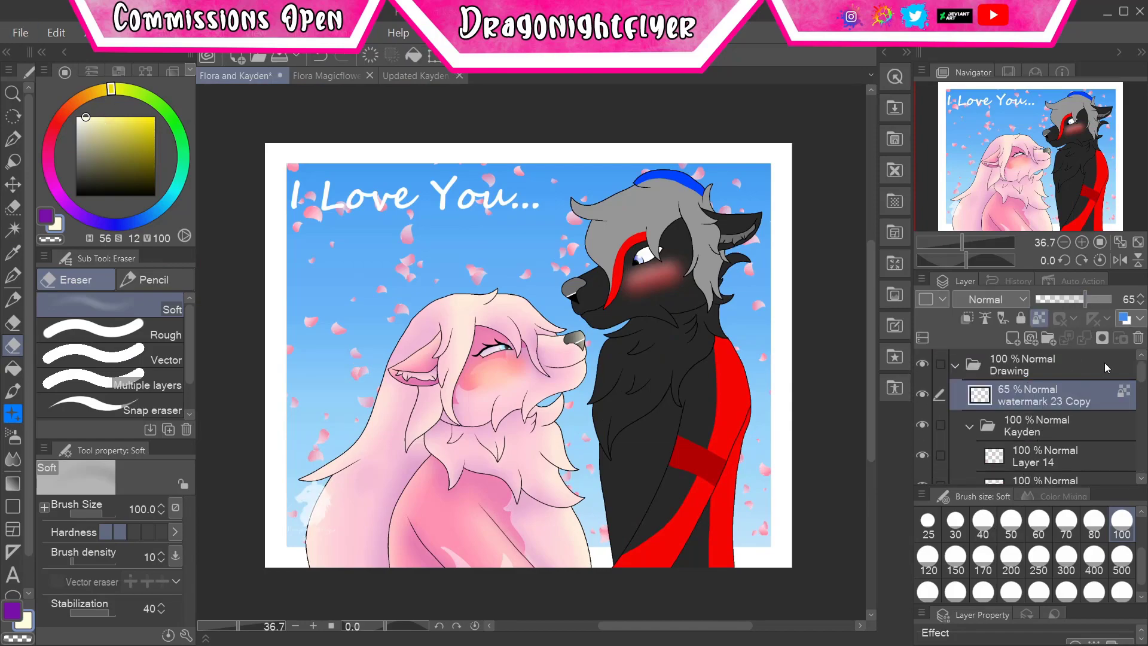
- Set the white frame on Layer 4 to 65% opacity and save the drawing
key("alt+[")
key("alt+[")
key("alt+[")
key("alt+[")
key("alt+[")
key("alt+[")
key("alt+[")
key("alt+[")
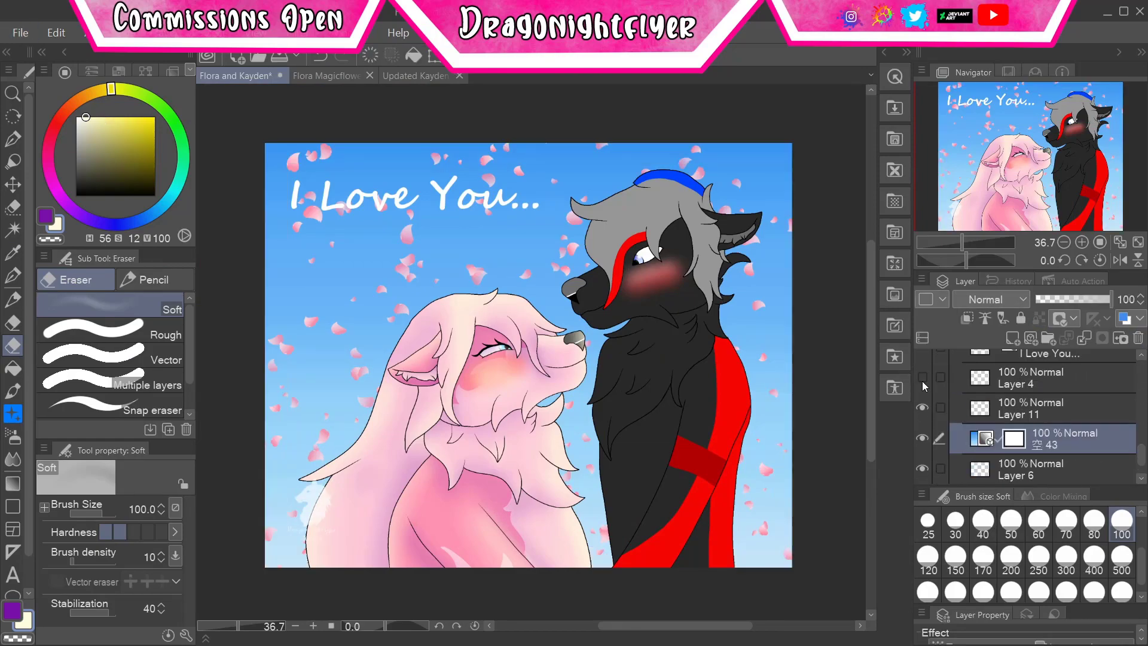
left_click(1028, 378)
left_click_drag(1109, 297, 1081, 295)
key("ctrl+s")
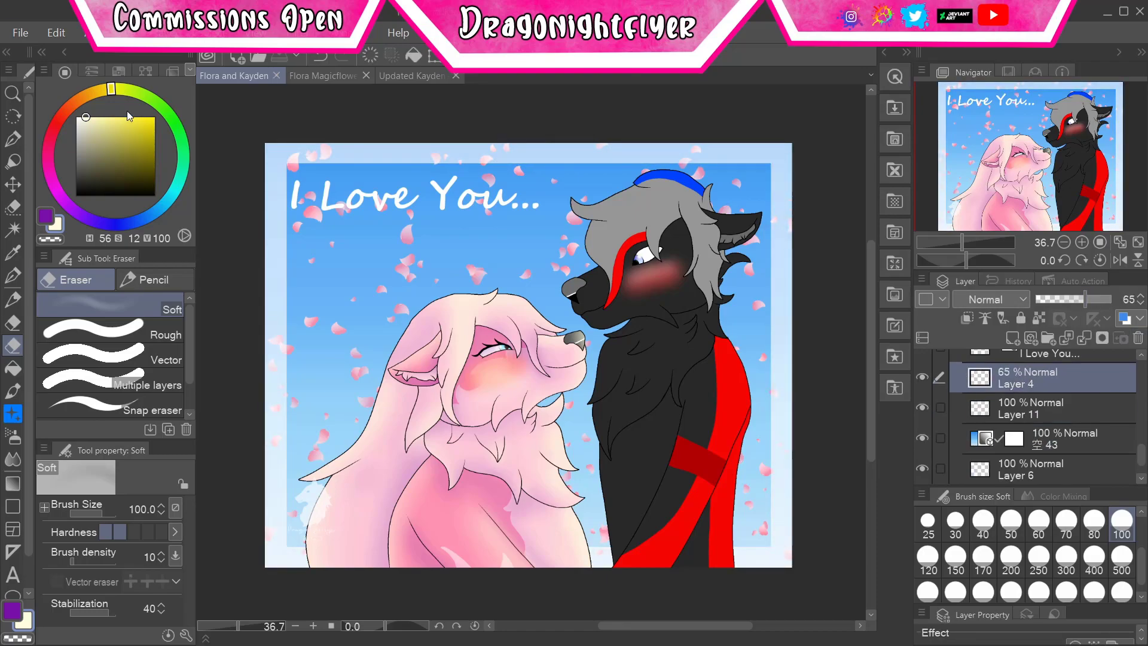
scroll(1101, 411, "up", 3)
left_click(1052, 469)
left_click(15, 298)
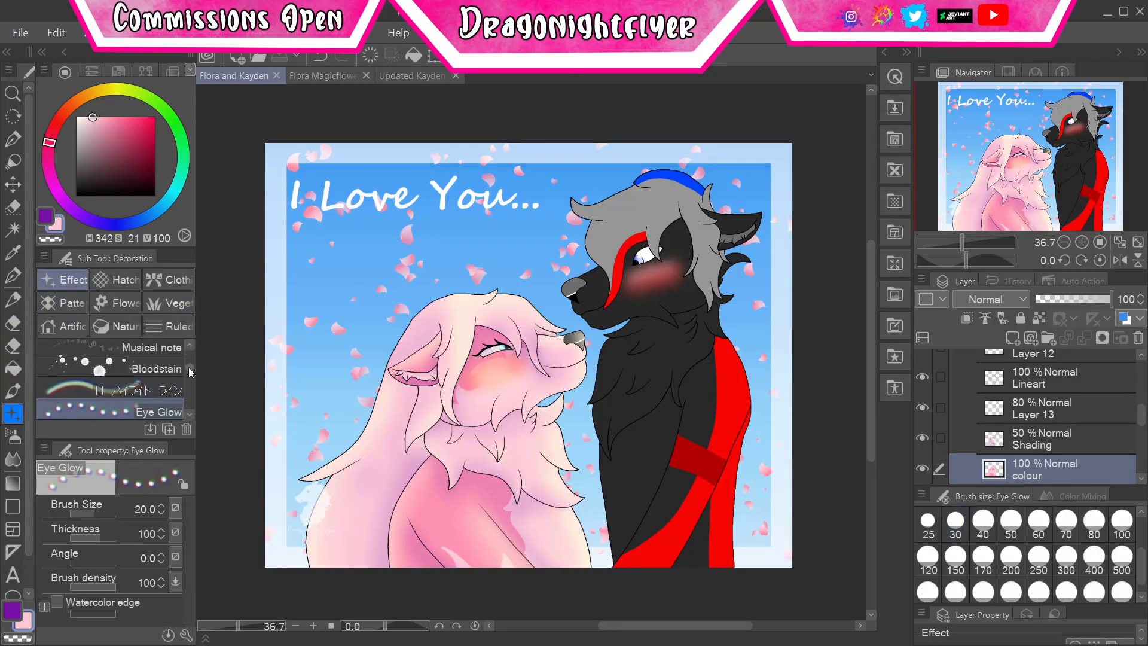
left_click(13, 323)
left_click(13, 391)
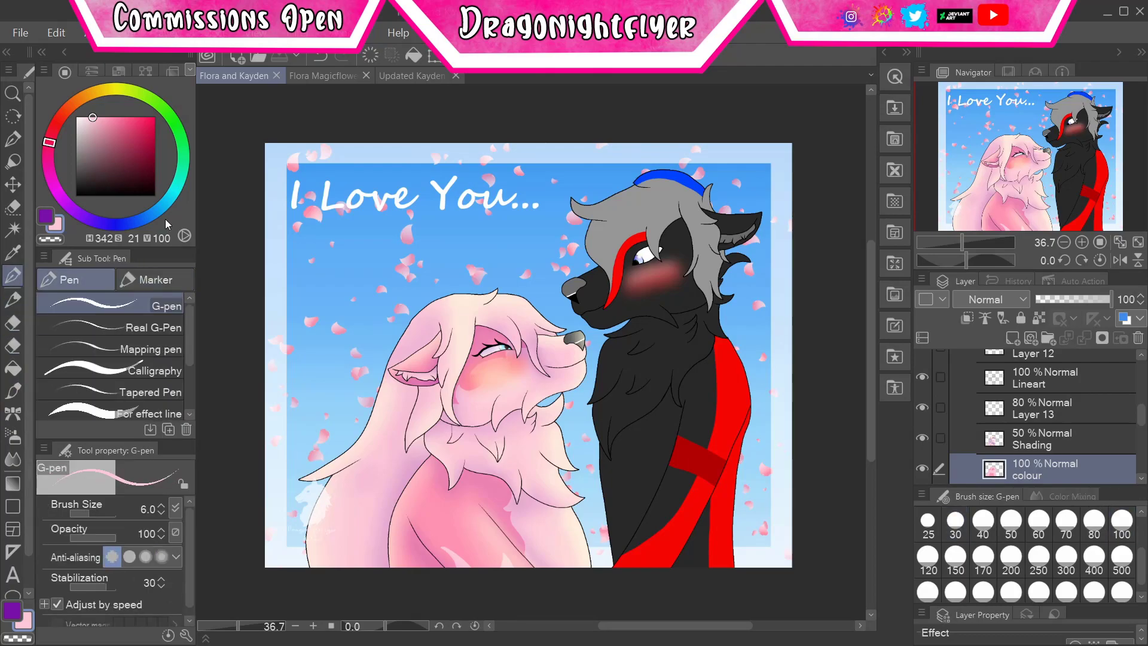
left_click(13, 412)
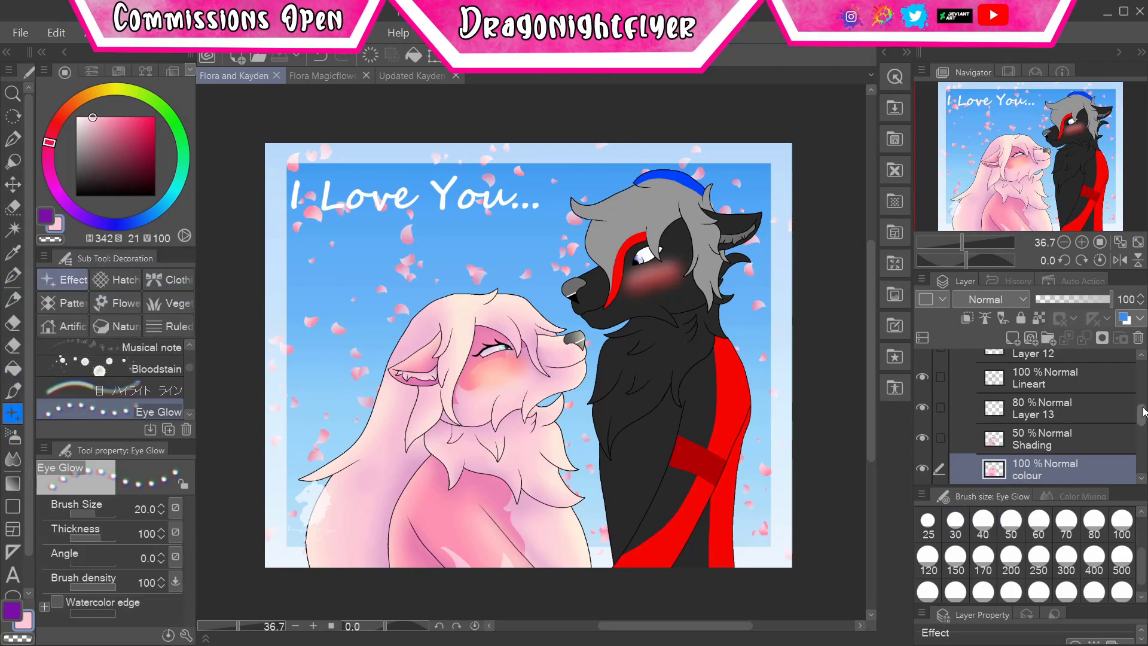
- Select Kayden's nose from the Lineart layer, airbrush a cream highlight on the colouring layer with the Highlight brush at size 200, and deselect
left_click(1043, 377)
key("w")
left_click(574, 299)
key("b")
left_click(1015, 510)
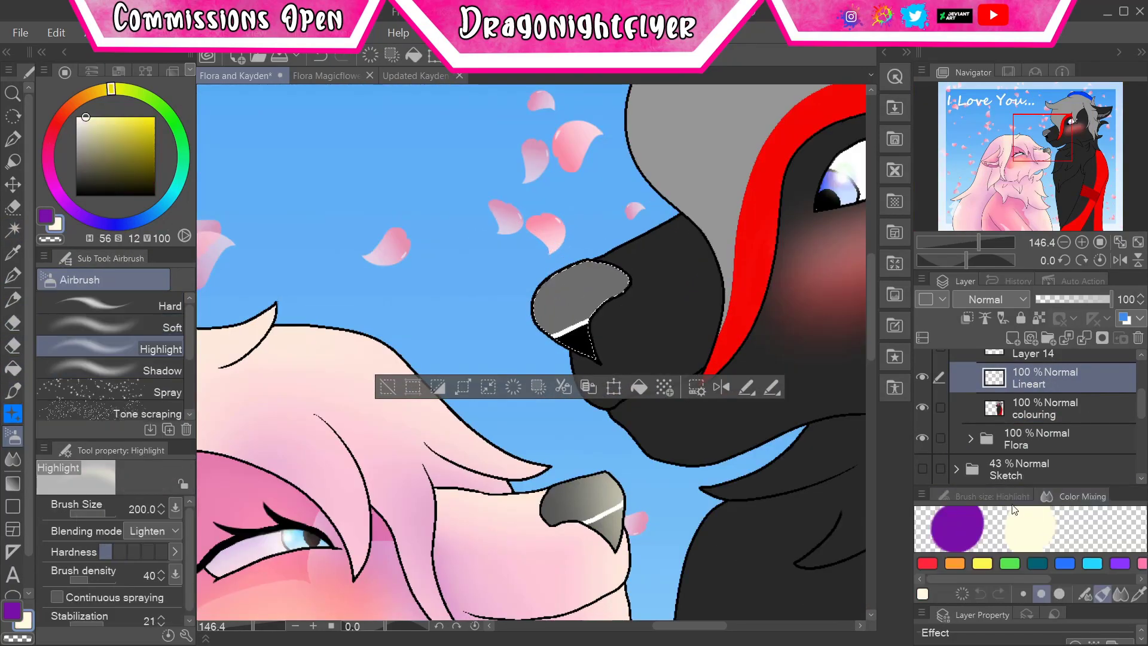
left_click(990, 496)
left_click(1044, 408)
key("ctrl+d")
scroll(489, 196, "down", 5)
scroll(489, 196, "up", 4)
scroll(489, 196, "down", 5)
scroll(498, 176, "up", 6)
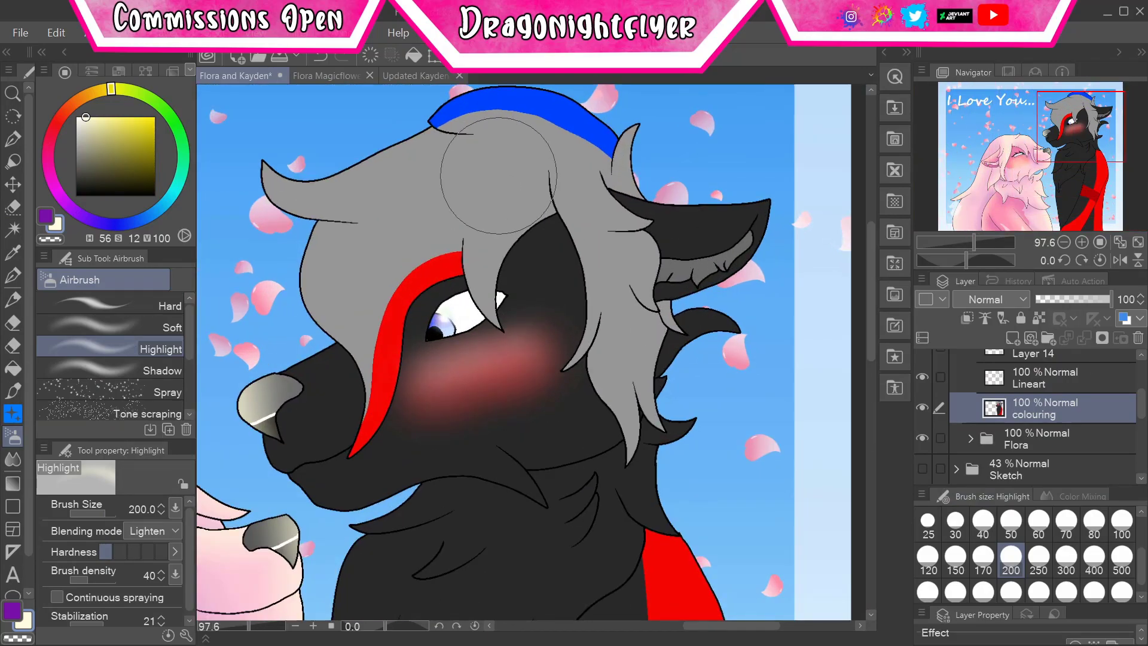
- Duplicate Kayden's colouring layer and rename the copy Shading
left_click(14, 228)
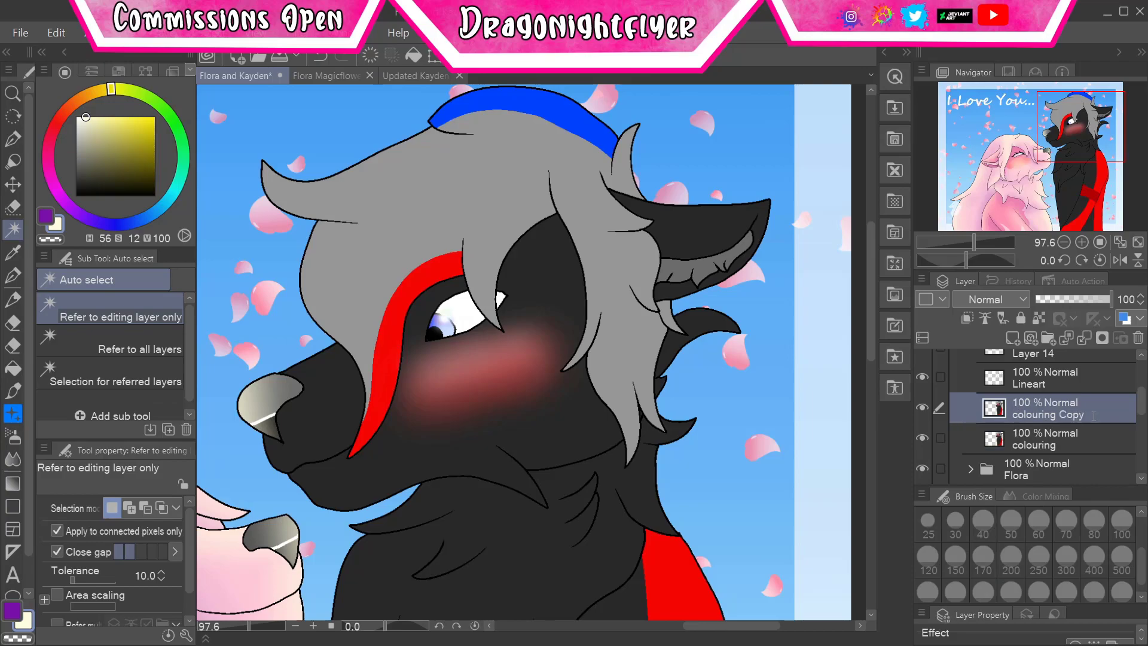
scroll(490, 451, "down", 5)
scroll(491, 359, "up", 6)
- Select Kayden's muzzle from the Lineart layer and shade it on the Shading layer with black shadows and cream highlights
left_click(1017, 378)
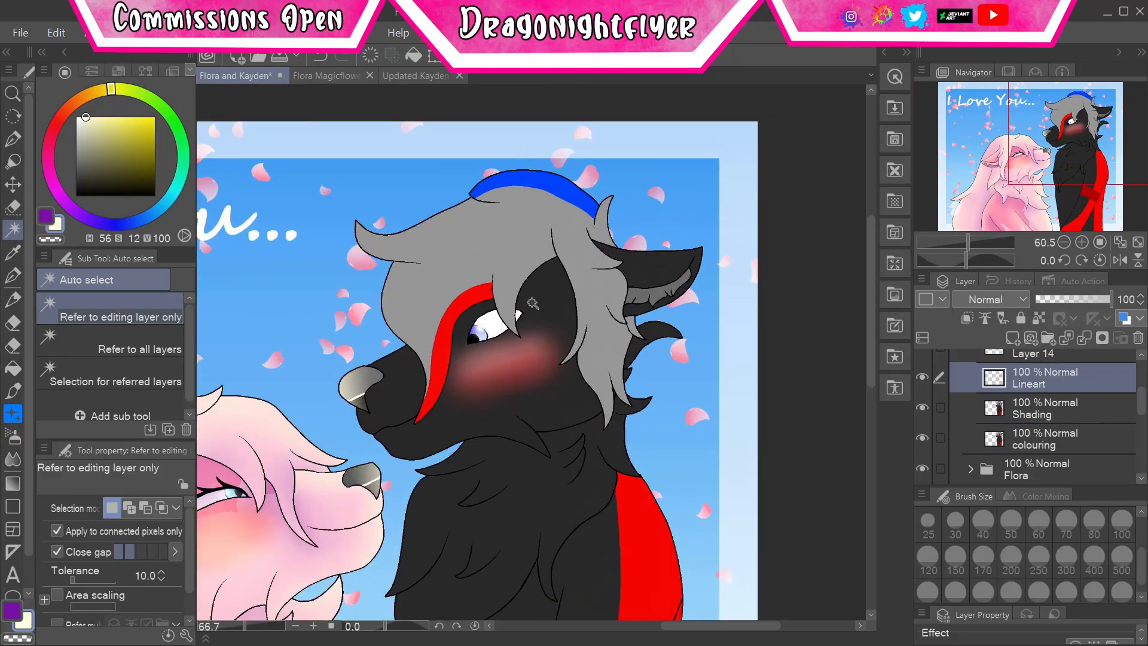
left_click(335, 418)
left_click(13, 390)
left_click(13, 437)
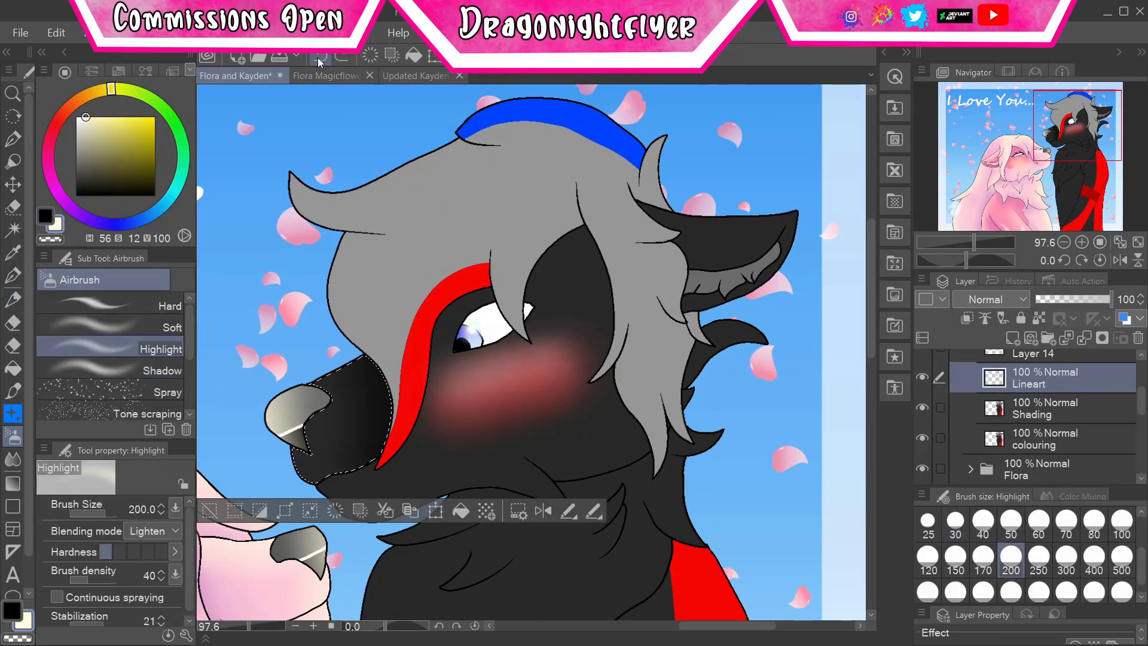
left_click(1111, 413)
left_click(24, 620)
key("e")
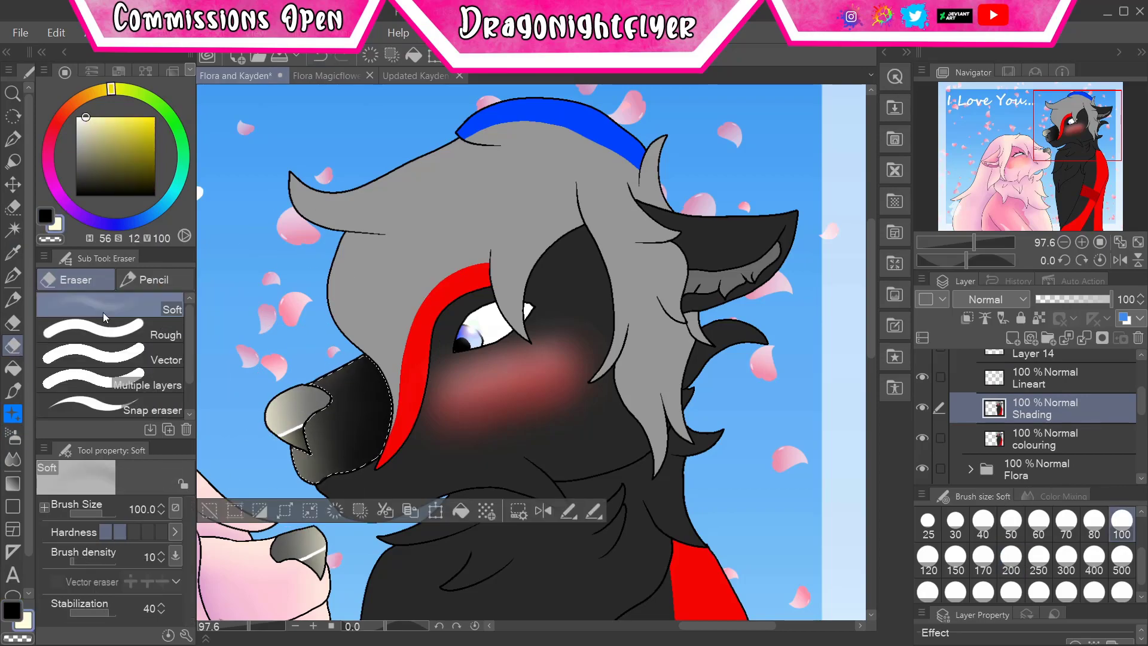
- Select Kayden's face and airbrush black shadows and cream highlights with the Shadow and Highlight brushes at size 200, softening with the eraser
scroll(448, 485, "down", 3)
scroll(449, 485, "up", 3)
key("w")
left_click(1043, 377)
left_click(508, 269)
left_click(1043, 408)
left_click(12, 437)
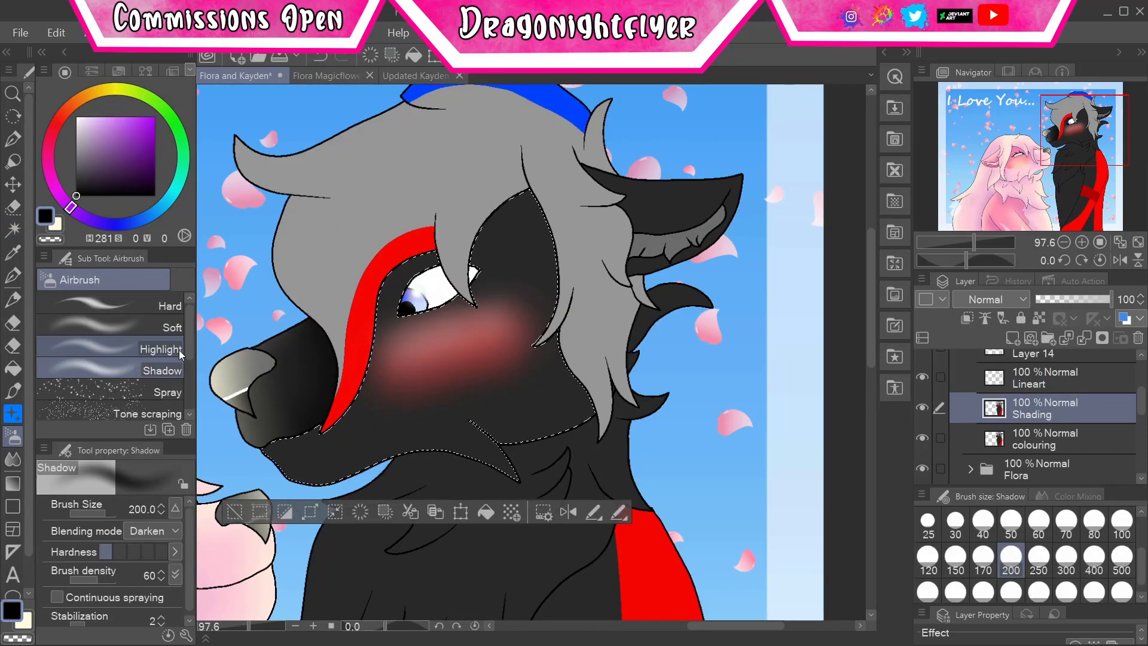
left_click_drag(437, 391, 413, 419)
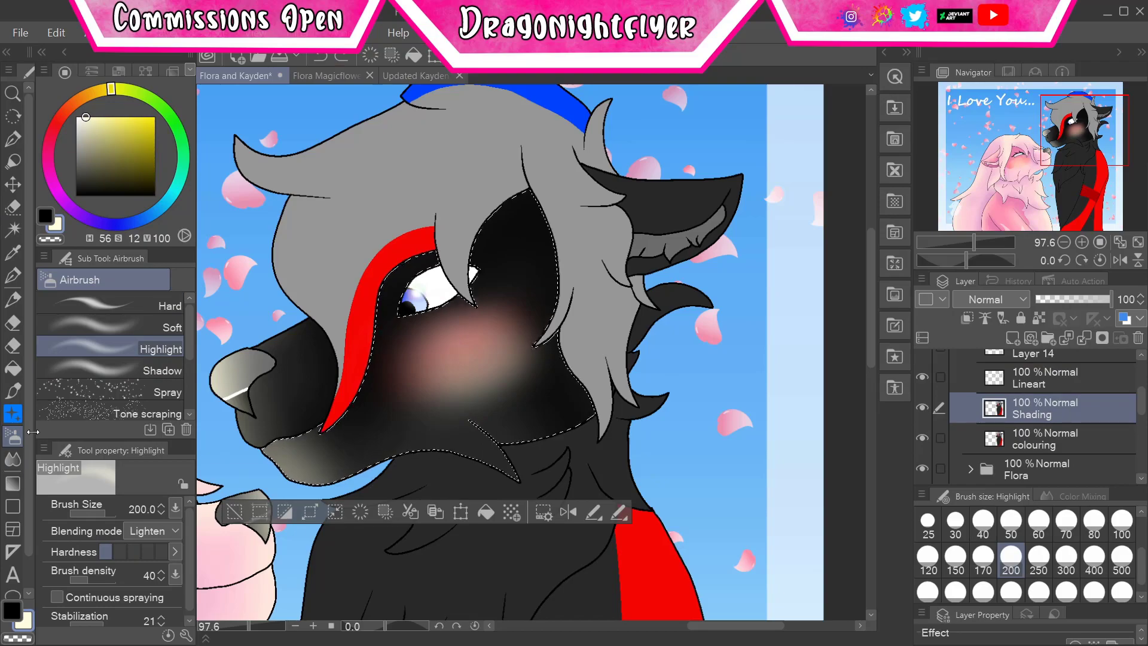
key("ctrl+z")
key("x")
key("e")
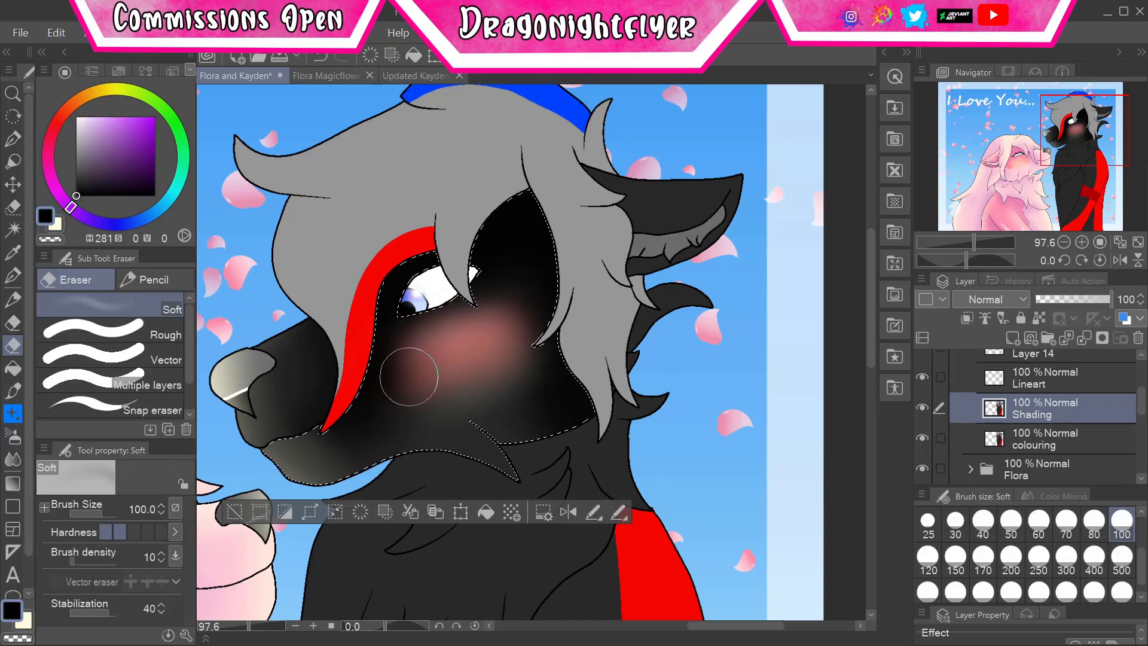
- Select the fur tuft behind Kayden's neck, fill out the selection with the Selection pen at size 5, and shade the tuft
scroll(409, 376, "down", 5)
scroll(409, 376, "up", 4)
key("w")
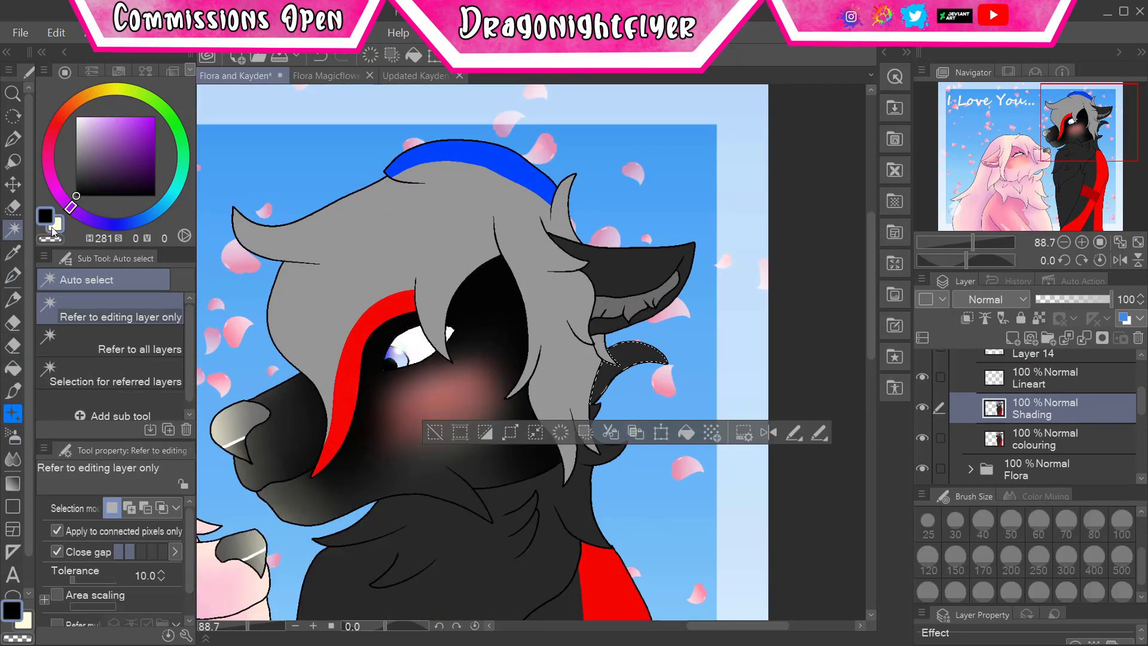
key("m")
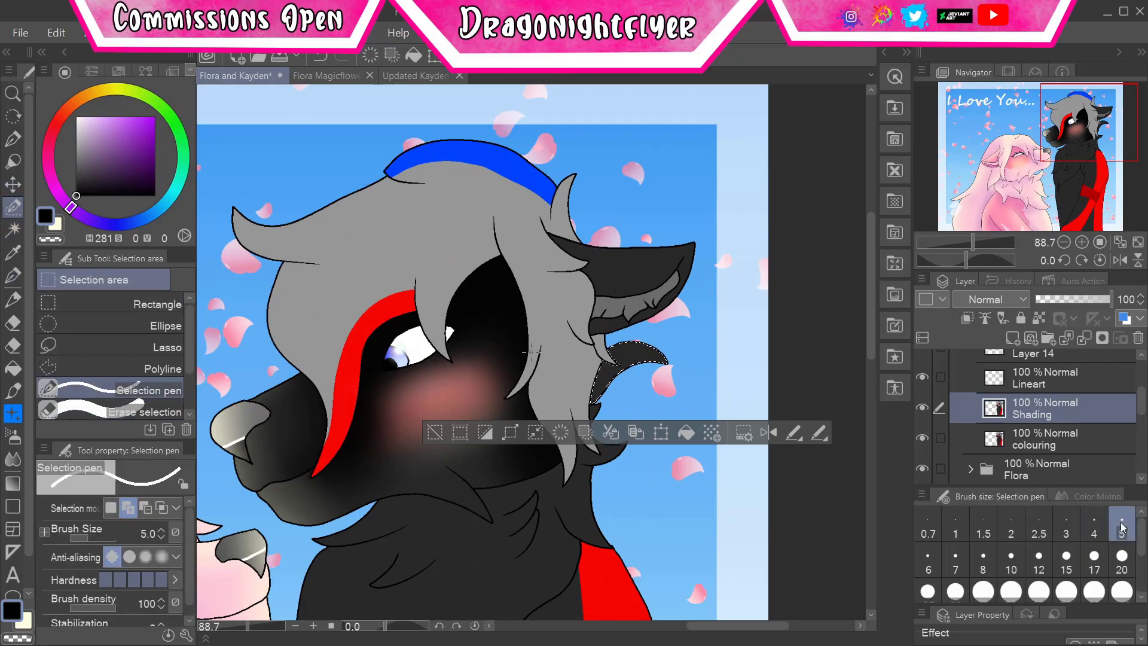
- Select the black parts of Kayden's ear with the Selection pen at size 5, airbrush cream highlights, and blend them with the Soft eraser
scroll(622, 419, "up", 6)
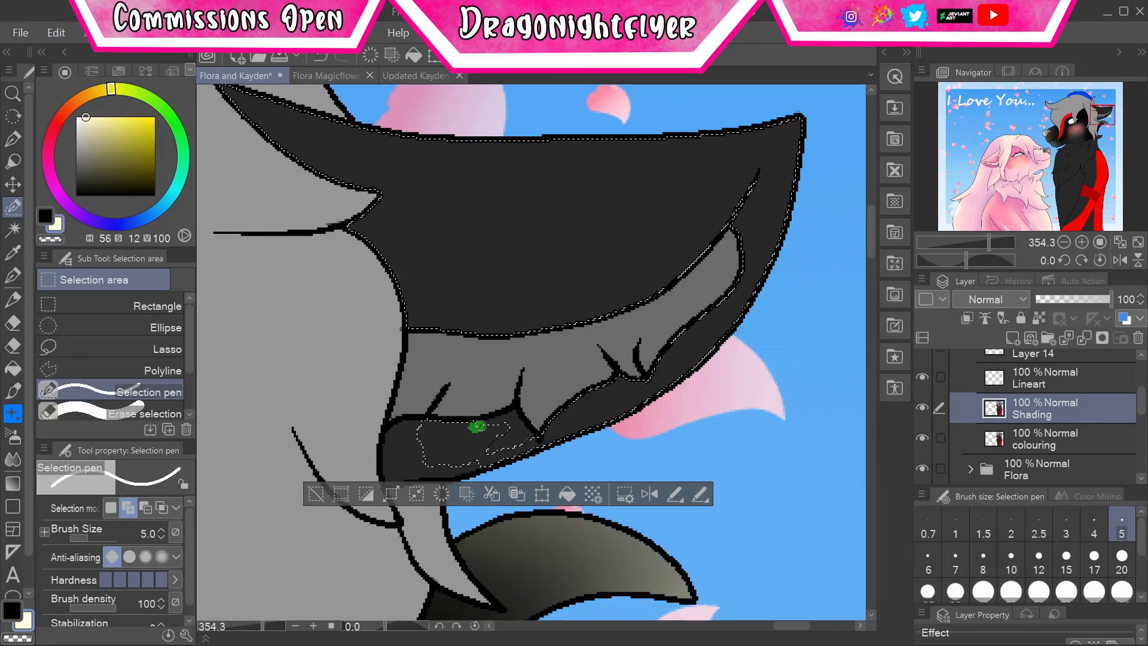
left_click_drag(391, 461, 416, 476)
scroll(532, 352, "down", 3)
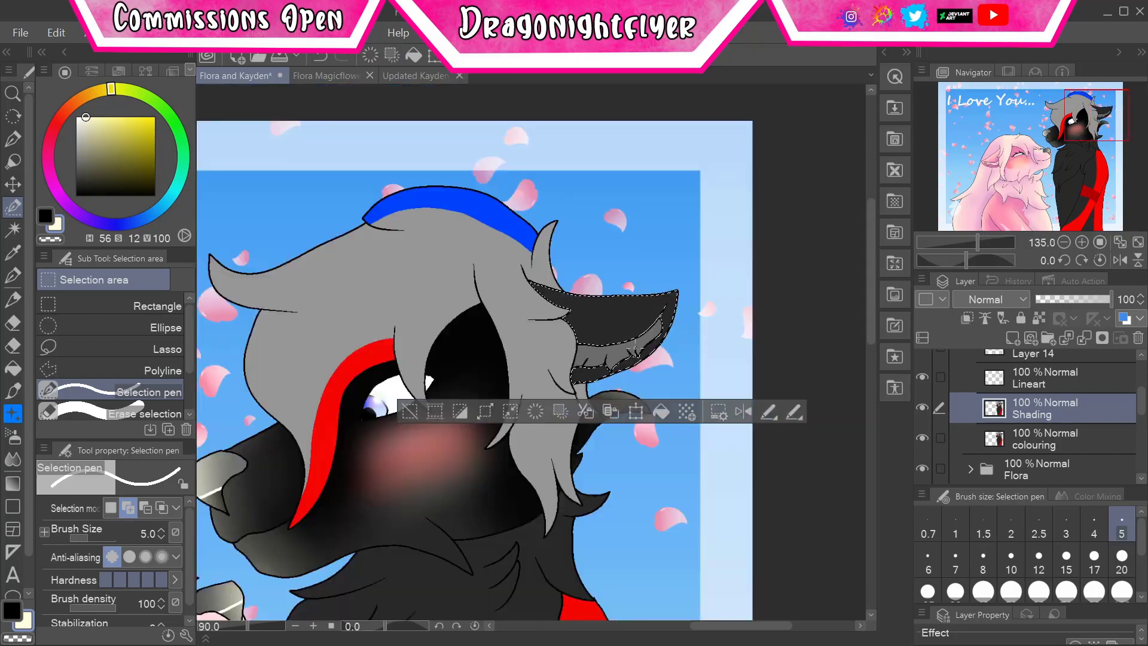
left_click(12, 435)
left_click(159, 357)
key("e")
left_click_drag(538, 340, 511, 362)
- Select the grey fluff inside Kayden's ear, airbrush cream highlights with the Highlight brush, blend them with the Soft eraser, and deselect
left_click(12, 228)
left_click(521, 473)
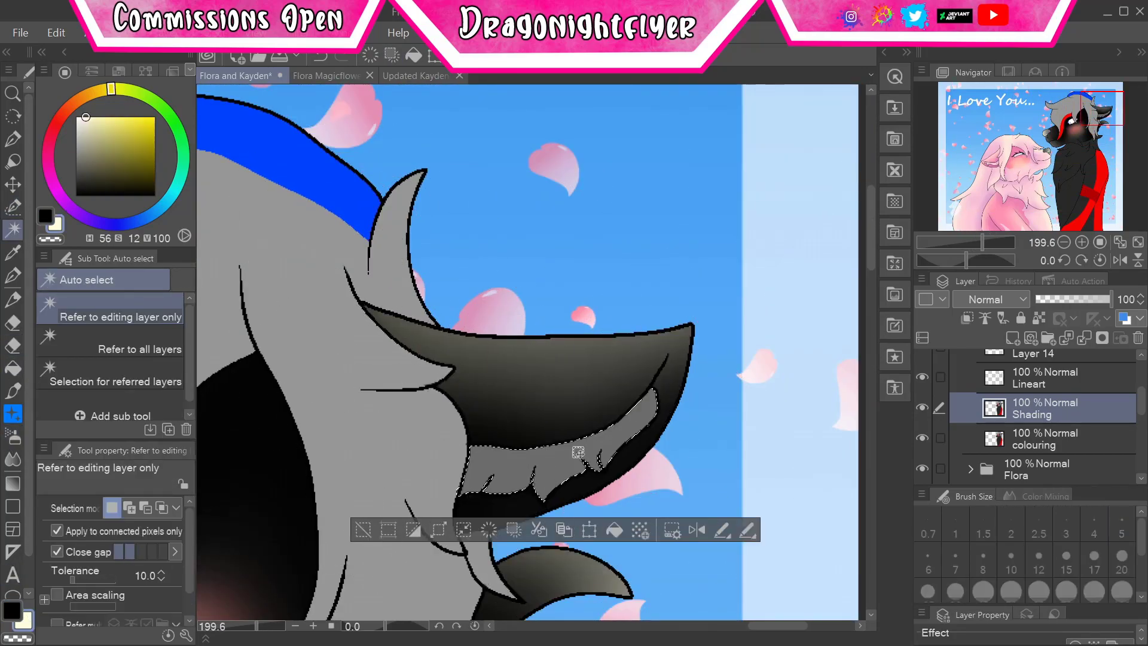
left_click(12, 436)
left_click(160, 349)
left_click_drag(509, 472, 598, 475)
key("e")
key("ctrl+d")
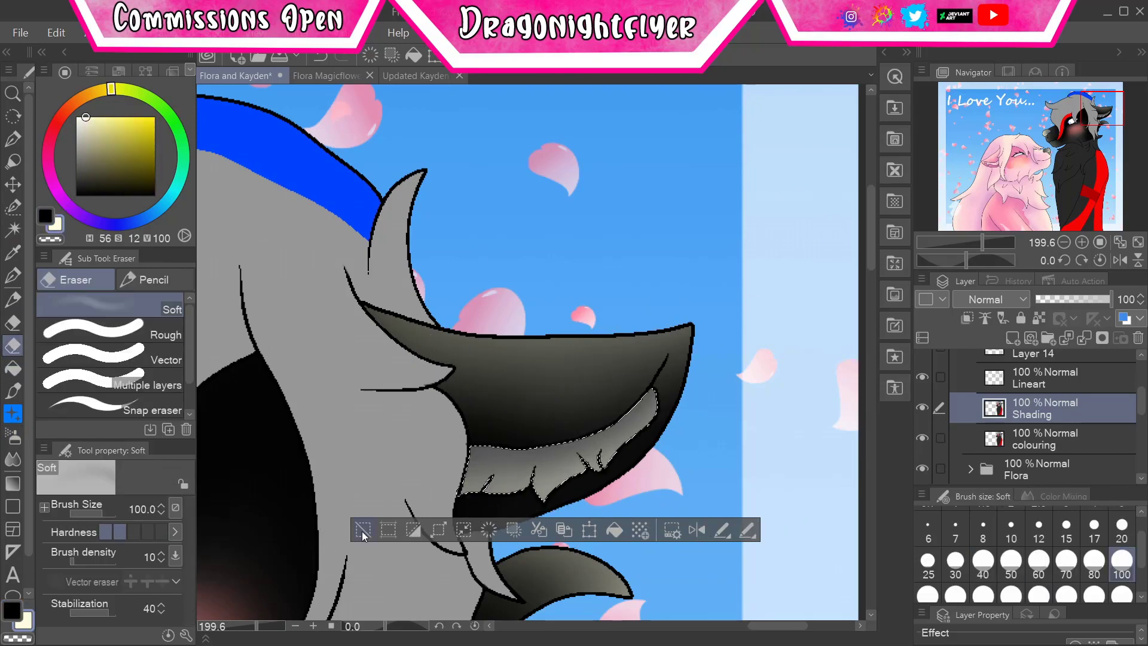
- Select Kayden's eye, trim the selection with Erase selection at size 20, and shade the eye with the Shadow airbrush at size 100
scroll(598, 474, "down", 5)
scroll(383, 287, "up", 4)
key("w")
left_click(371, 236)
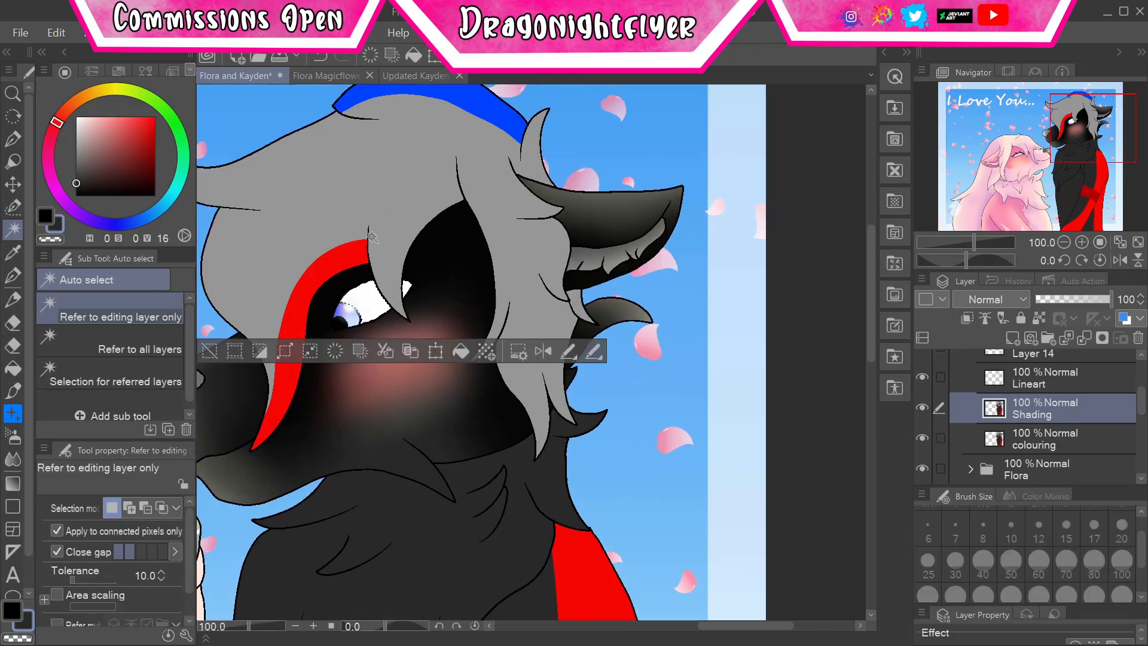
left_click(13, 206)
key("ctrl+plus")
left_click(144, 412)
key("ctrl+minus")
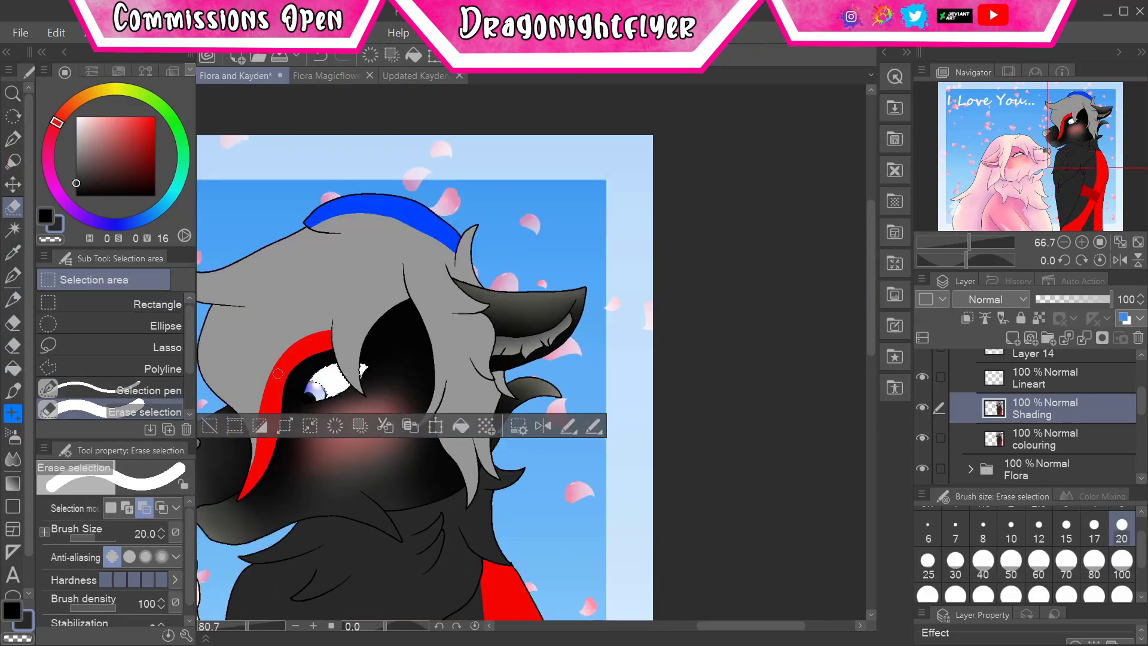
key("ctrl+plus")
key("b")
left_click(1070, 496)
left_click(1028, 527)
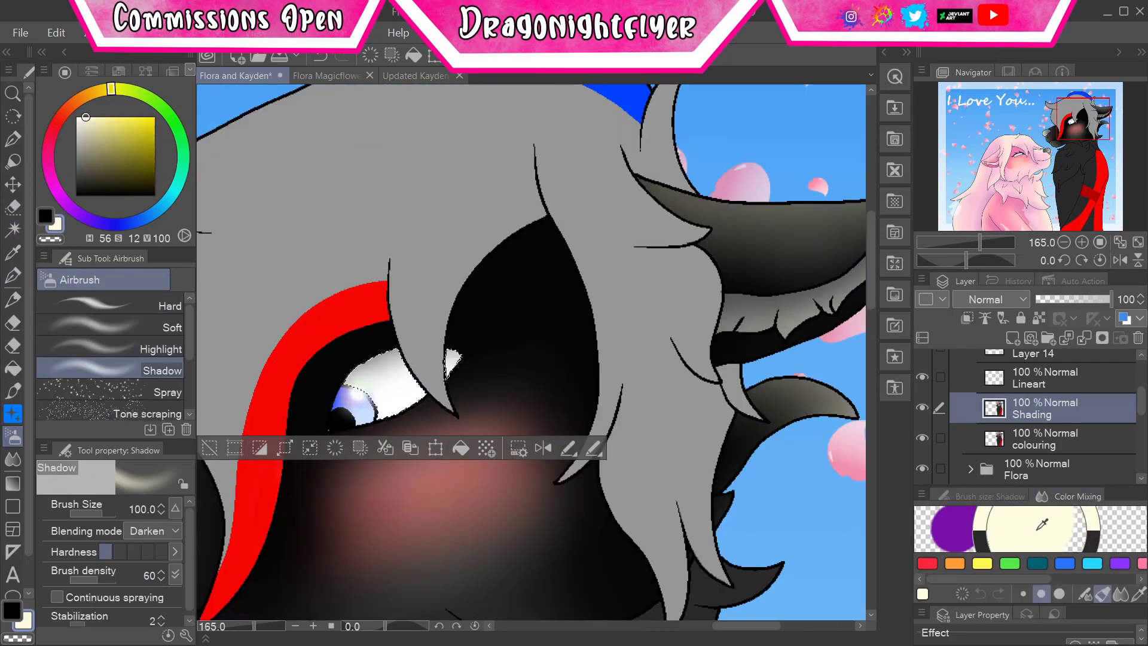
- Select Kayden's hair, cap and red streak, refining the selection with the Selection pen at size 5
key("ctrl+minus")
key("ctrl+minus")
key("ctrl+minus")
key("ctrl+minus")
key("ctrl+minus")
key("x")
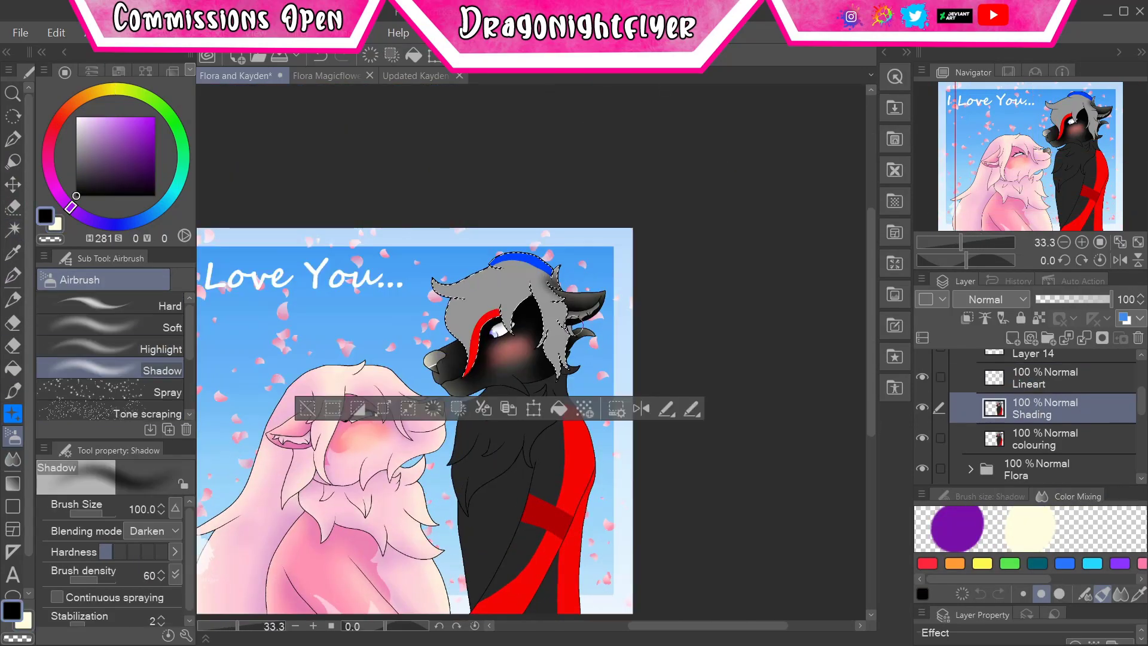
key("m")
scroll(550, 287, "up", 6)
scroll(375, 285, "down", 6)
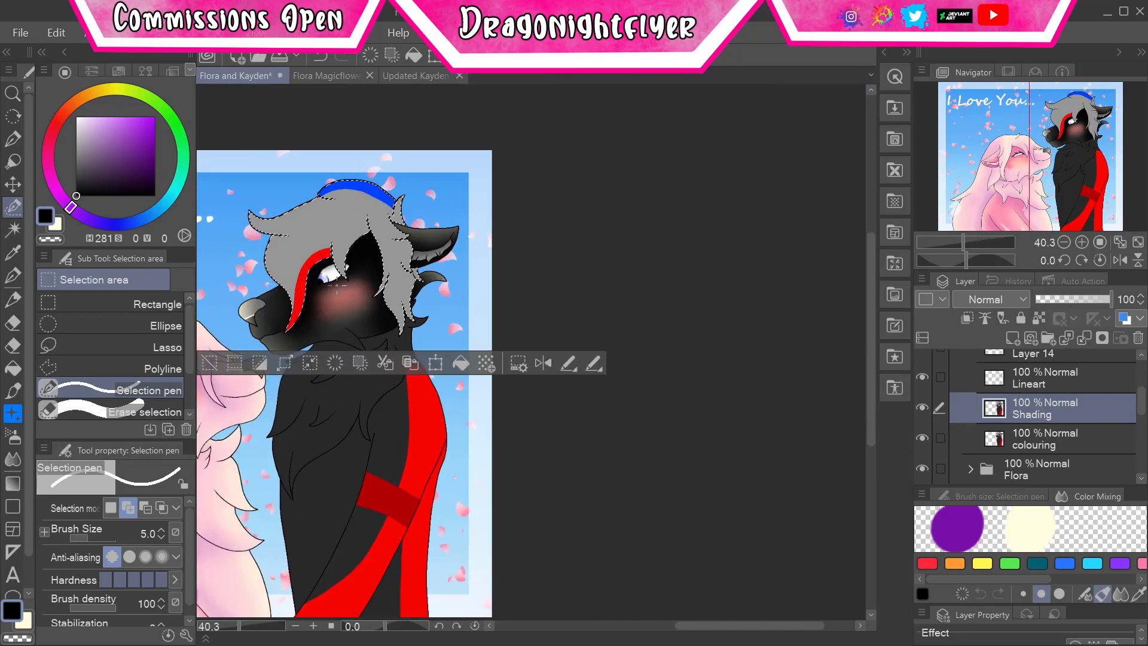
- Airbrush cream highlights over Kayden's hair, cap and red streak with the Highlight brush at size 200, blend them, and deselect
key("b")
left_click(108, 349)
key("x")
left_click(981, 497)
mouse_move(281, 227)
left_mouse_down()
mouse_move(389, 251)
mouse_move(287, 299)
left_mouse_up()
key("e")
key("ctrl+z")
key("b")
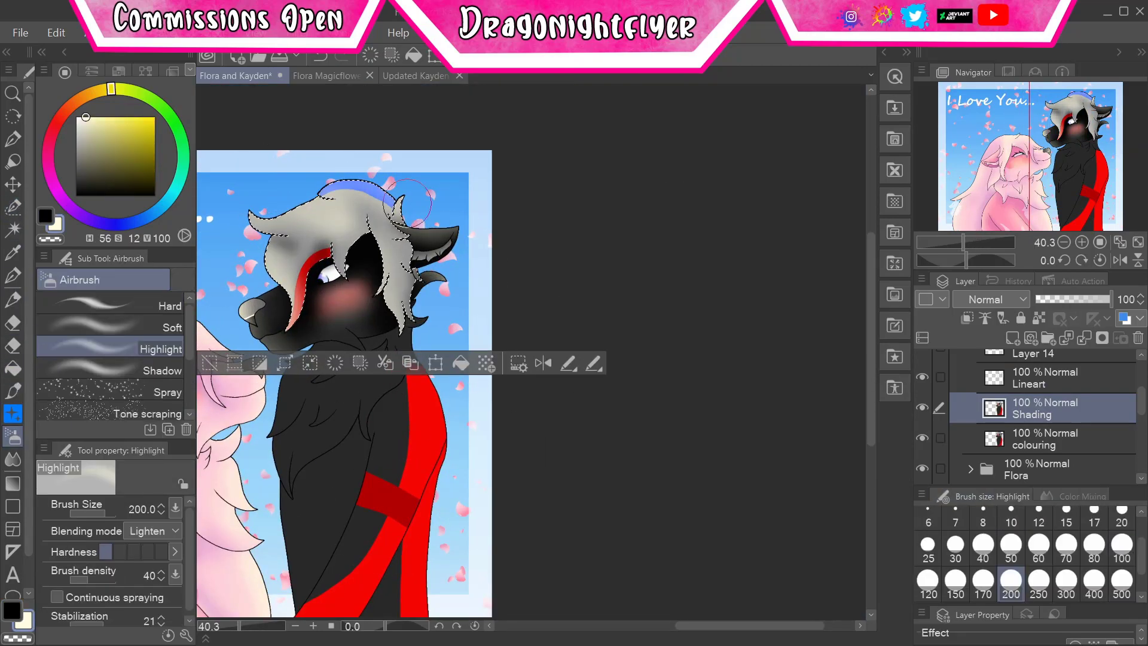
key("ctrl+d")
- Select Kayden's chest fluff, airbrush cream highlights along its edges with the Highlight brush, and blend them with the Soft eraser at size 500
key("w")
scroll(595, 290, "down", 2)
scroll(595, 290, "up", 2)
left_click(1091, 299)
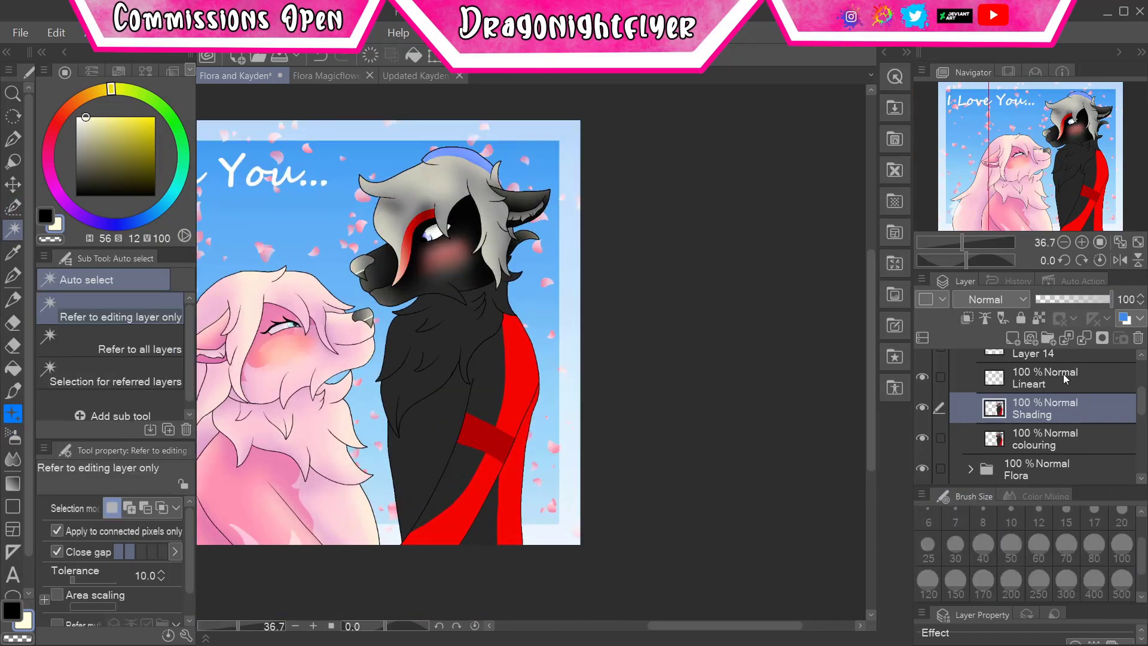
key("ctrl+shift+d")
key("b")
key("x")
key("x")
mouse_move(451, 323)
left_mouse_down()
mouse_move(388, 375)
mouse_move(469, 394)
mouse_move(371, 391)
left_mouse_up()
key("e")
scroll(647, 308, "down", 1)
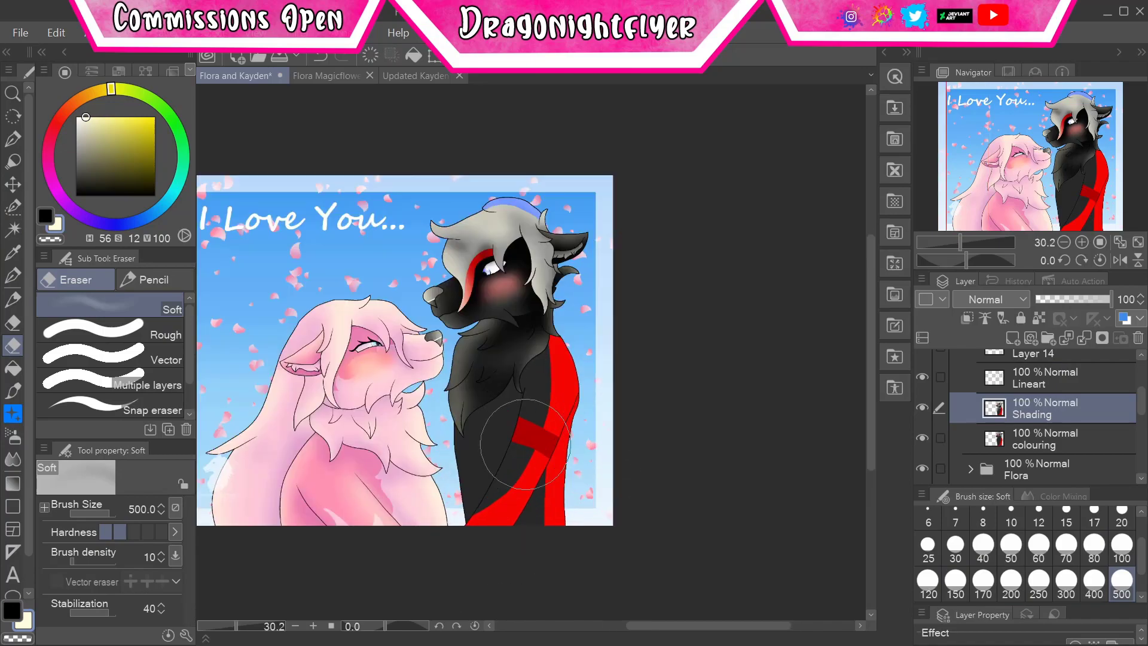
- Shade Kayden's selected arm and lower torso with the Highlight airbrush at size 200, blending with the Soft eraser at size 80
key("b")
key("x")
key("x")
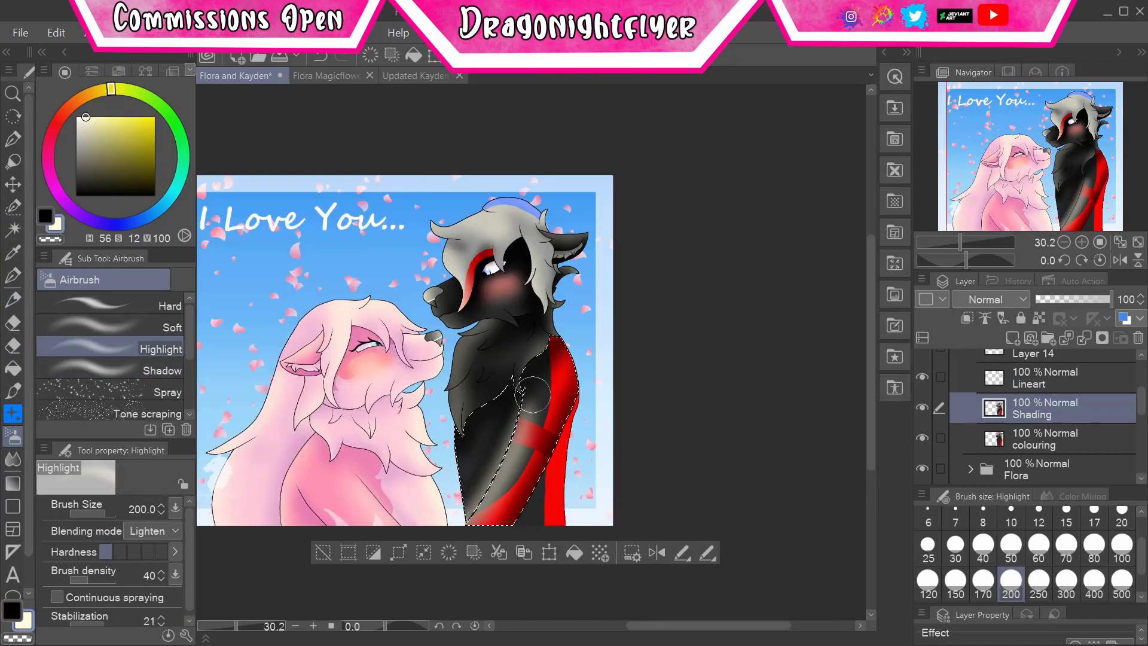
key("x")
key("x")
key("e")
key("b")
key("x")
key("e")
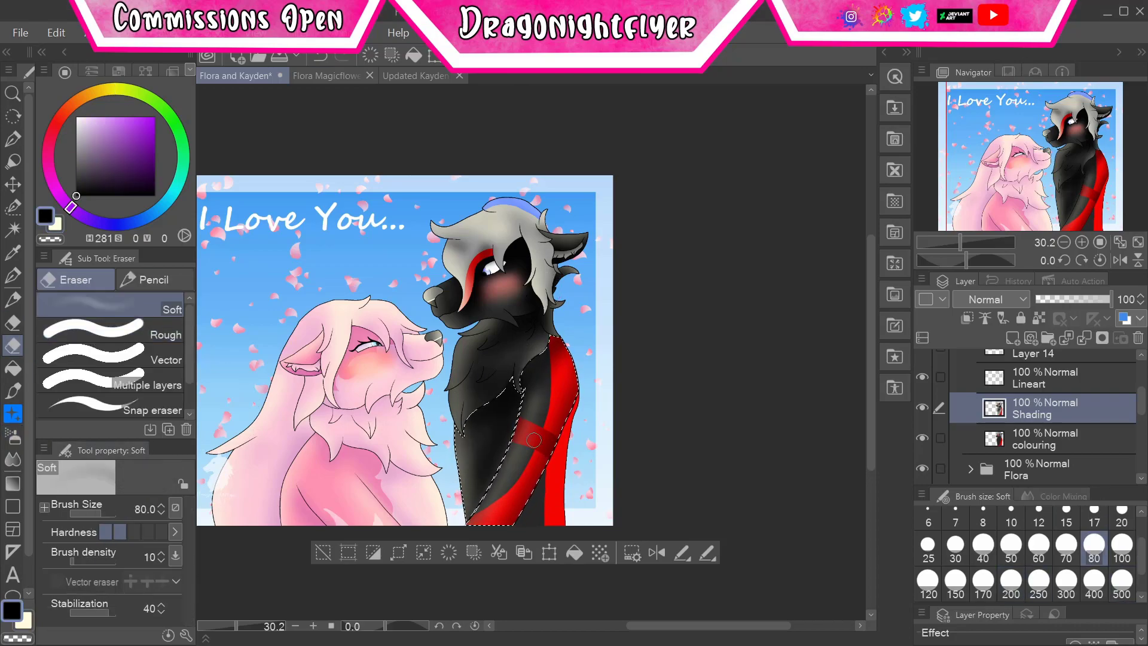
- Select the area behind Kayden's arm, airbrush highlights at size 200 on the Shading layer, blend with the Soft eraser, and deselect
key("w")
left_click(534, 440)
key("b")
key("x")
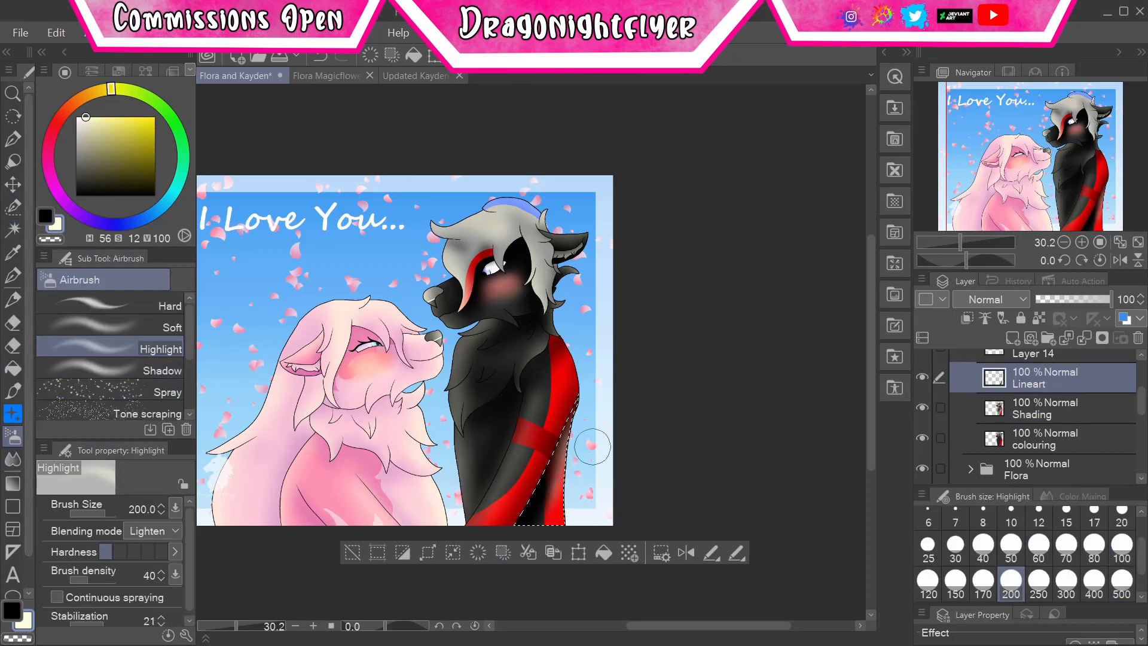
key("alt+bracketleft")
key("x")
key("x")
key("e")
key("ctrl+d")
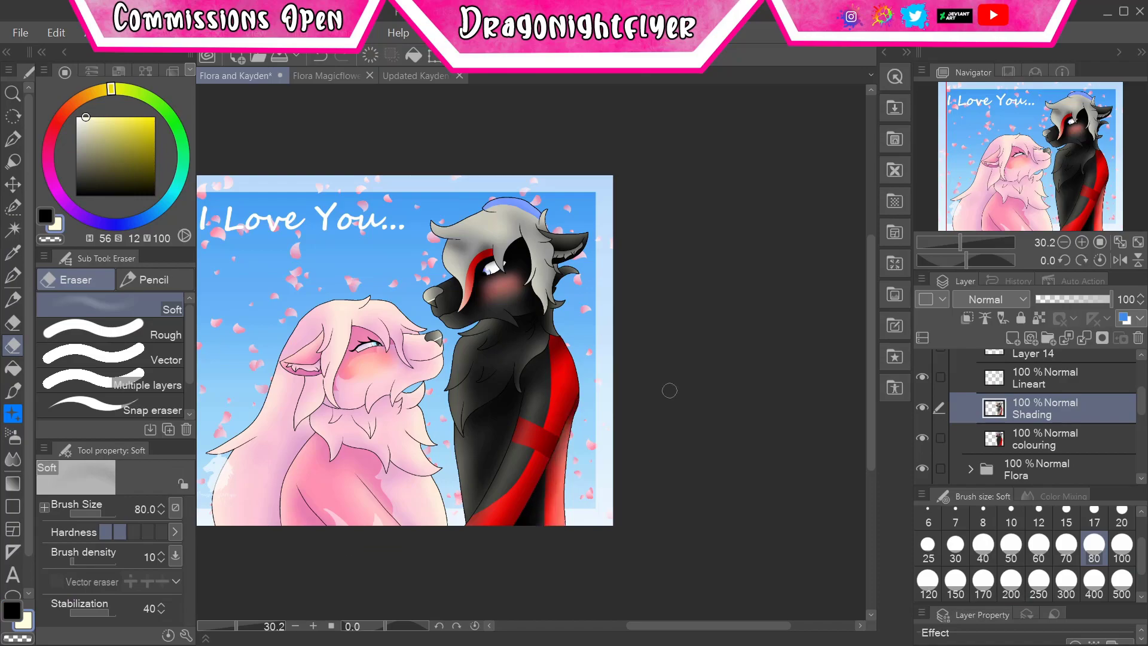
- Reselect Kayden's chest fluff on the Lineart layer and make the Shading layer active for airbrushing
scroll(495, 410, "up", 5)
key("ctrl+z")
key("alt+bracketright")
key("b")
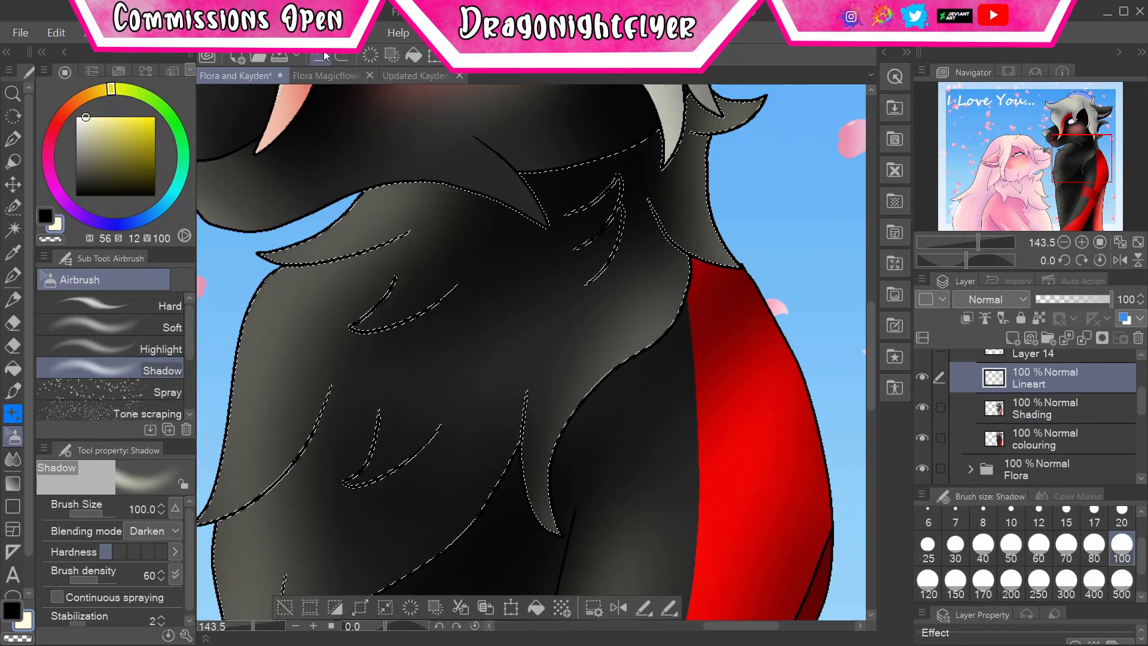
key("x")
key("x")
key("alt+bracketleft")
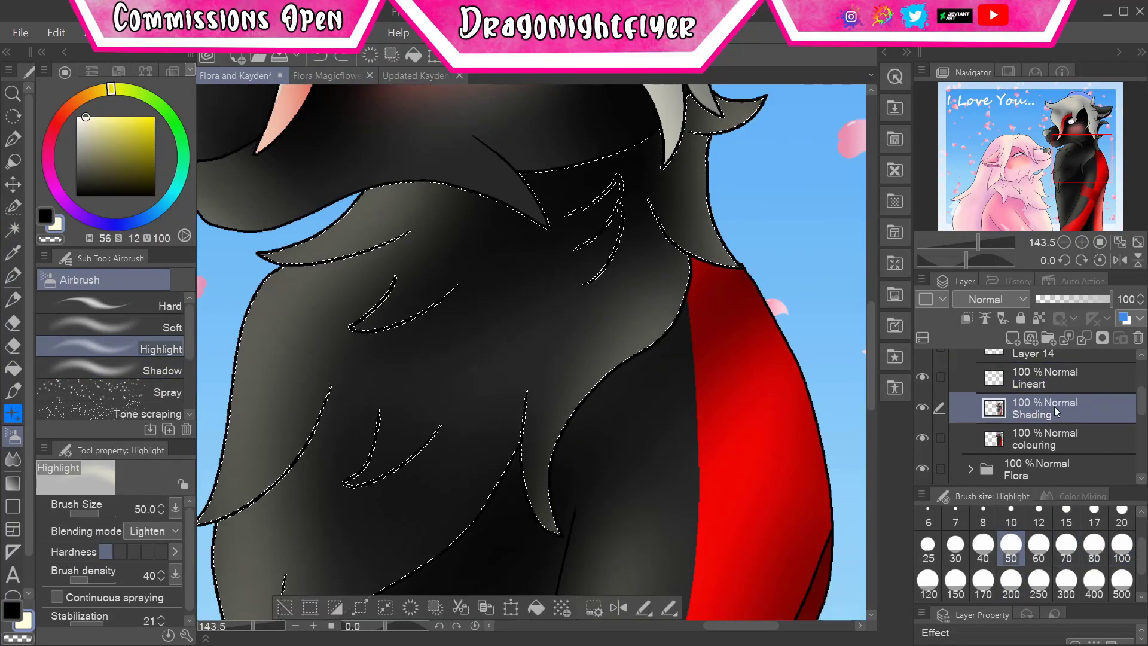
- Airbrush shading around the inner tufts of Kayden's chest fluff with the Highlight brush at size 50, blend with the Soft eraser, and deselect
key("x")
key("x")
left_click_drag(383, 281, 413, 305)
left_click_drag(388, 418, 364, 478)
left_click_drag(598, 179, 586, 233)
key("e")
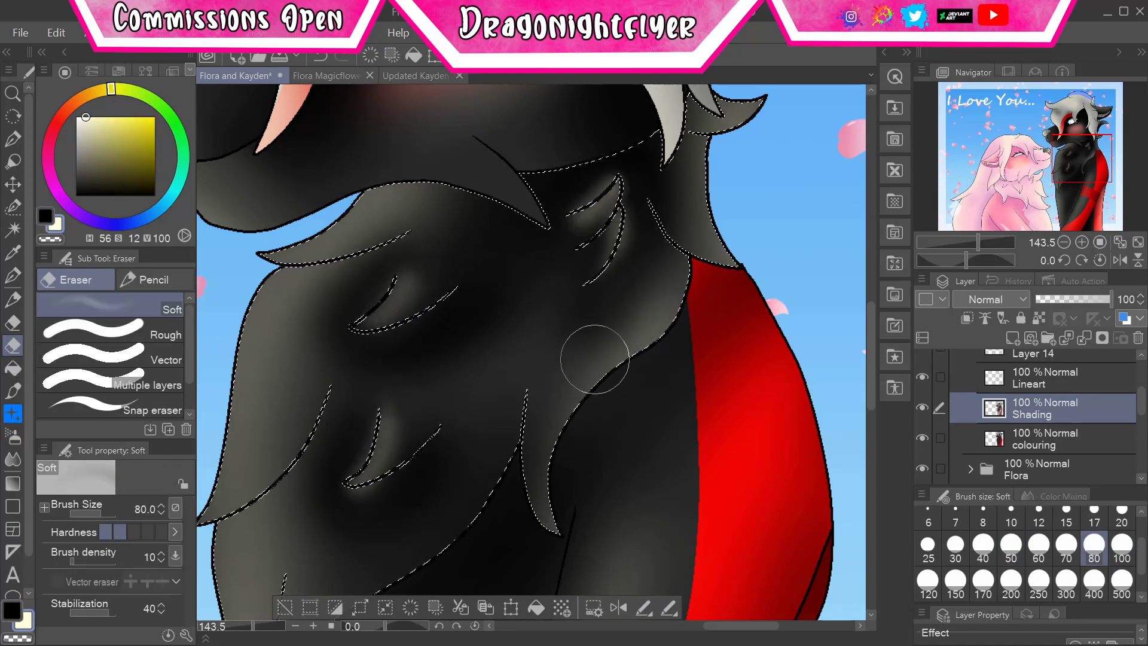
scroll(594, 360, "down", 10)
key("ctrl+d")
- Lower the opacity of Kayden's Shading layer to 80%
scroll(471, 392, "up", 4)
key("j")
scroll(366, 393, "down", 1)
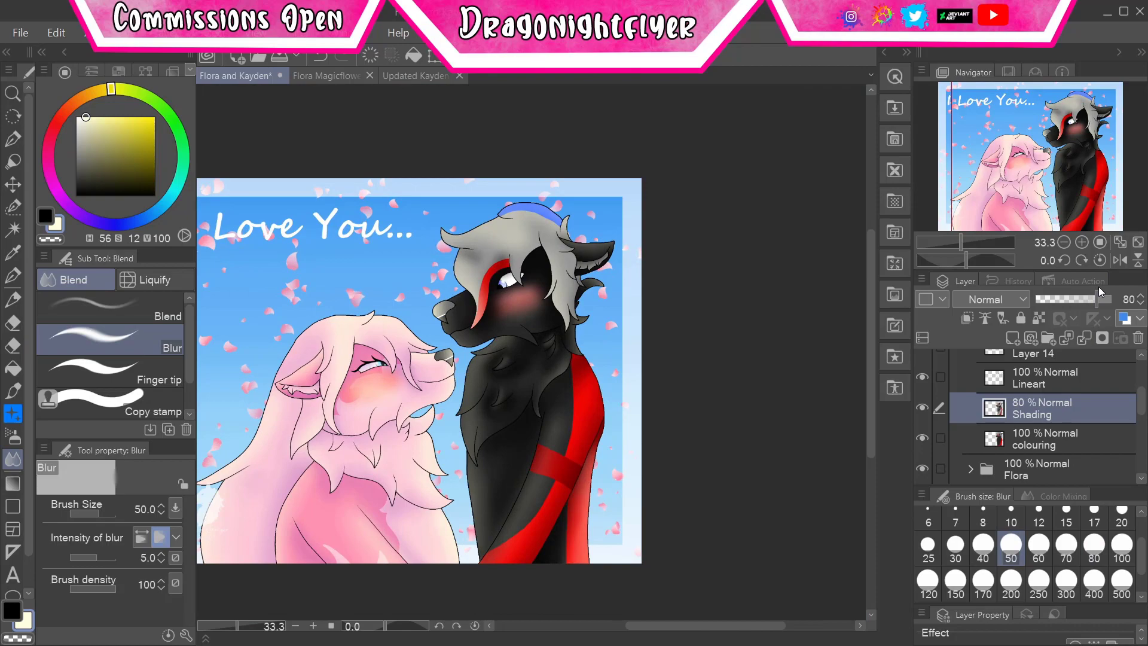
- Add a layer above Shading, select Kayden's silhouette from the Lineart layer, and airbrush soft cream light at size 200 along it
left_click(1013, 338)
left_click(1052, 378)
key("w")
left_click(482, 558)
key("b")
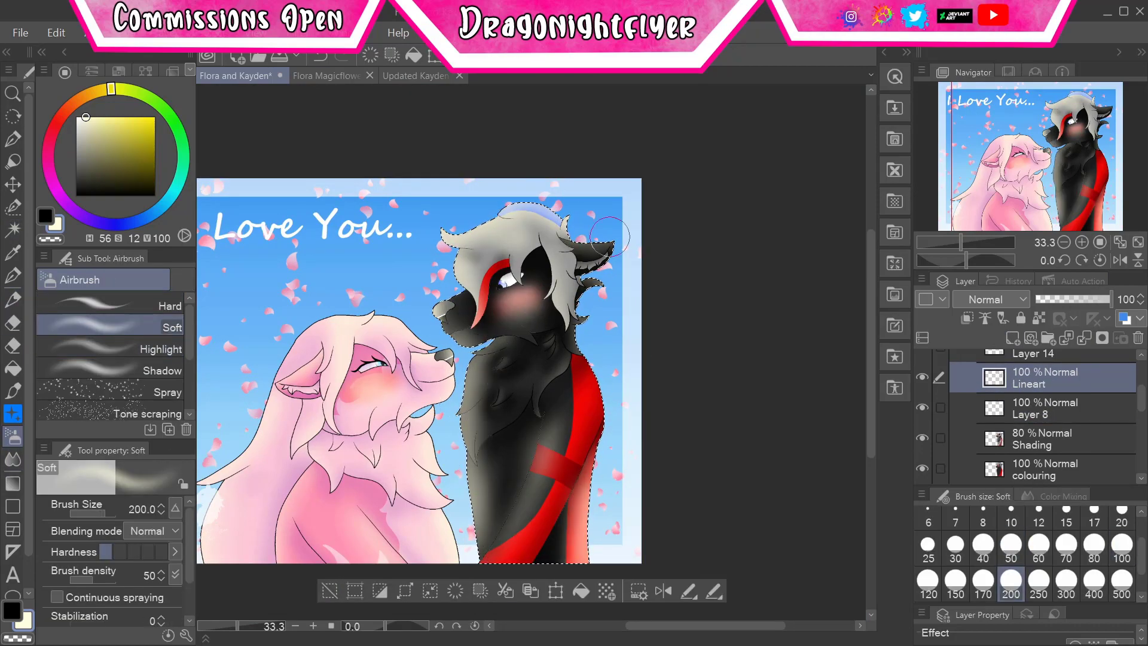
left_click(1052, 408)
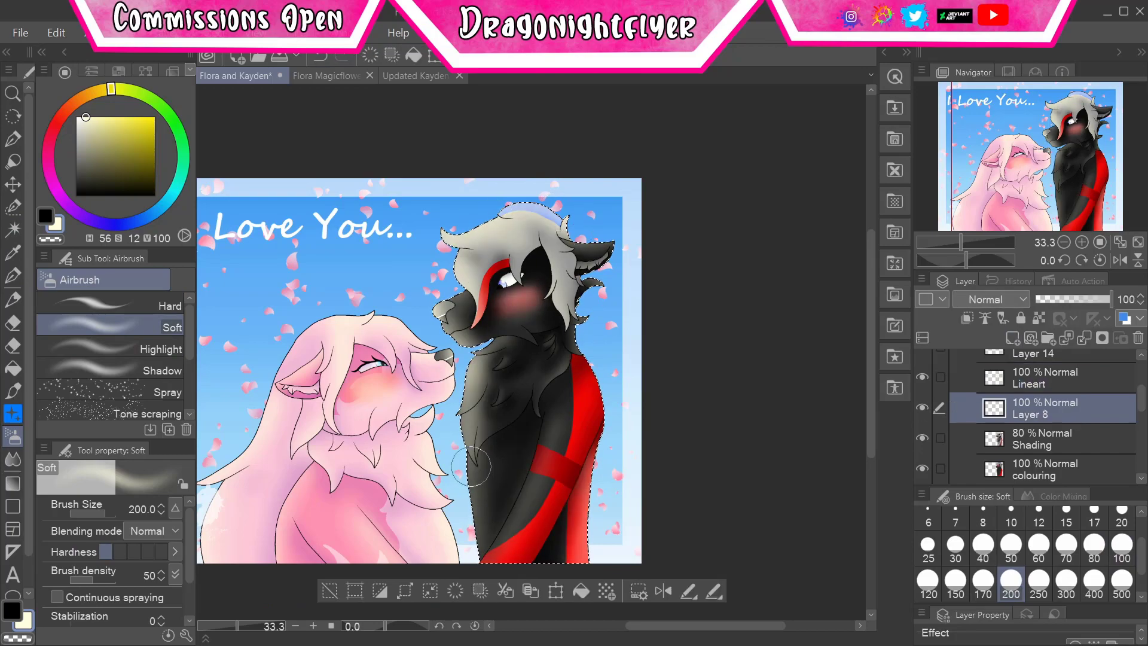
- Set the new light layer's opacity to 80%, soften it with the Soft eraser, and deselect
left_click(319, 56)
left_click_drag(1102, 302, 1096, 300)
key("e")
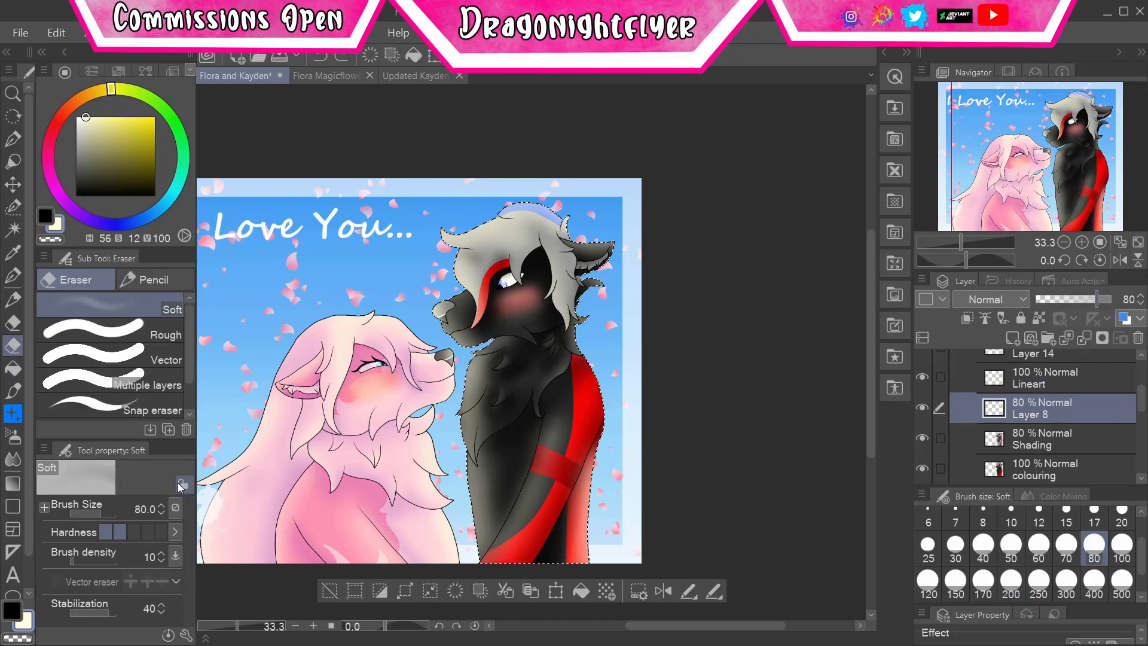
left_click(330, 590)
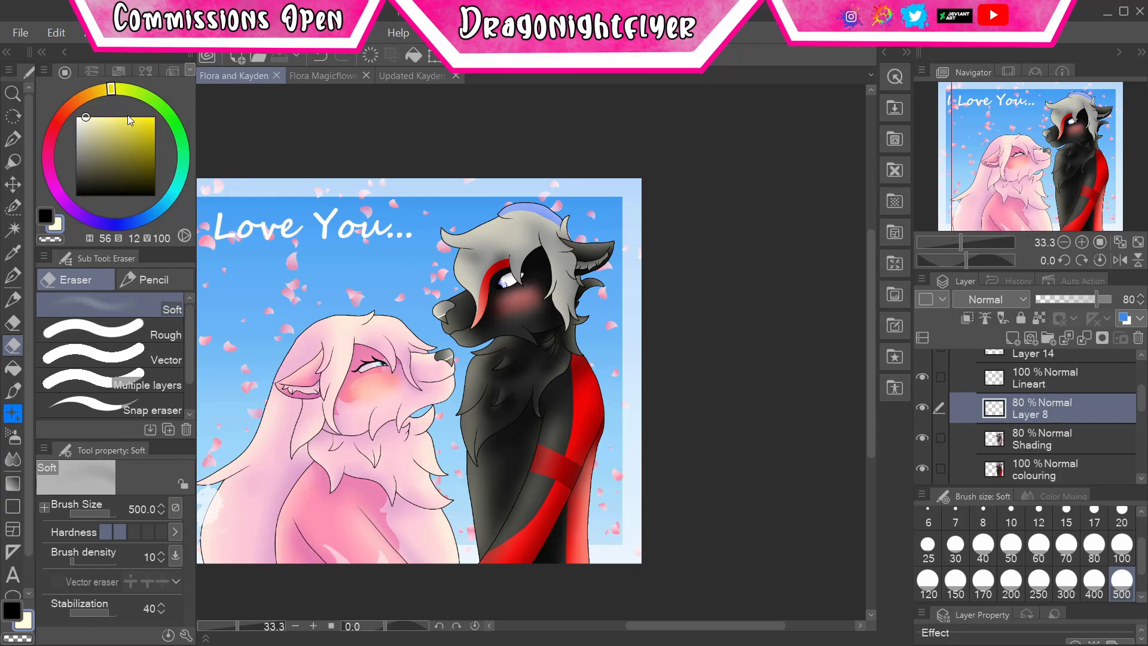
key("b")
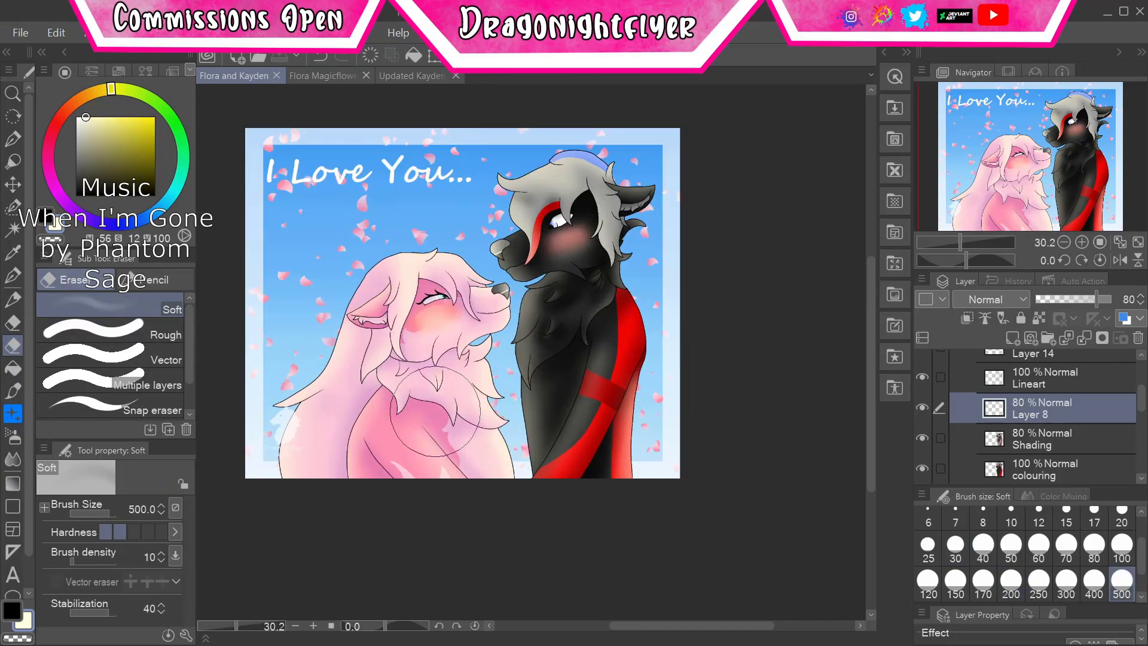